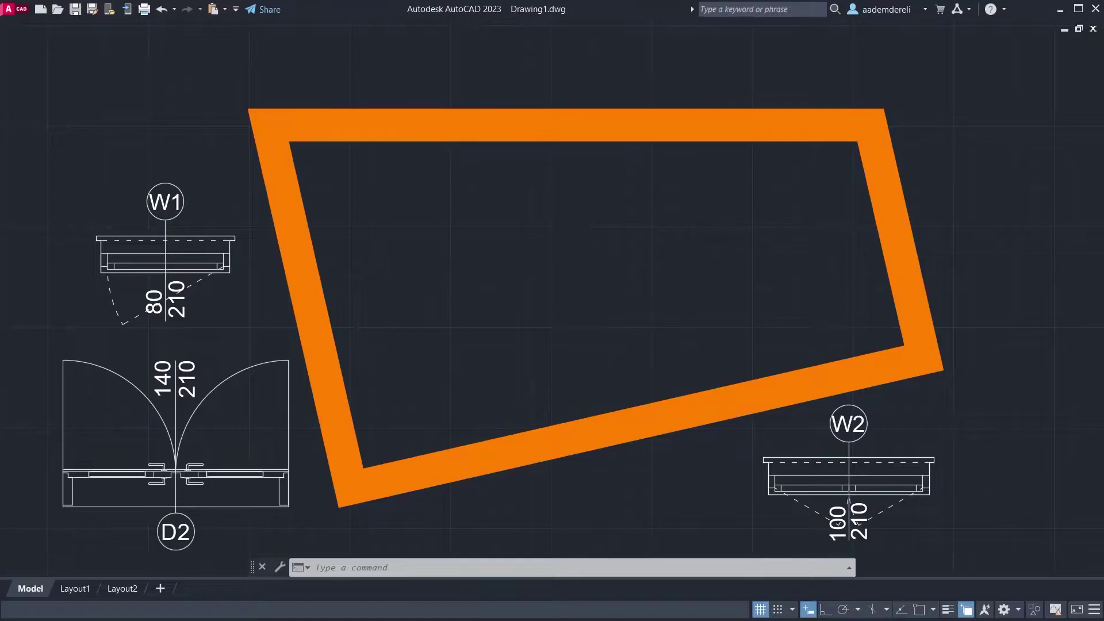
Move the W2 window block into the short slanted wall on the right, aligned with that wall
left_click(874, 480)
left_click(849, 461)
left_click(918, 241)
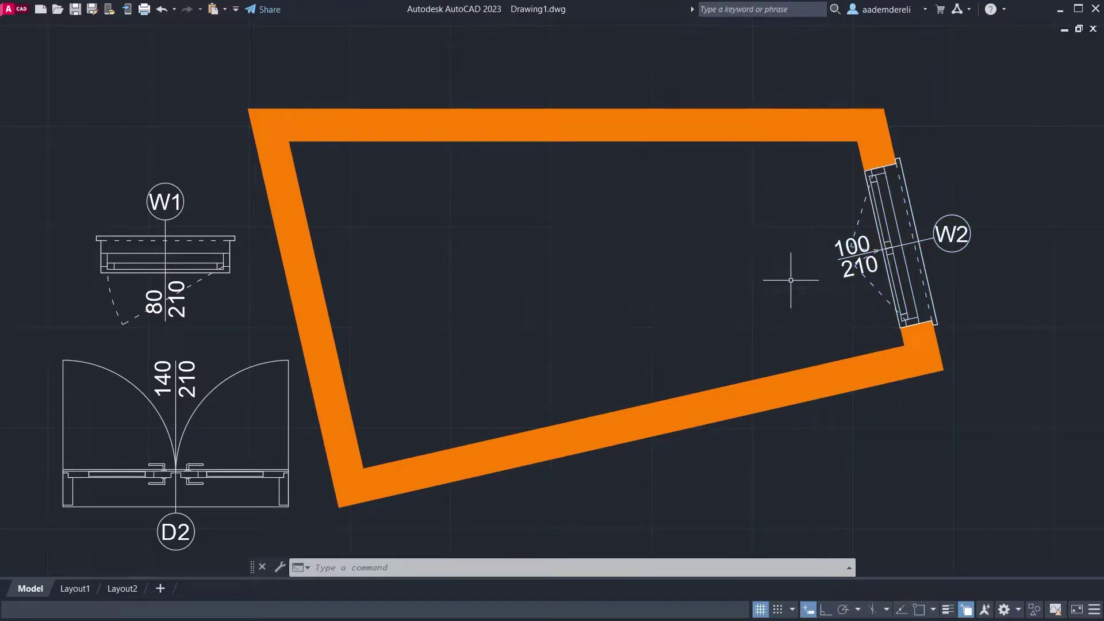
Move the D2 double door block into the left slanted wall and shift its leaf division toward the wall's upper end
left_click(241, 472)
left_click(176, 505)
left_click(297, 357)
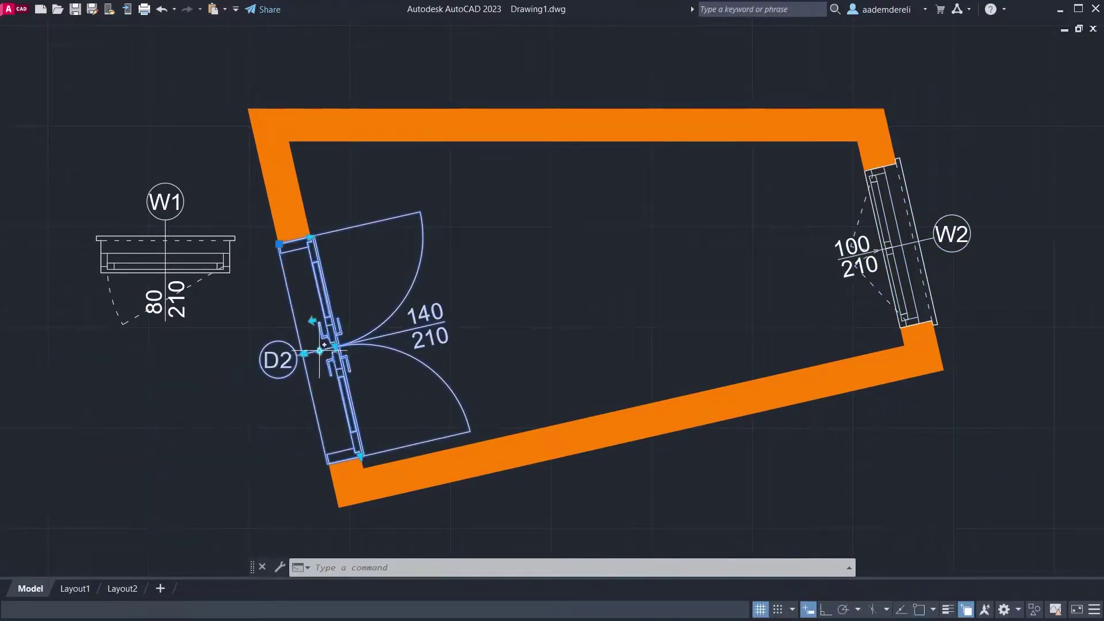
left_click(338, 347)
left_click(329, 311)
Move the W1 window block onto the inner face of the upper horizontal wall, past its middle
left_click(176, 298)
left_click(166, 272)
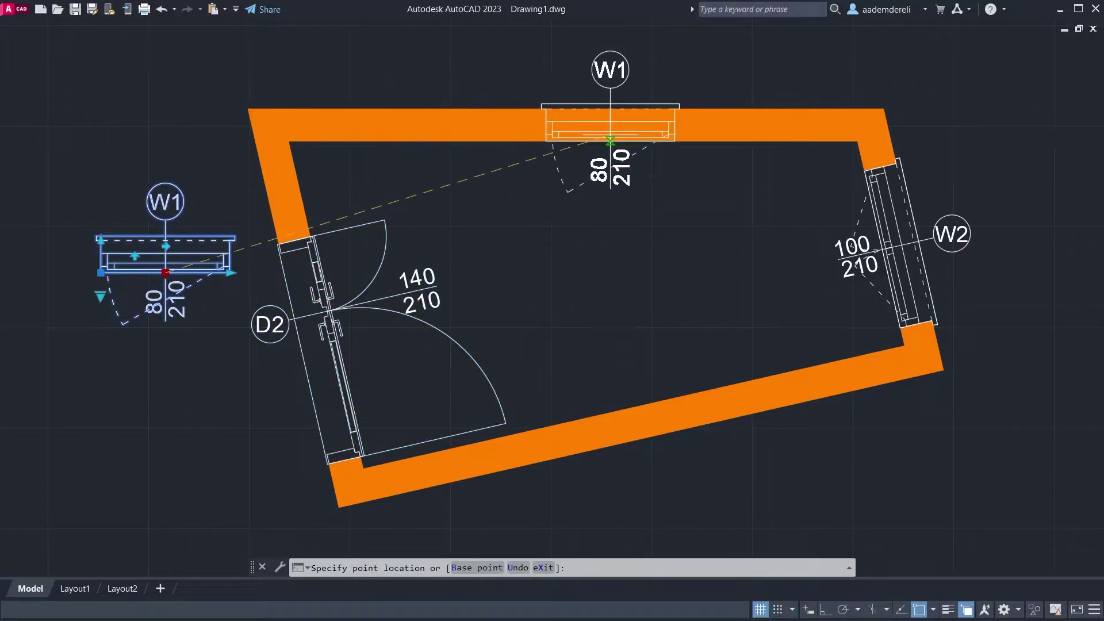
left_click(610, 140)
key("Escape")
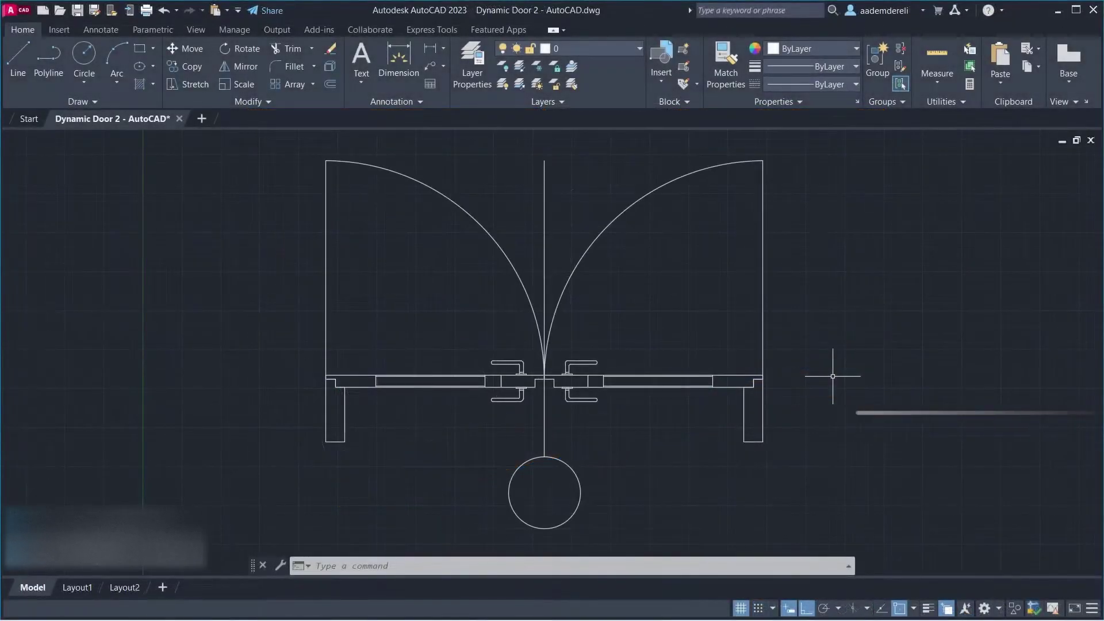
Set the drawing's insertion scale units to centimeters
type("un")
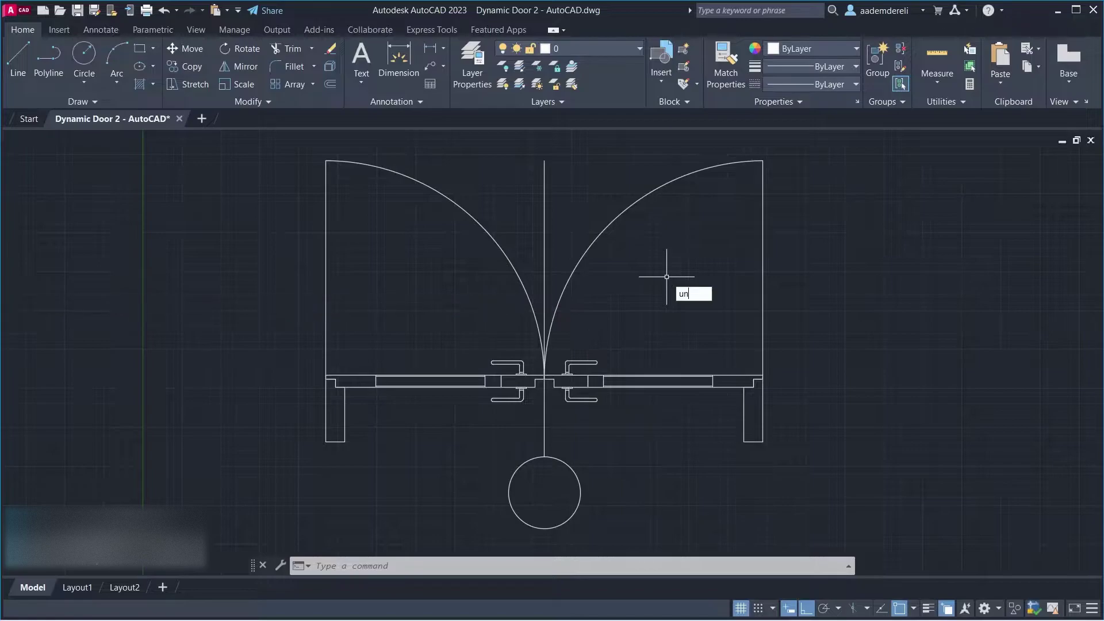
key("Return")
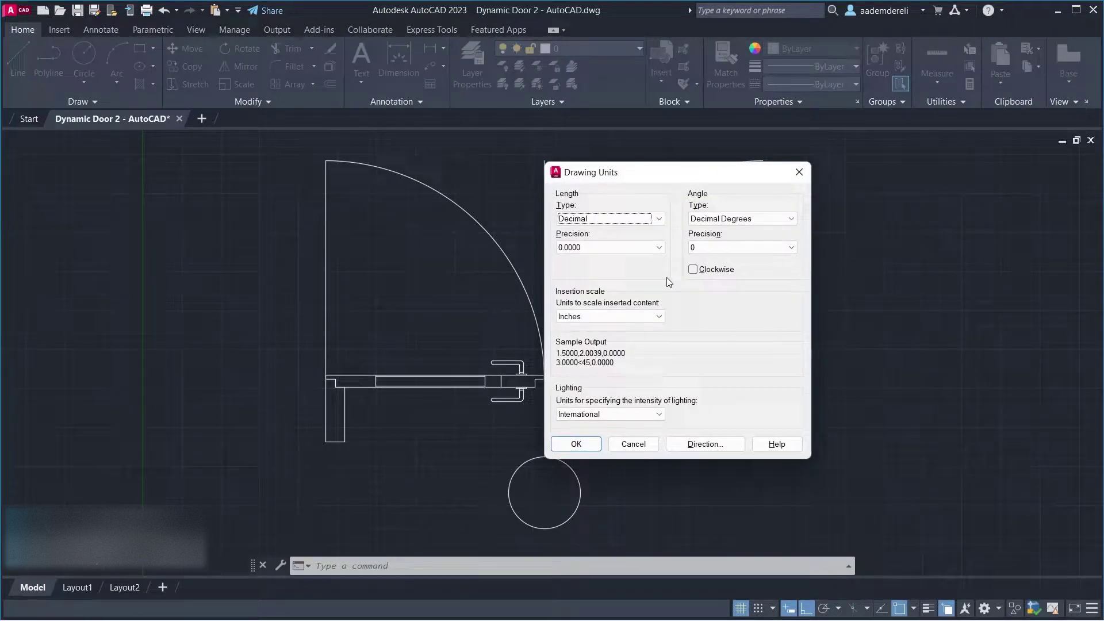
left_click(640, 316)
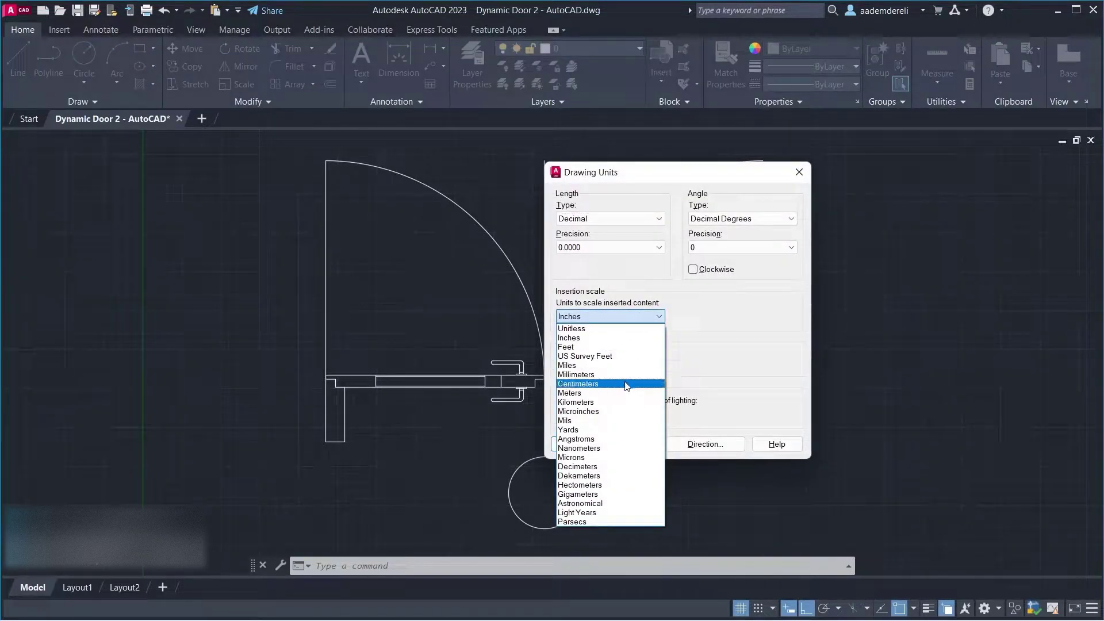
left_click(626, 383)
left_click(591, 443)
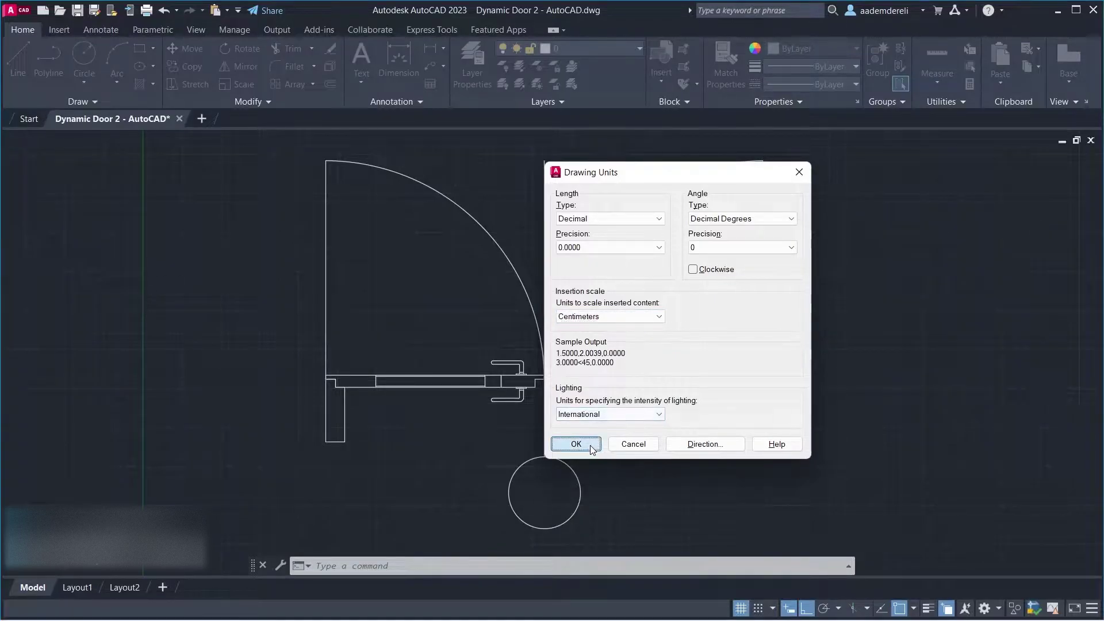
Draw a rectangle from the left jamb's lower outer corner to the upper outer corner of the door frame on the right
type("Z")
key("Return")
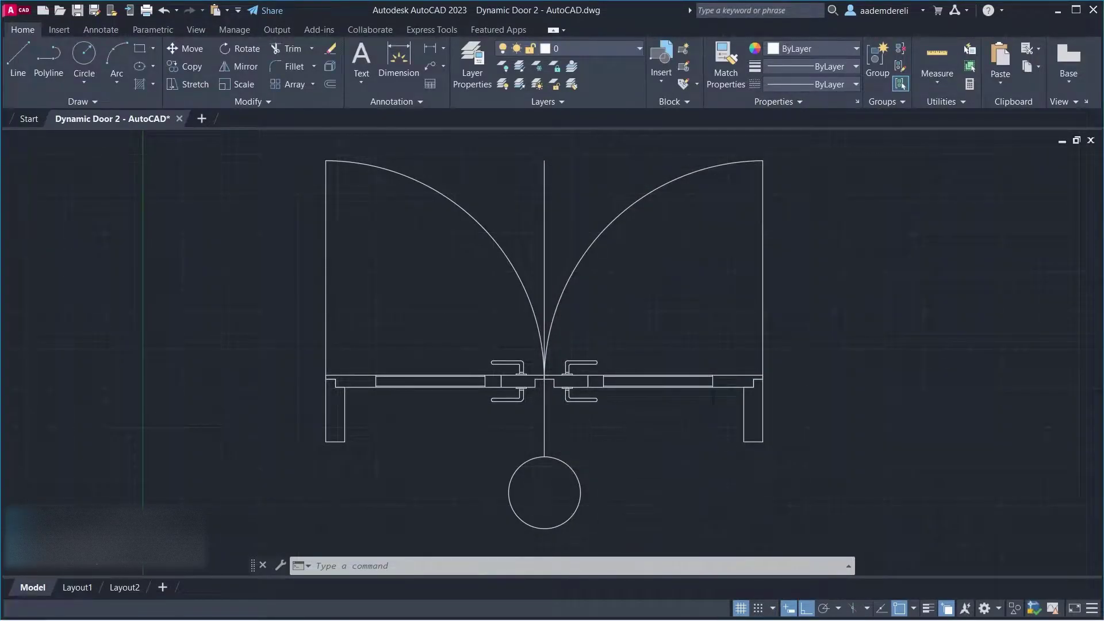
left_click(825, 315)
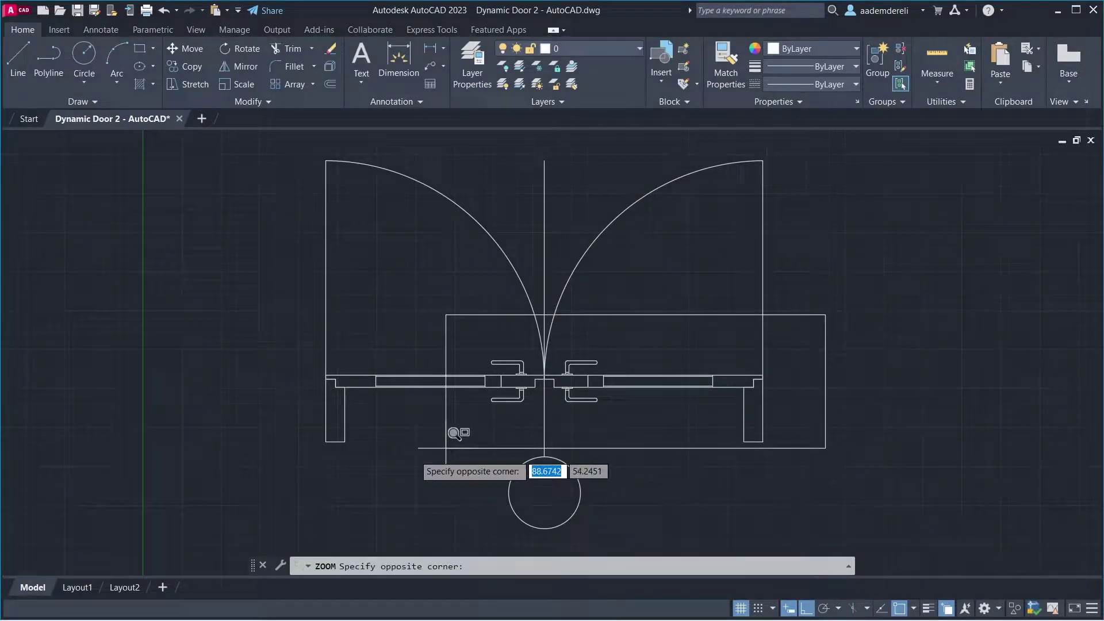
left_click(289, 480)
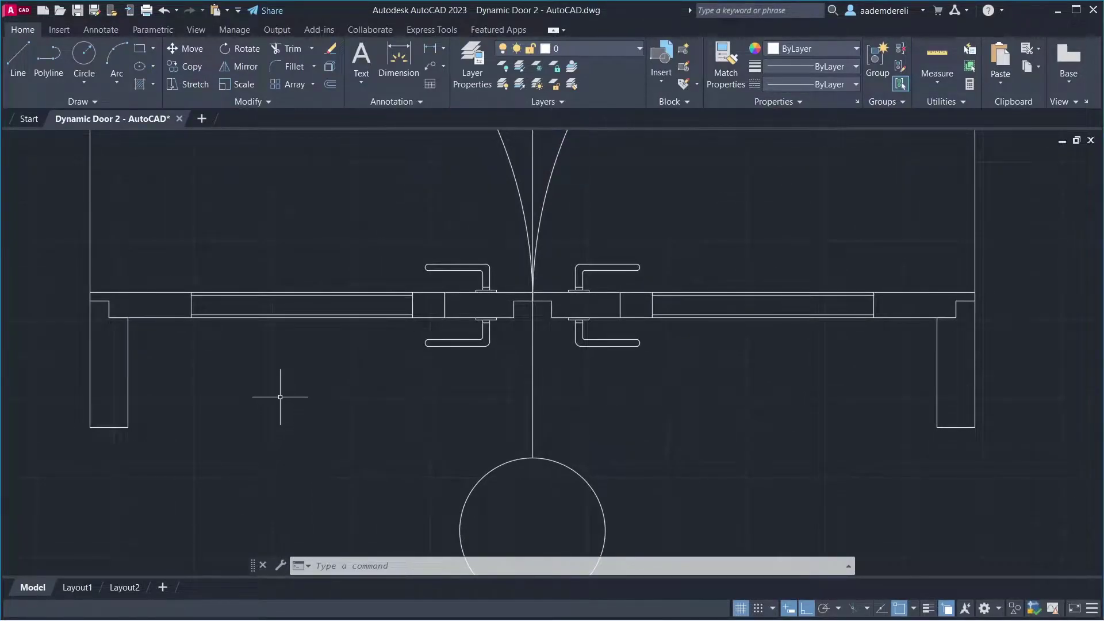
type("rec")
key("Return")
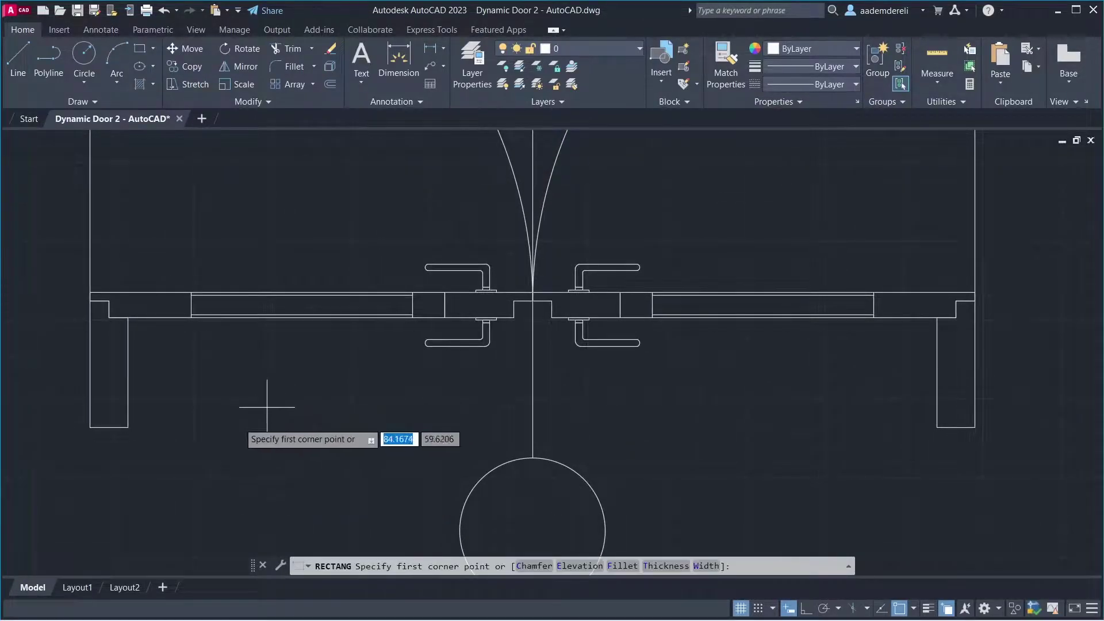
left_click(89, 427)
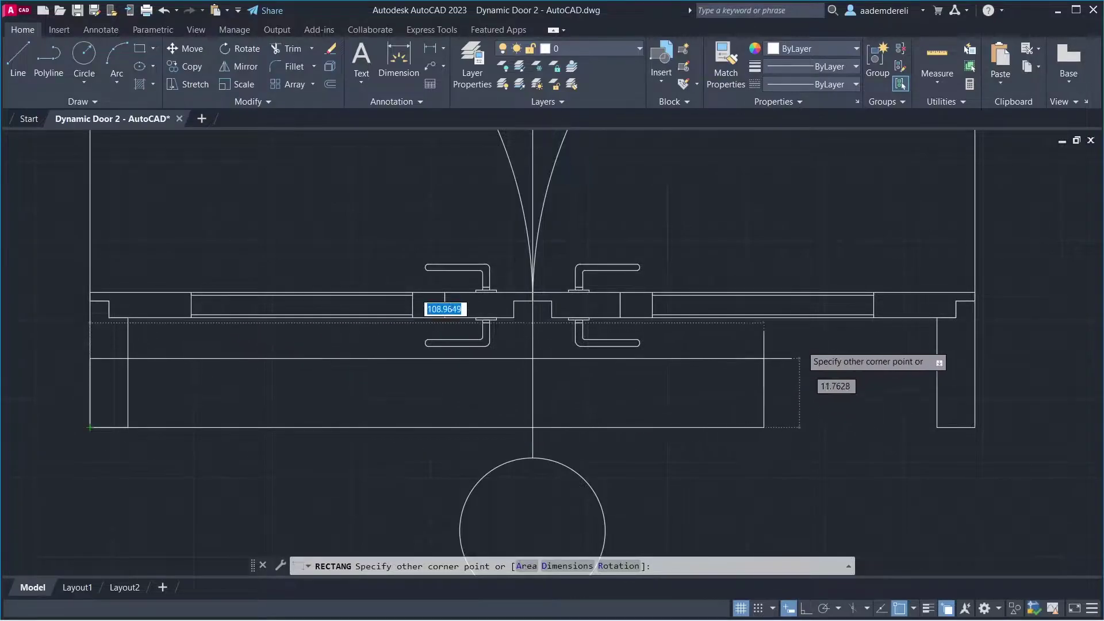
left_click(975, 292)
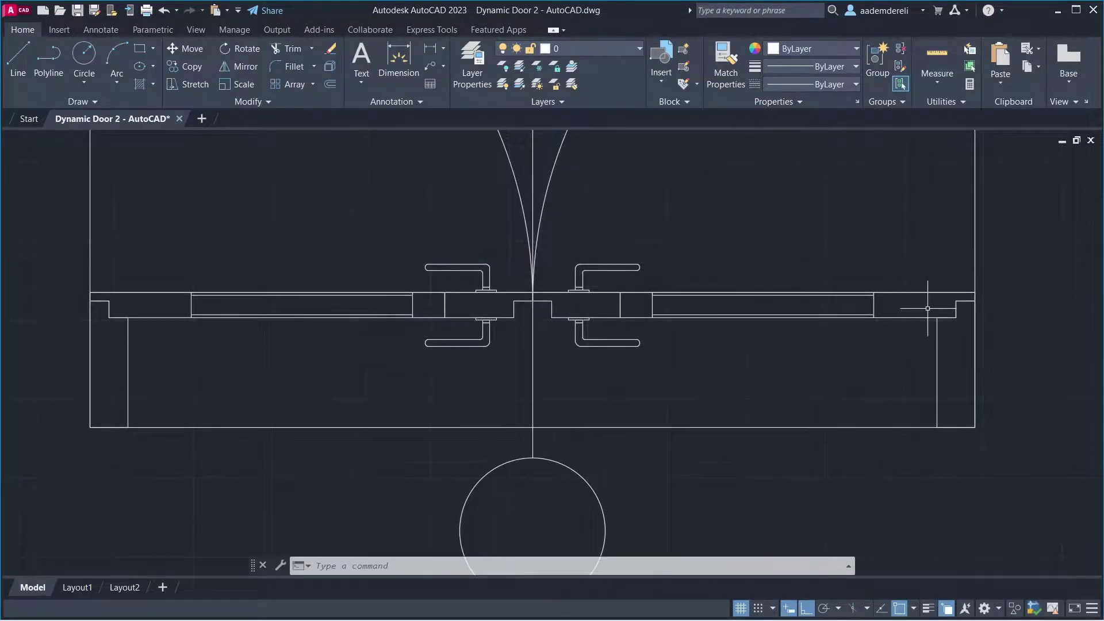
Stretch the rectangle's lower and upper long edges outward by 1 each
left_click(407, 387)
left_click(387, 438)
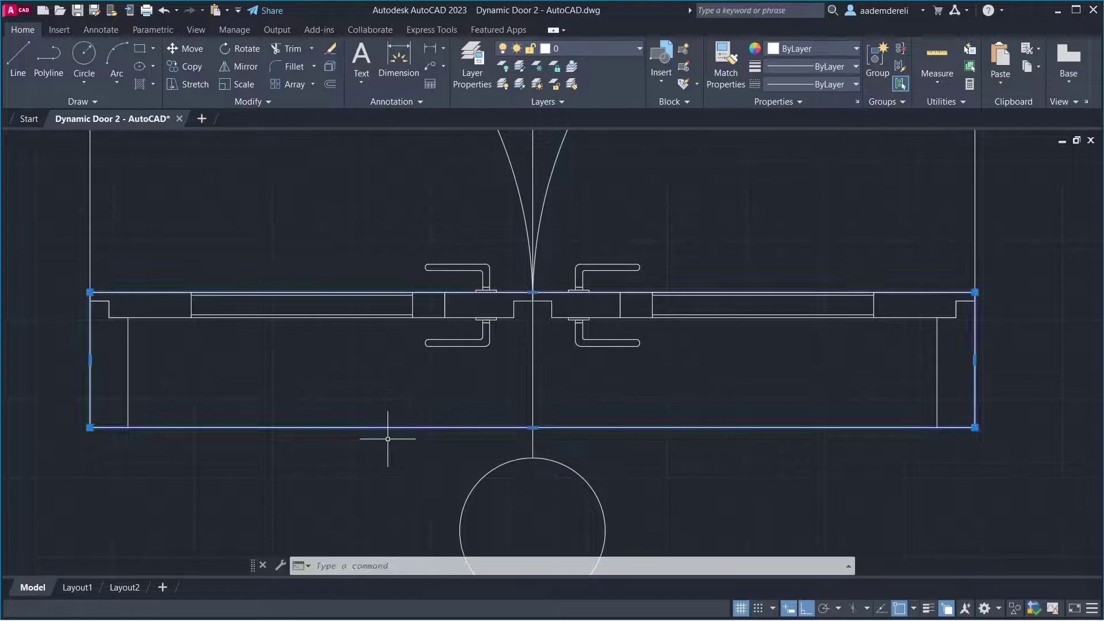
left_click(534, 428)
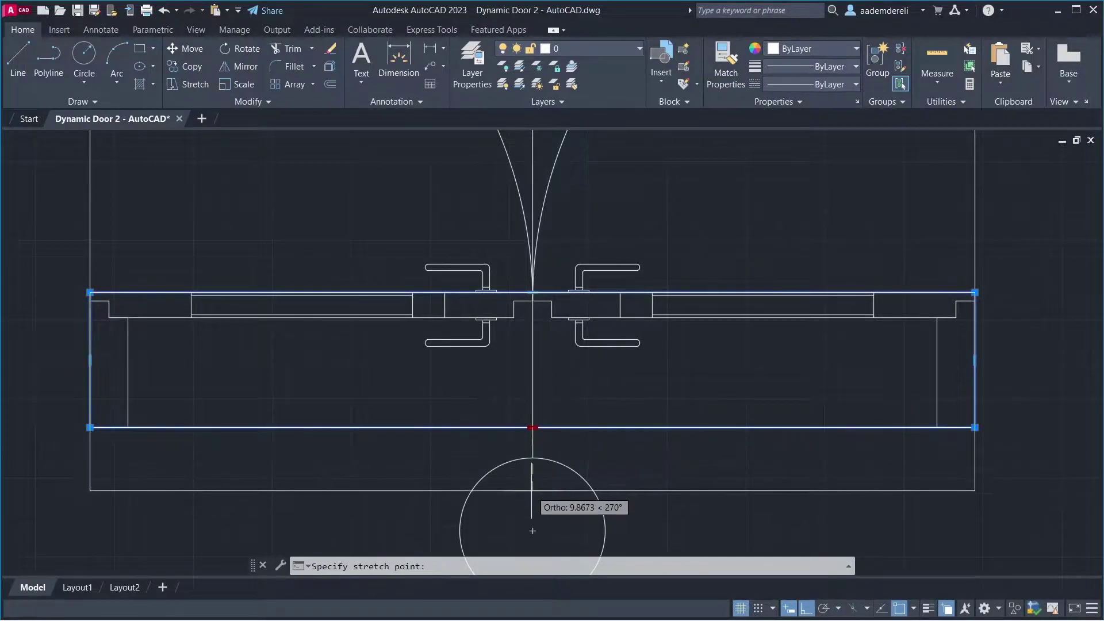
type("0.5")
key("Return")
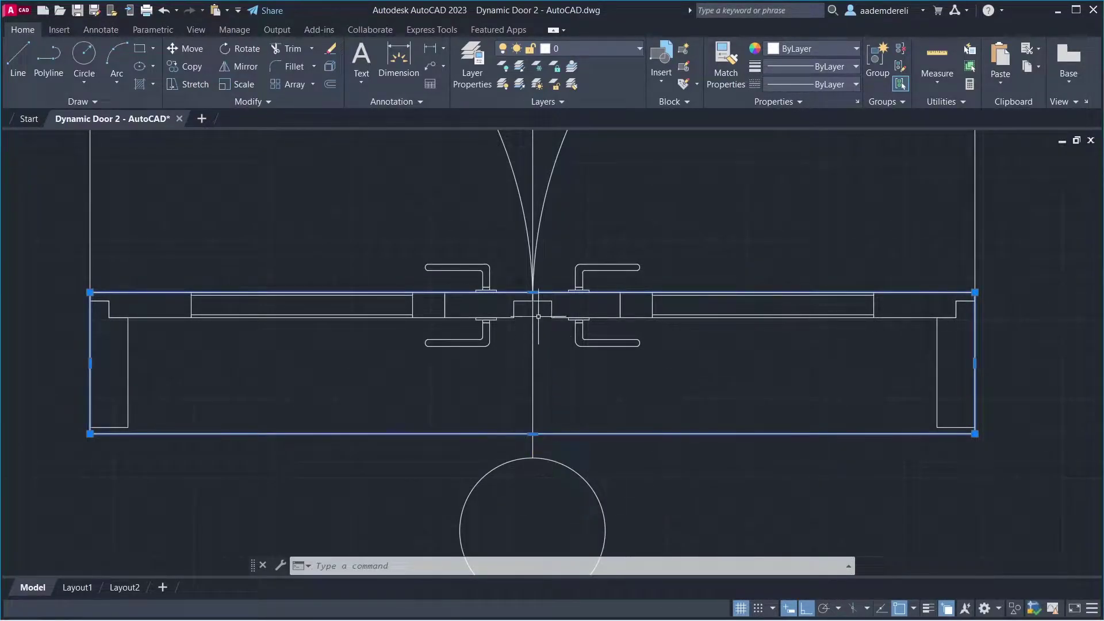
left_click(533, 292)
type("1")
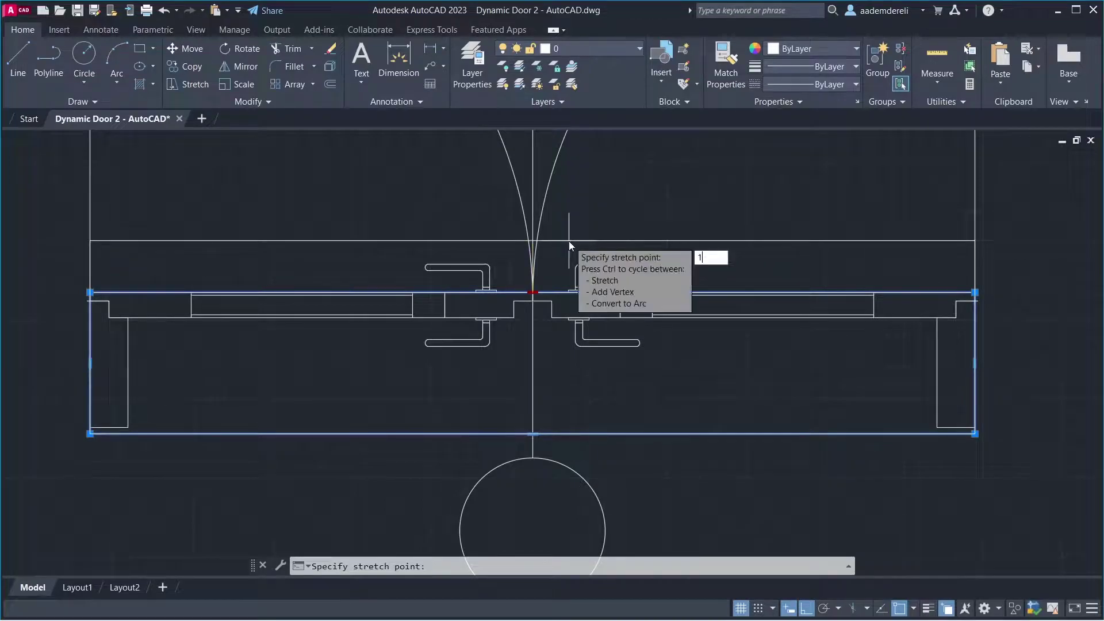
key("Return")
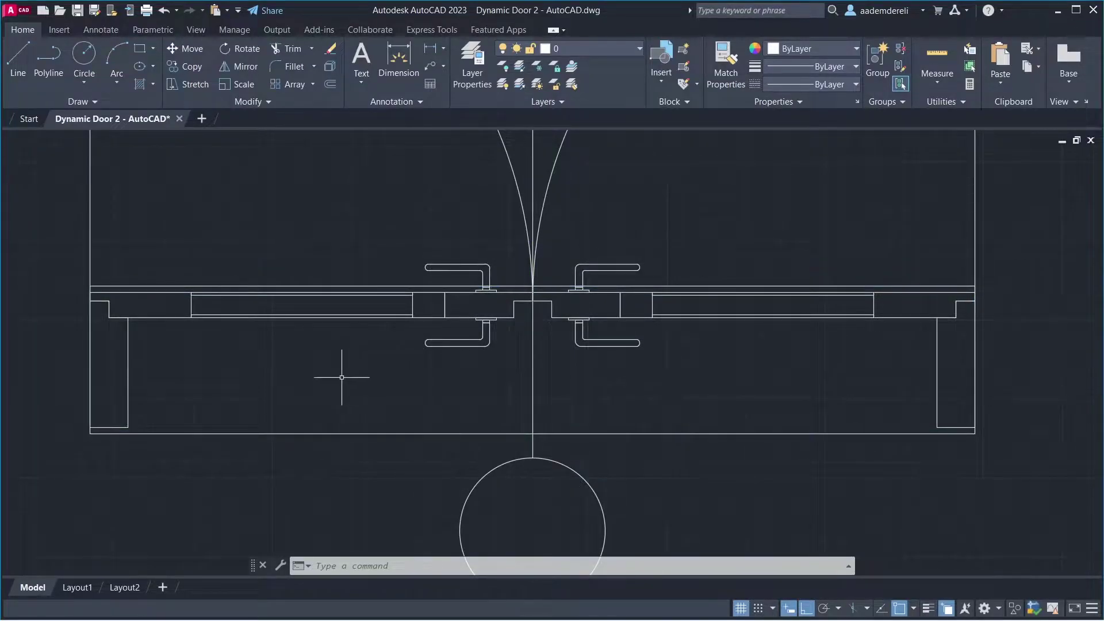
Create a wipeout from the rectangle polyline around the door and erase the source polyline
type("WI")
key("Return")
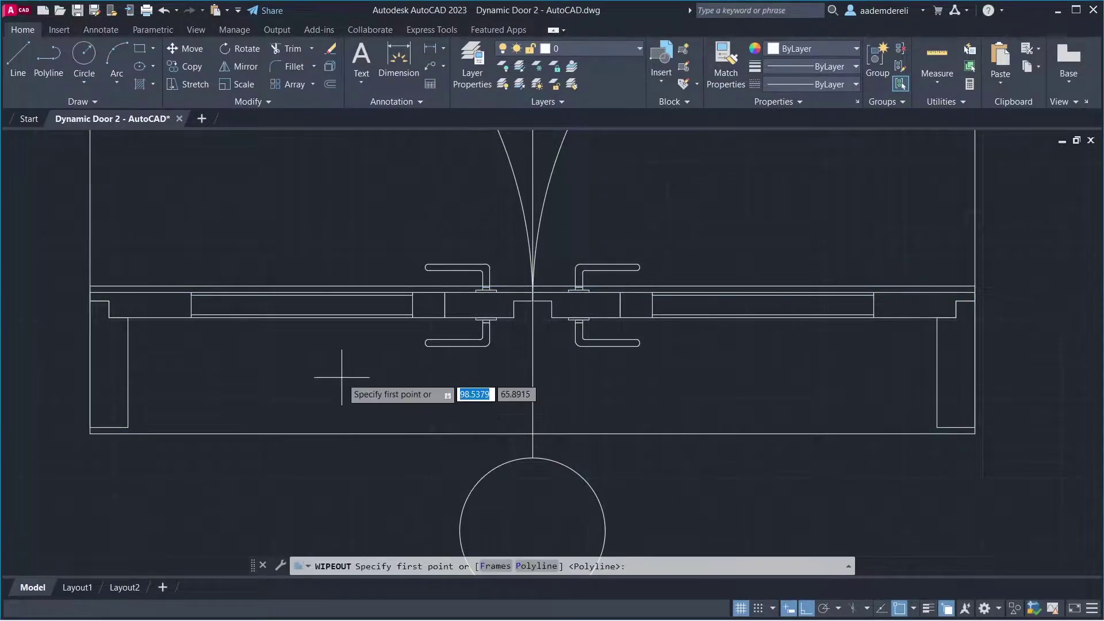
left_click(541, 567)
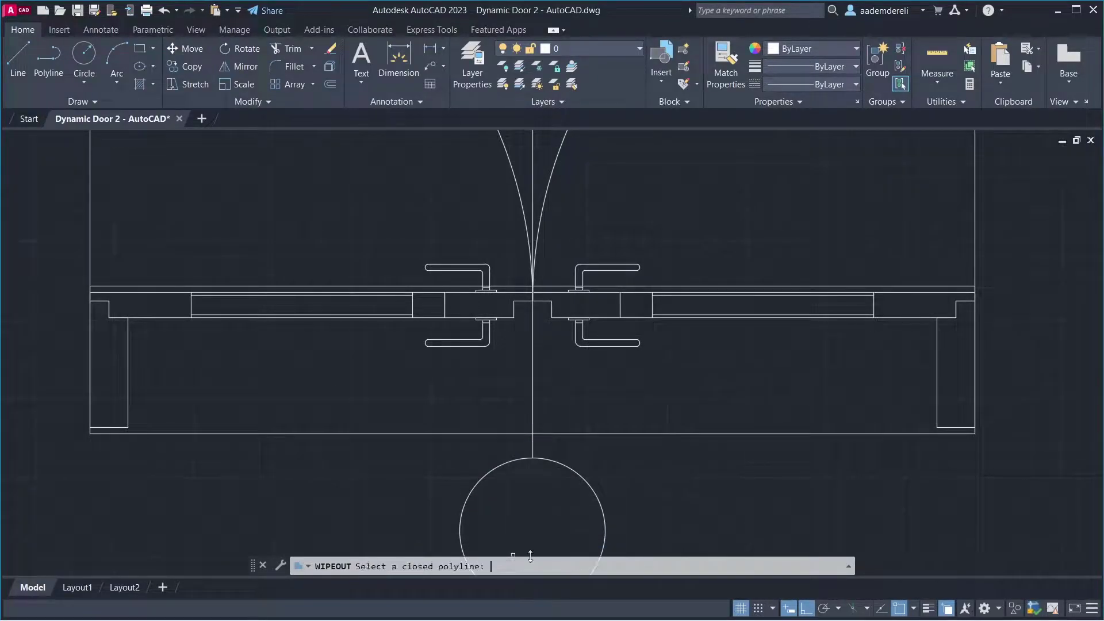
left_click(371, 434)
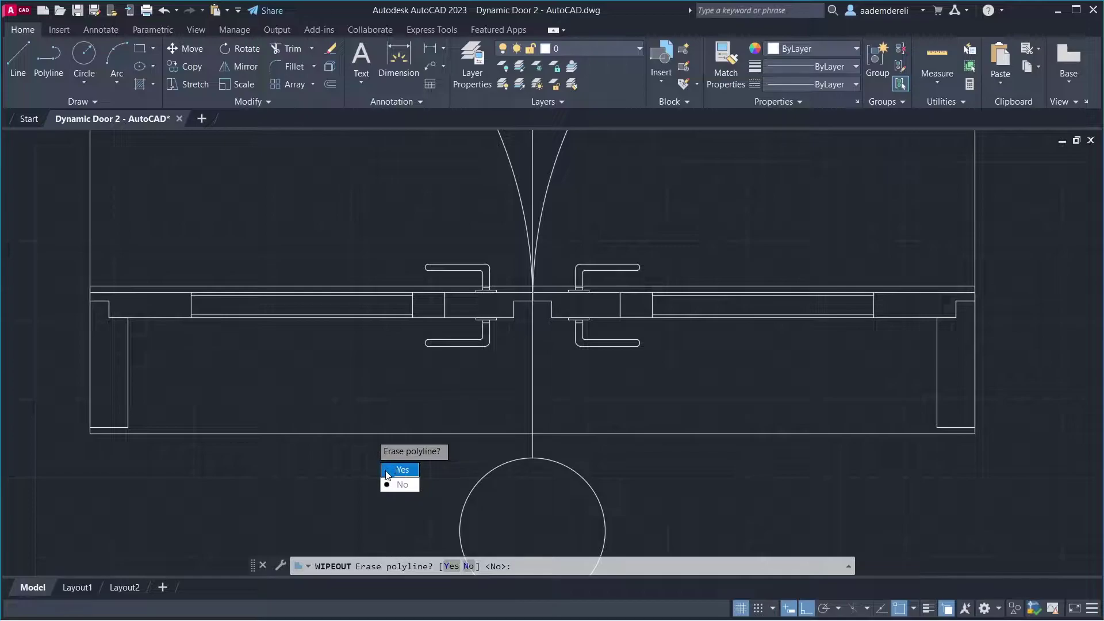
left_click(387, 473)
Send the wipeout to the back of the draw order, behind the door geometry
left_click(370, 433)
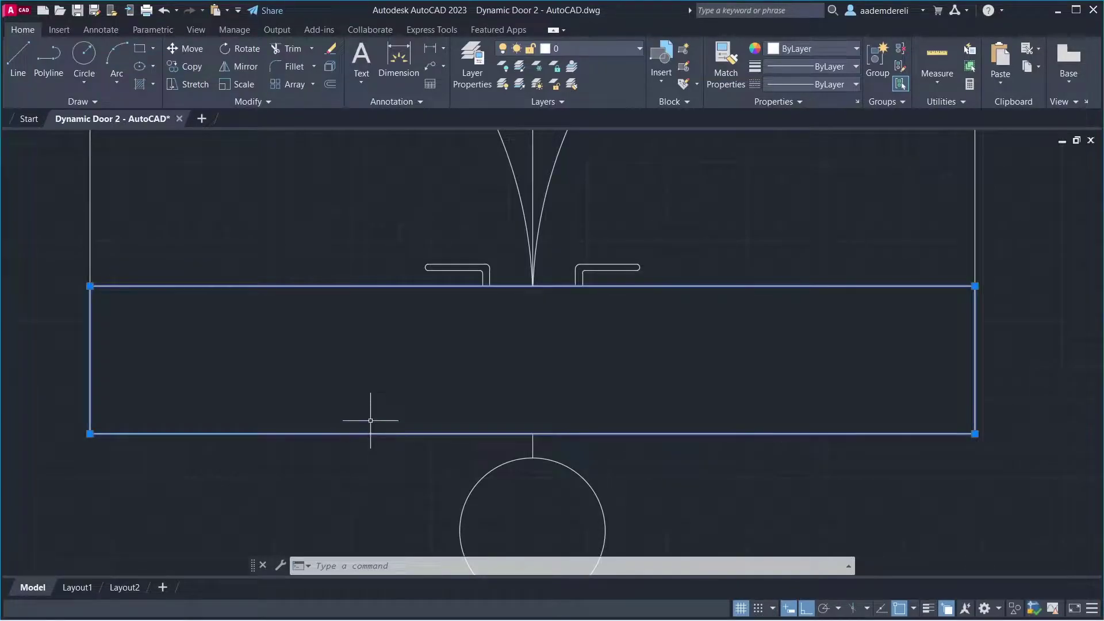
right_click(370, 352)
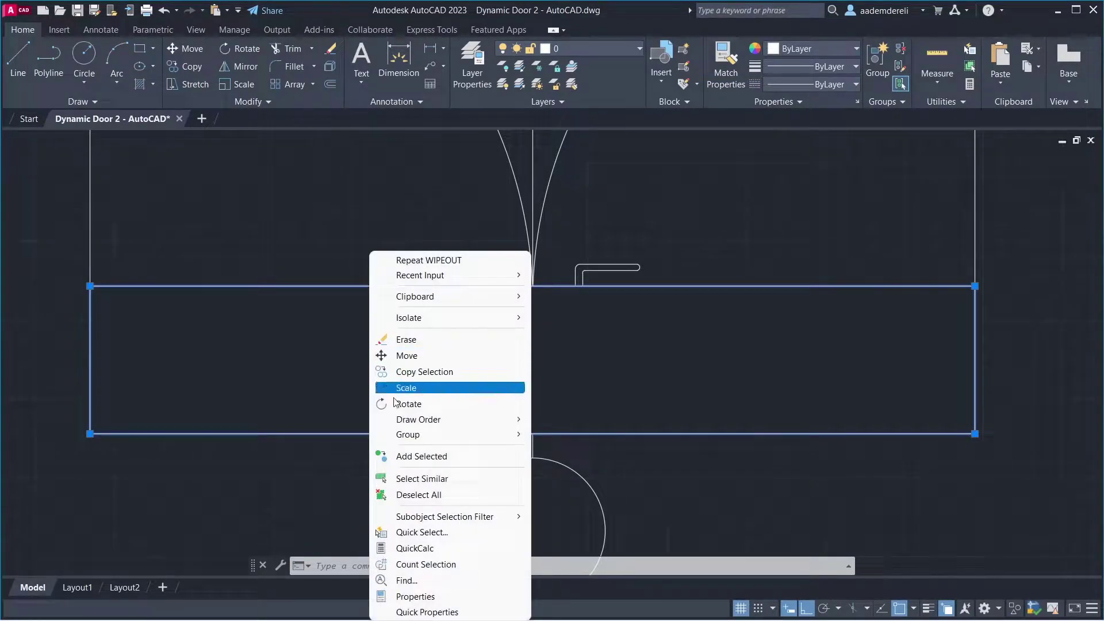
mouse_move(470, 426)
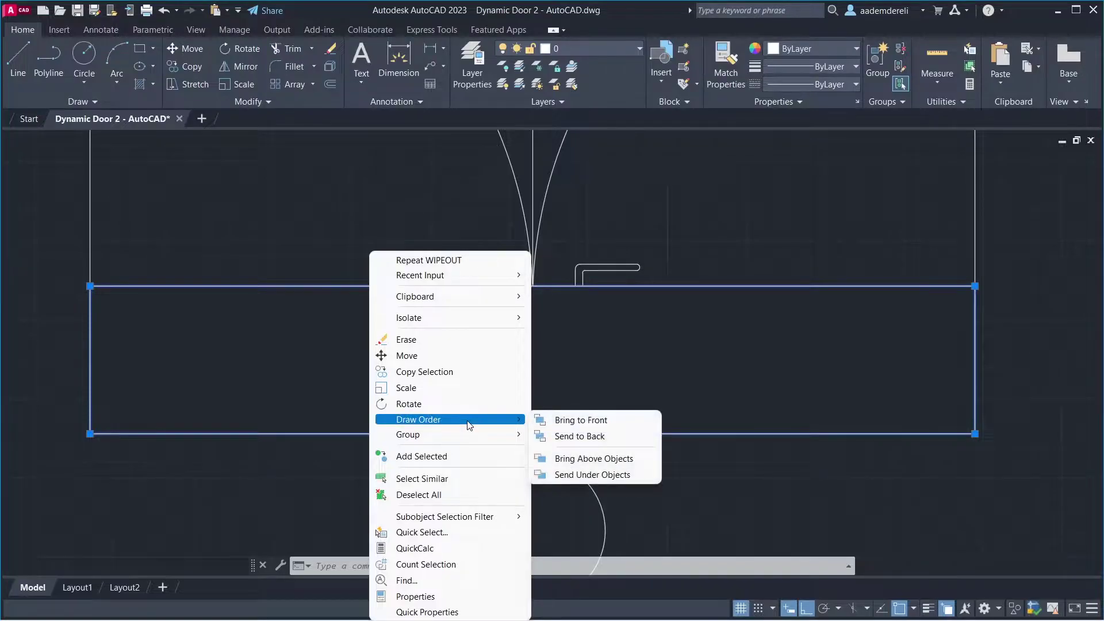
left_click(622, 438)
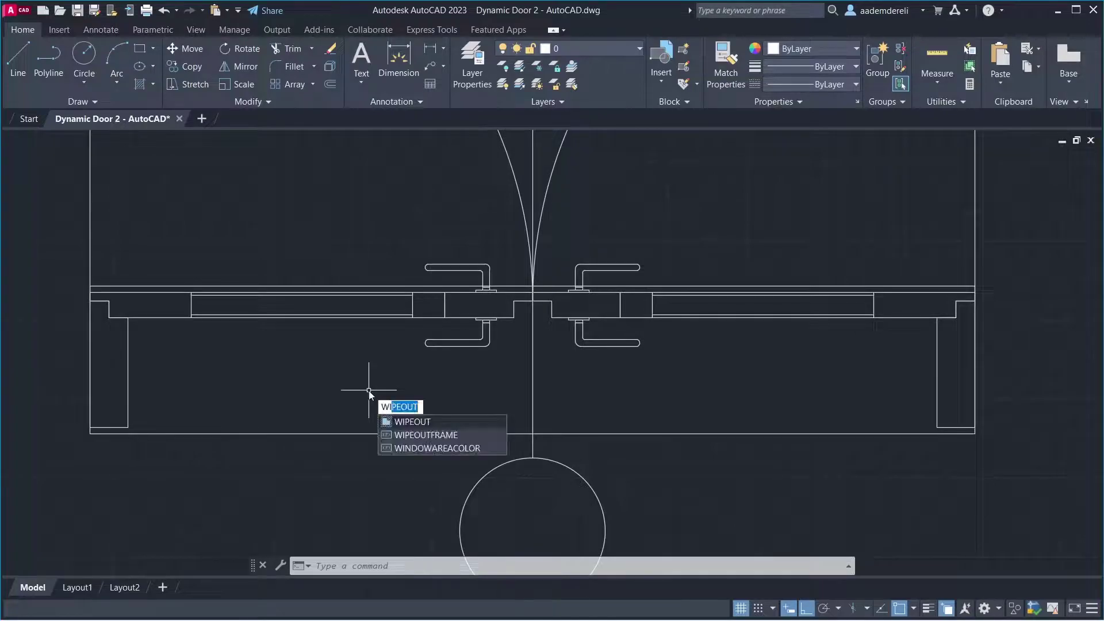
Turn the wipeout frames off
key("Return")
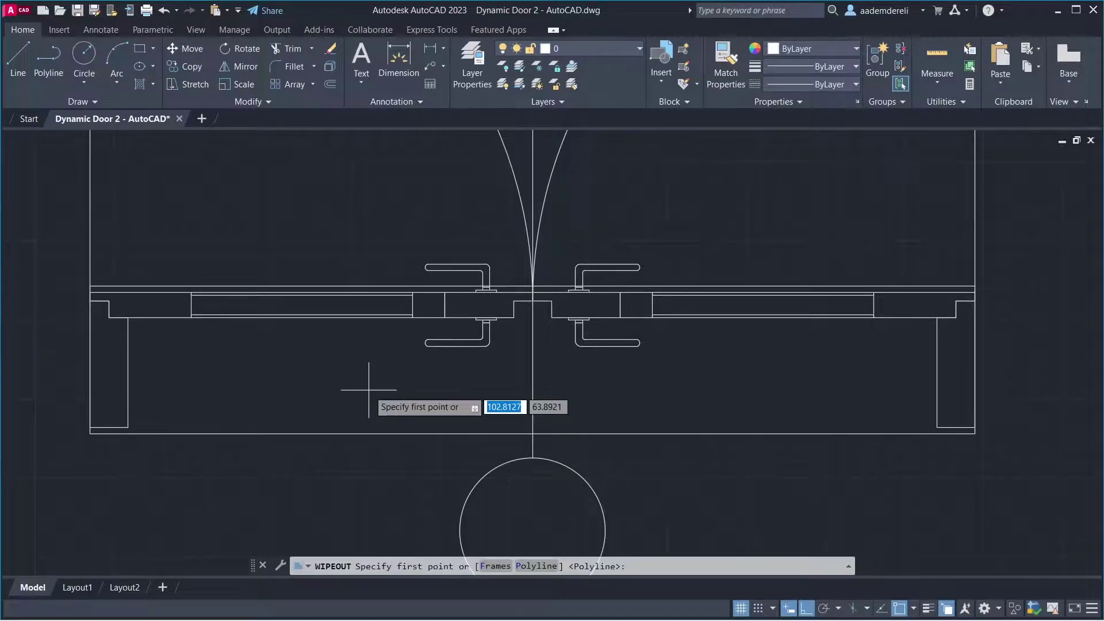
left_click(504, 567)
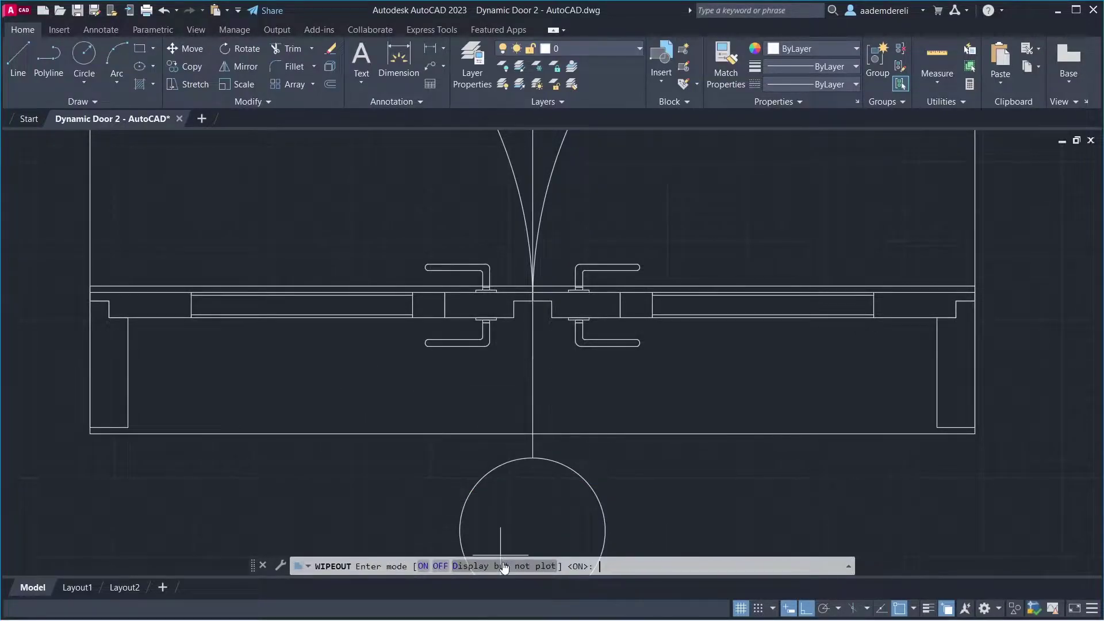
left_click(440, 566)
Select the entire double door including the wipeout and start a block definition named Double_Door_Tutorial
scroll(403, 477, "down", 2)
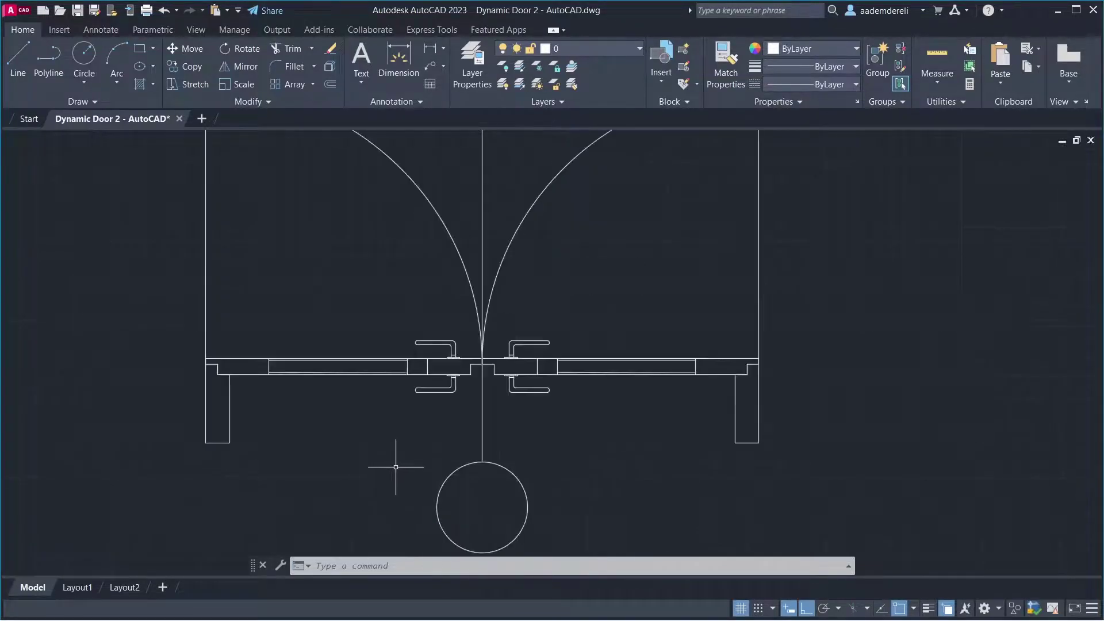
scroll(393, 459, "down", 2)
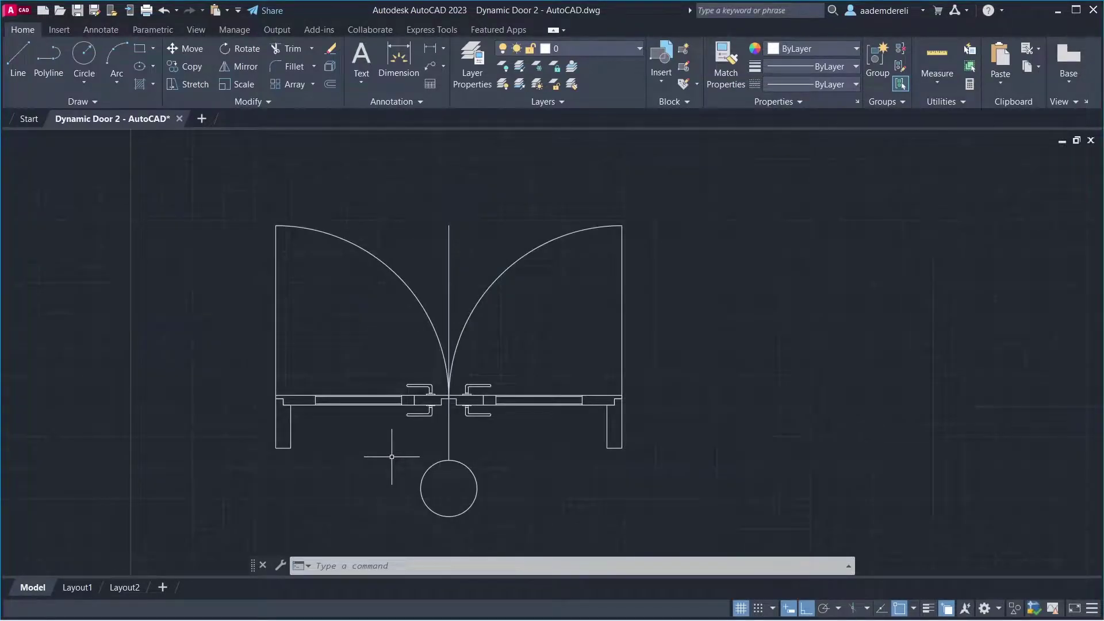
left_click(640, 209)
left_click(264, 517)
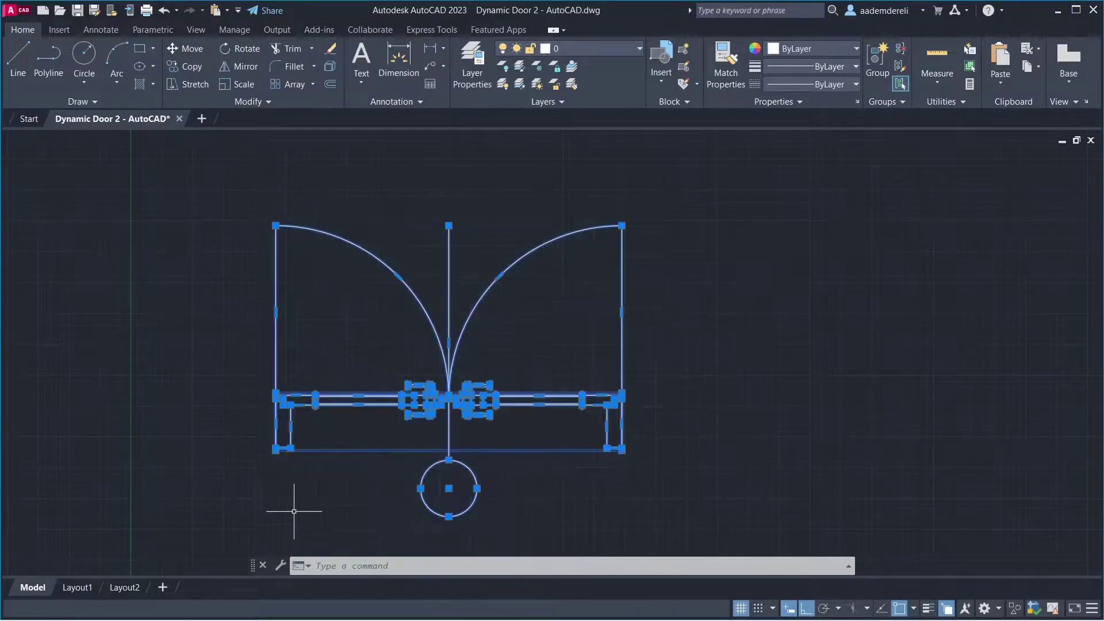
type("B")
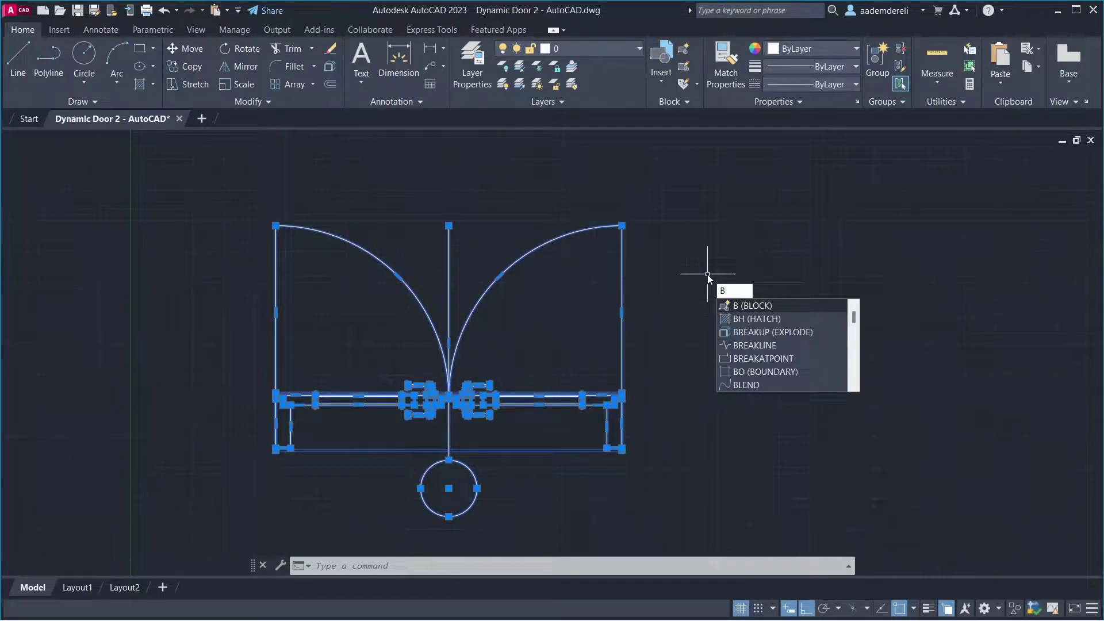
key("Return")
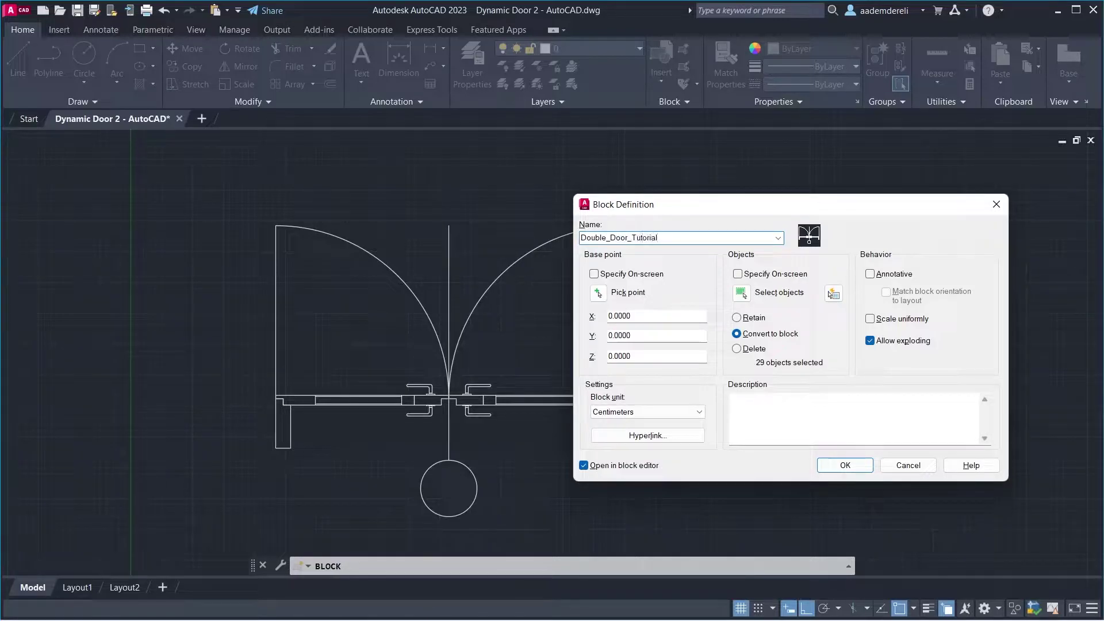
Set the block's base point at the lower outer corner of the left door jamb
left_click(597, 295)
scroll(288, 460, "up", 2)
scroll(286, 463, "up", 5)
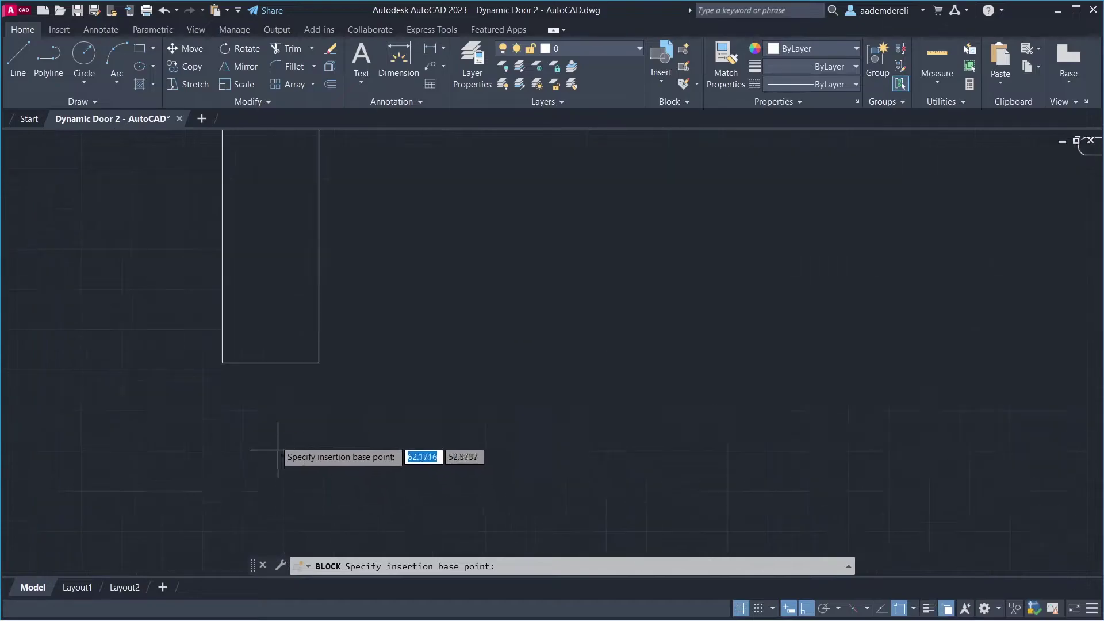
left_click(222, 363)
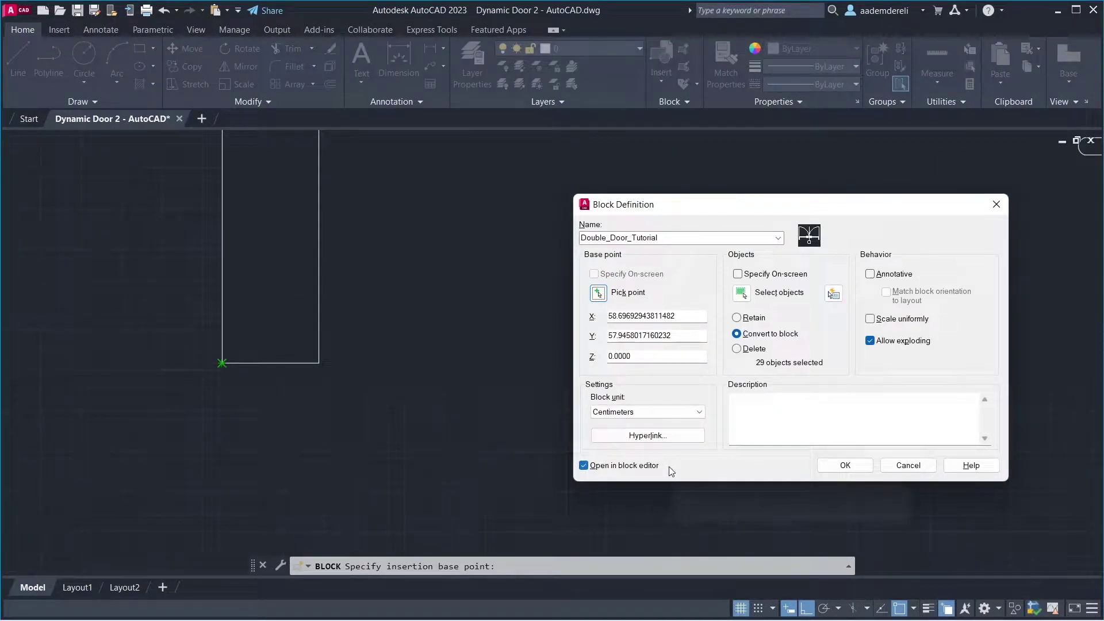
Create the block, opening it in the block editor, and place a Basepoint parameter at the left jamb's lower outer corner
left_click(825, 466)
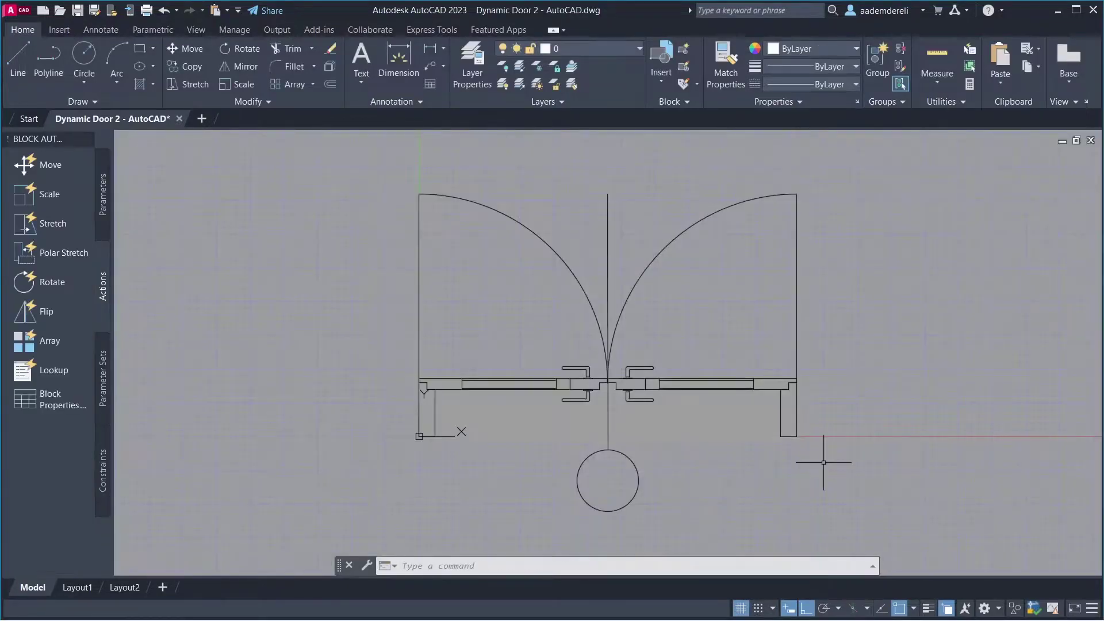
type("z")
key("Return")
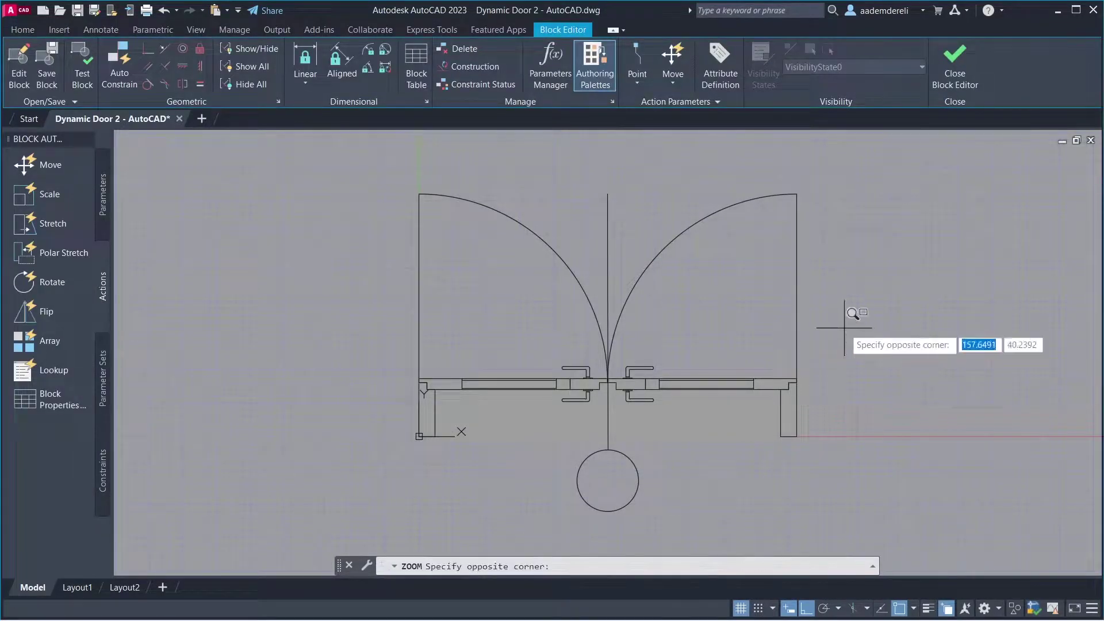
left_click(846, 326)
left_click(382, 472)
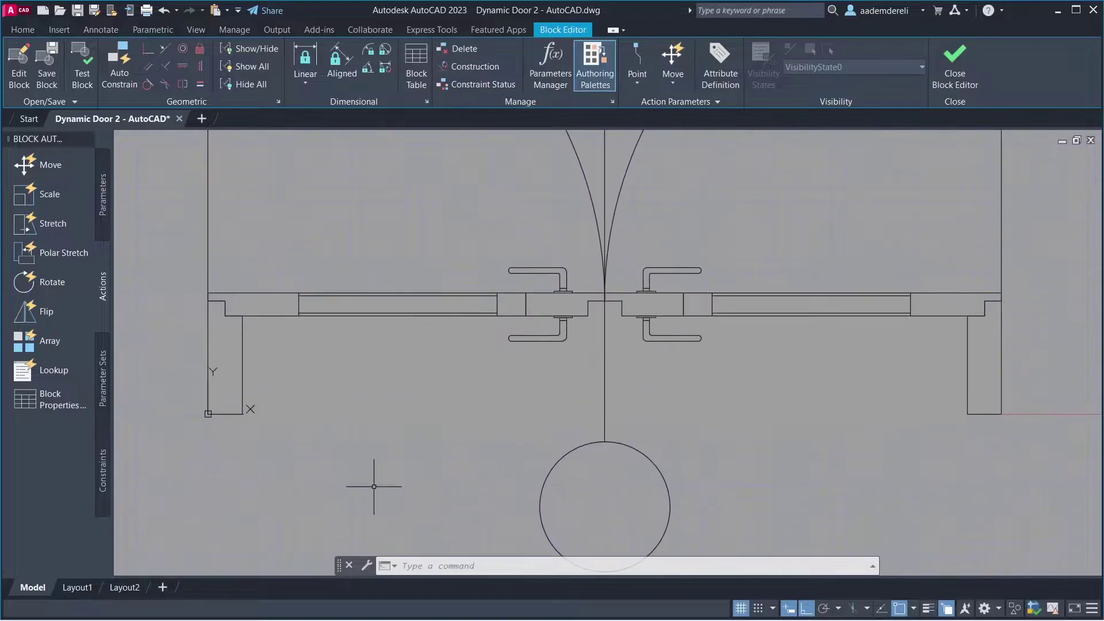
left_click(106, 227)
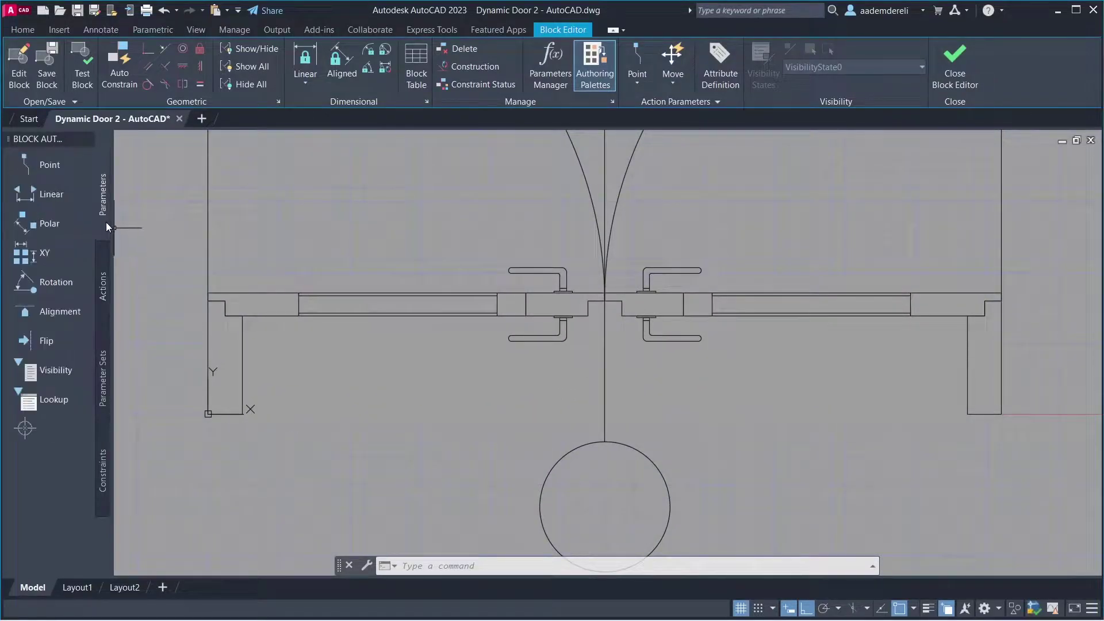
left_click(83, 426)
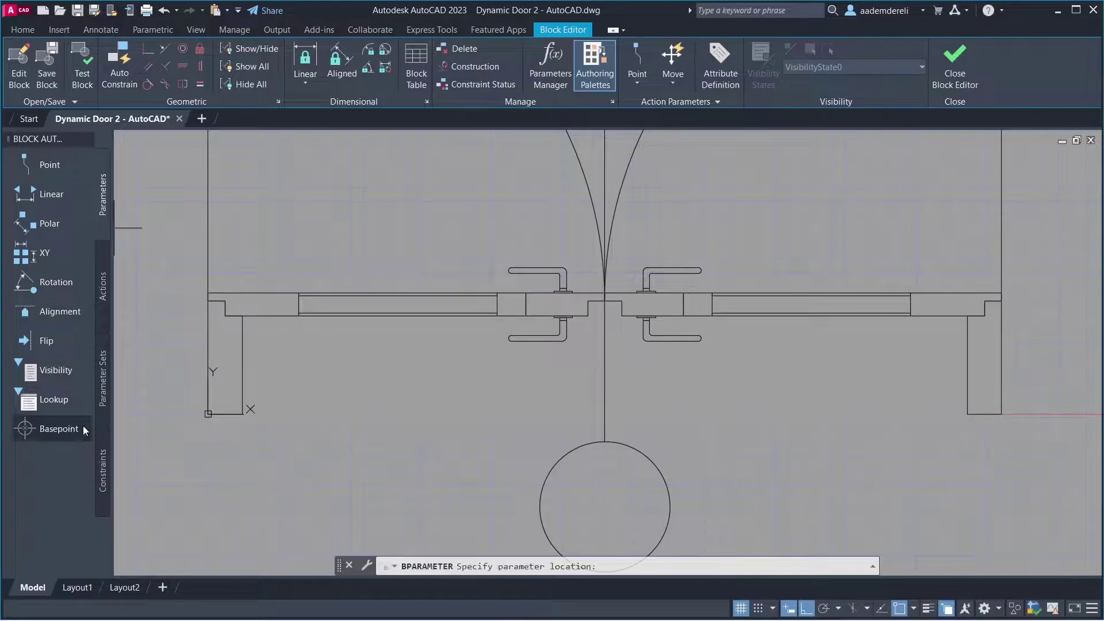
left_click(209, 414)
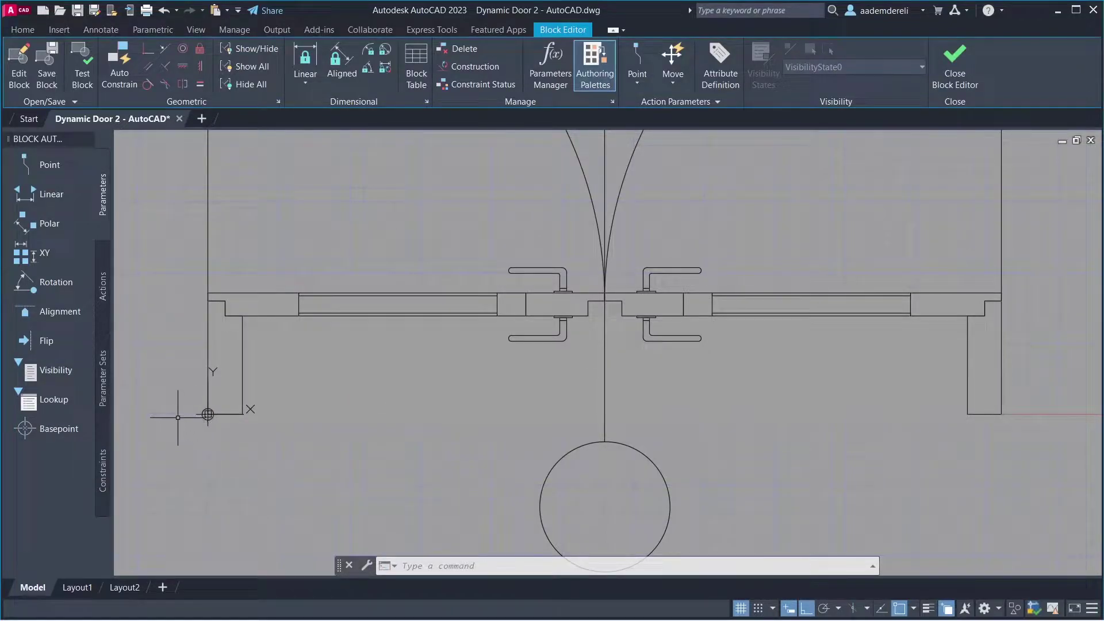
Add a vertical Linear parameter from the left jamb's lower outer corner up to the rebate line, with its label outside the jamb
left_click(82, 196)
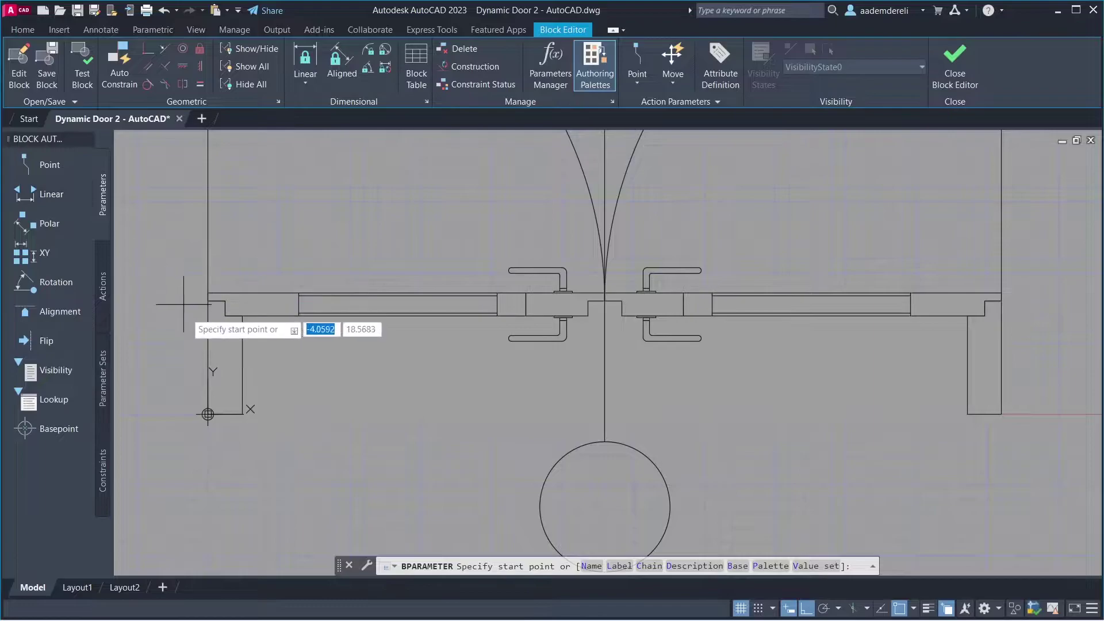
left_click(208, 414)
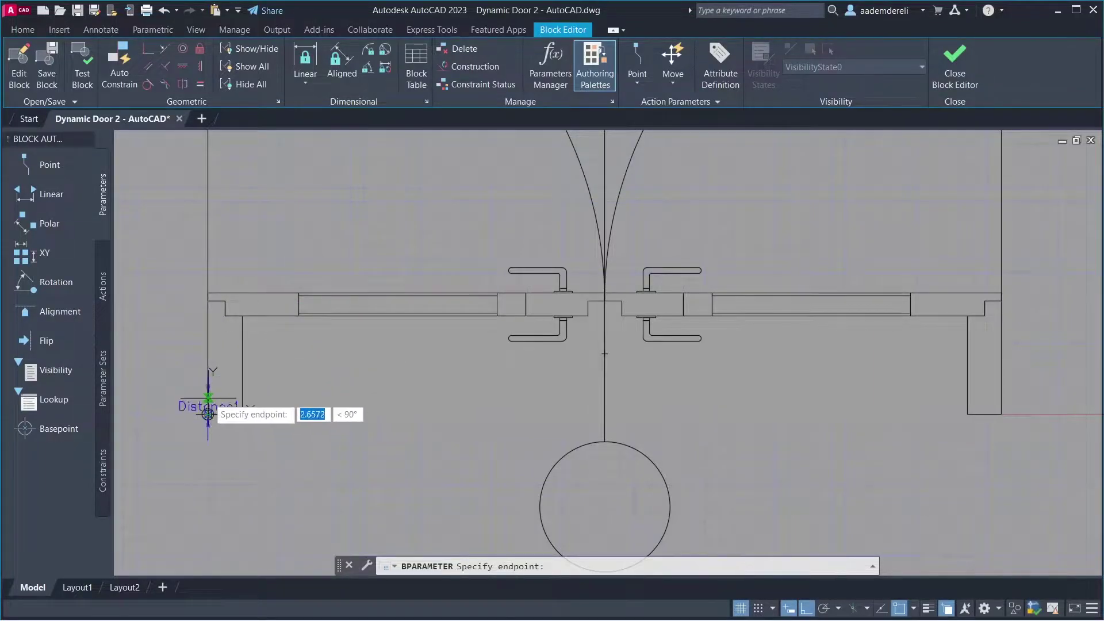
left_click(208, 300)
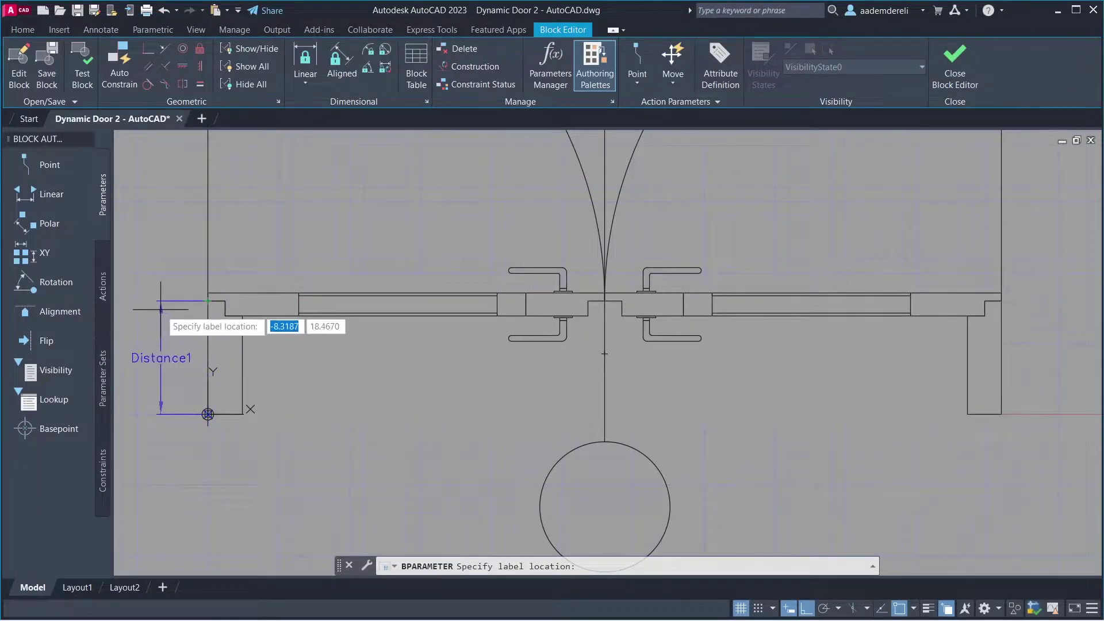
left_click(161, 311)
Add a Linear parameter across each door leaf, starting at its outer frame edge and ending at the meeting point on the centre line
key("Return")
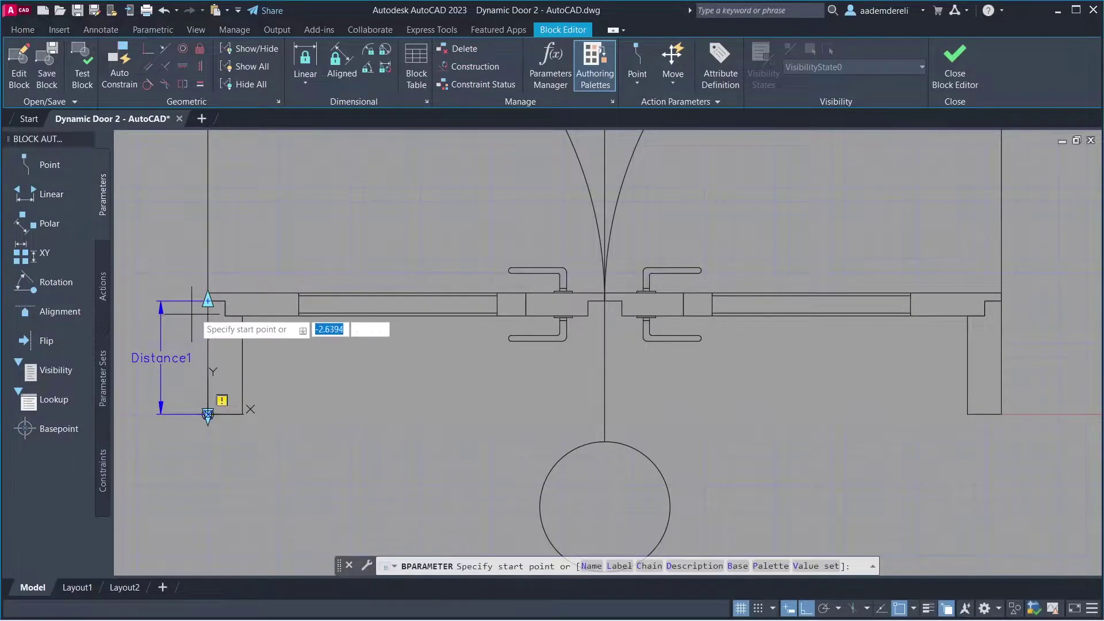
left_click(209, 300)
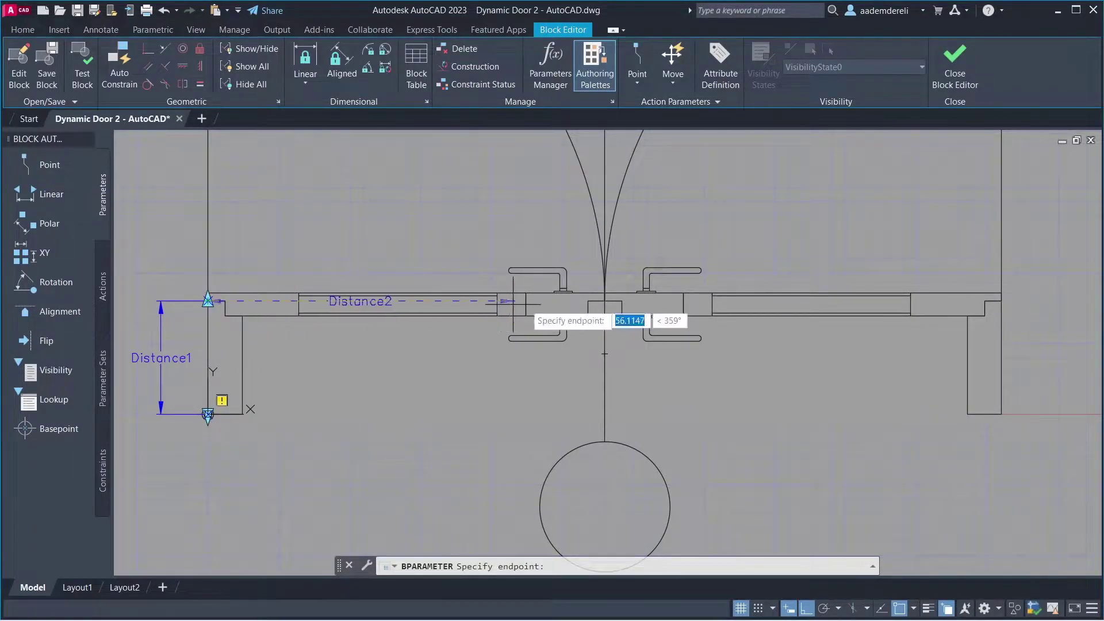
left_click(604, 300)
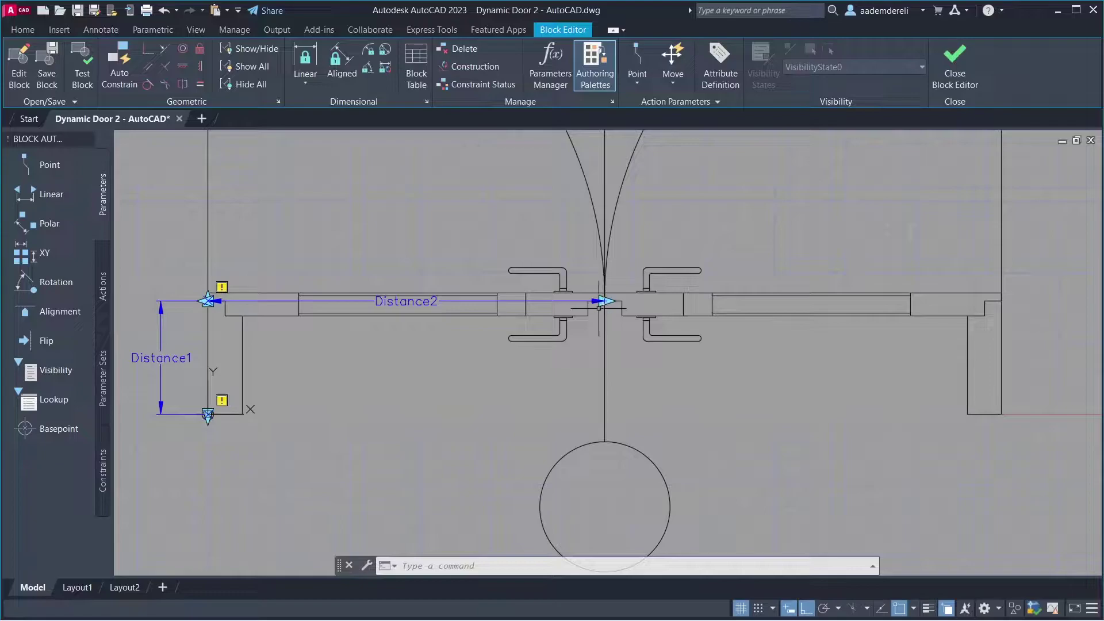
key("Return")
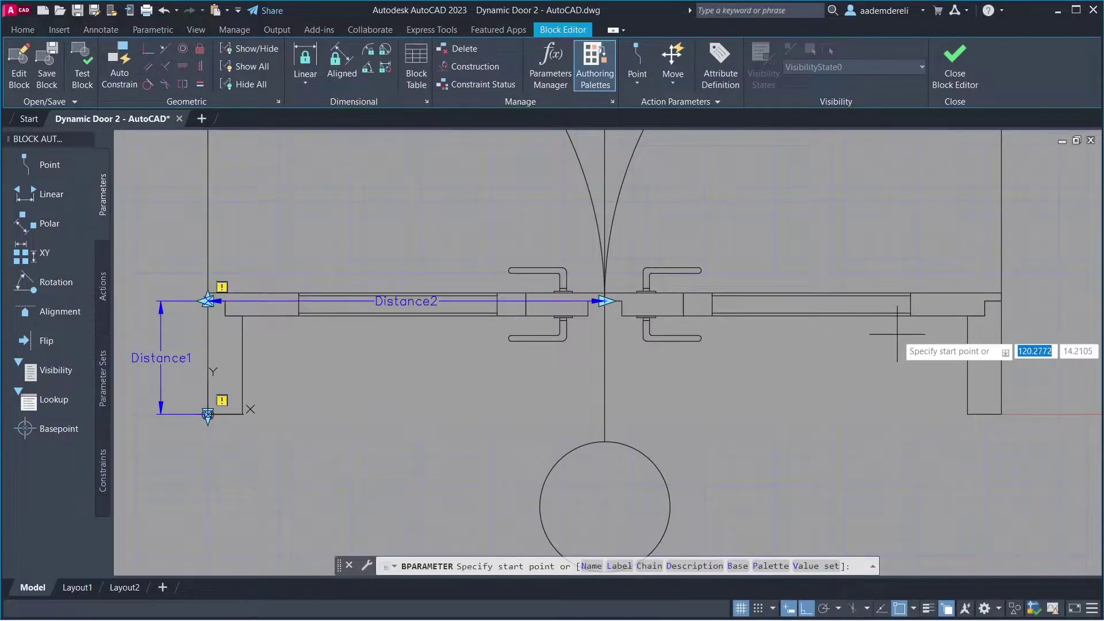
left_click(999, 302)
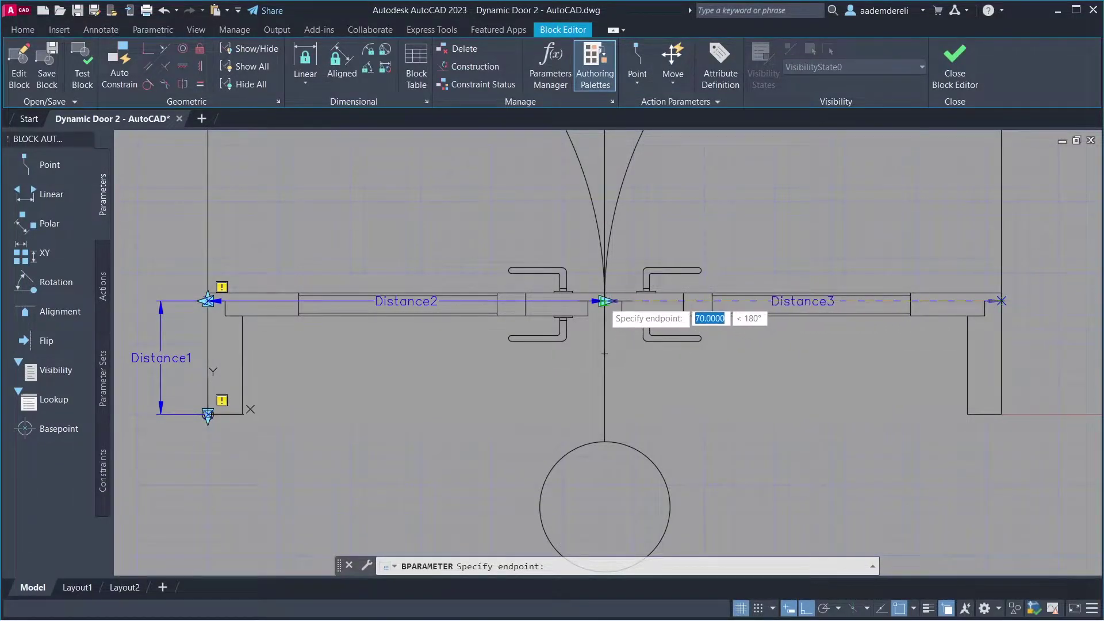
left_click(604, 300)
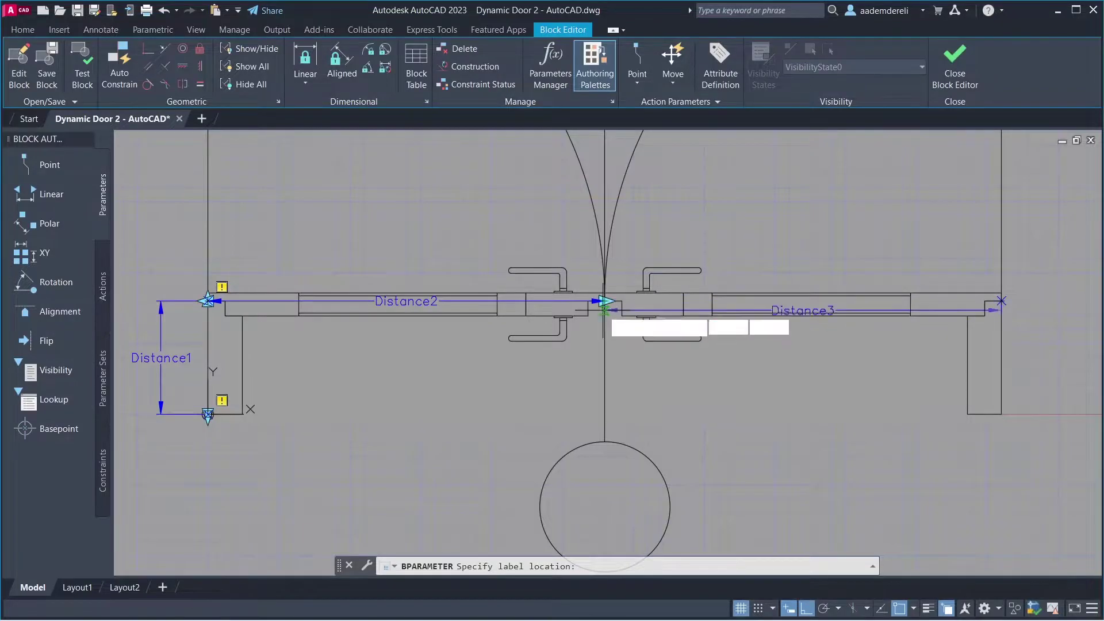
left_click(604, 301)
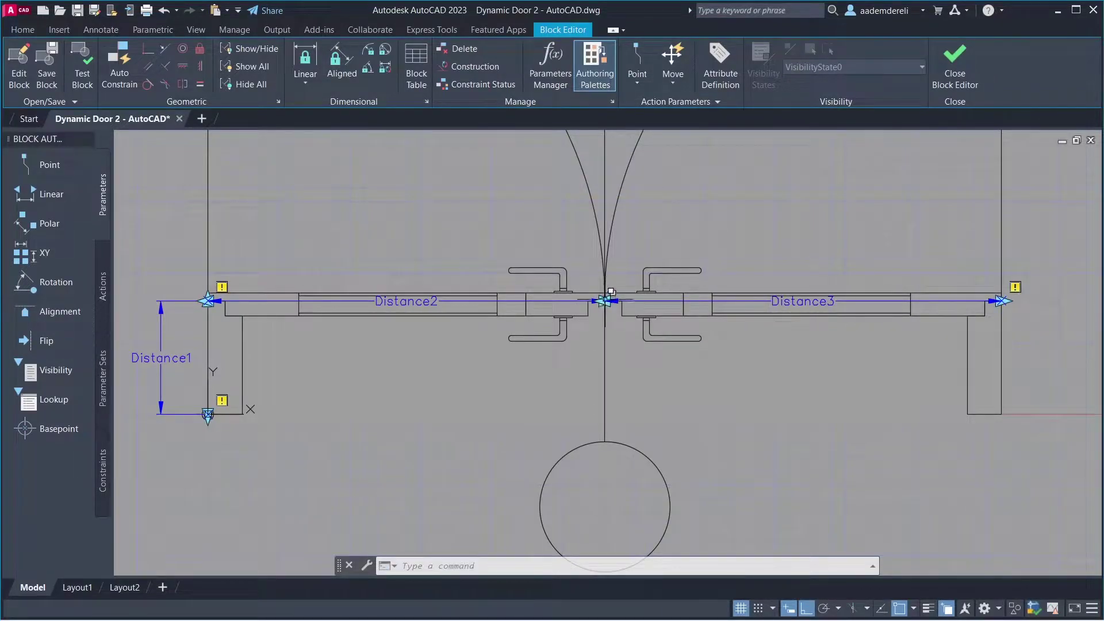
scroll(604, 311, "up", 8)
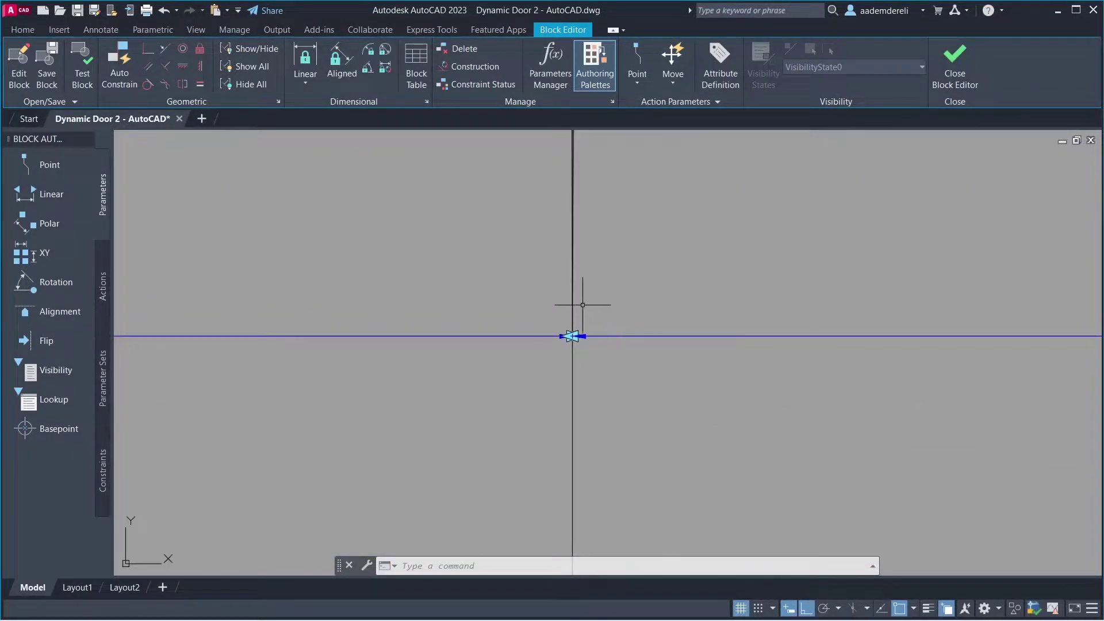
scroll(574, 313, "down", 7)
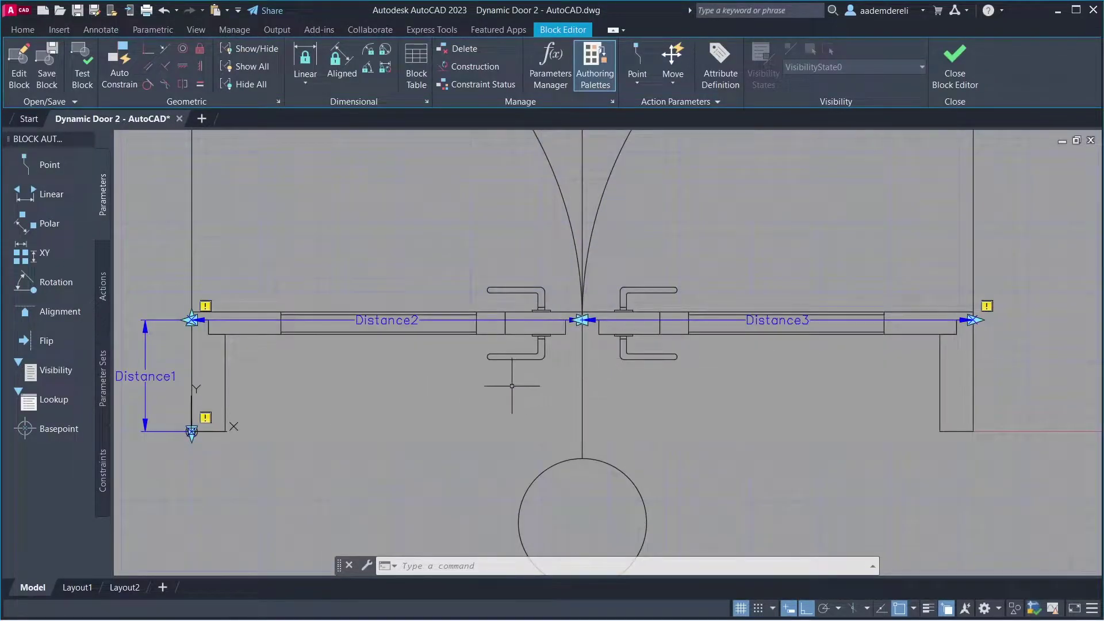
Add a Linear parameter across the full door width from the left to the right outer edge, with its label above the leaves
left_click(72, 195)
left_click(191, 320)
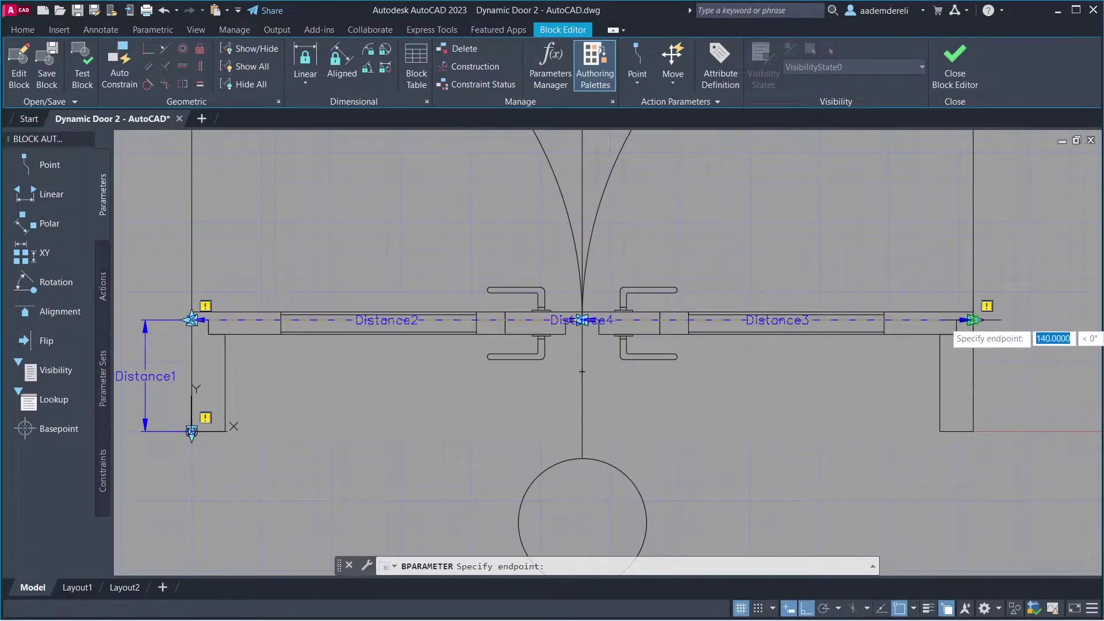
left_click(973, 320)
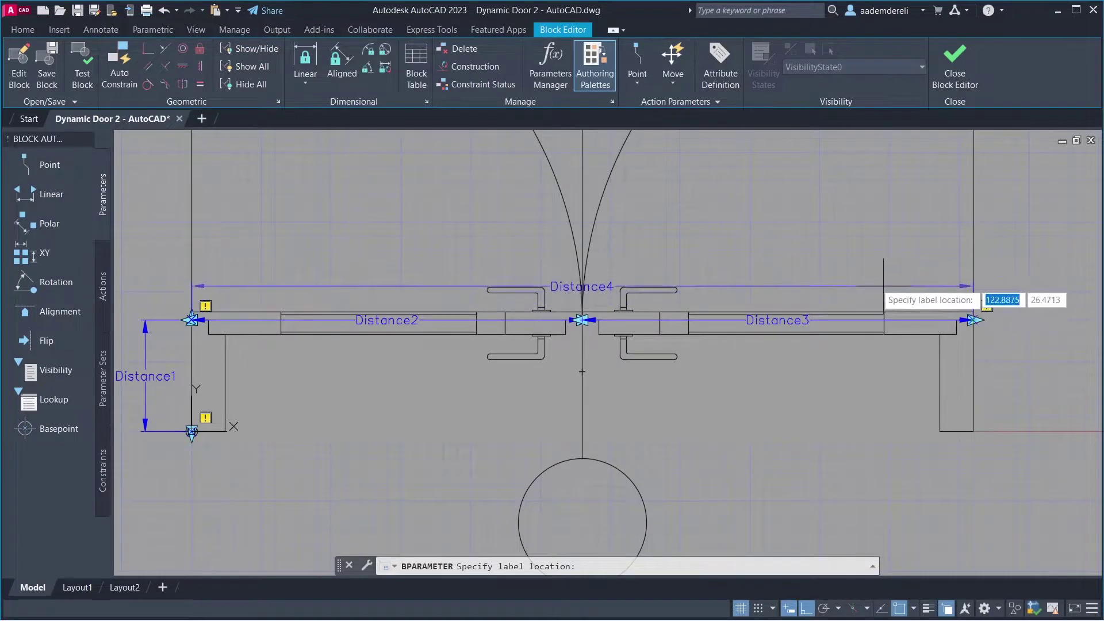
left_click(805, 256)
Set the number of grips to 1 for all four linear parameters
scroll(790, 278, "down", 2)
mouse_move(784, 262)
middle_mouse_down()
mouse_move(769, 291)
mouse_move(586, 322)
middle_mouse_up()
type("PR")
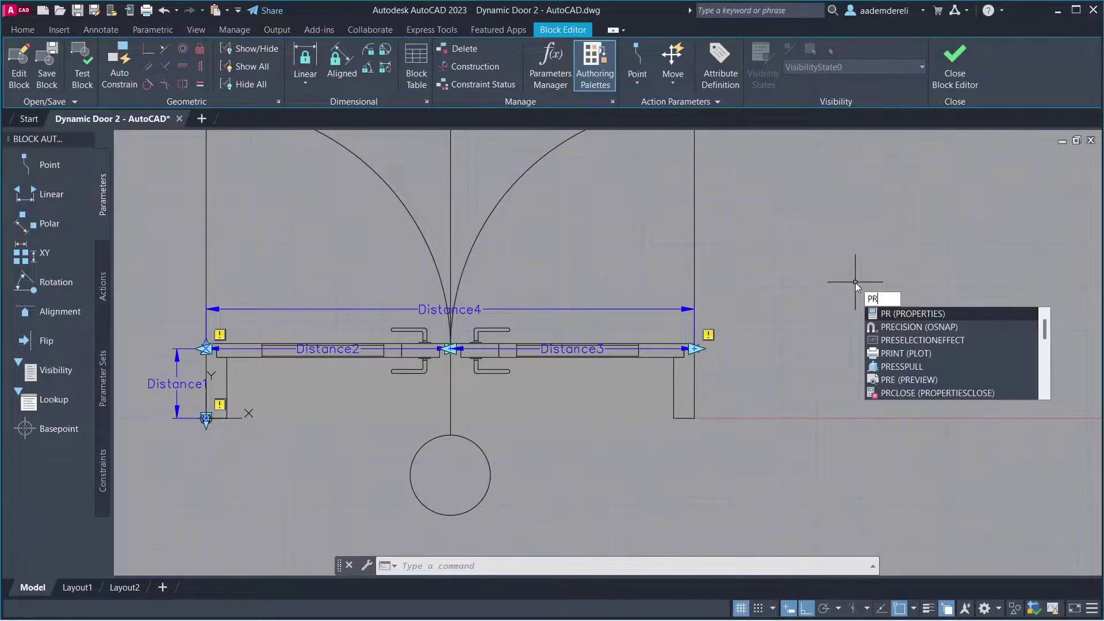
key("Return")
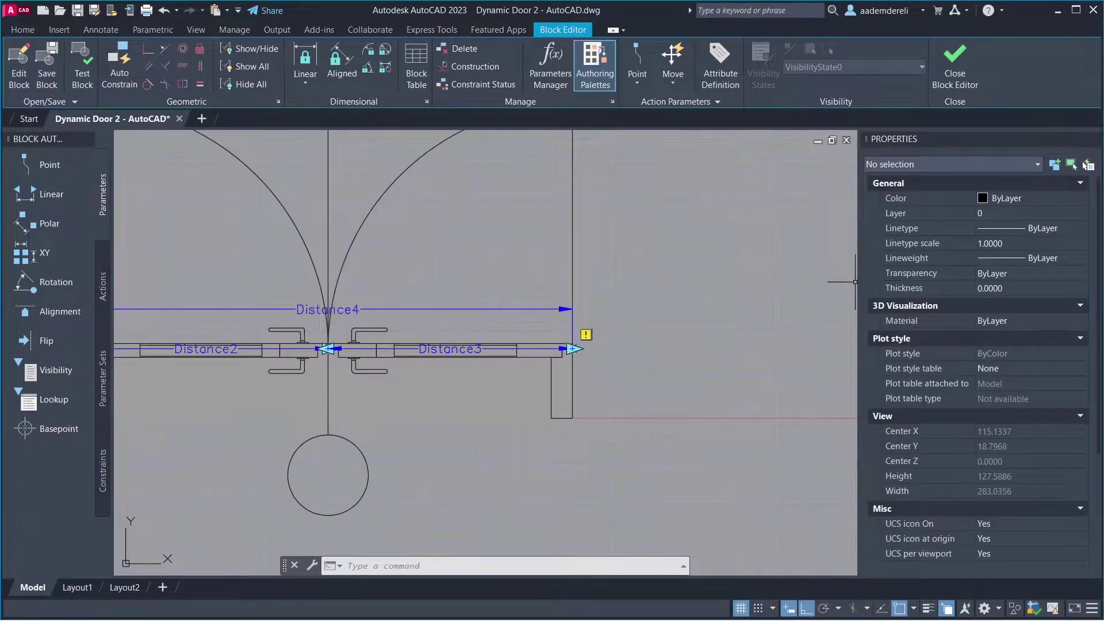
middle_click_drag(289, 305, 460, 312)
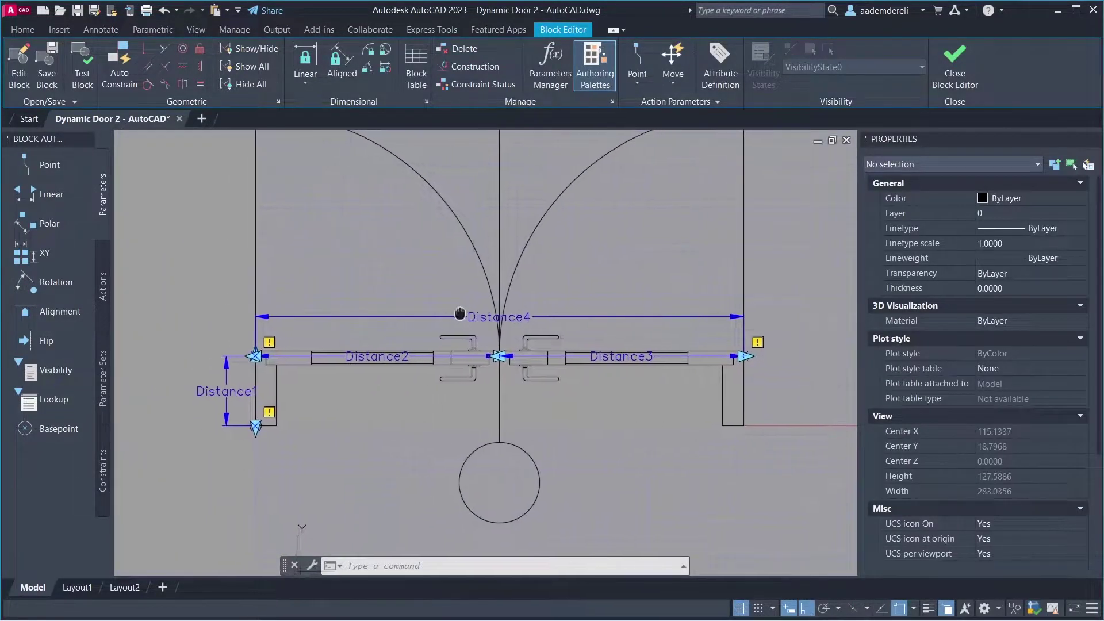
left_click(214, 388)
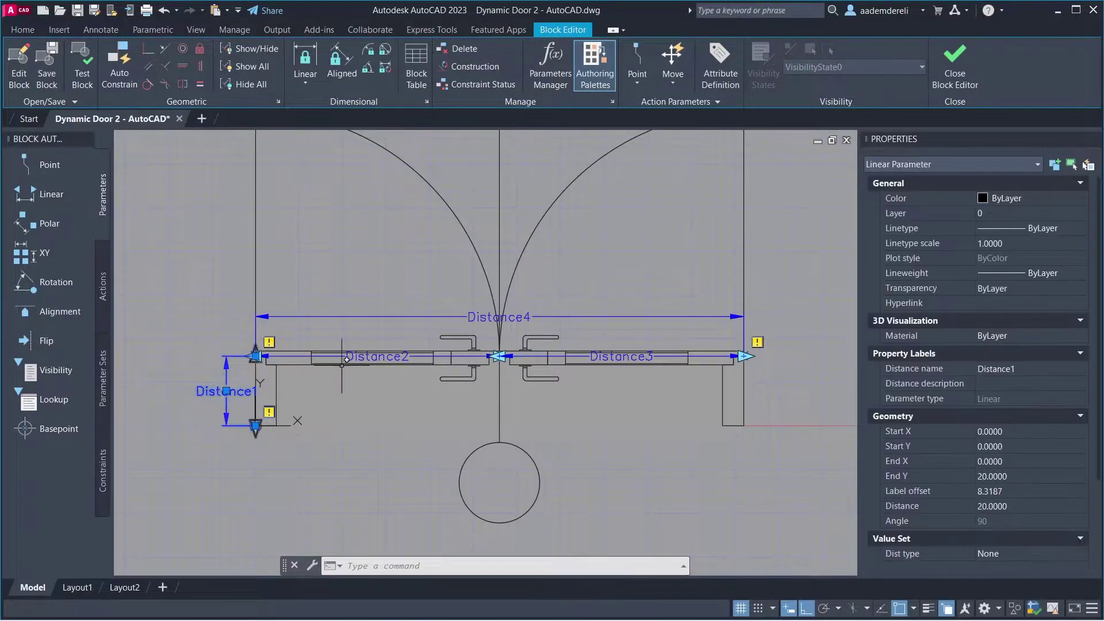
left_click(343, 358)
left_click(475, 317)
left_click(602, 357)
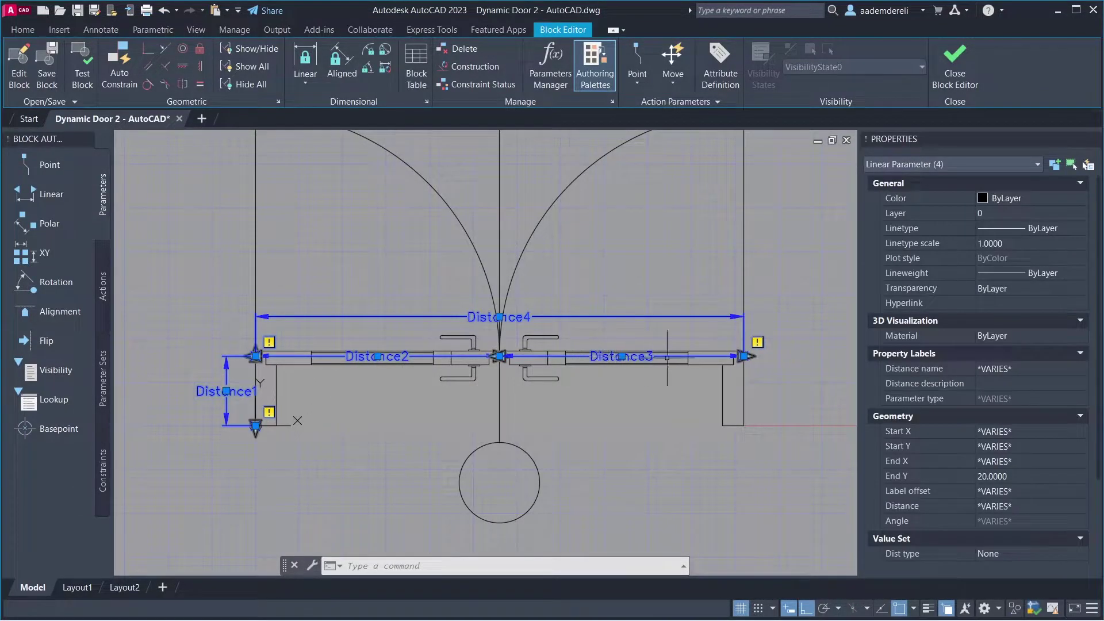
scroll(1097, 294, "down", 4)
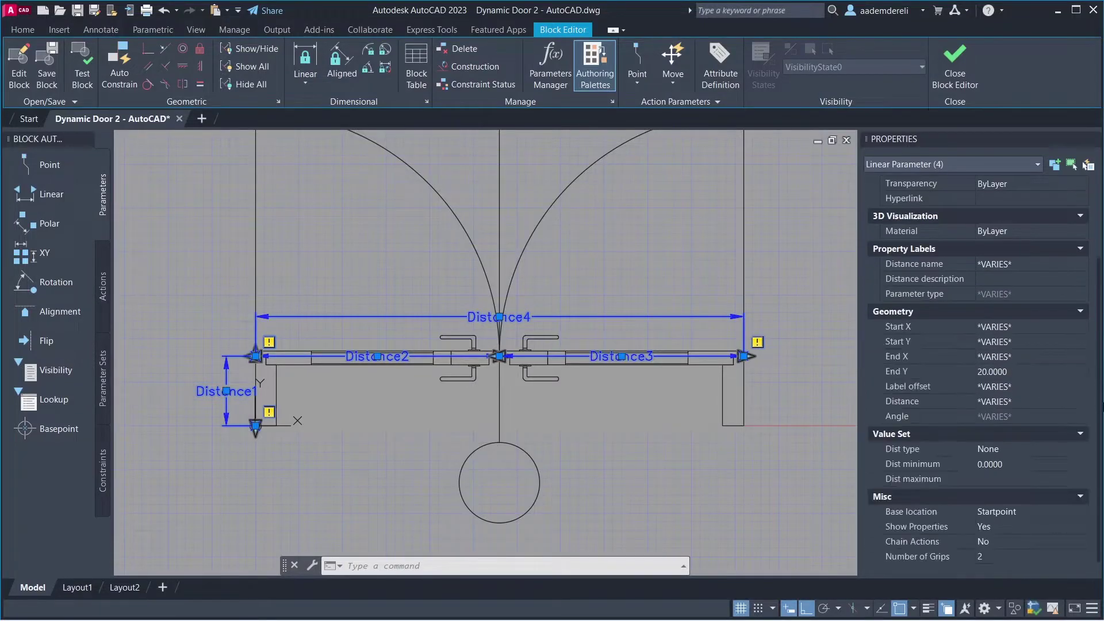
left_click(1015, 555)
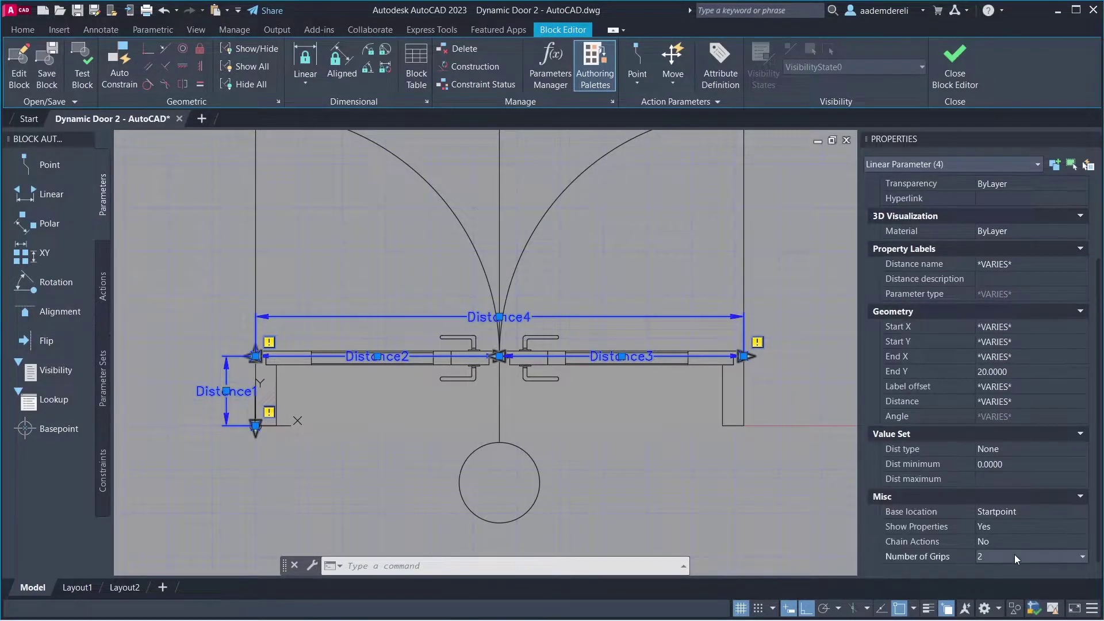
left_click(1014, 554)
left_click(1019, 581)
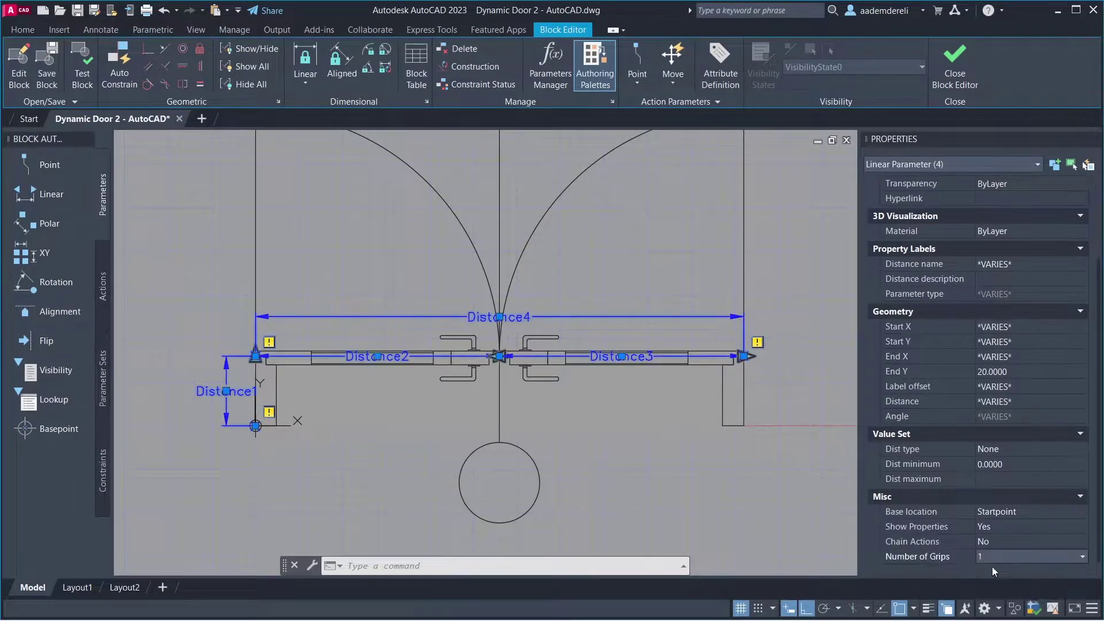
key("Escape")
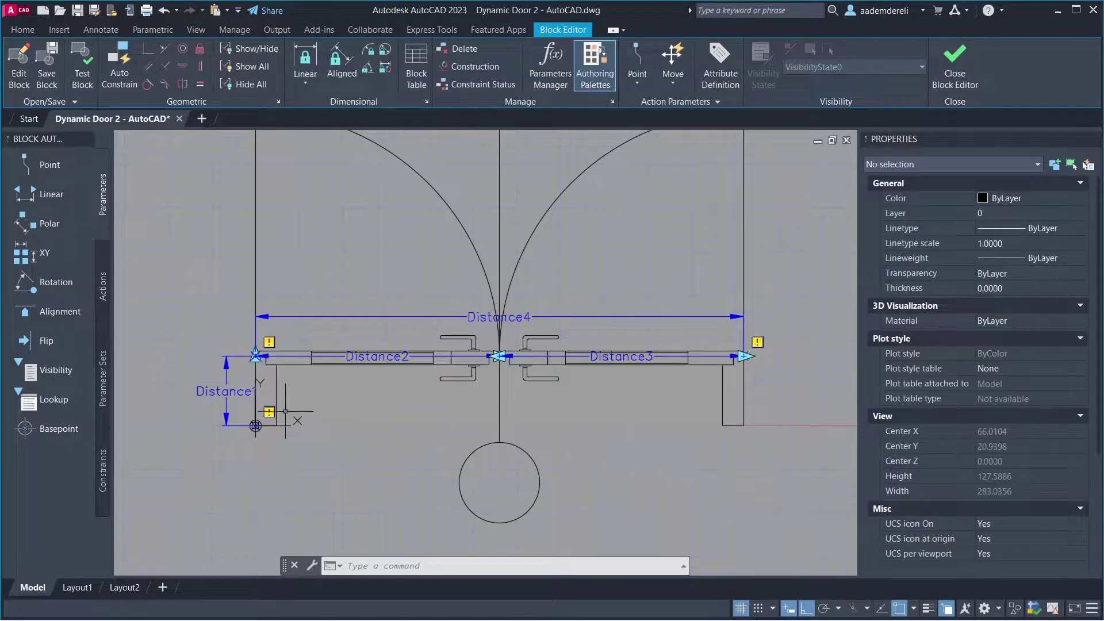
Rename the vertical linear parameter at the left jamb to Thickness
left_click(238, 391)
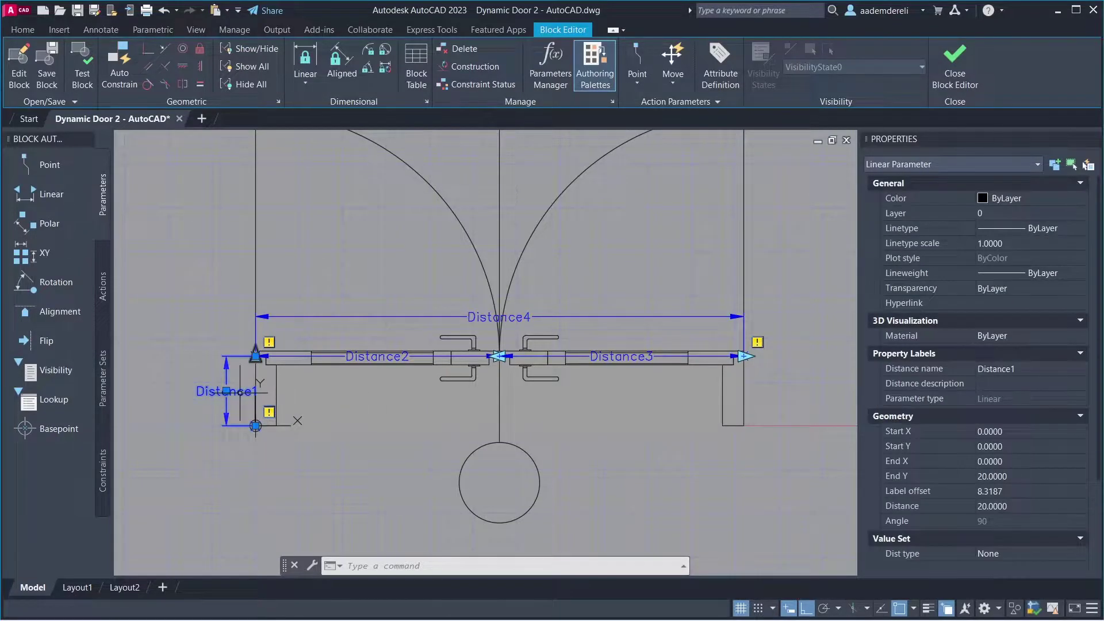
left_click(1020, 368)
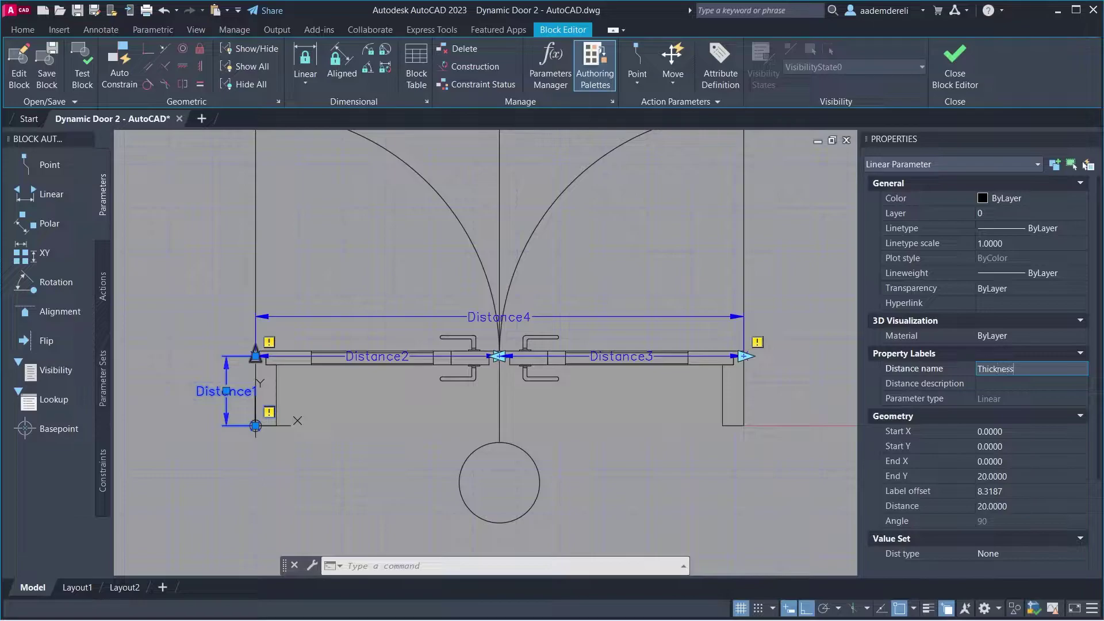
key("Return")
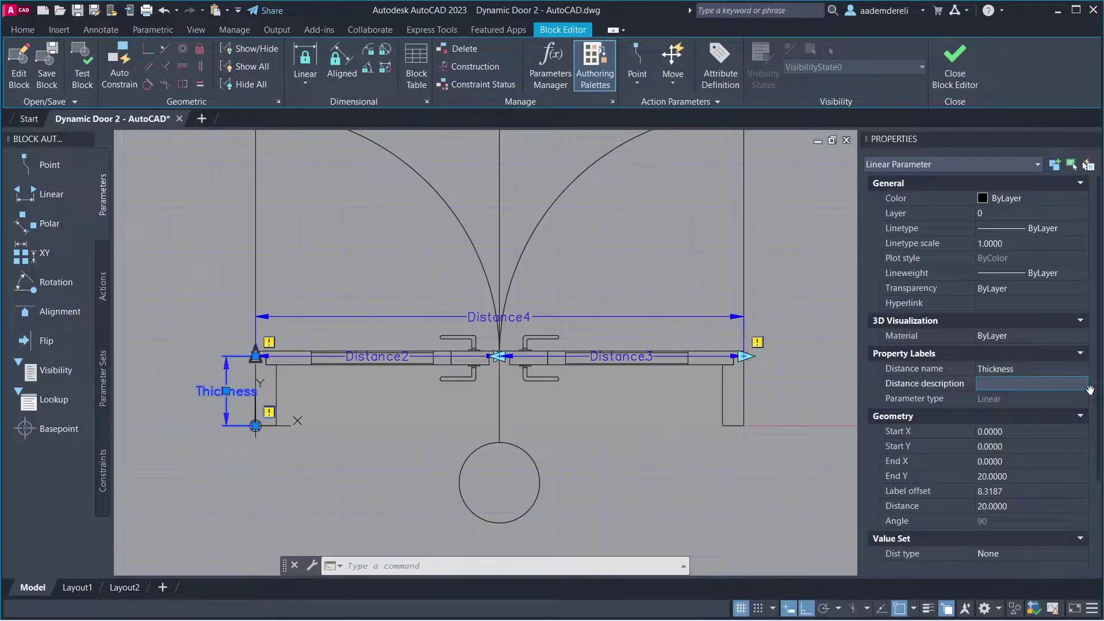
Set the Thickness parameter's minimum distance to 10
left_click_drag(1099, 398, 1101, 452)
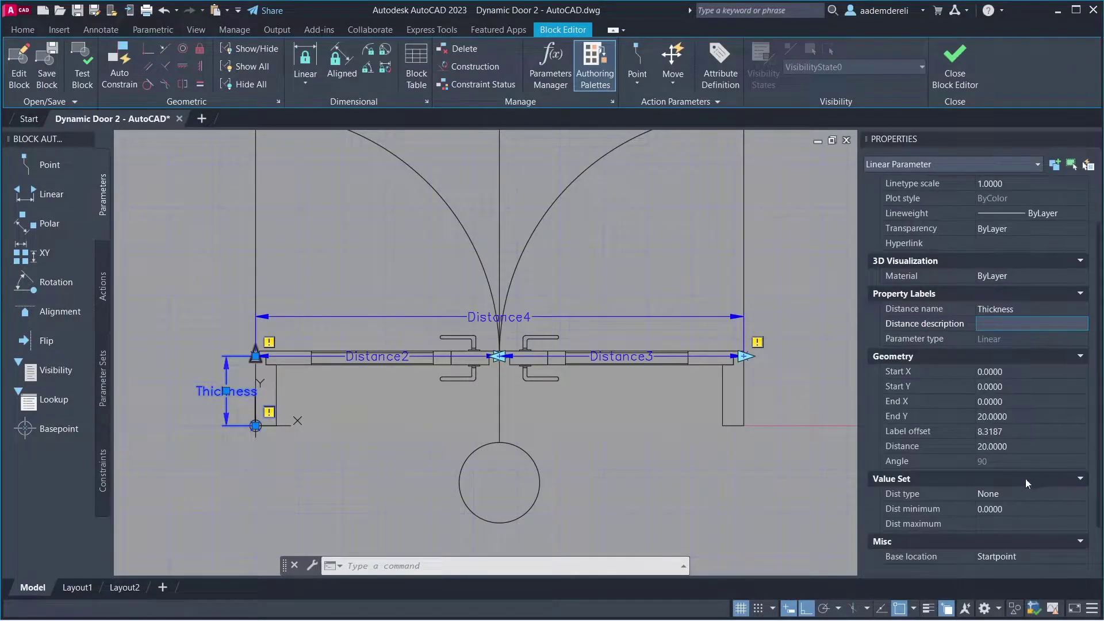
left_click(1012, 509)
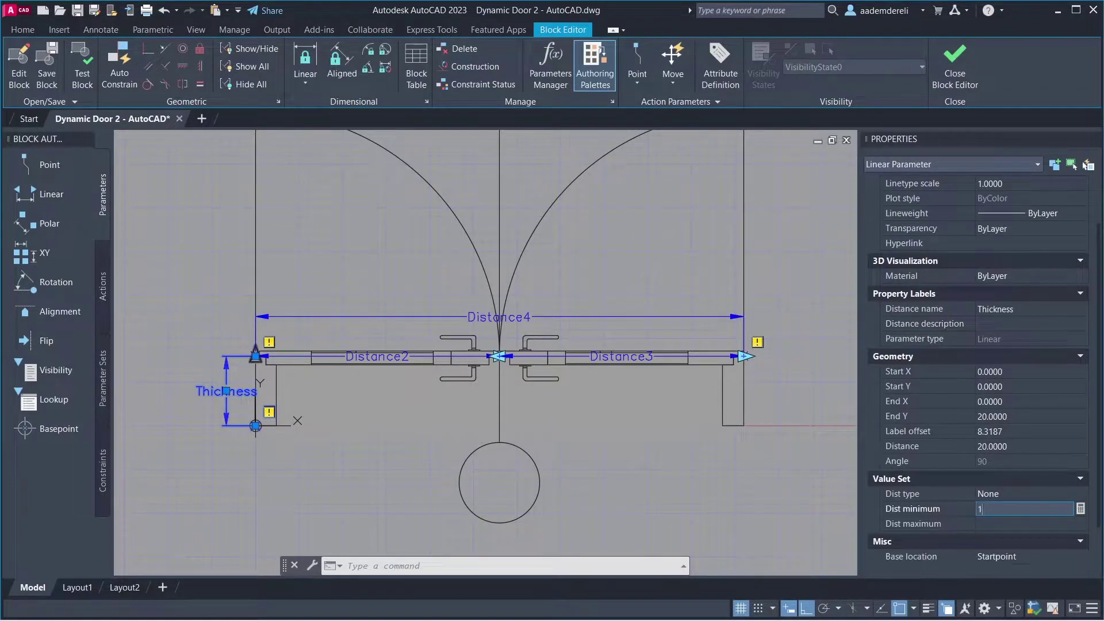
type("10")
key("Return")
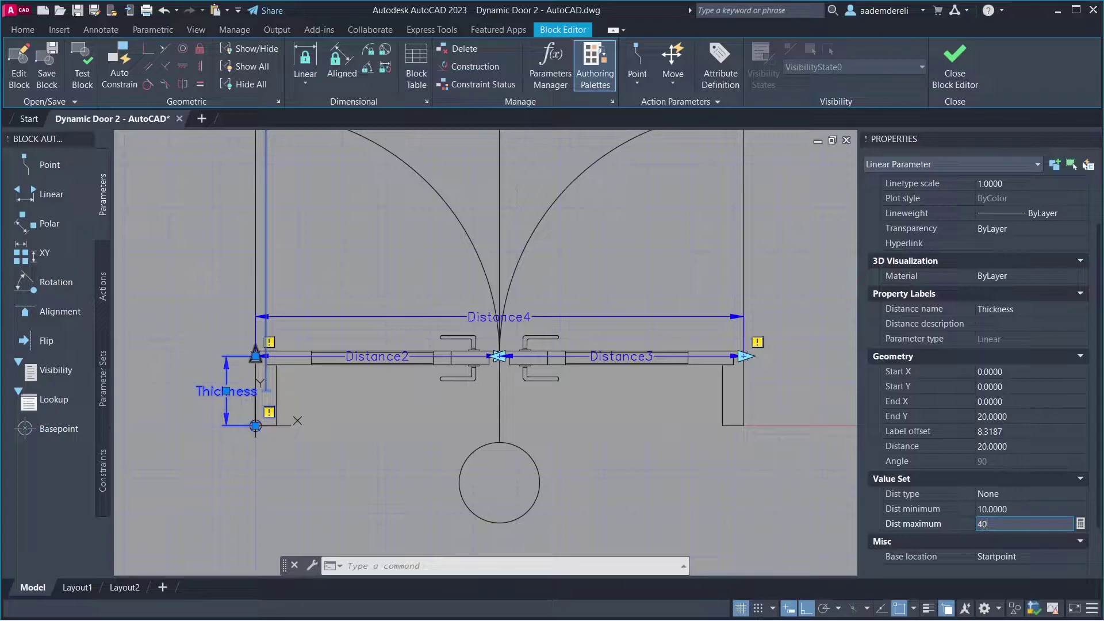
Set the Thickness parameter's maximum distance to 40
key("Return")
key("Escape")
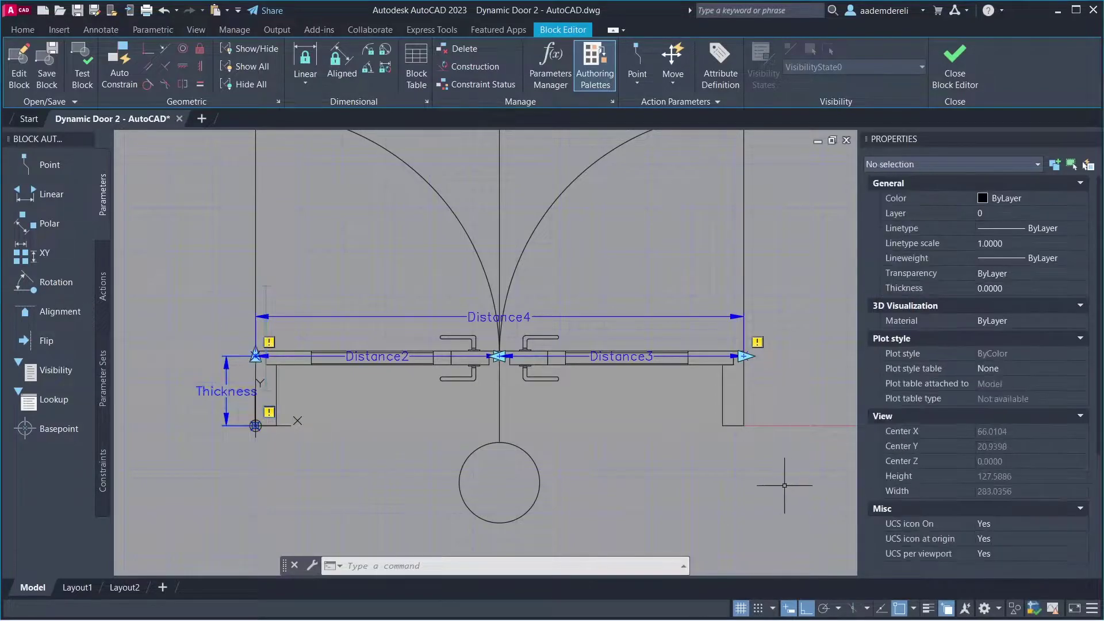
Rename the overall linear parameter above the leaves as Width, with a minimum distance of 120 and a maximum of 200
left_click(477, 317)
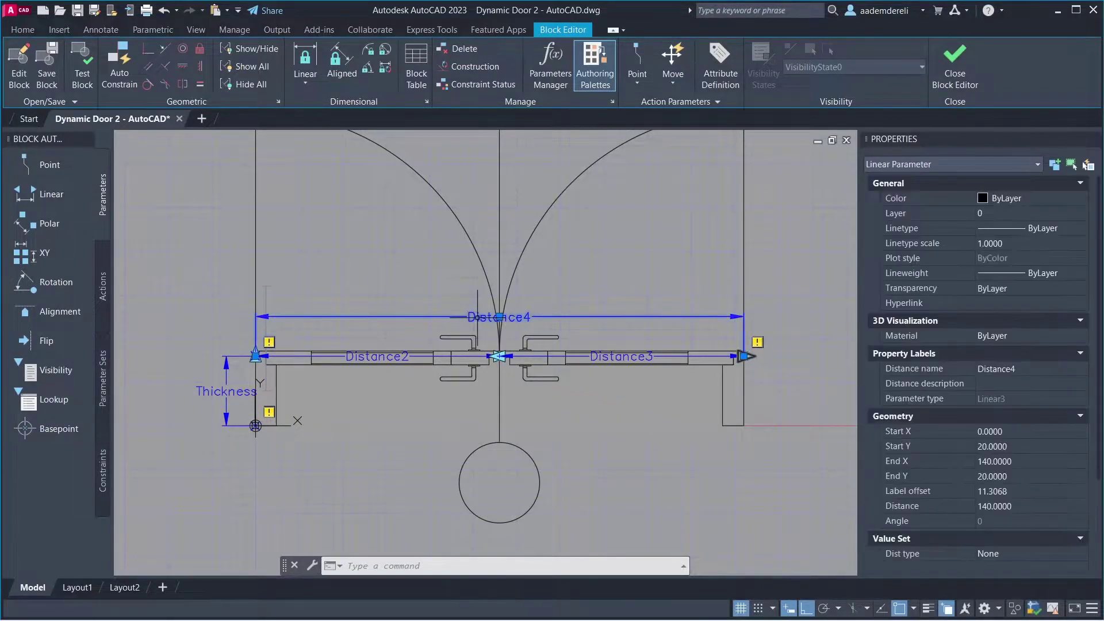
left_click(1019, 373)
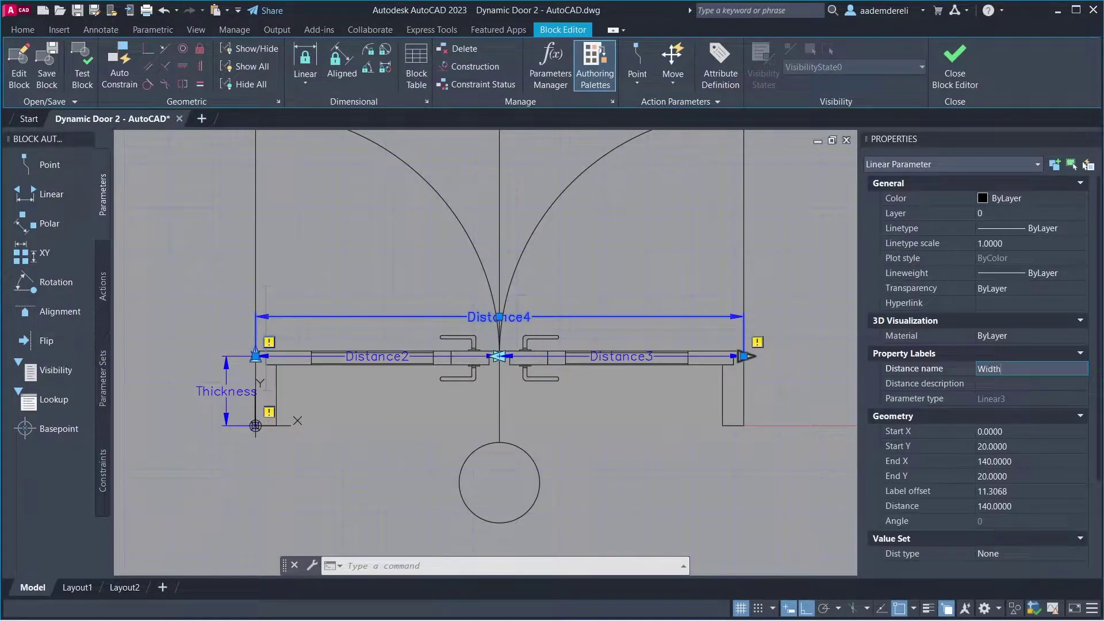
key("Return")
left_click_drag(1099, 378, 1101, 451)
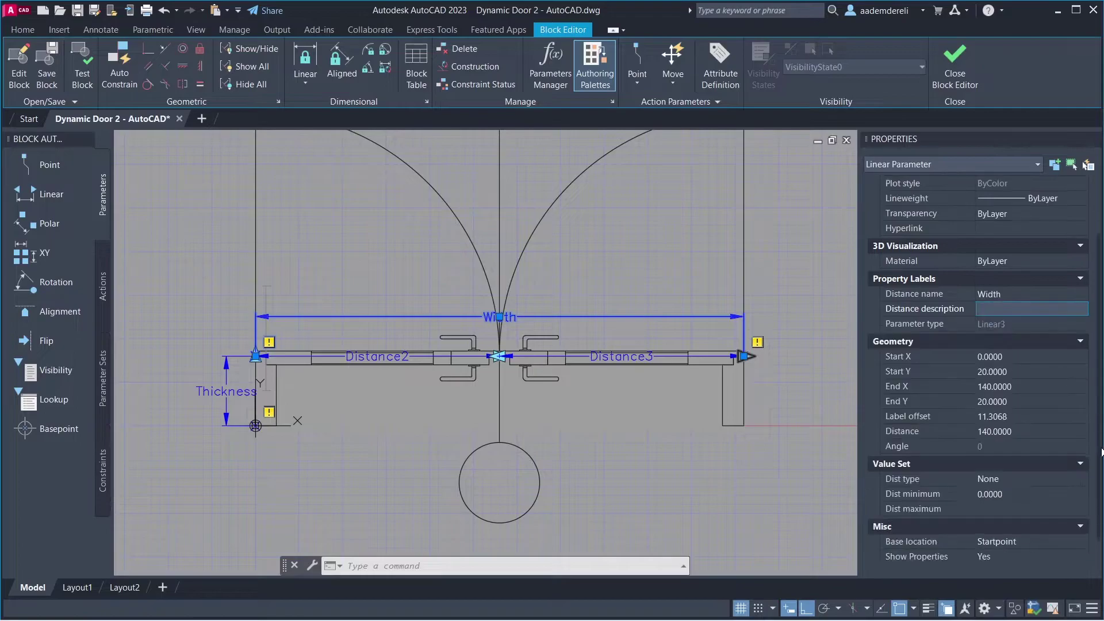
left_click(1019, 494)
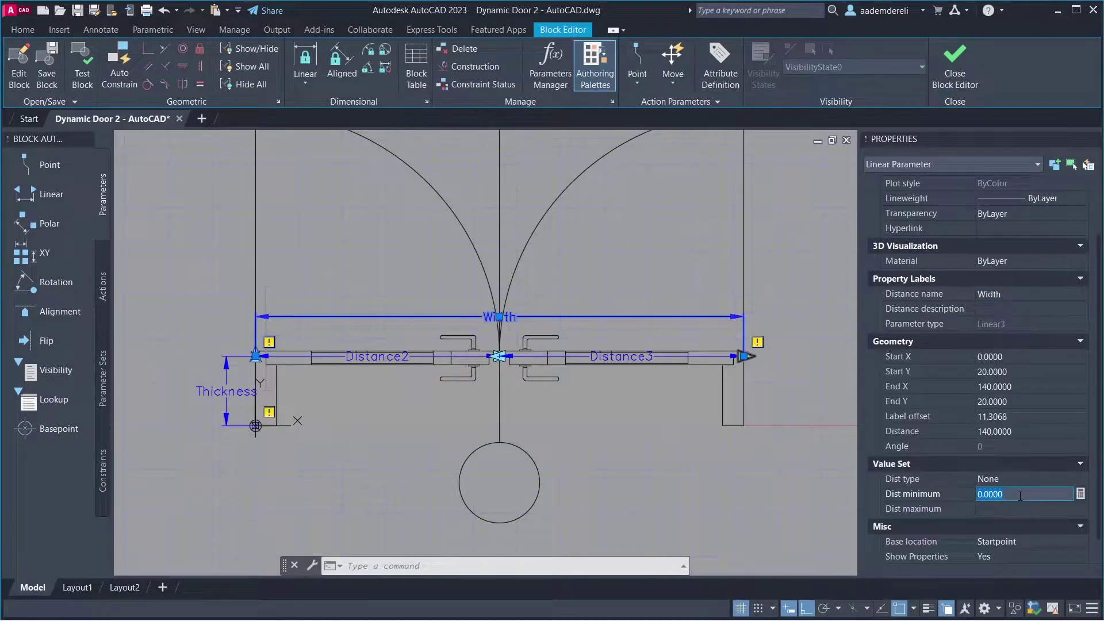
type("120")
key("Return")
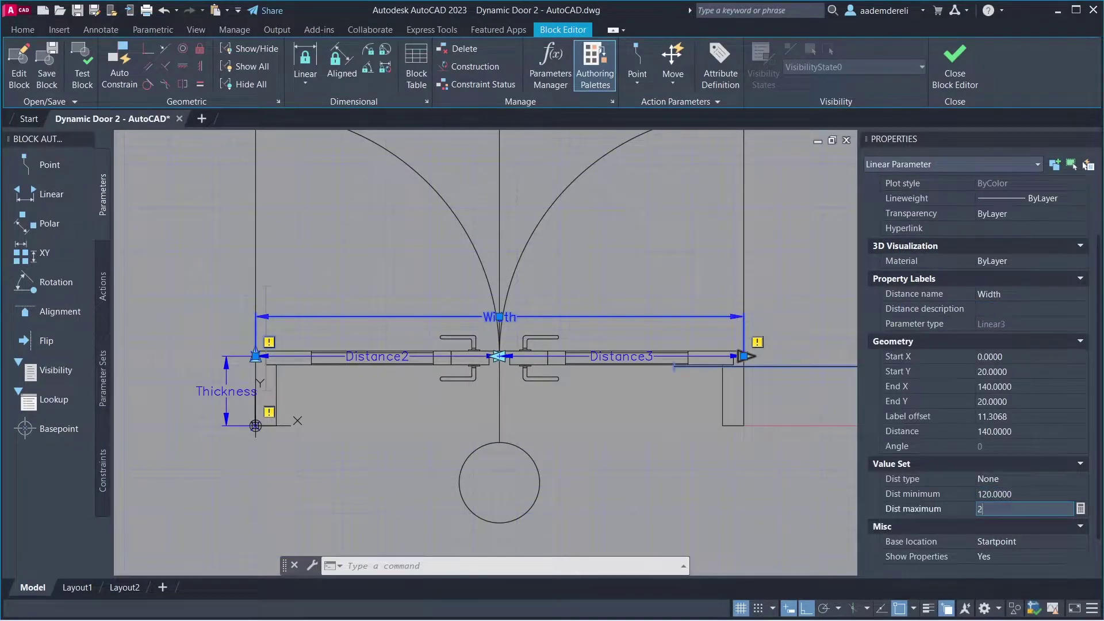
key("Return")
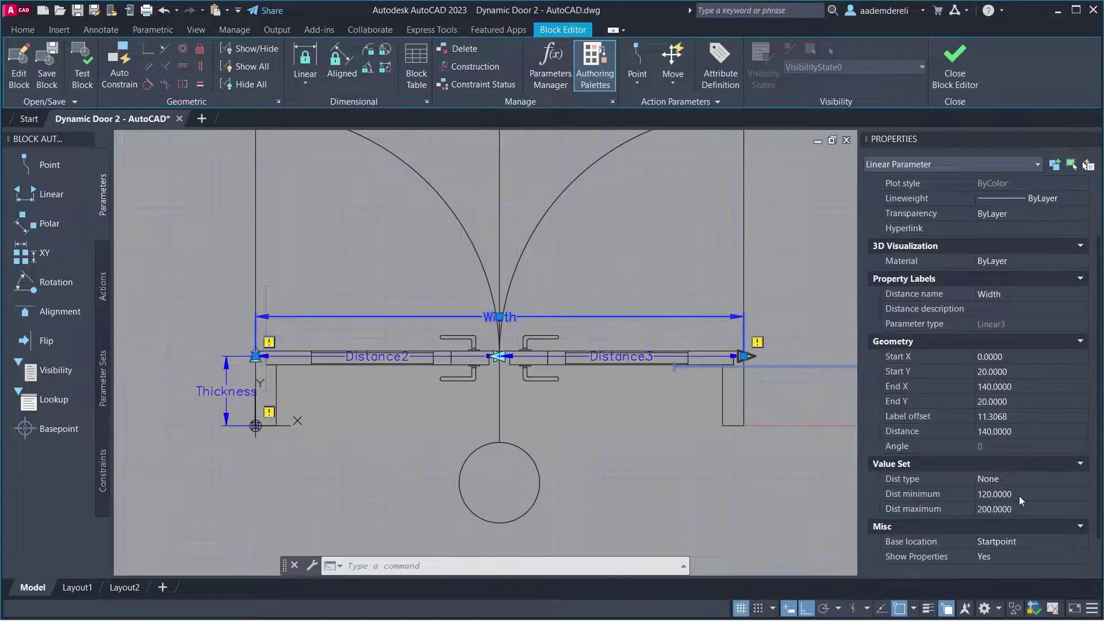
key("Escape")
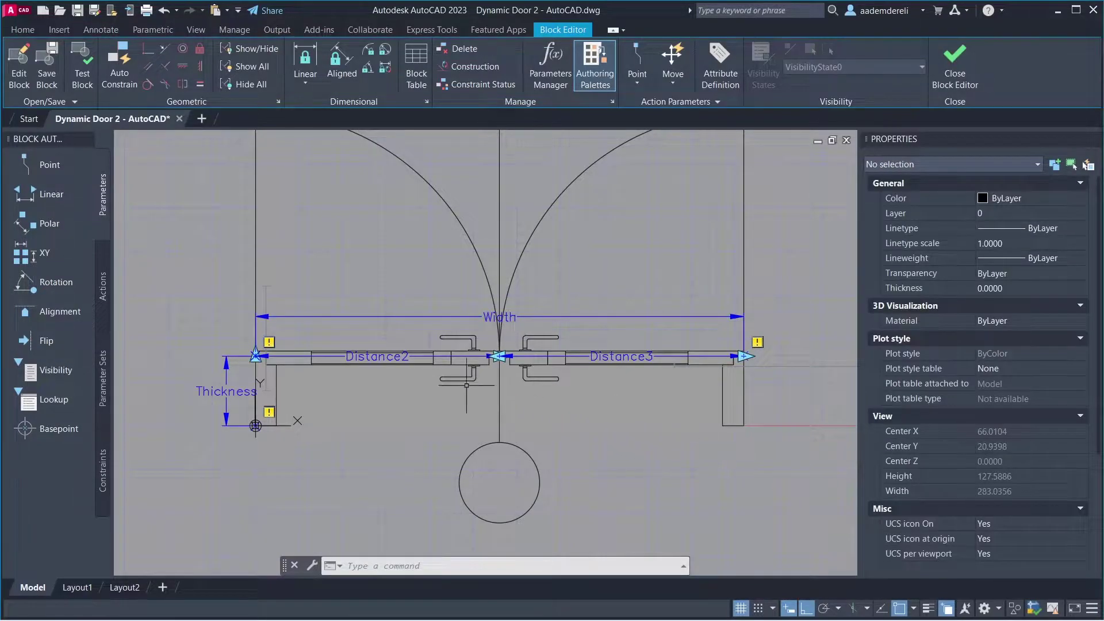
Rename the linear parameter across the left leaf as Left
left_click(387, 356)
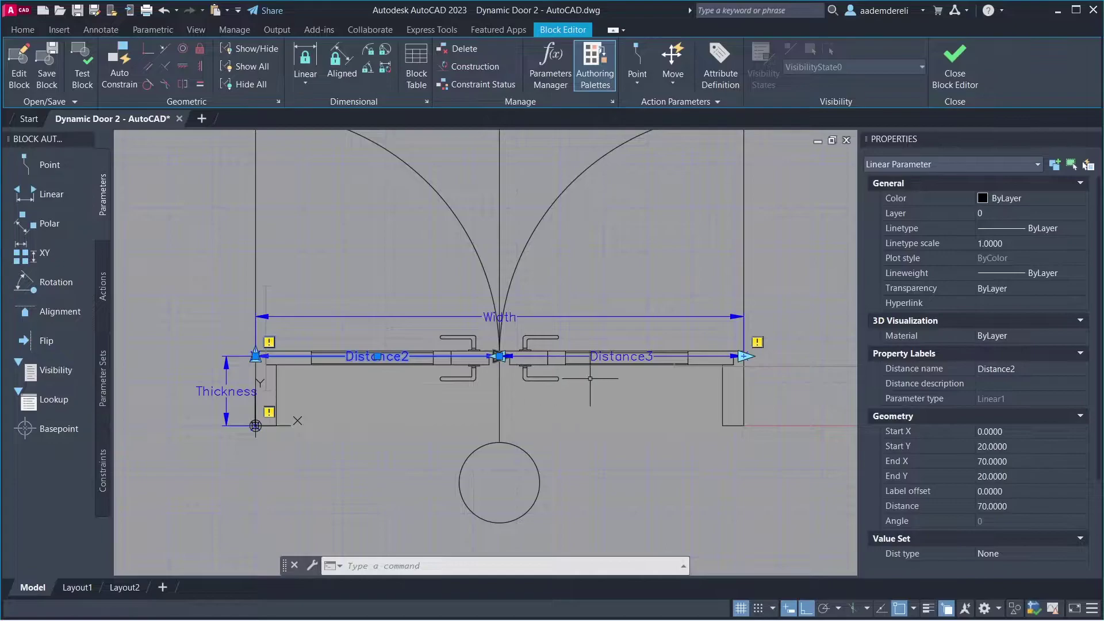
left_click(1026, 371)
key("BackSpace")
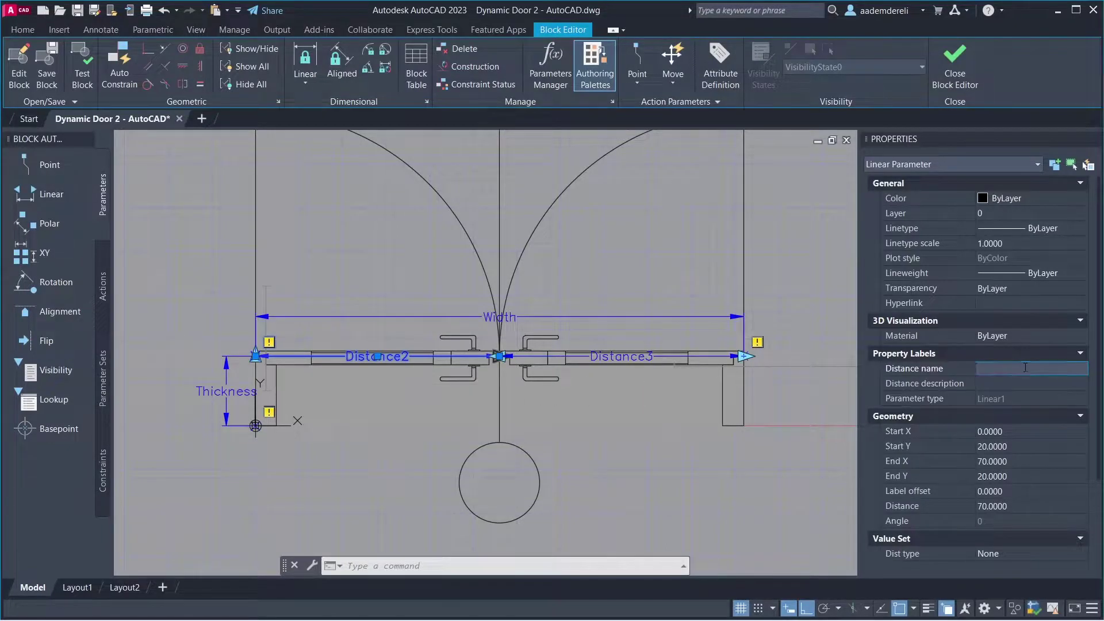
type("Left")
key("Return")
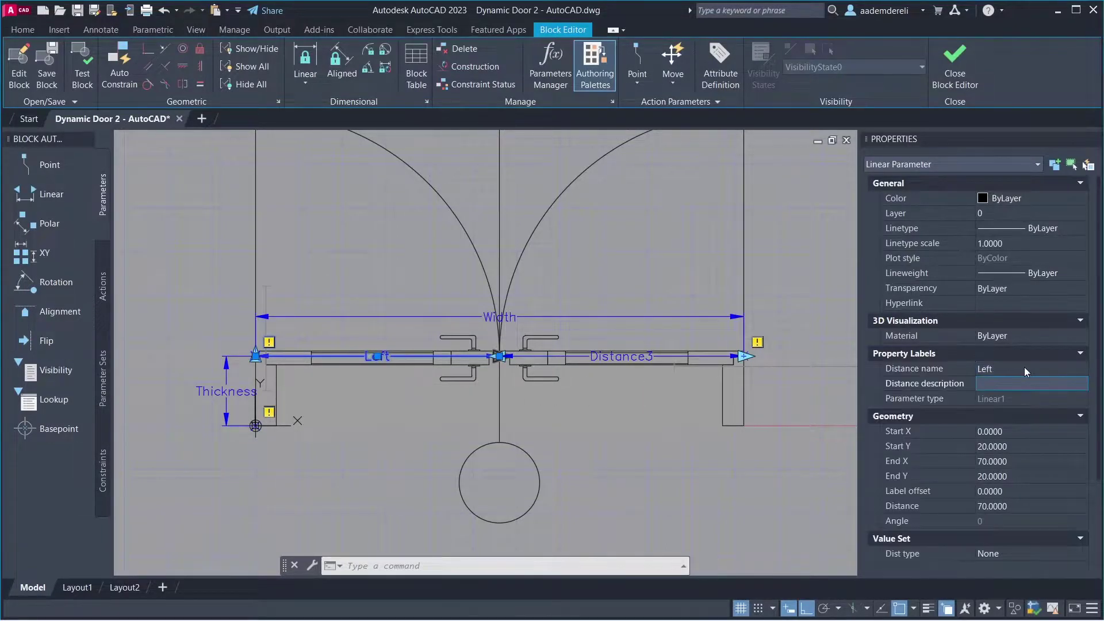
key("Escape")
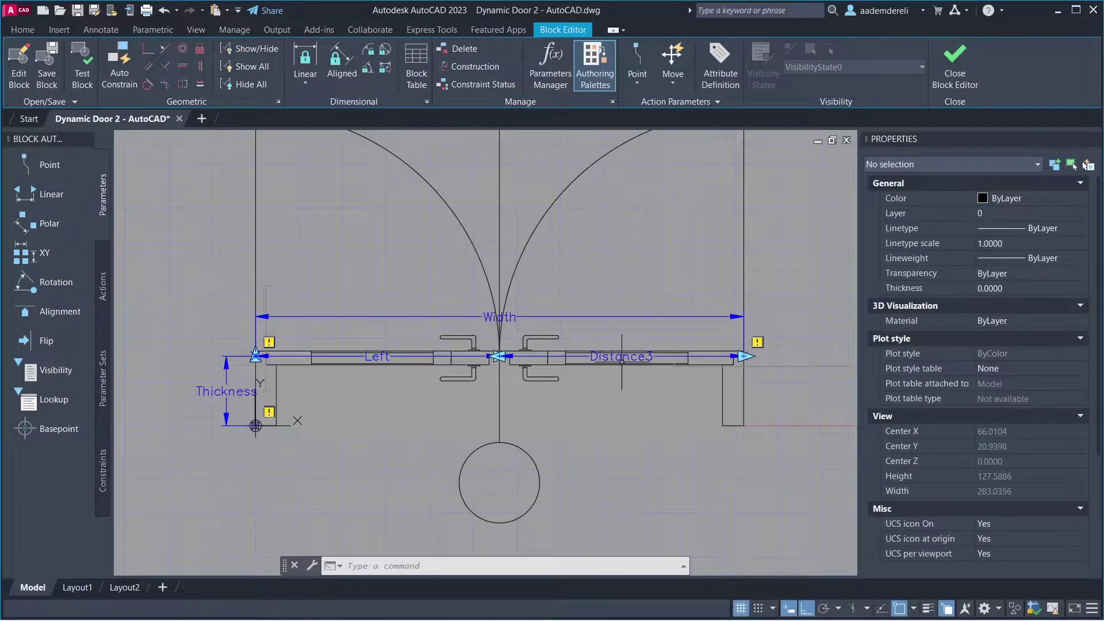
Rename the linear parameter across the right leaf as Right
left_click(619, 356)
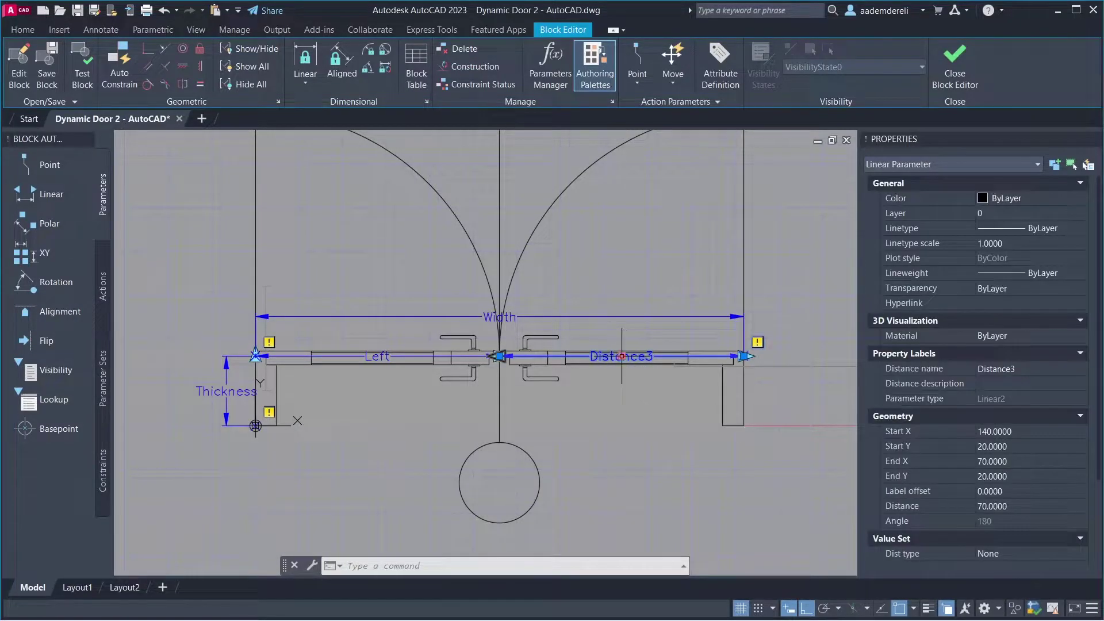
left_click(1027, 370)
type("Right")
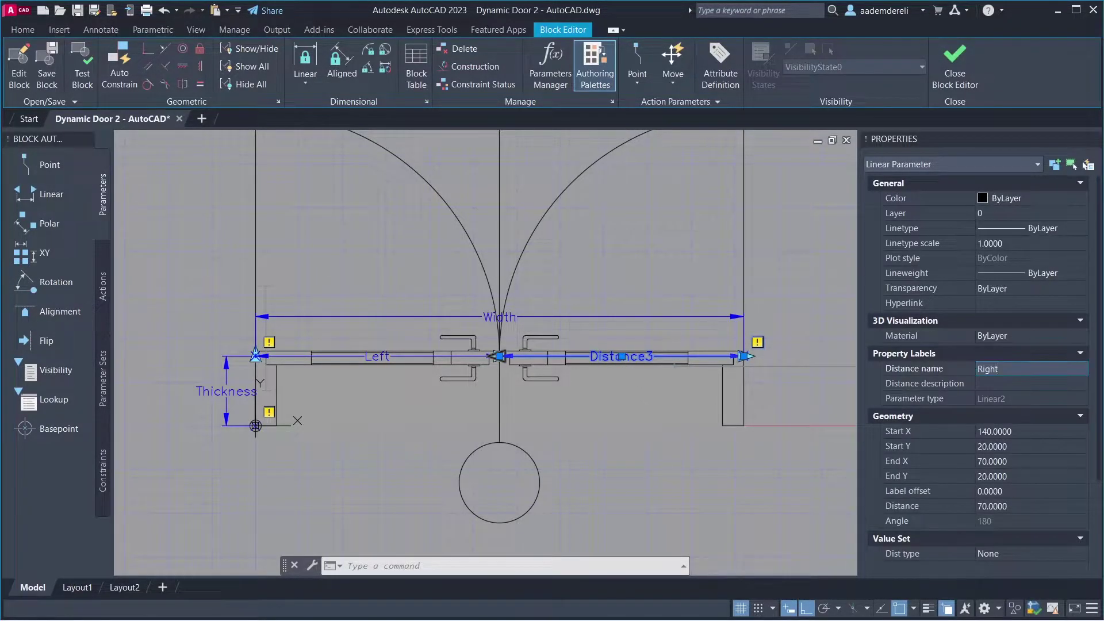
key("Return")
key("Escape")
Draw a helper polyline from the left jamb's lower outer corner, 10 up and about 81 horizontally past the door's centre line
type("z")
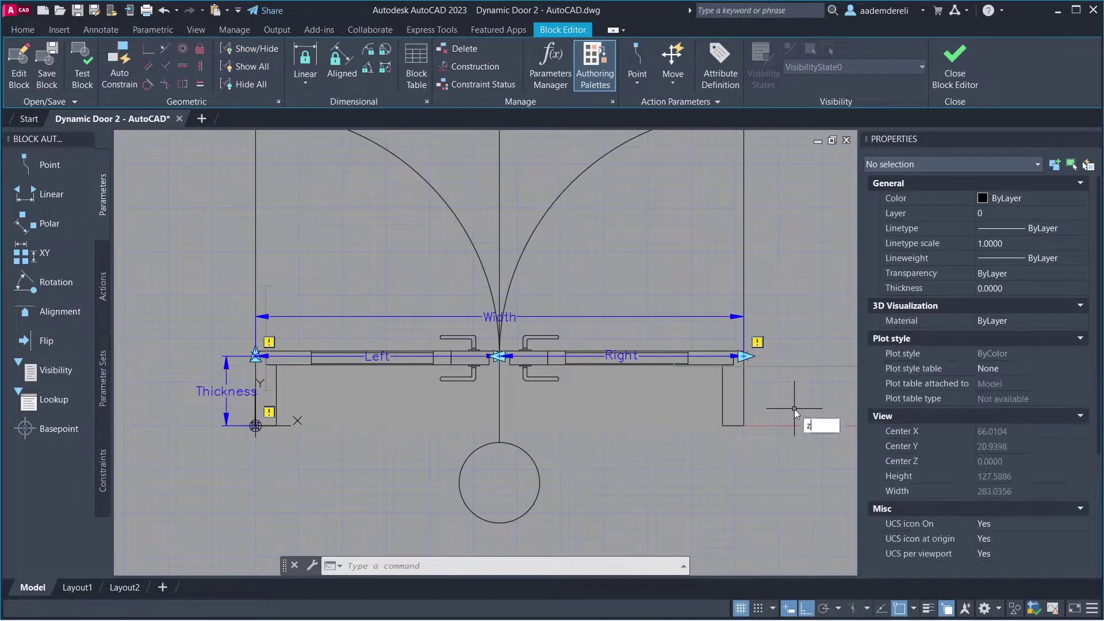
key("Return")
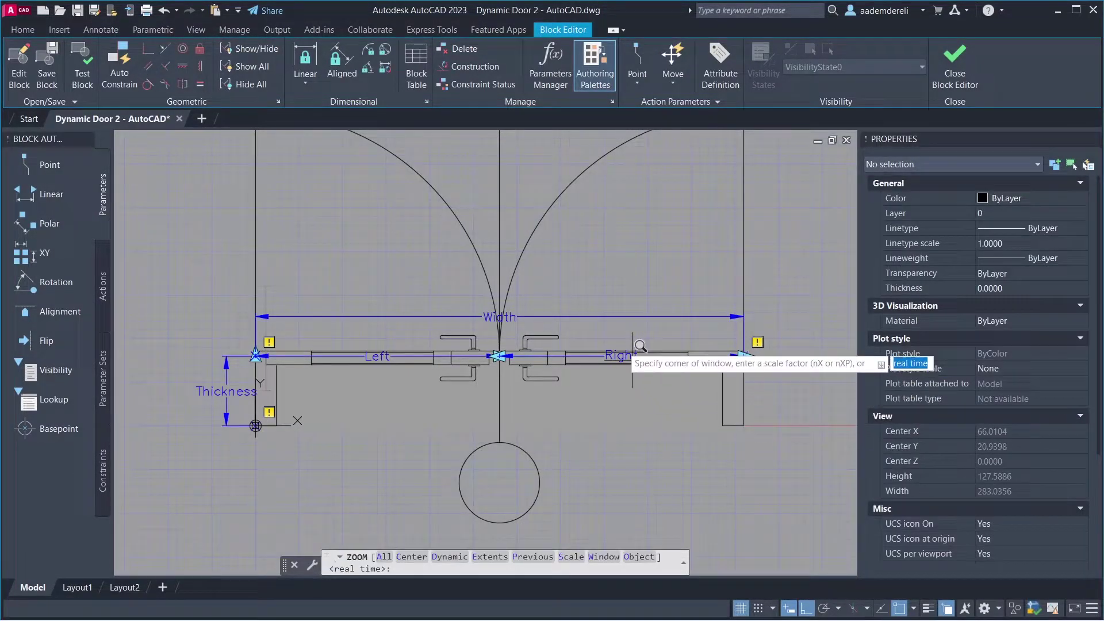
left_click(592, 289)
left_click(212, 457)
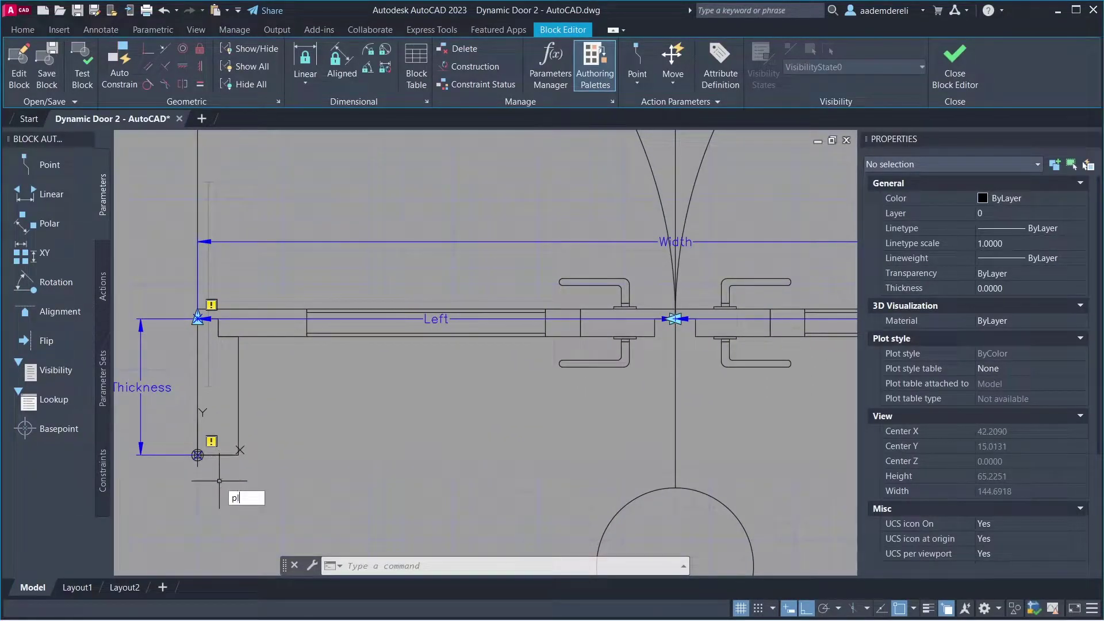
key("Return")
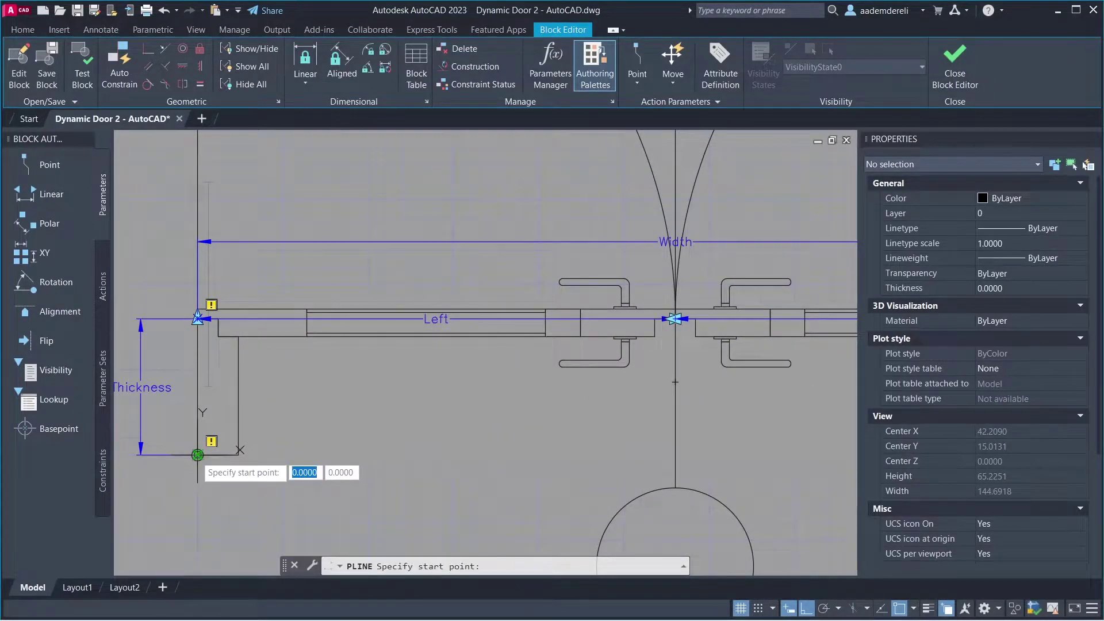
left_click(197, 455)
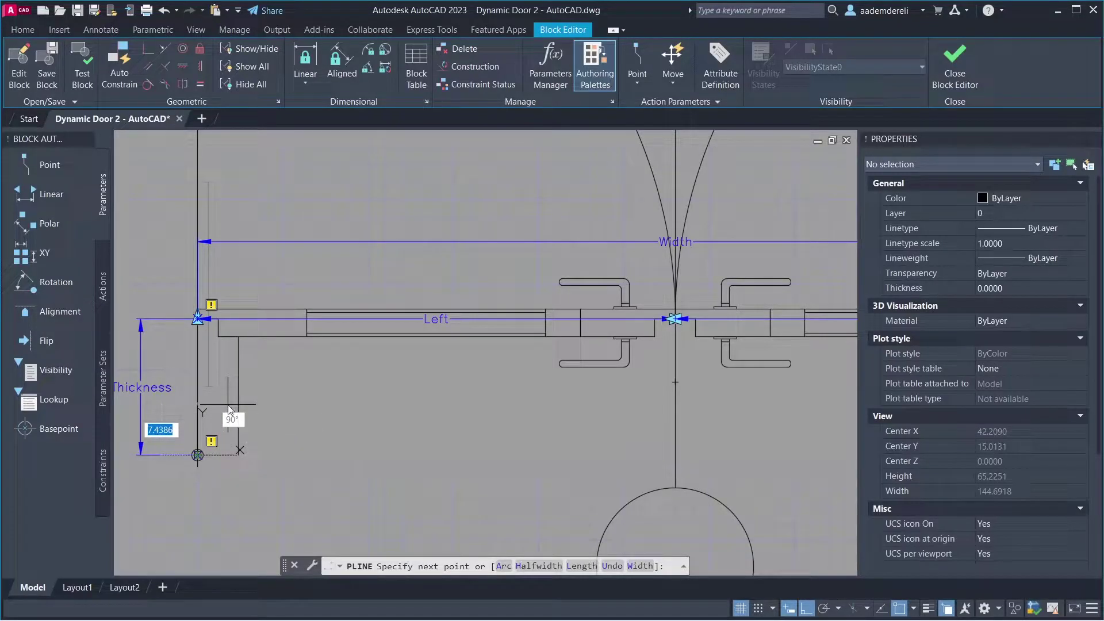
type("10")
key("Return")
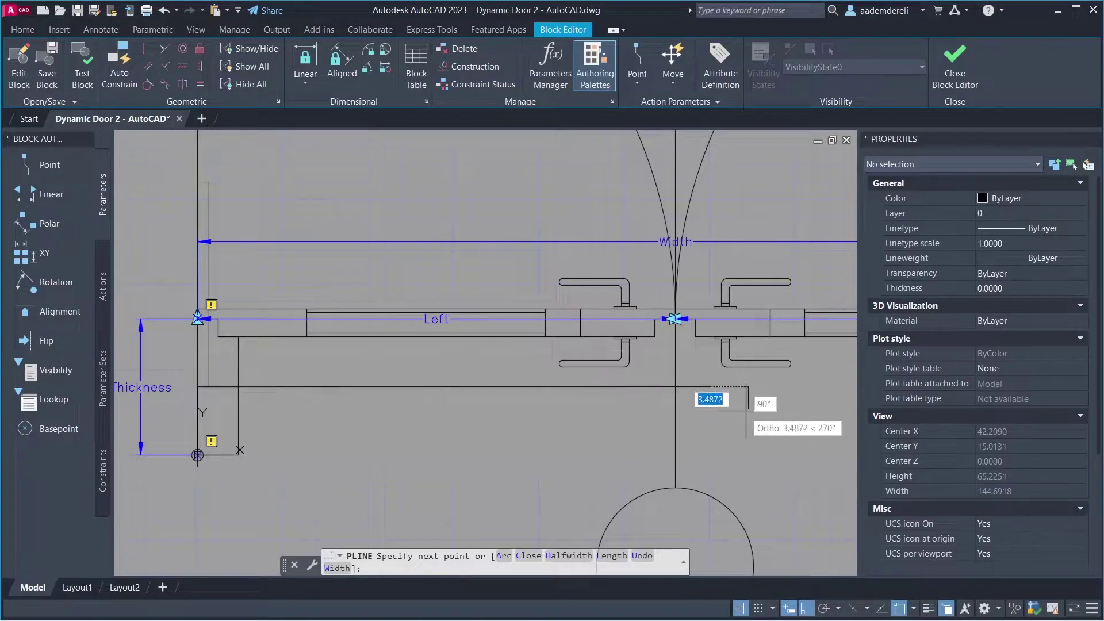
left_click(747, 402)
key("Return")
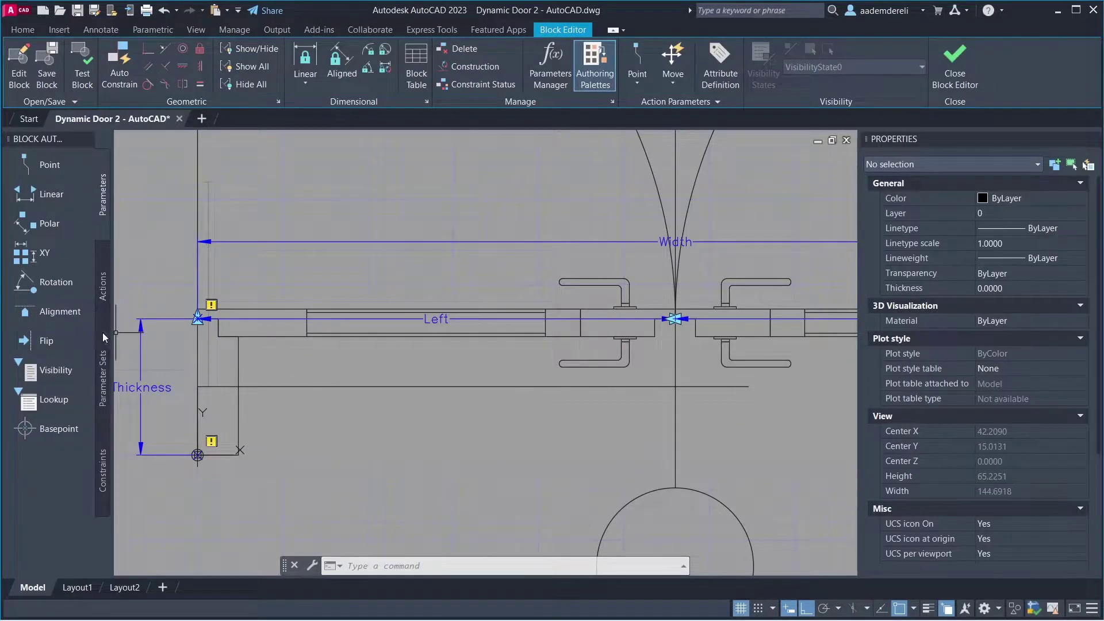
Add a Flip parameter with a vertical reflection line starting where the helper line meets the door's centre line, with its label below right
left_click(69, 341)
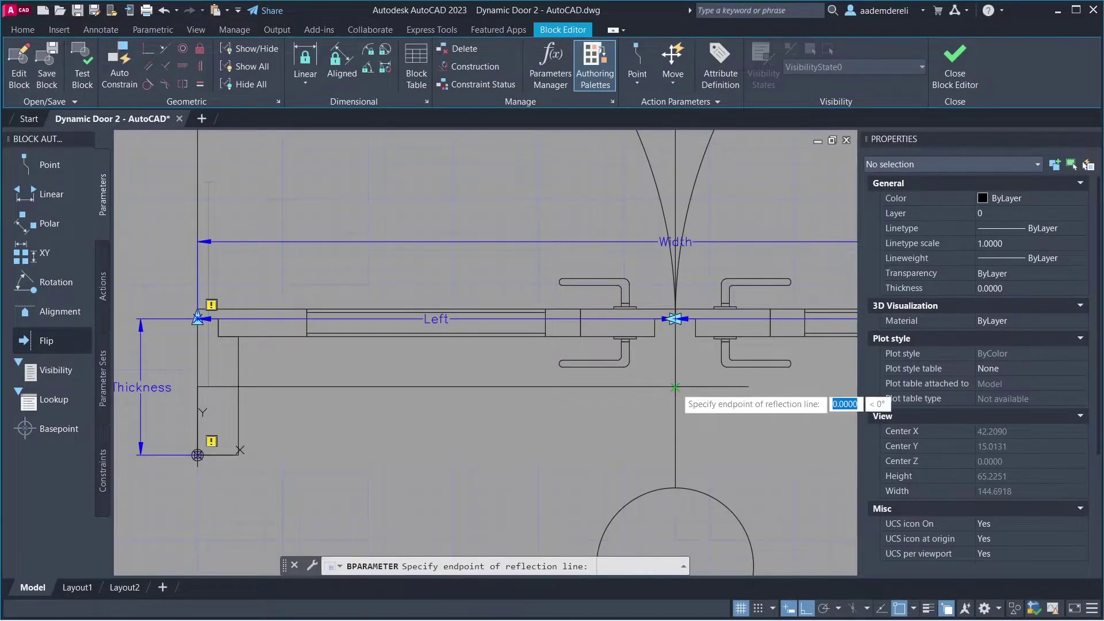
left_click(675, 387)
left_click(690, 437)
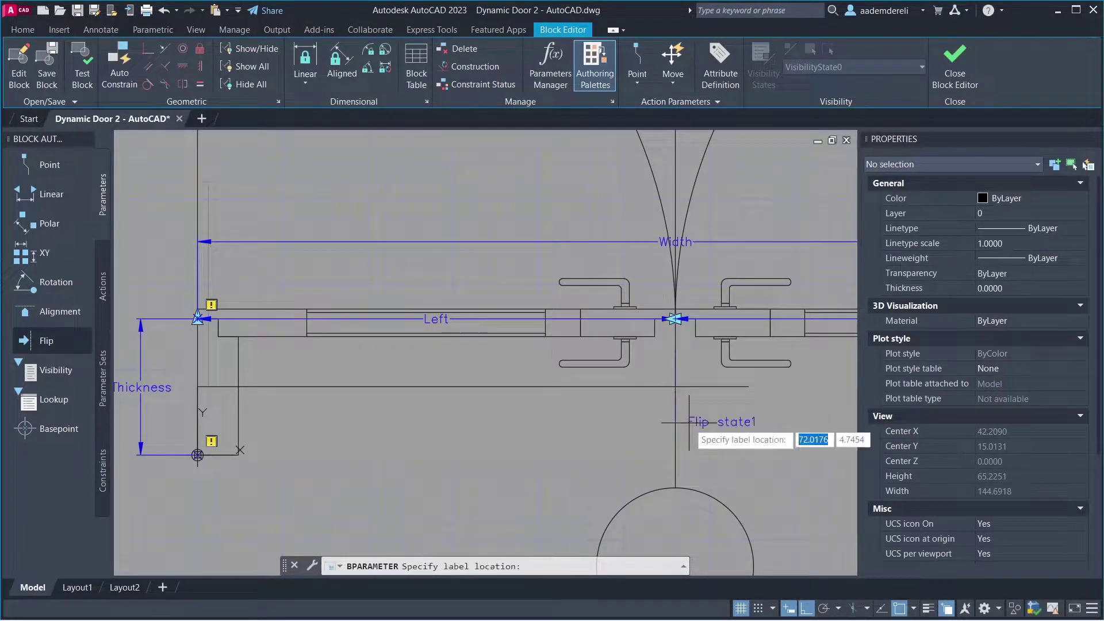
left_click(693, 426)
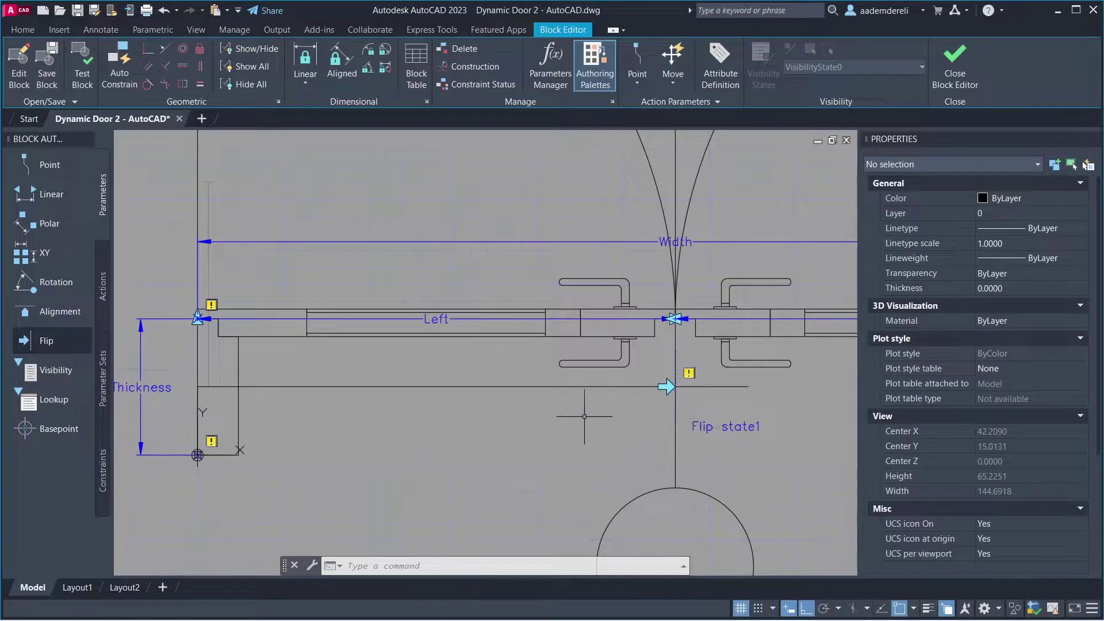
Add a Flip parameter with a leftward reflection line along the helper polyline under the left handle, and delete the helper polyline
key("Return")
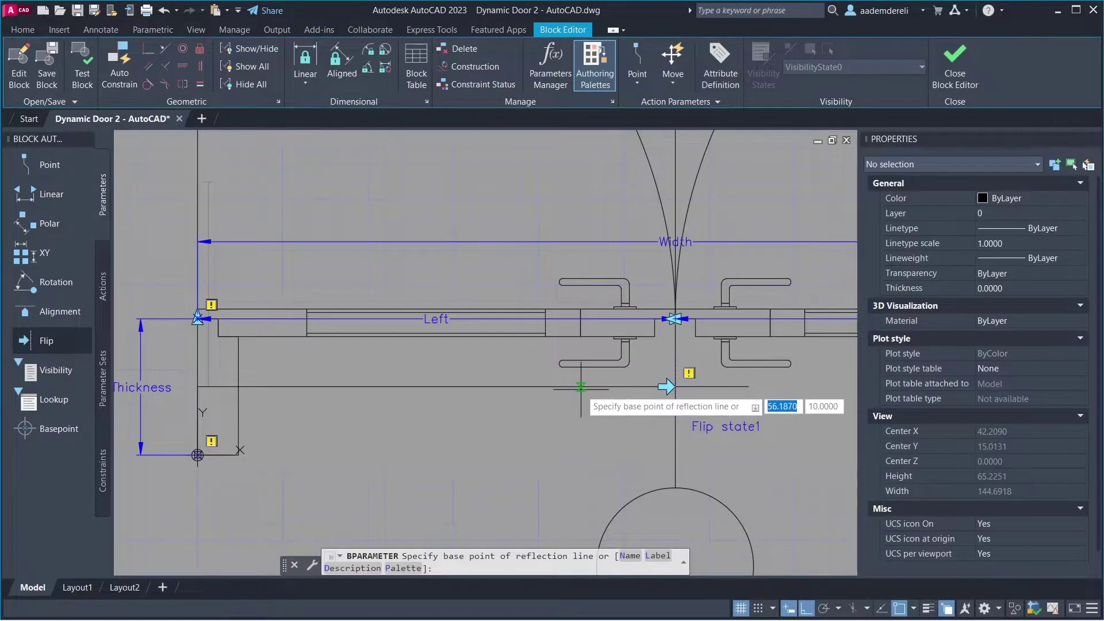
left_click(581, 386)
left_click(543, 386)
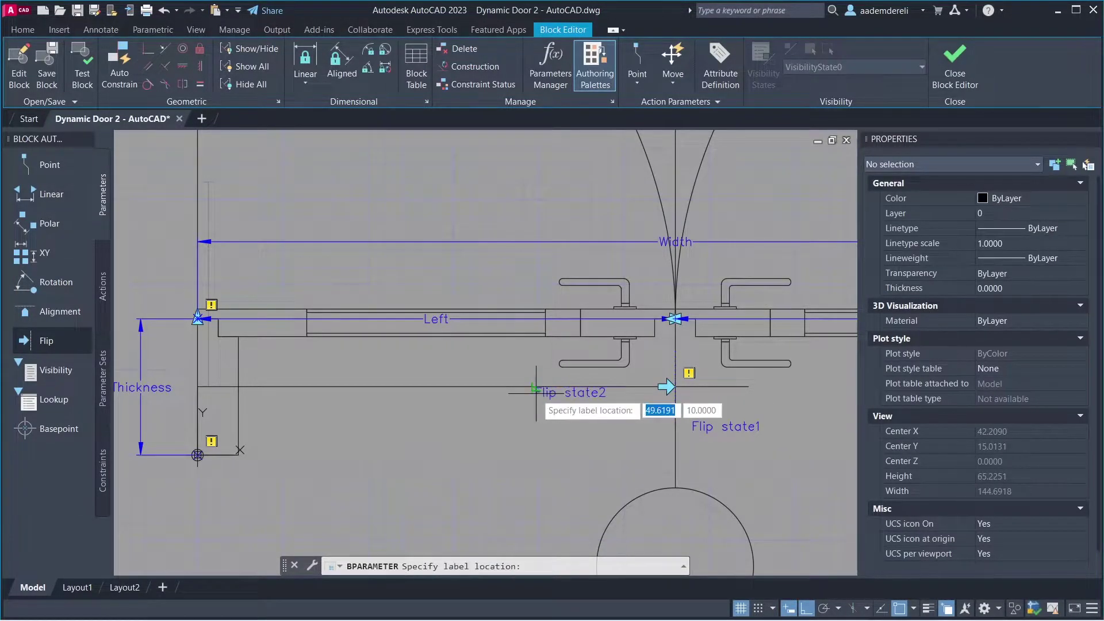
left_click(534, 421)
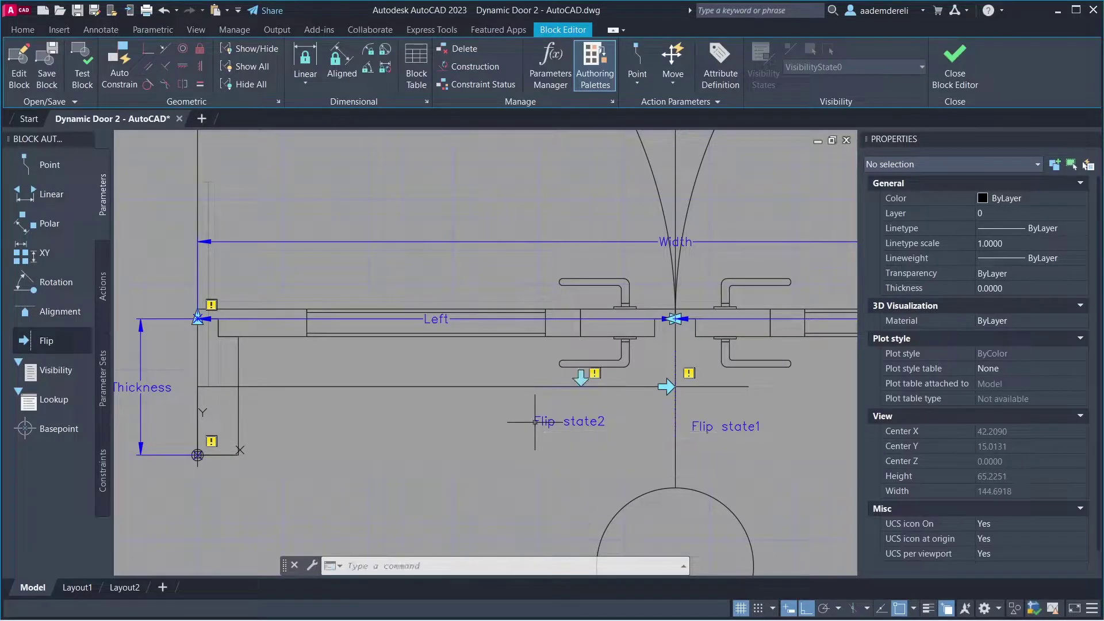
left_click(420, 386)
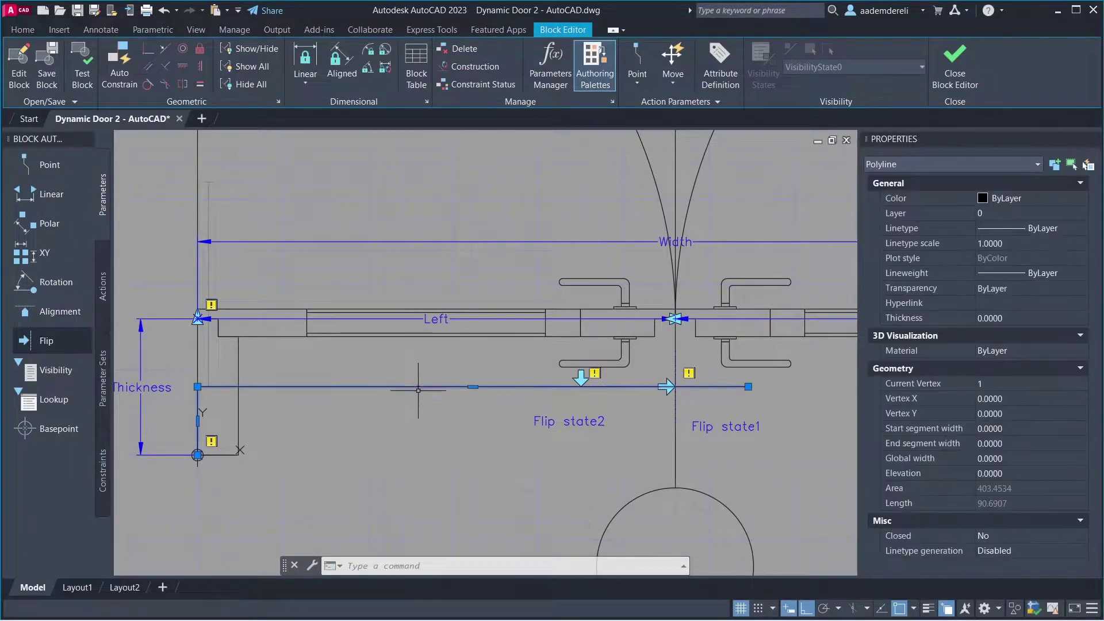
key("Delete")
Shorten the horizontal flip parameter's reflection line to about 3.4 and shift its label right, under the flip arrow
left_click(534, 422)
left_click(535, 422)
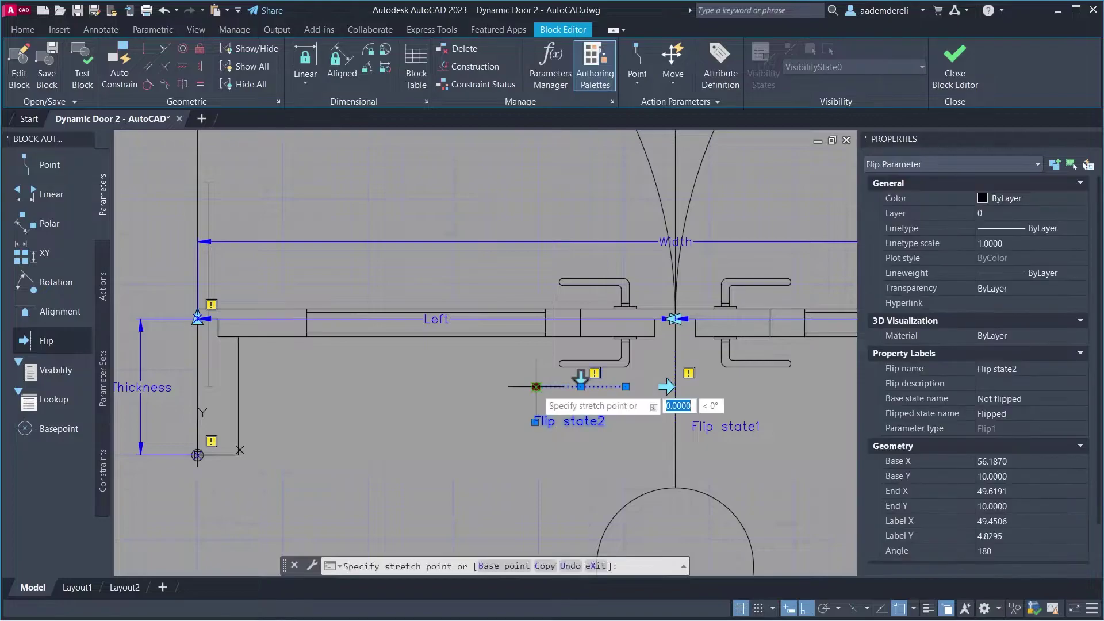
key("Escape")
key("Escape")
left_click(534, 421)
left_click(535, 422)
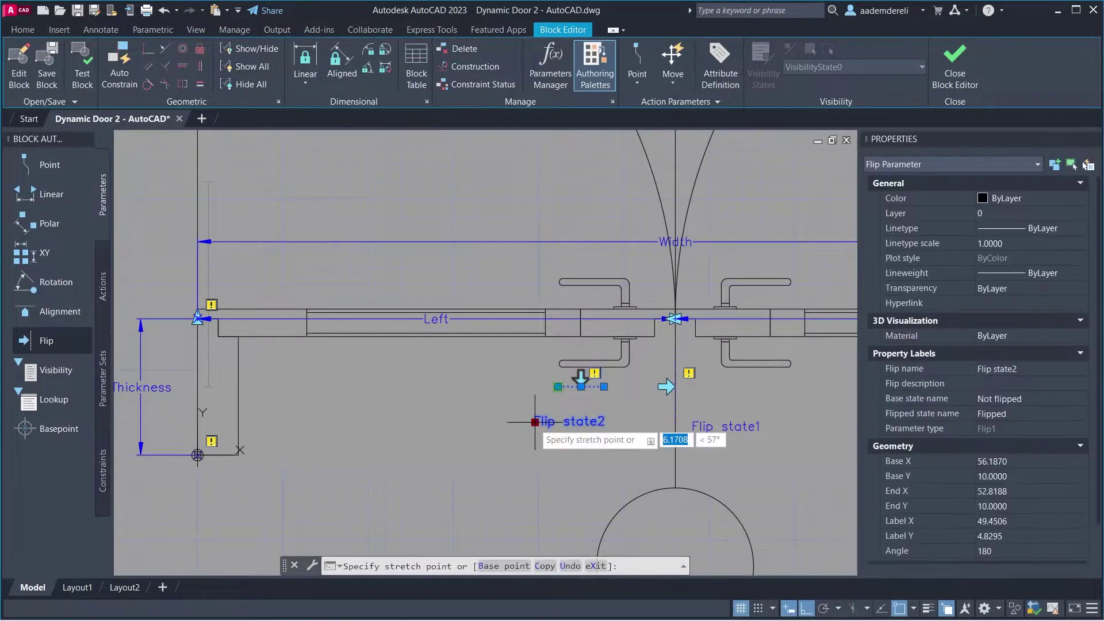
left_click(595, 443)
key("Escape")
Move the centre-line flip parameter's label straight up, closer to its flip arrow
left_click(702, 426)
left_click(694, 426)
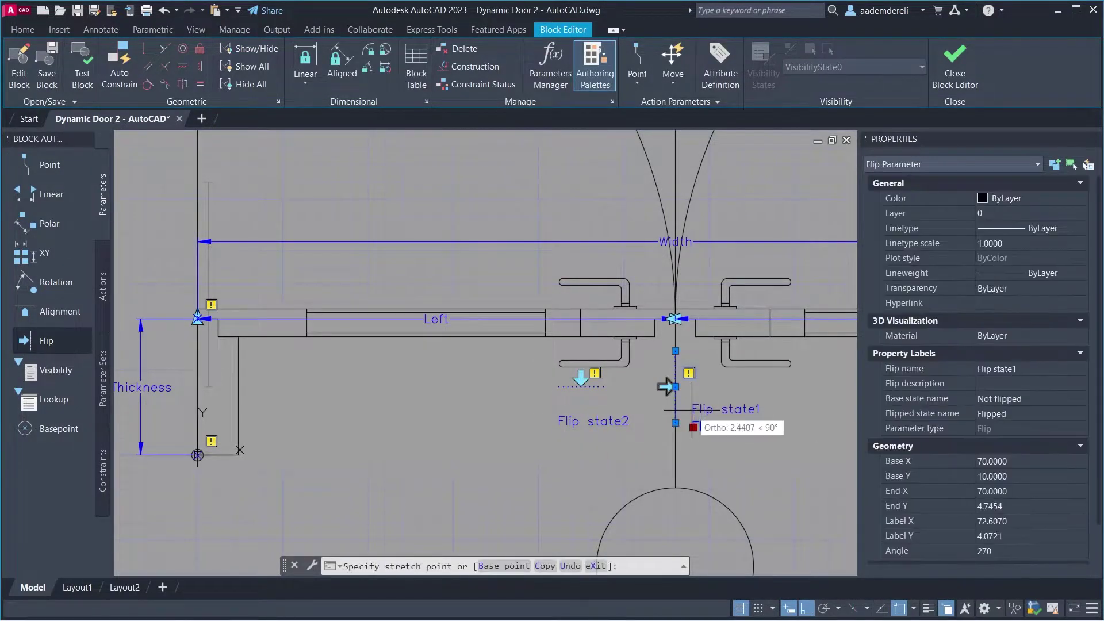
left_click(693, 408)
key("Escape")
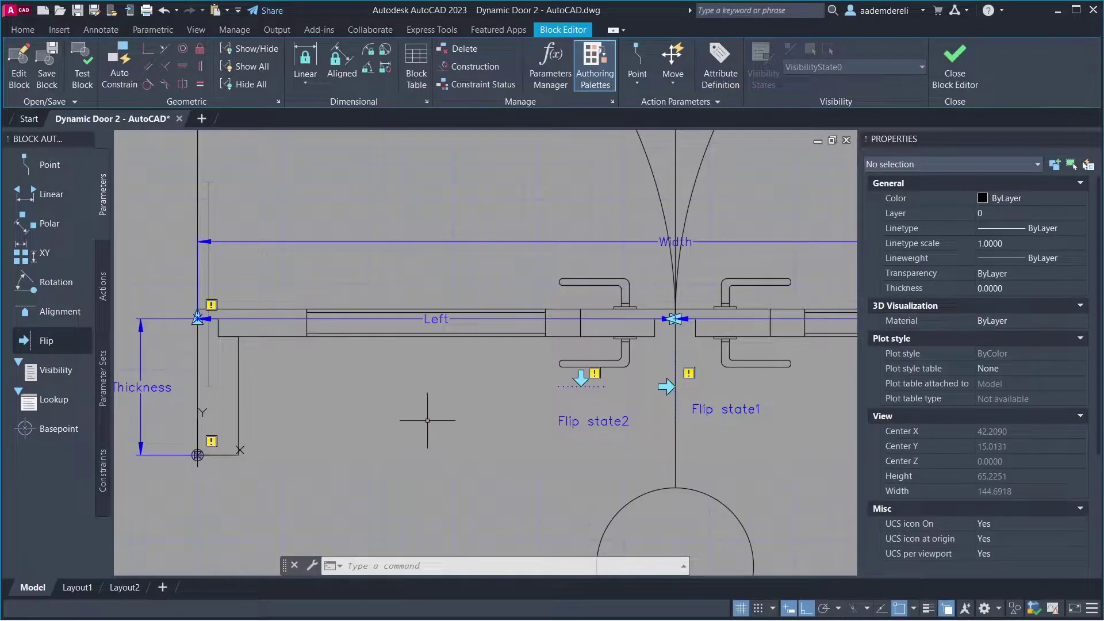
Add an Alignment parameter with its base point midway between the lower outer corners of the two jambs and a horizontal alignment line
left_click(81, 315)
scroll(283, 391, "down", 2)
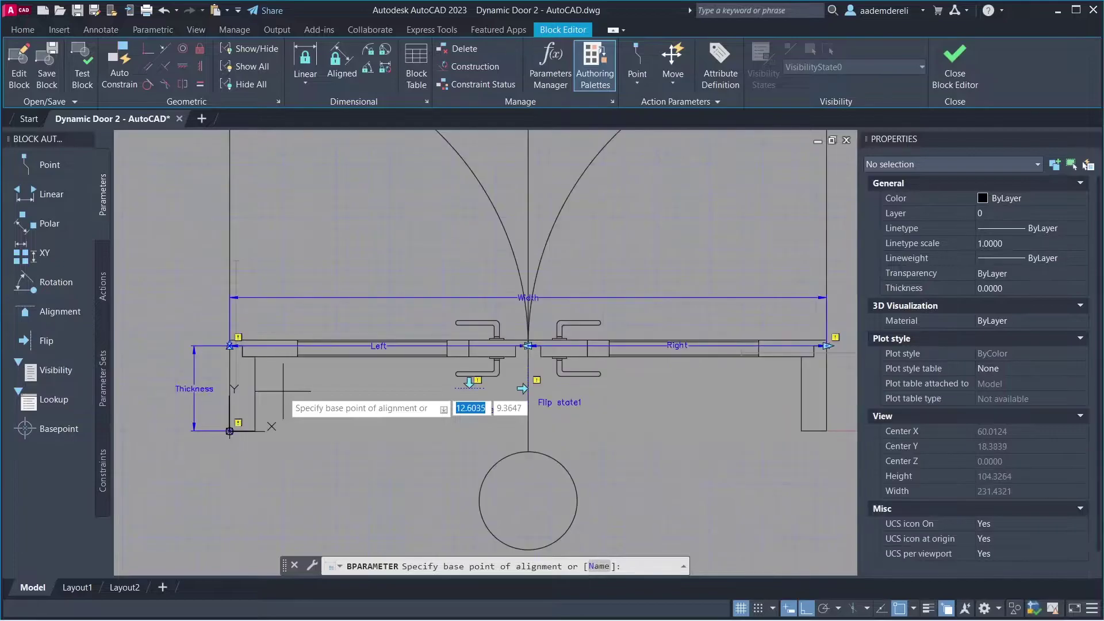
type("m2p")
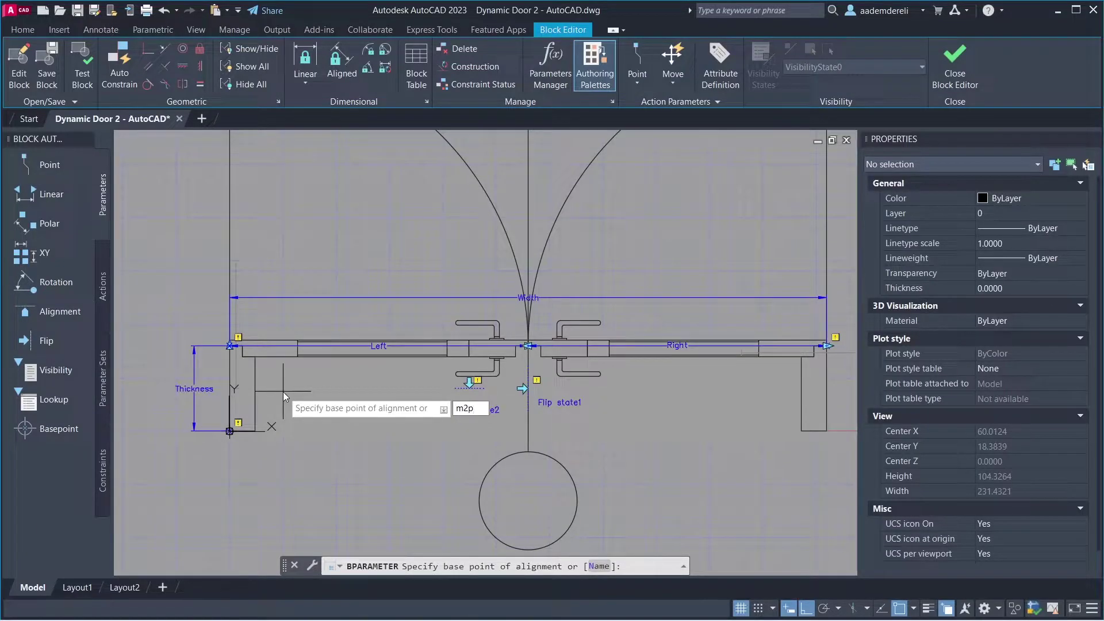
key("Return")
left_click(229, 431)
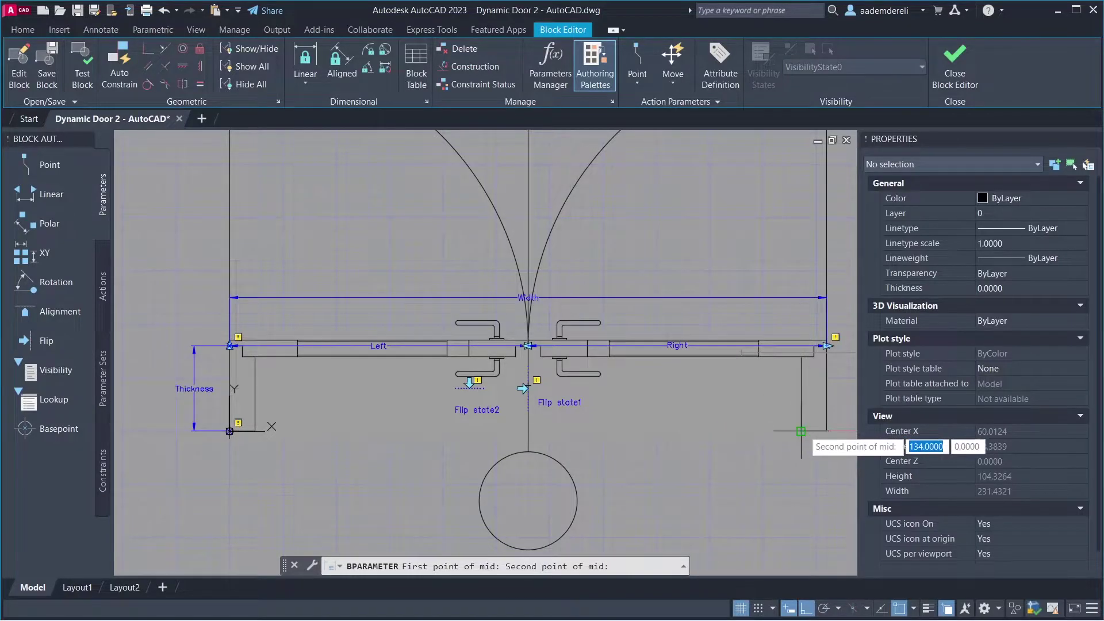
left_click(827, 430)
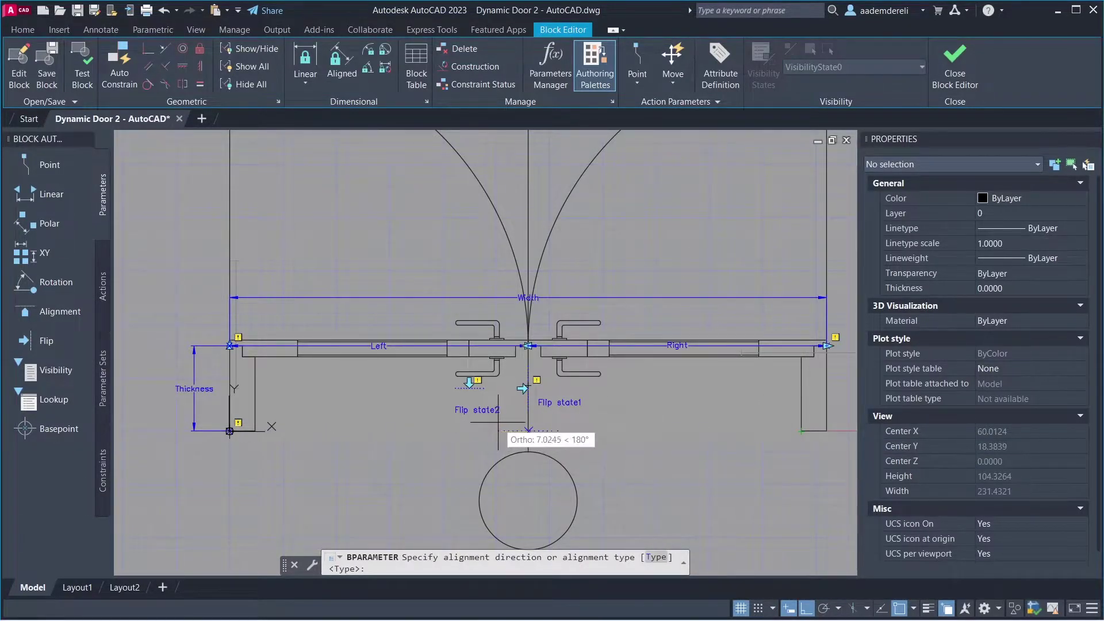
left_click(528, 424)
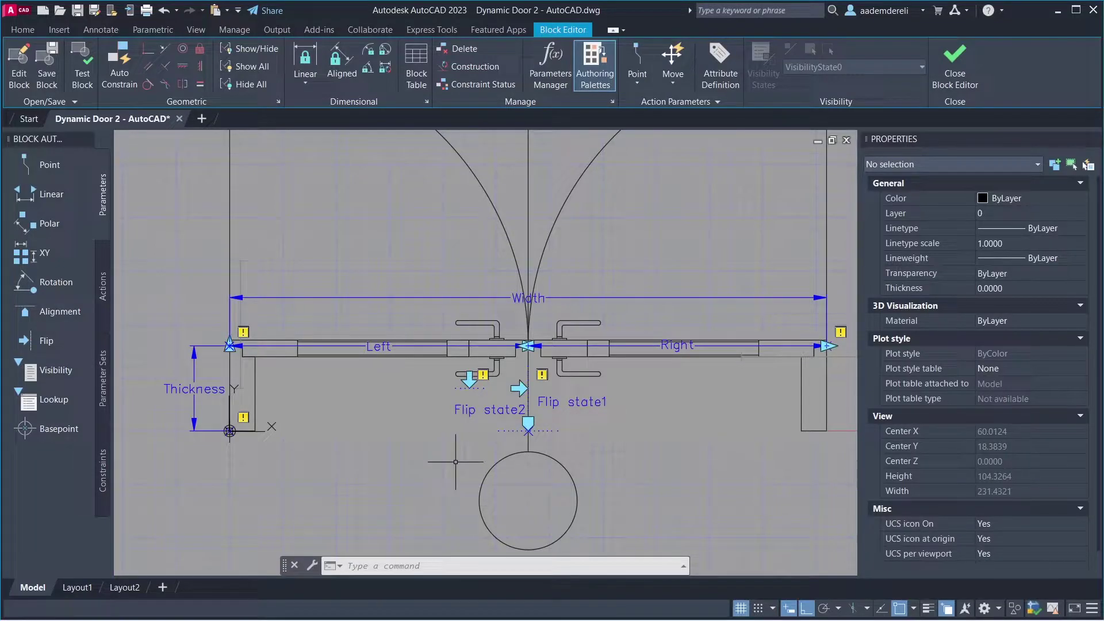
Create a new text style named My Text Syle
mouse_move(454, 461)
middle_mouse_down()
mouse_move(429, 451)
mouse_move(399, 409)
middle_mouse_up()
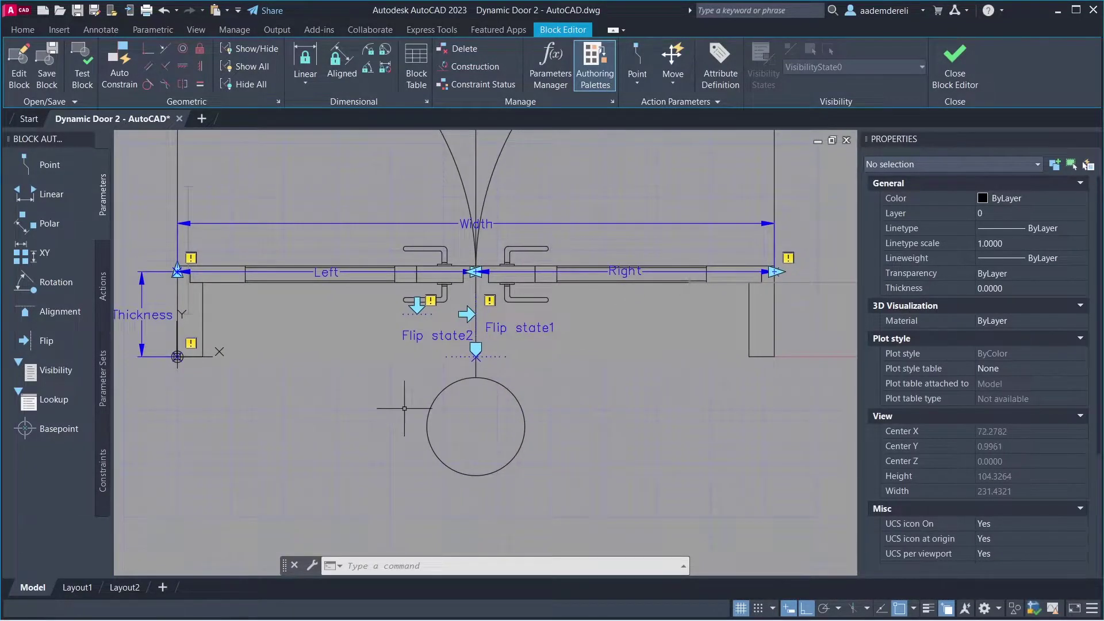
key("alt+h")
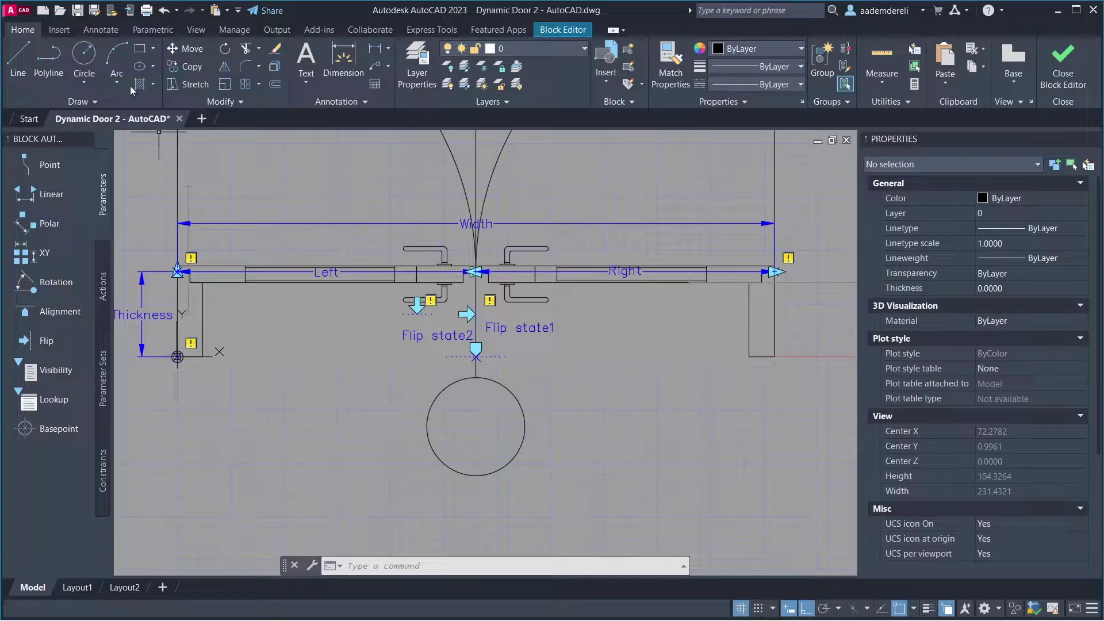
left_click(121, 32)
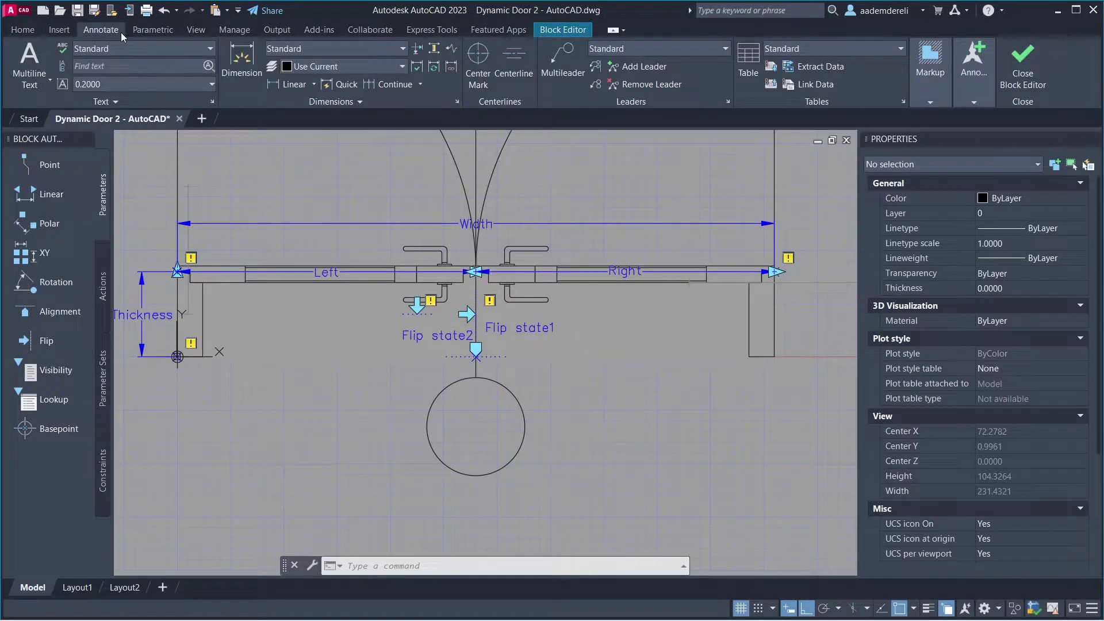
left_click(164, 51)
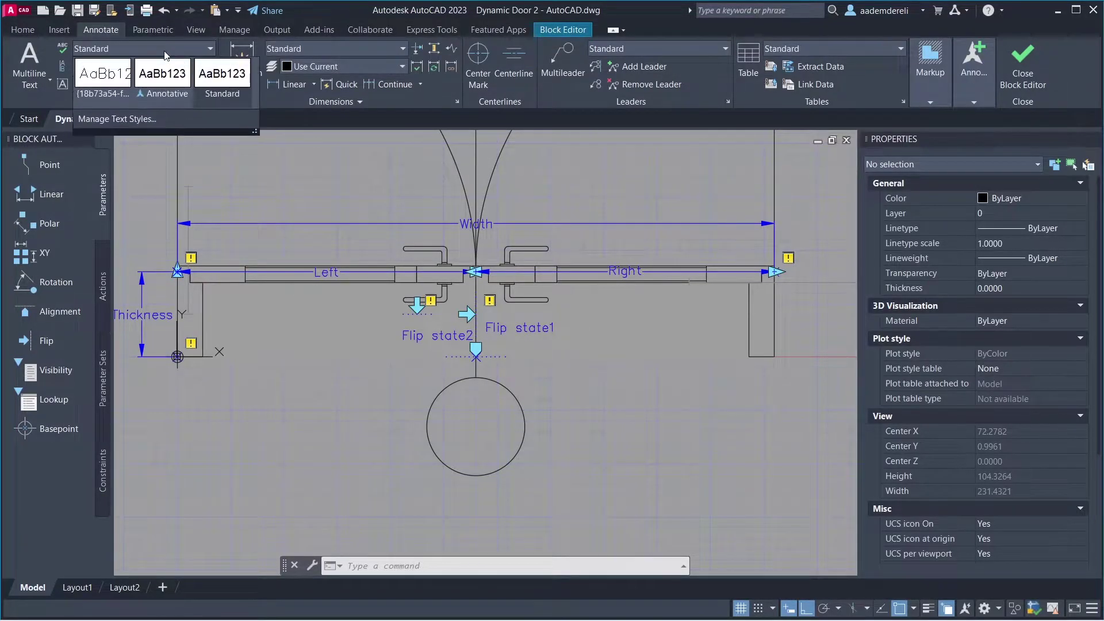
left_click(188, 117)
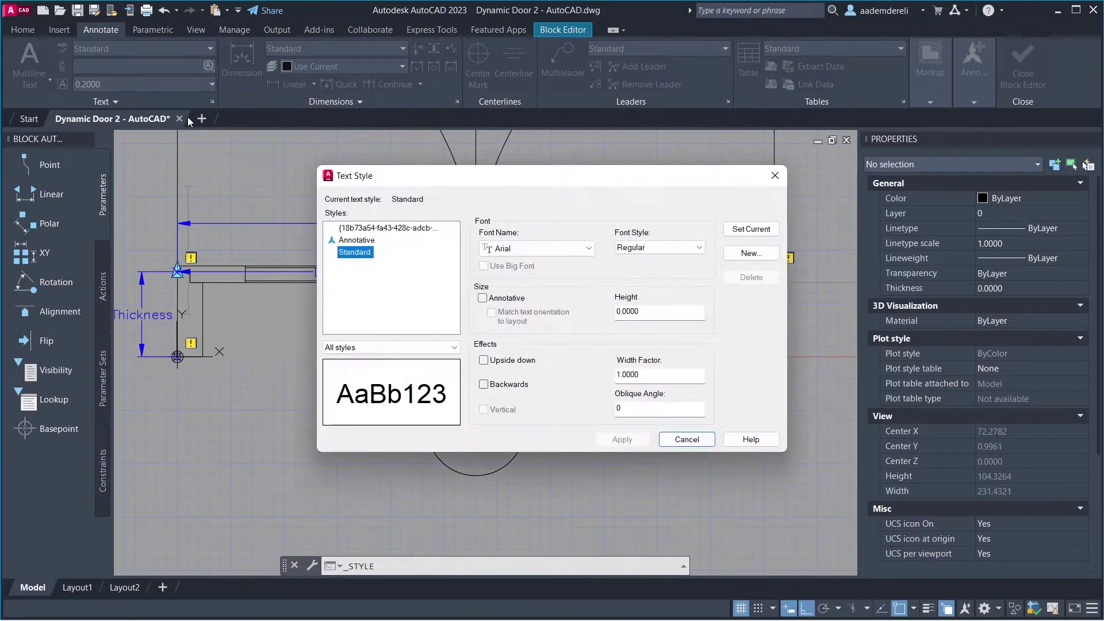
left_click(733, 255)
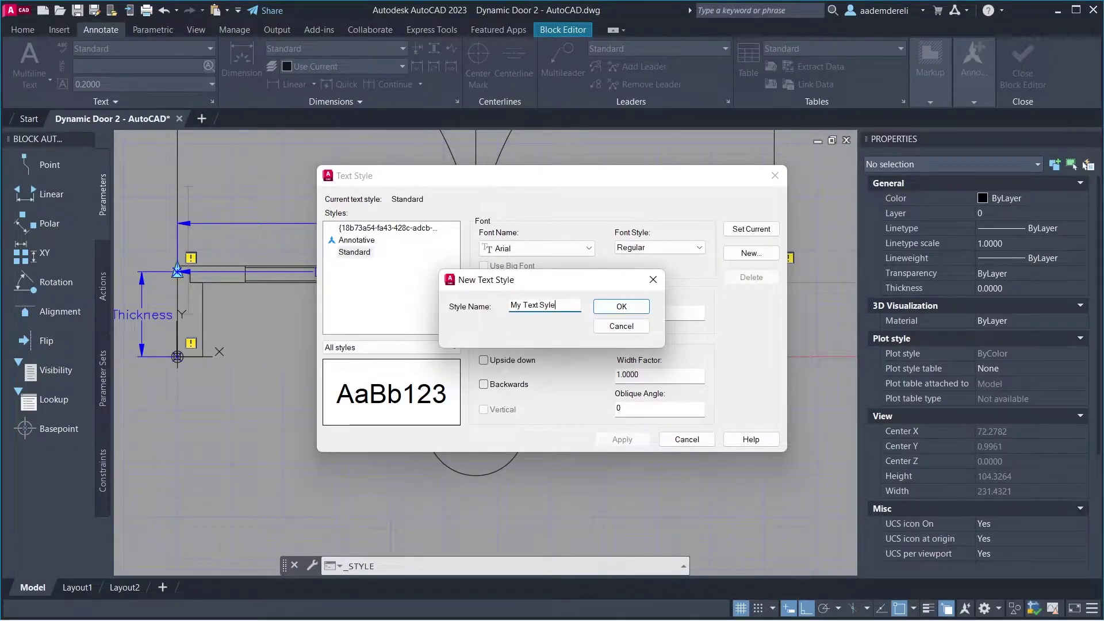
left_click(597, 311)
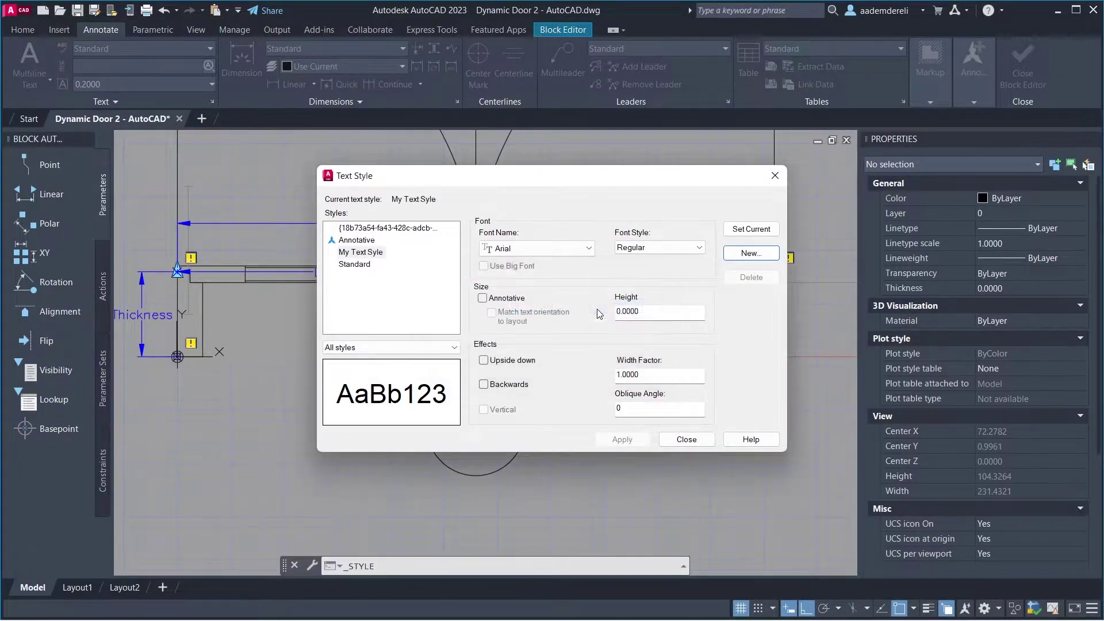
Make the new text style annotative, match its orientation to the layout, and set the paper text height to 10
left_click(482, 299)
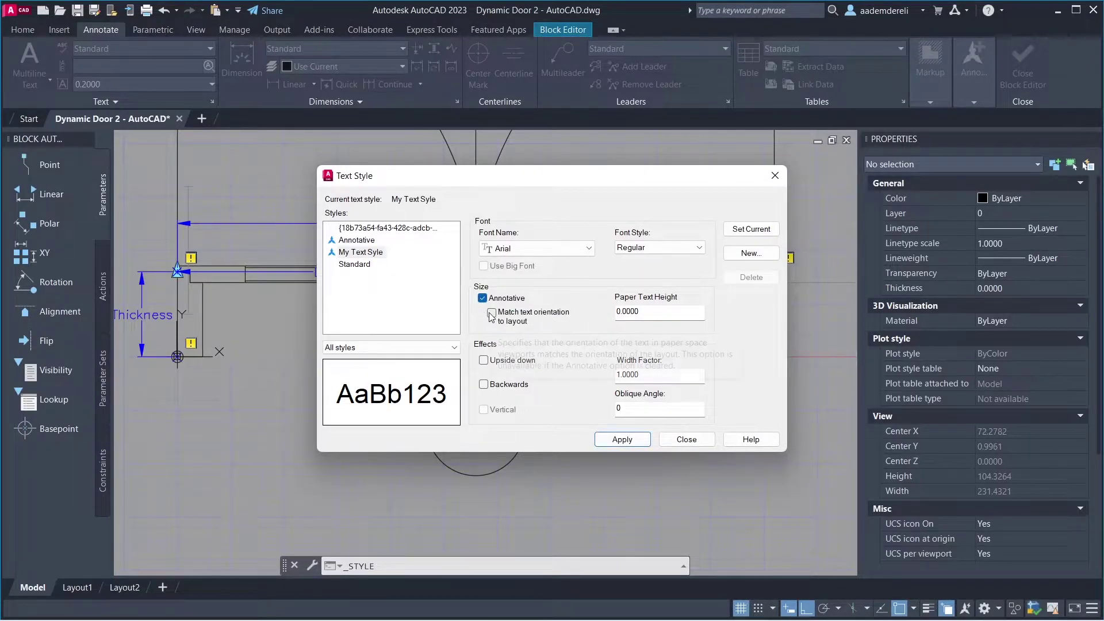
left_click(491, 314)
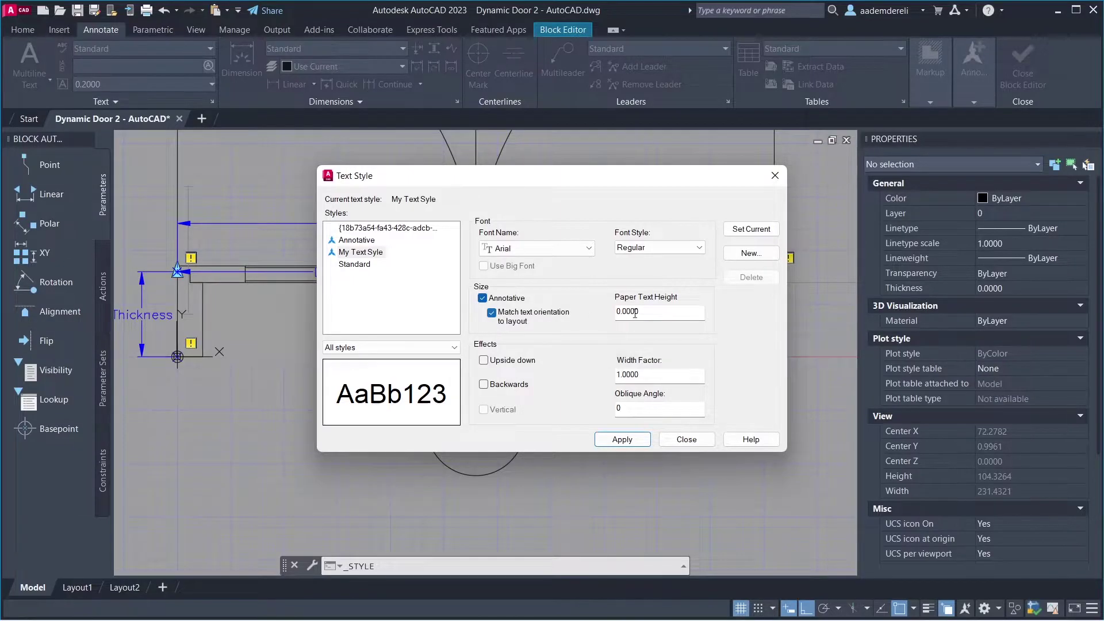
left_click_drag(634, 312, 608, 315)
type("10")
key("Return")
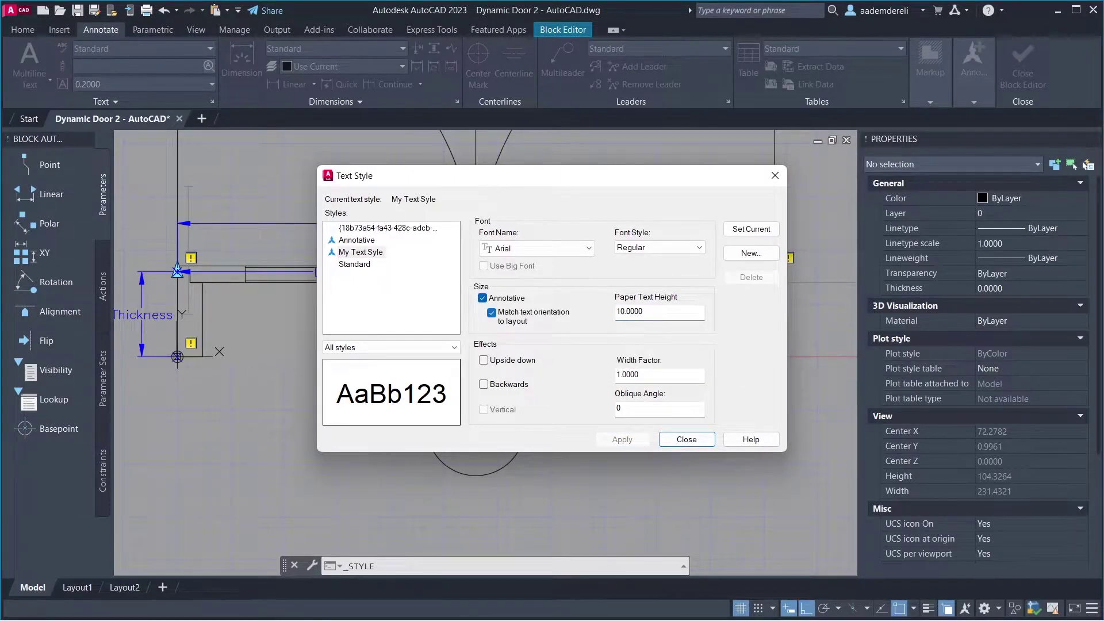
left_click(686, 439)
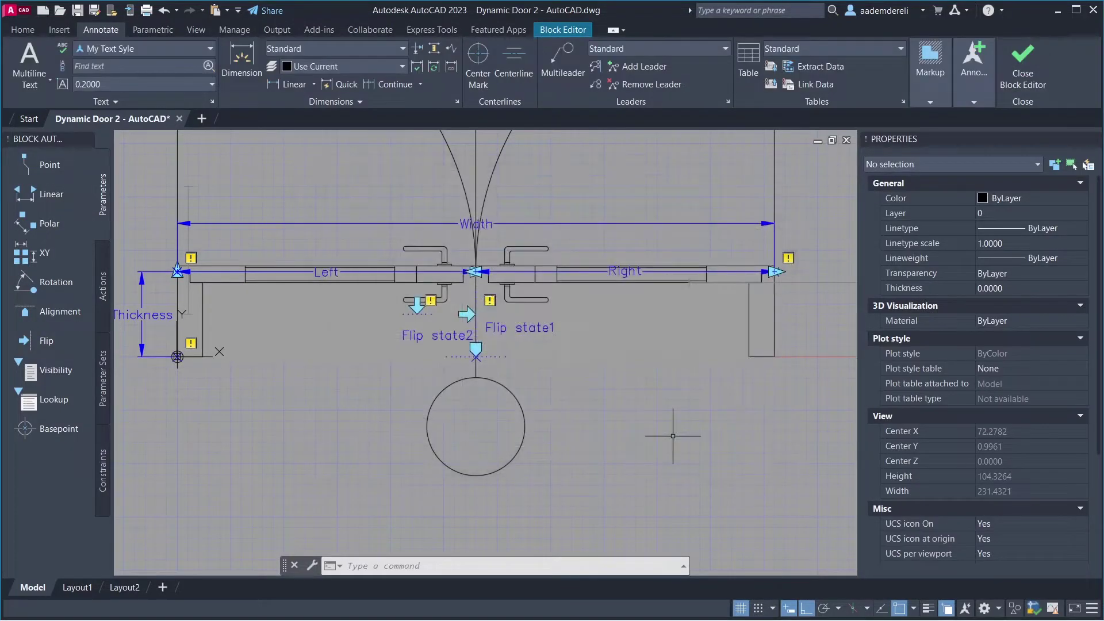
Define attribute D2 with prompt Enter Door Type, default D2 and Middle center justification, and place it at the centre of the circle
left_click(60, 30)
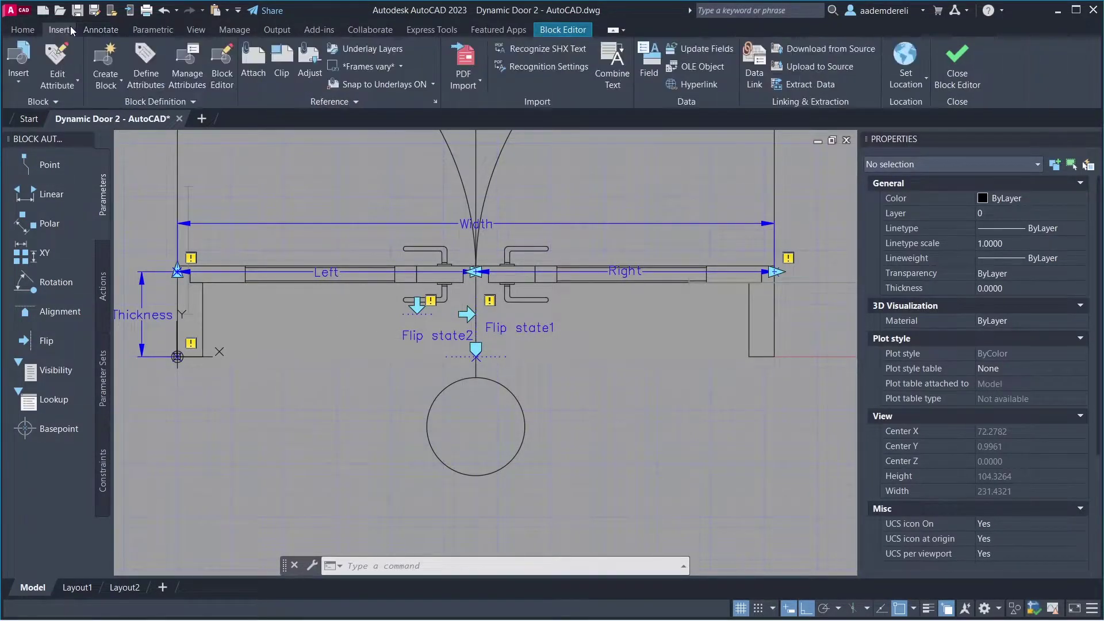
left_click(143, 88)
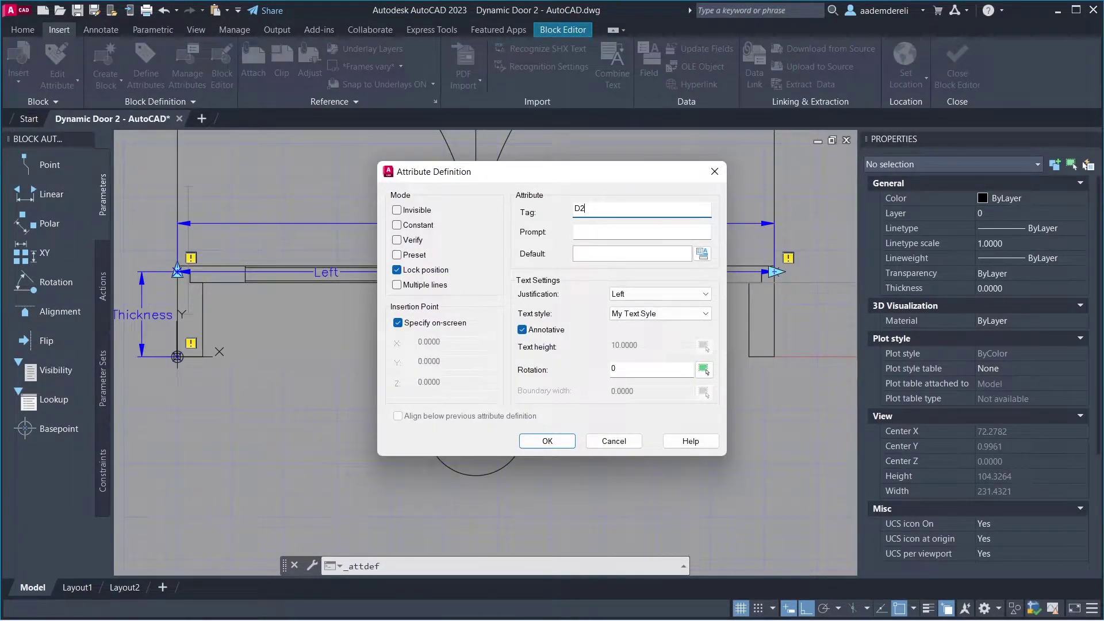
type("Enter Door Type")
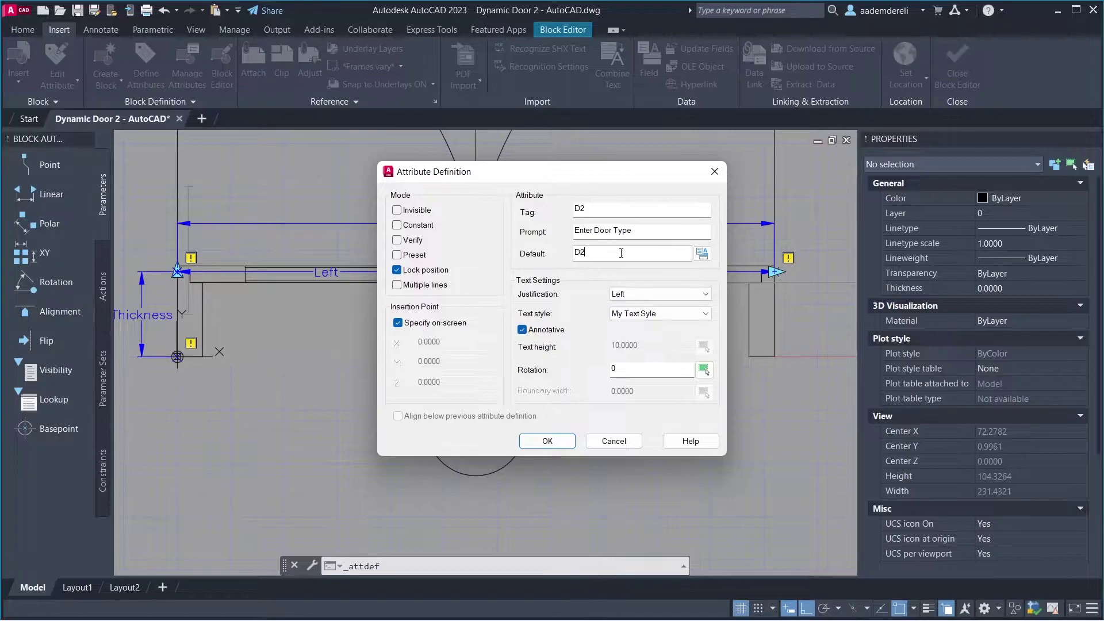
left_click(662, 293)
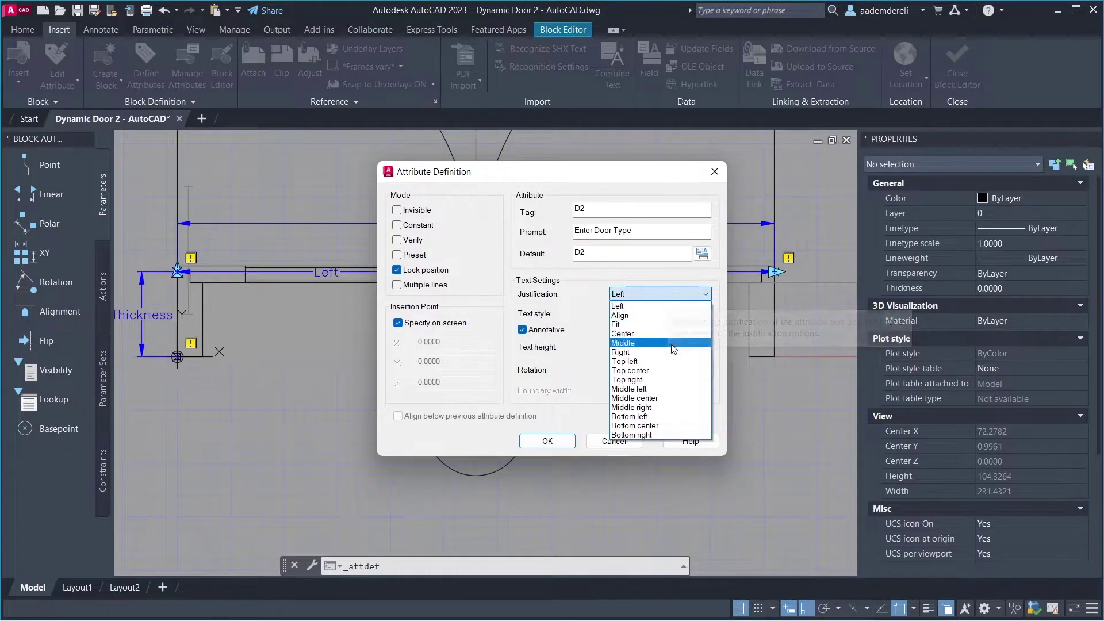
left_click(677, 399)
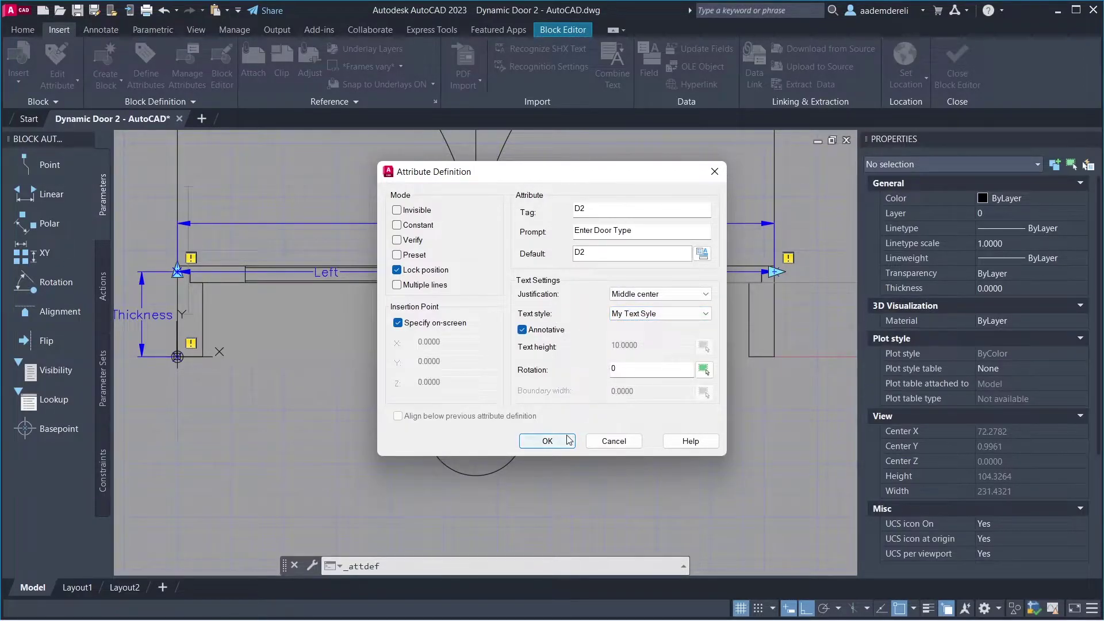
left_click(547, 441)
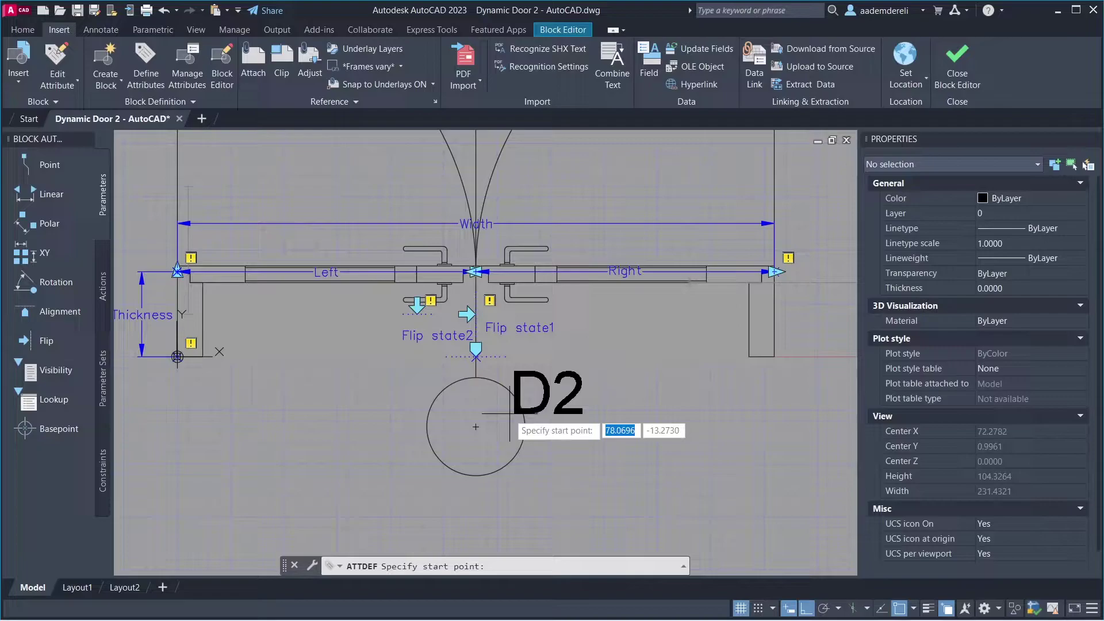
left_click(476, 426)
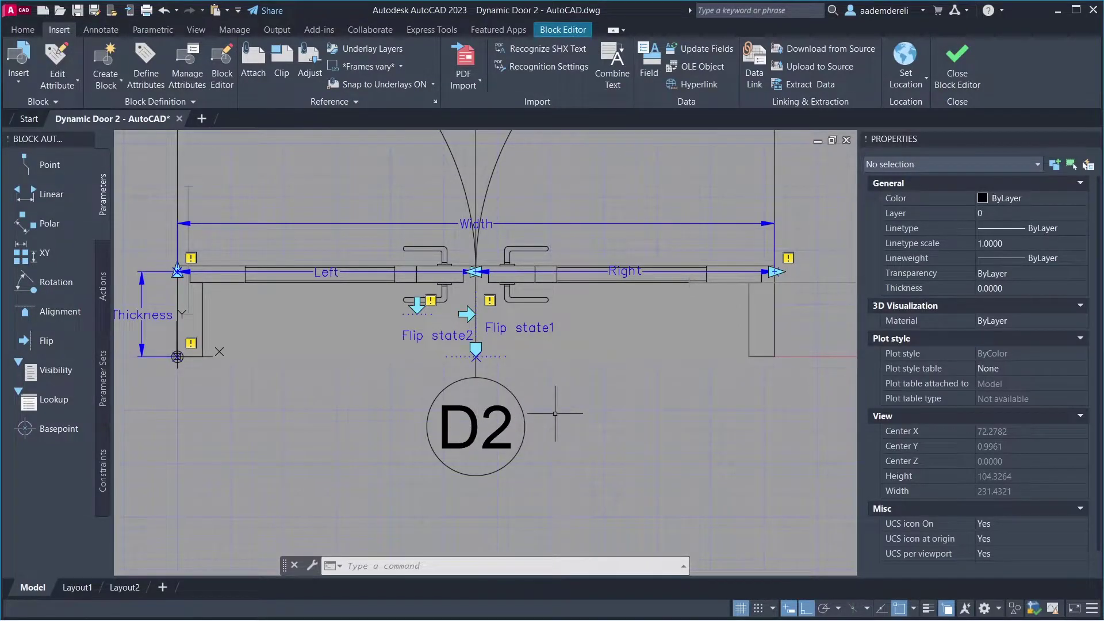
Try to rotate the D2 attribute about a point to the right of its circle
type("ro")
key("Return")
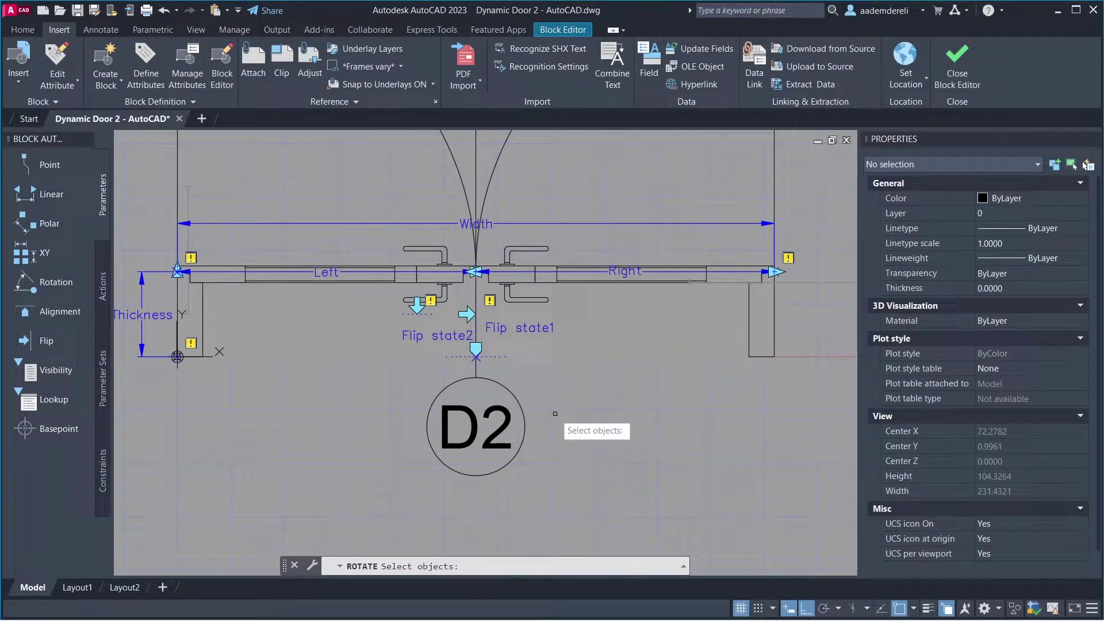
left_click(527, 401)
key("Return")
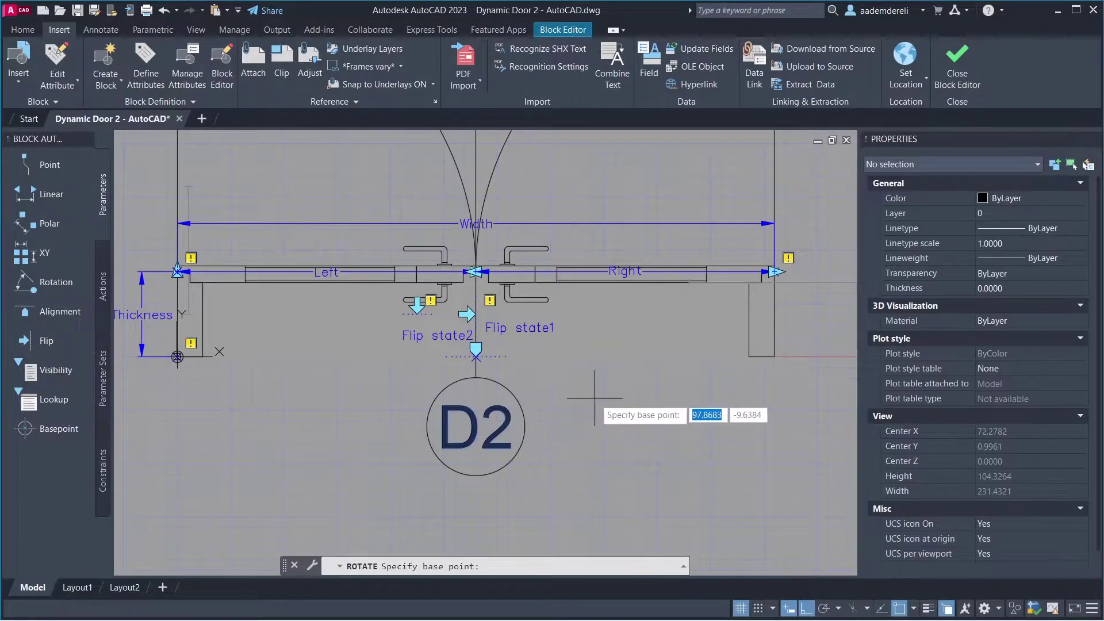
left_click(591, 395)
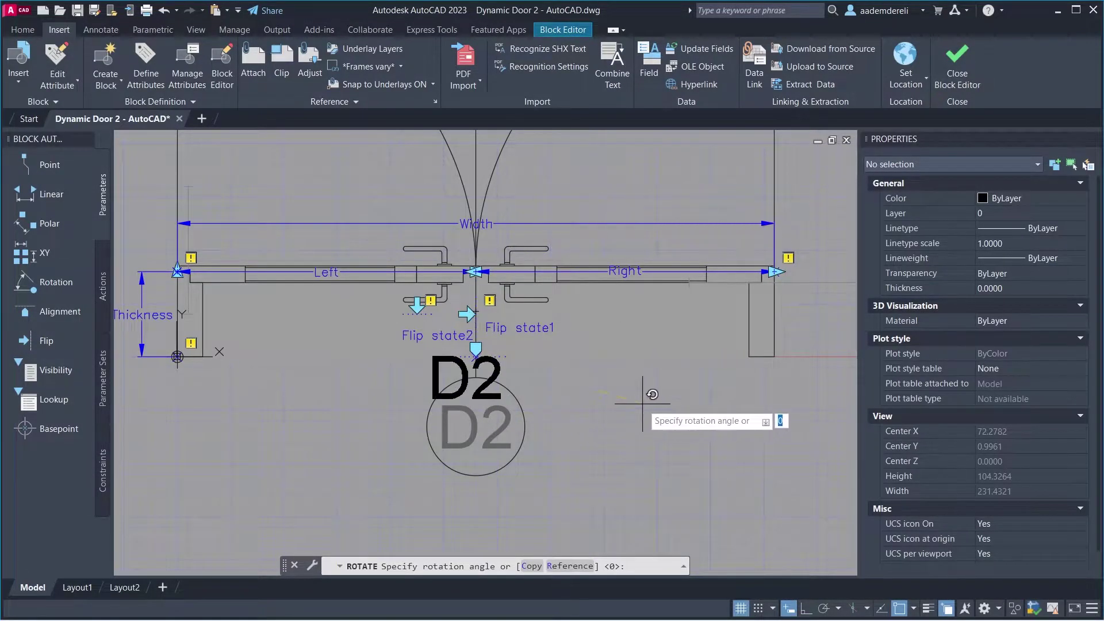
left_click(638, 399)
Start a second attribute definition with the tag Width and the prompt Enter Door Width
middle_click_drag(579, 169, 532, 382)
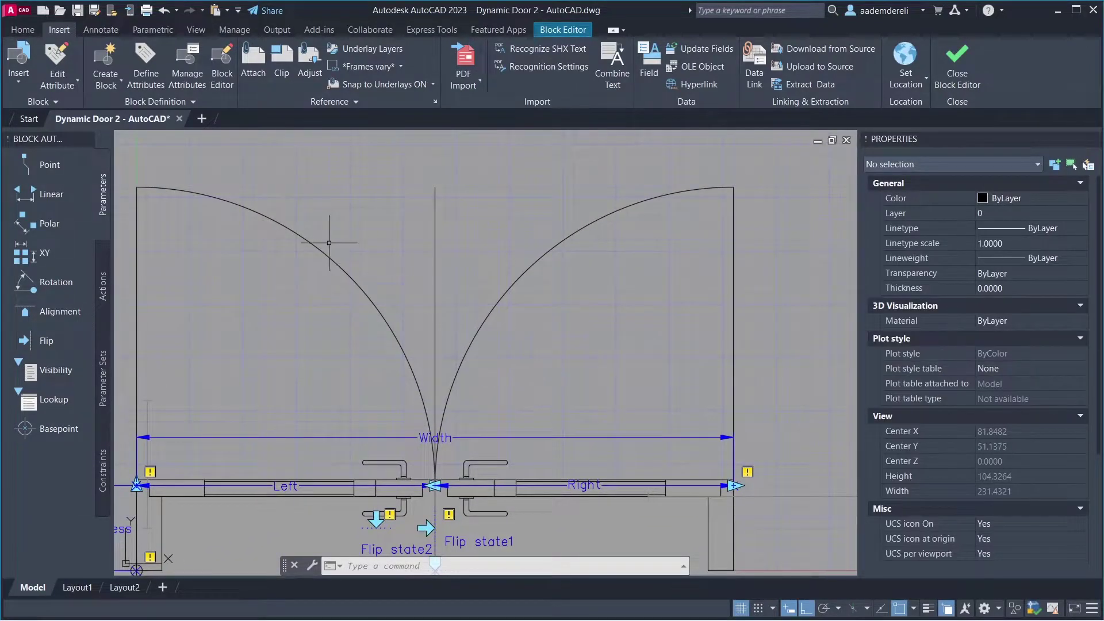
left_click(146, 86)
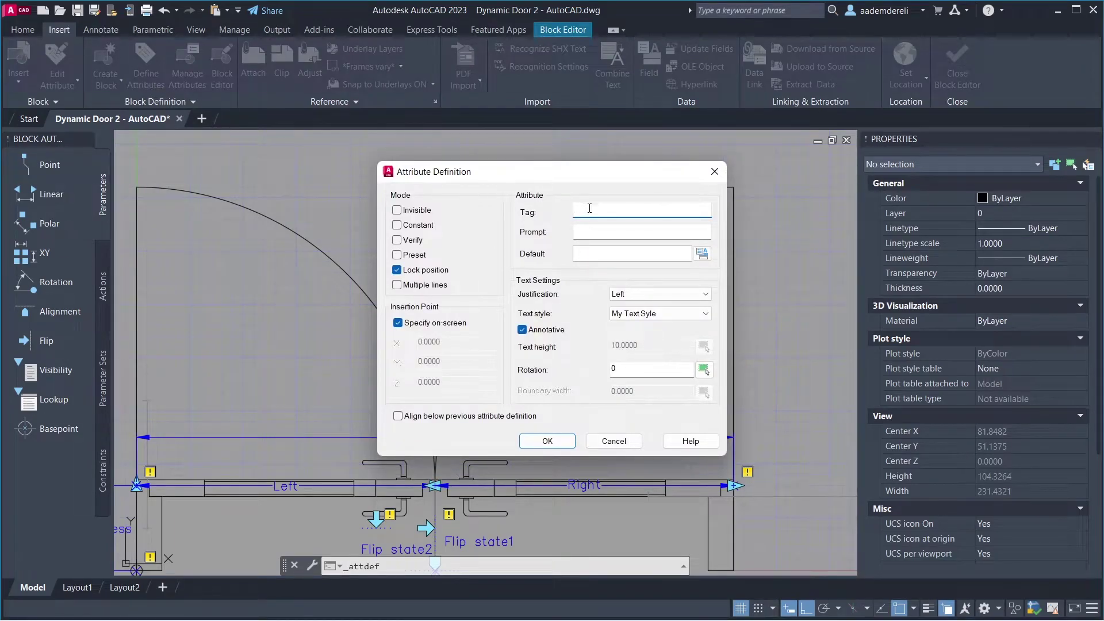
type("Width")
left_click(598, 225)
type("Enter")
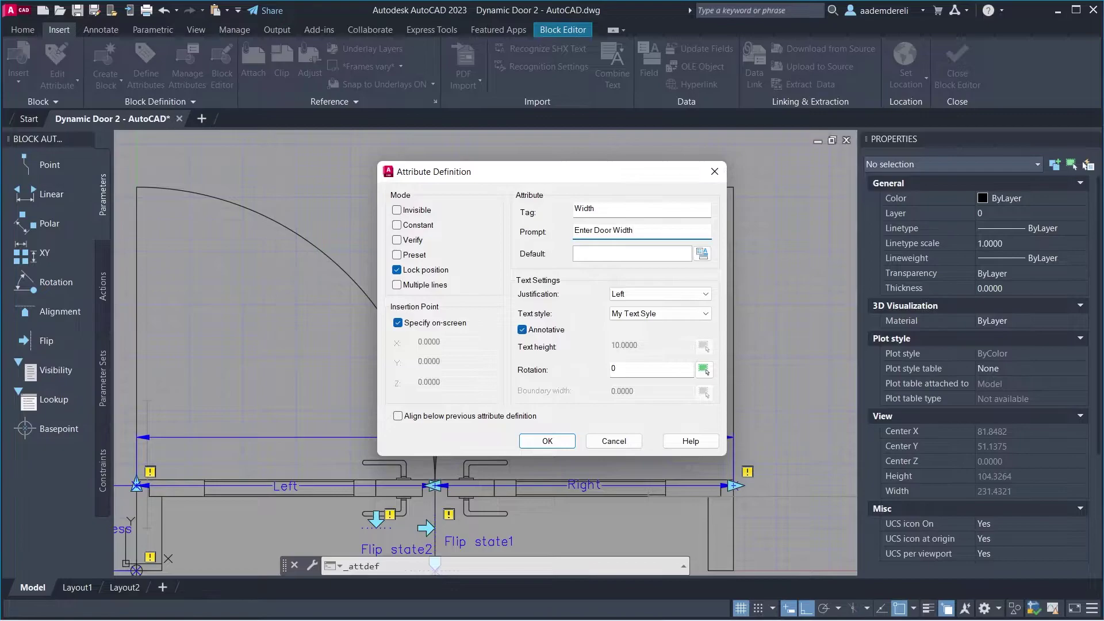
Use the BlockPlaceholder field for the Width property as the default, decimal with precision 0, and set the justification to Bottom center
left_click(701, 254)
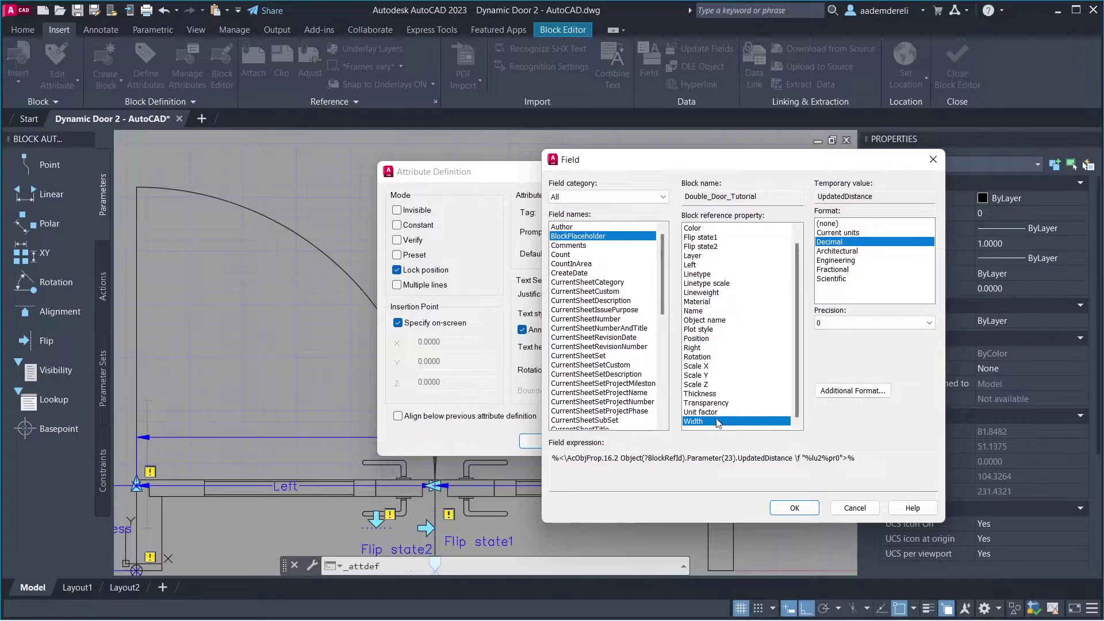
left_click(840, 323)
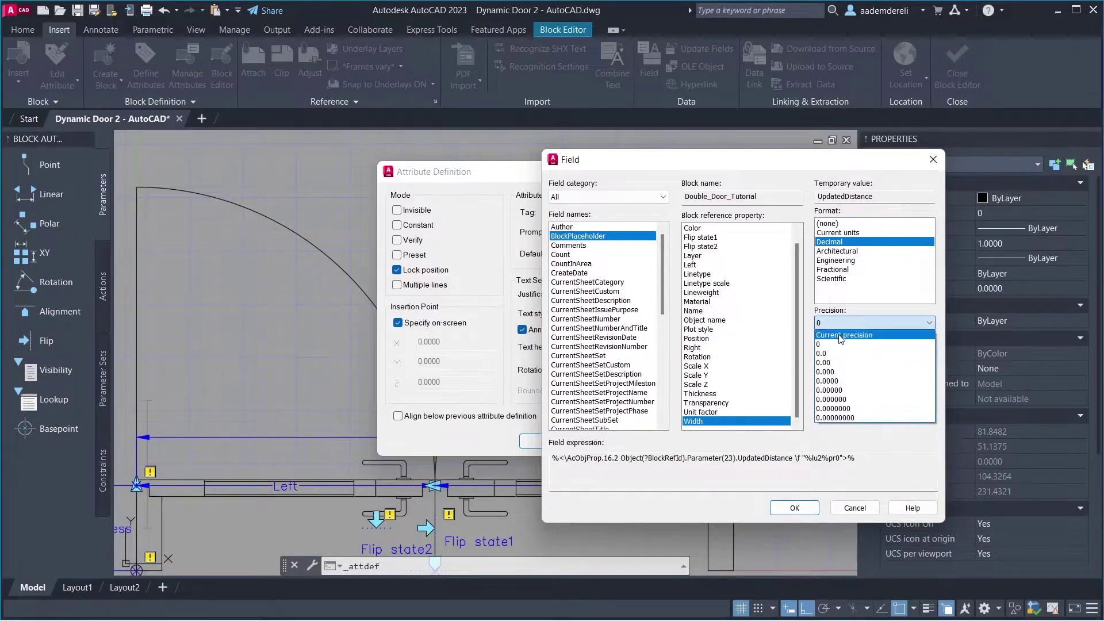
left_click(838, 344)
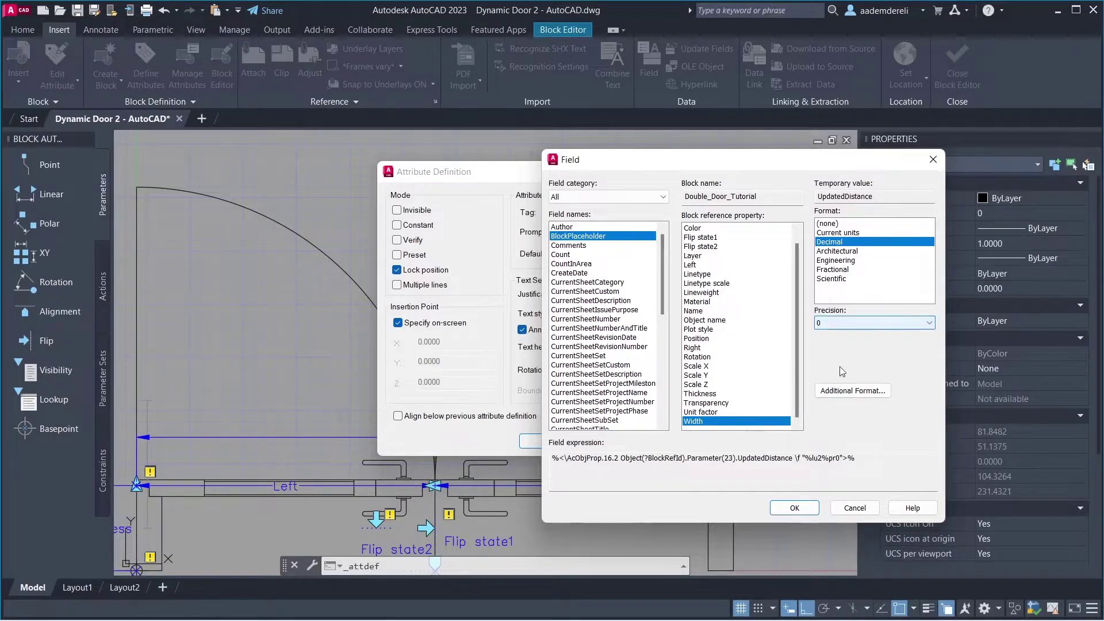
left_click(793, 509)
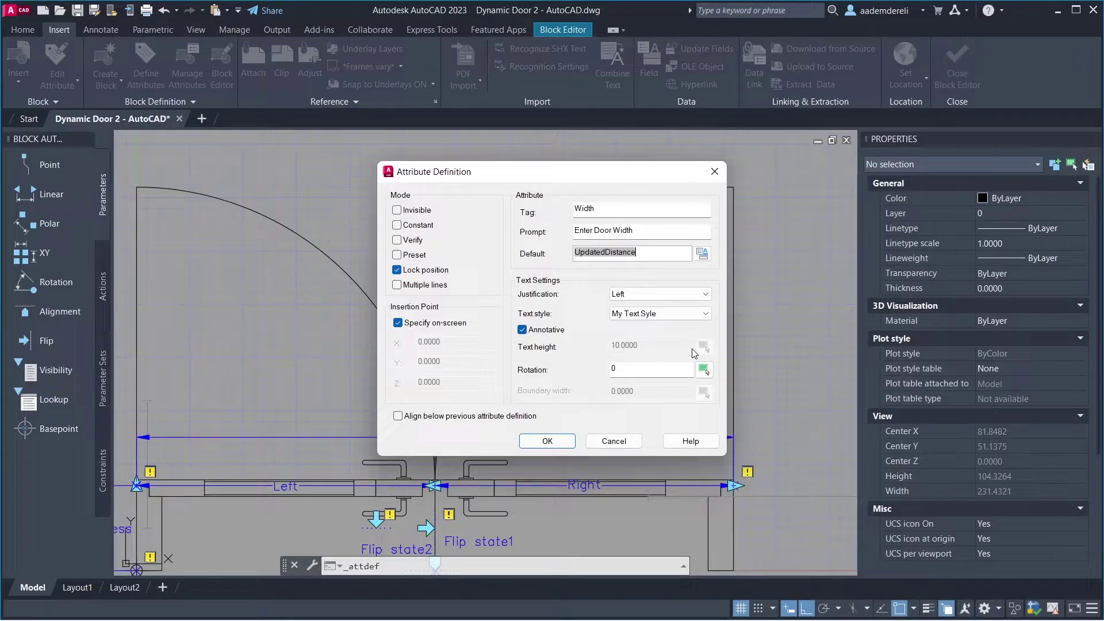
left_click(681, 294)
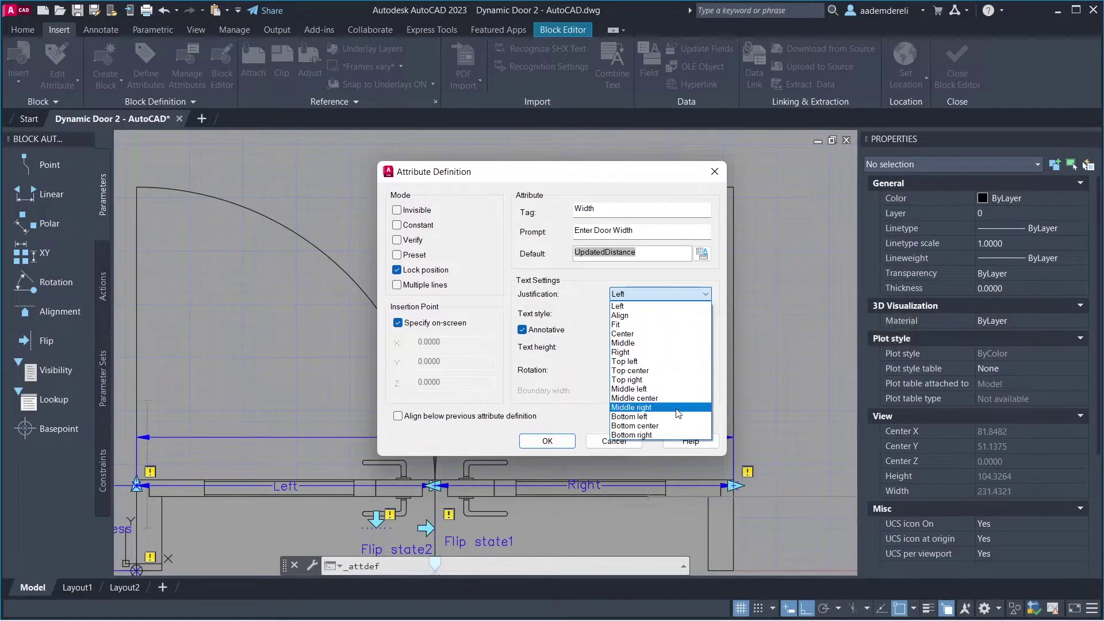
left_click(672, 427)
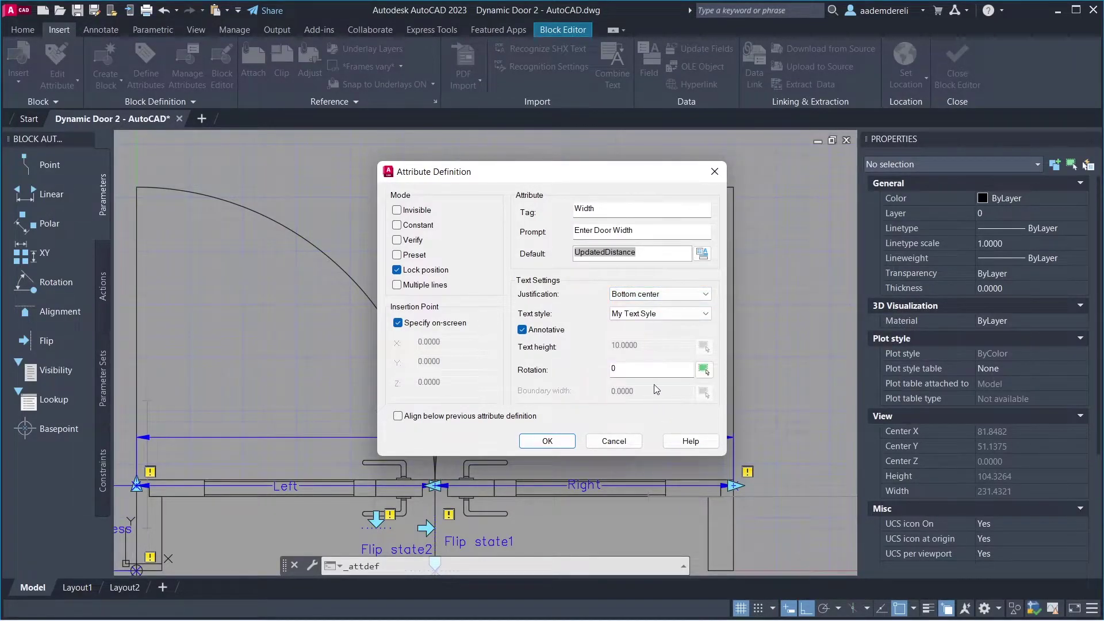
Give the Width attribute the Standard text style and a rotation of 90, and place it just left of the door's vertical centre line
left_click(703, 313)
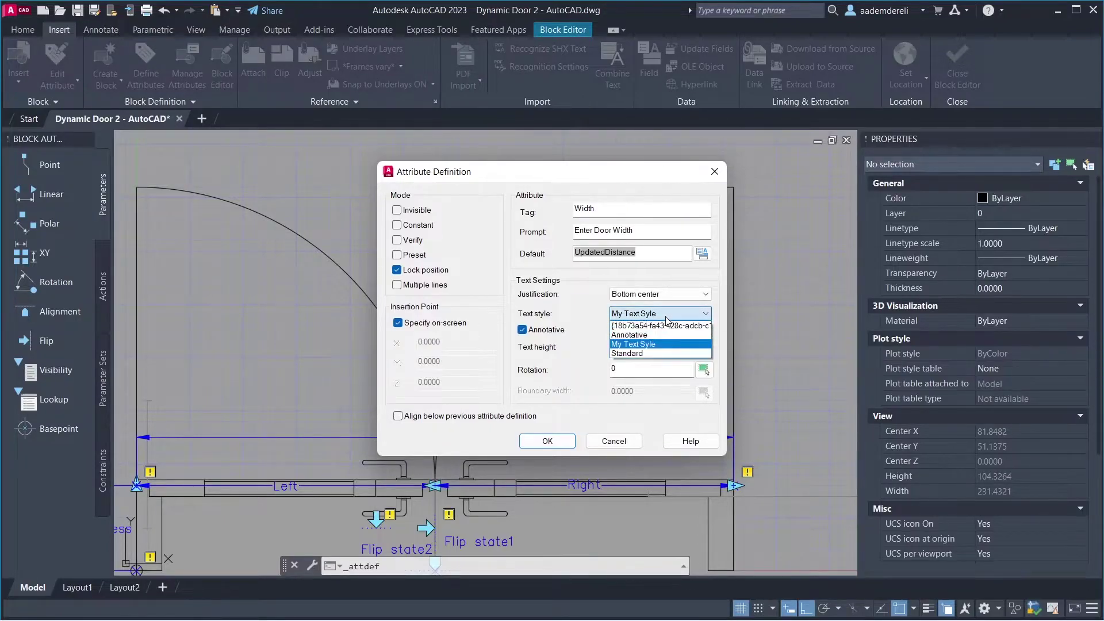
left_click(667, 354)
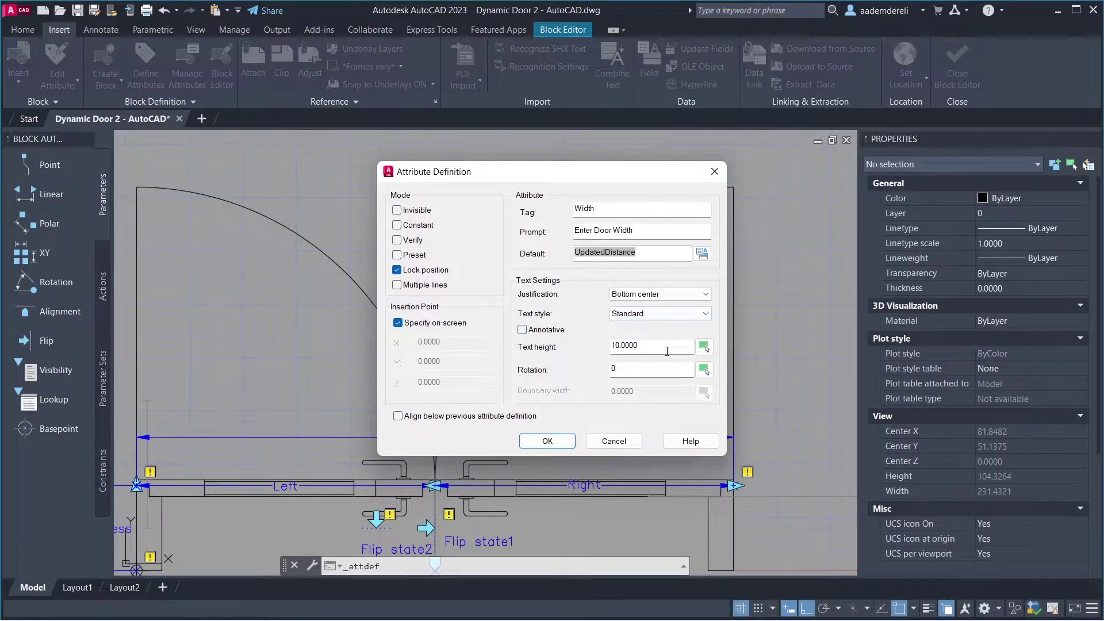
left_click_drag(667, 350, 601, 373)
left_click(547, 441)
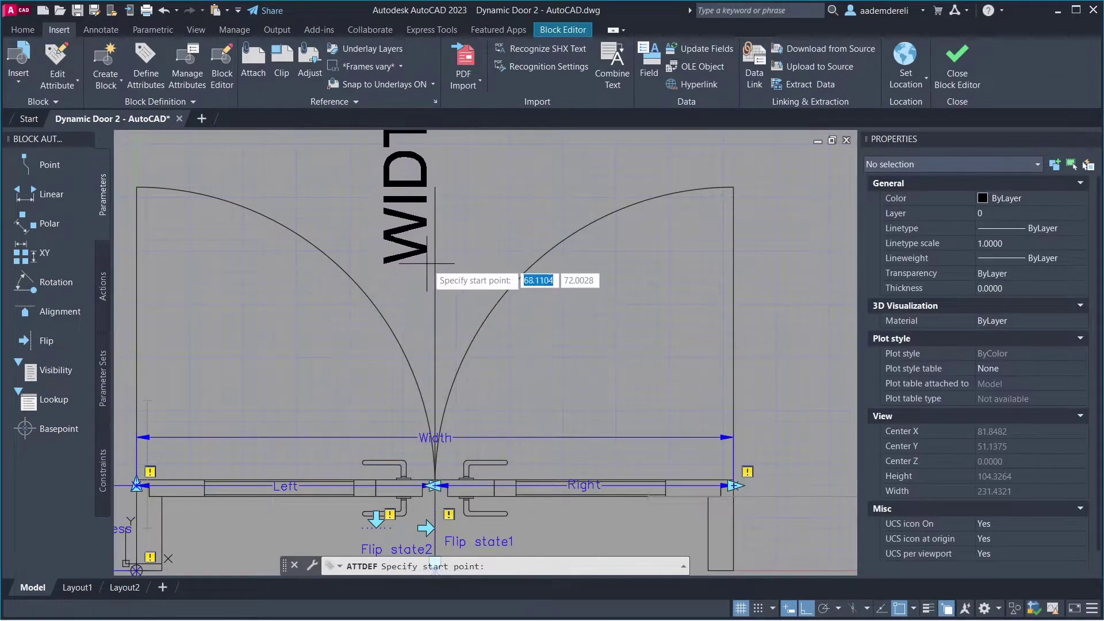
left_click(429, 356)
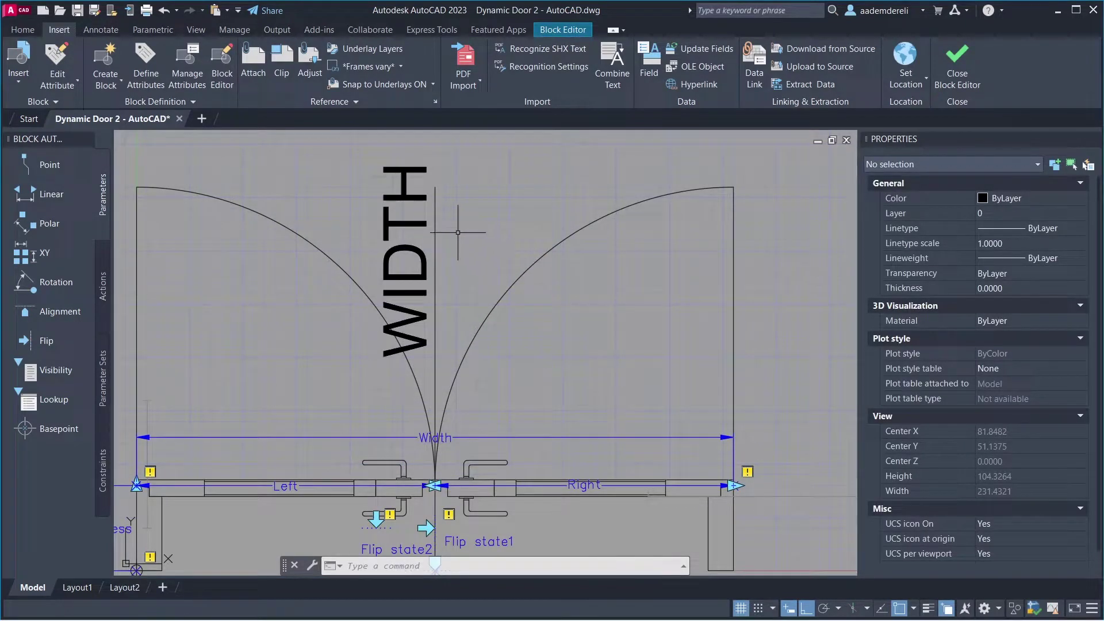
Define attribute Height with prompt Enter Door Height, default 210, Top center justification and rotation 90, and place it just right of the centre line
left_click(150, 91)
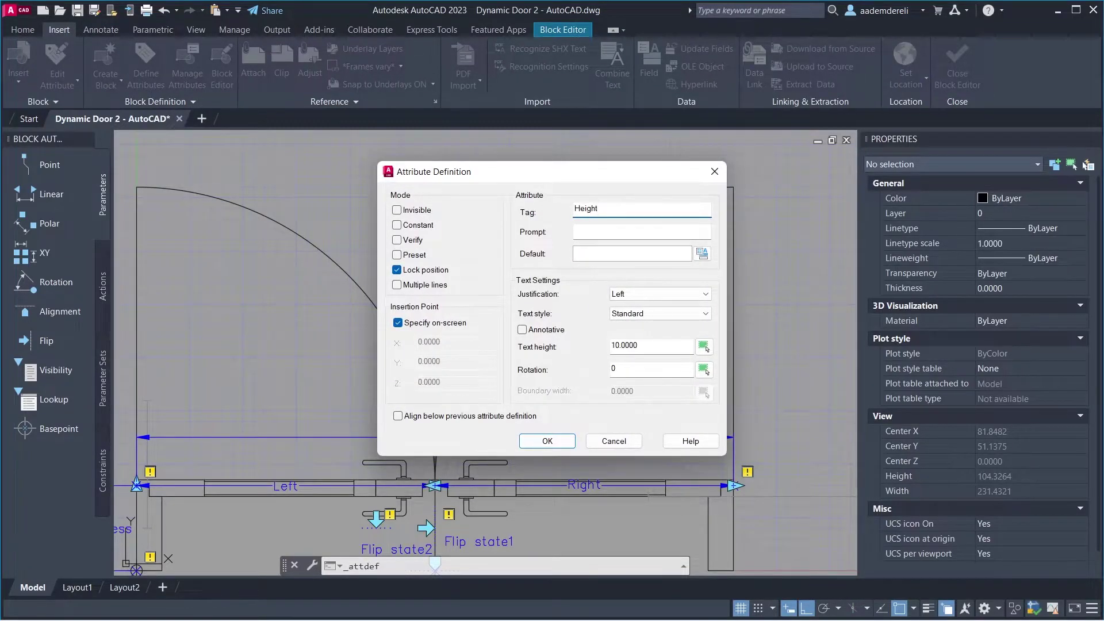
left_click(642, 231)
type("Enter Door Height")
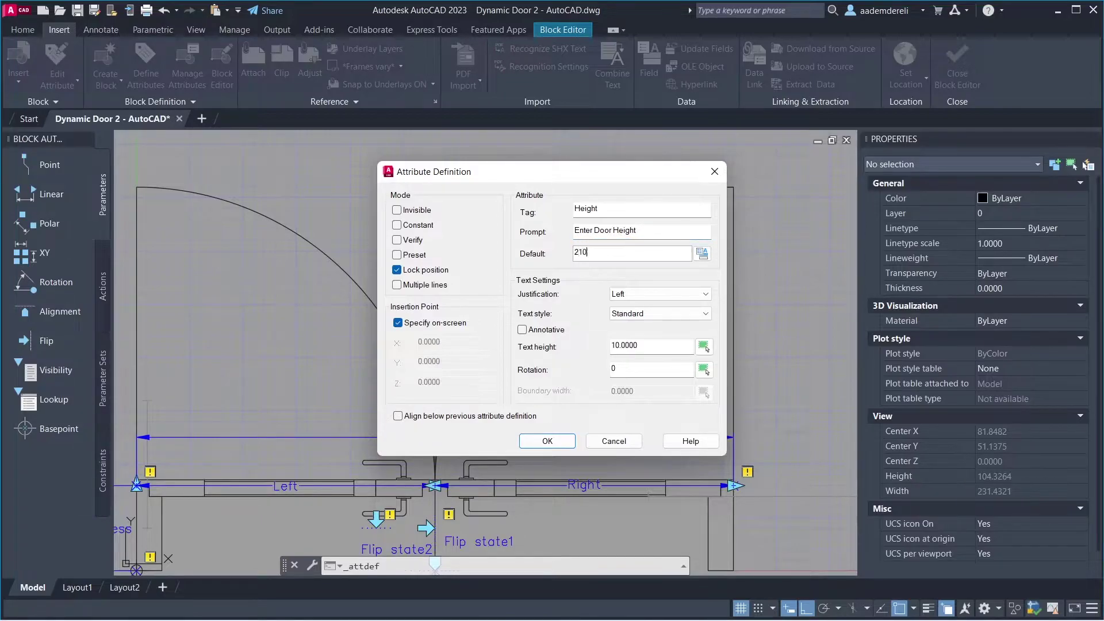
left_click(658, 294)
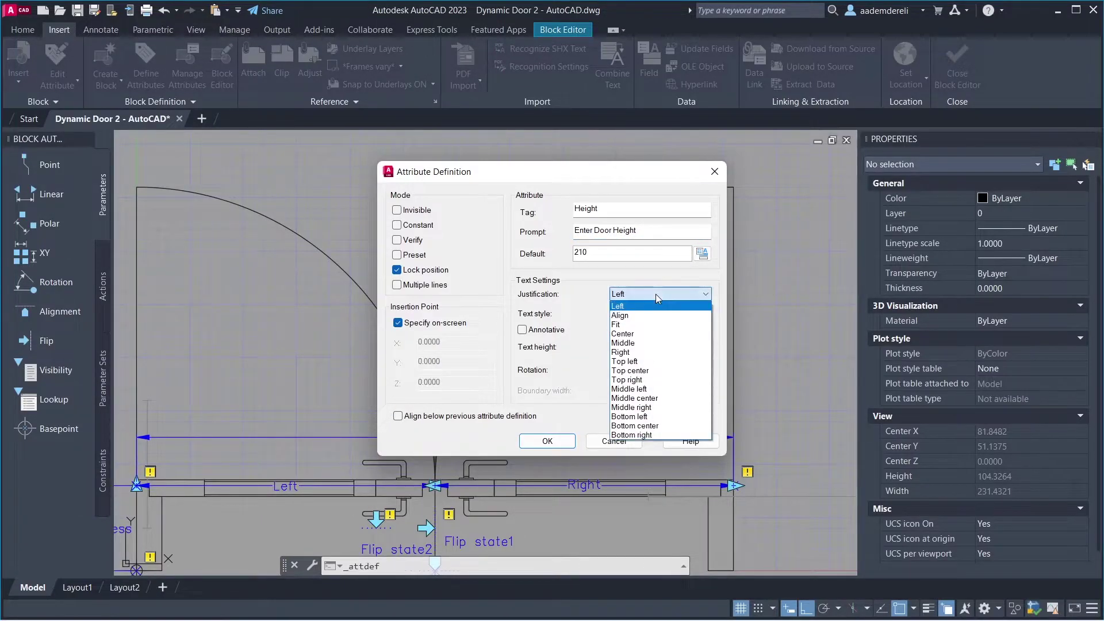
left_click(668, 371)
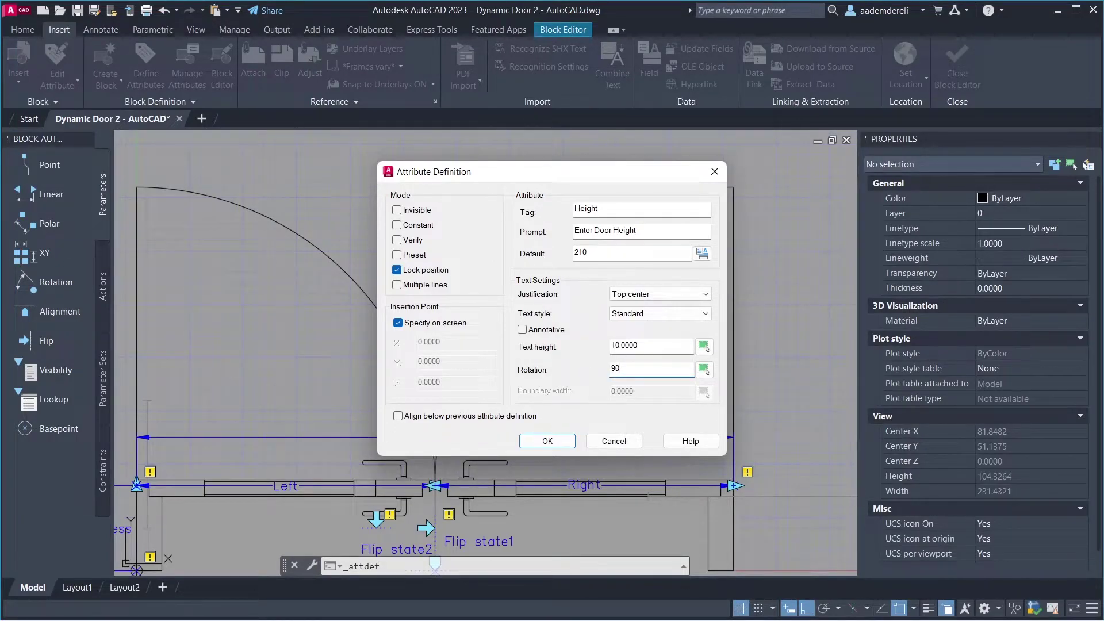
left_click(566, 441)
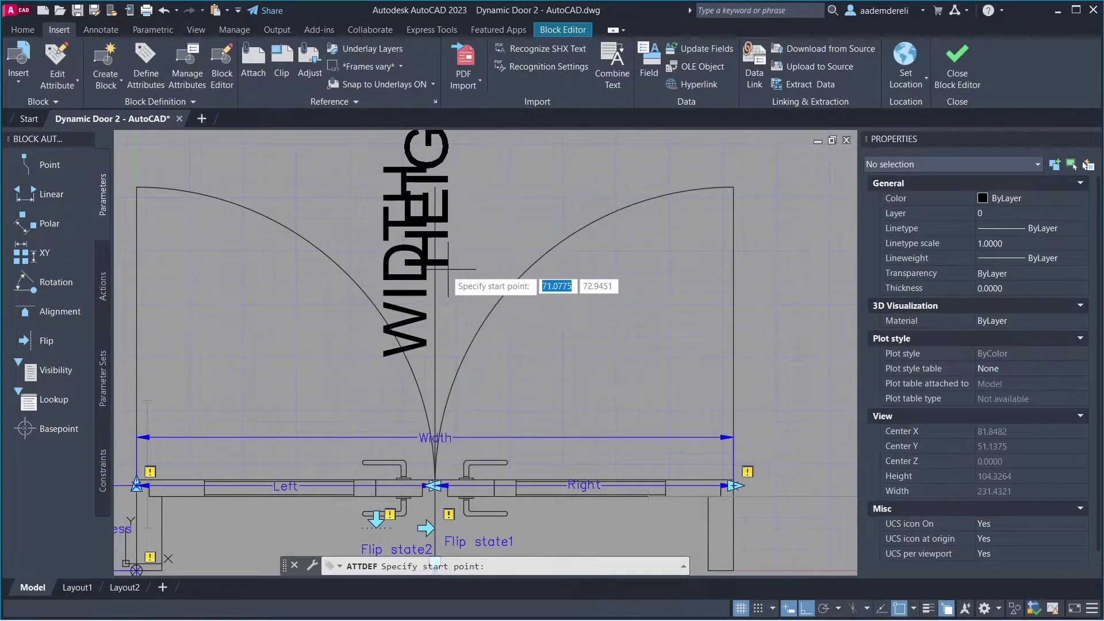
left_click(486, 368)
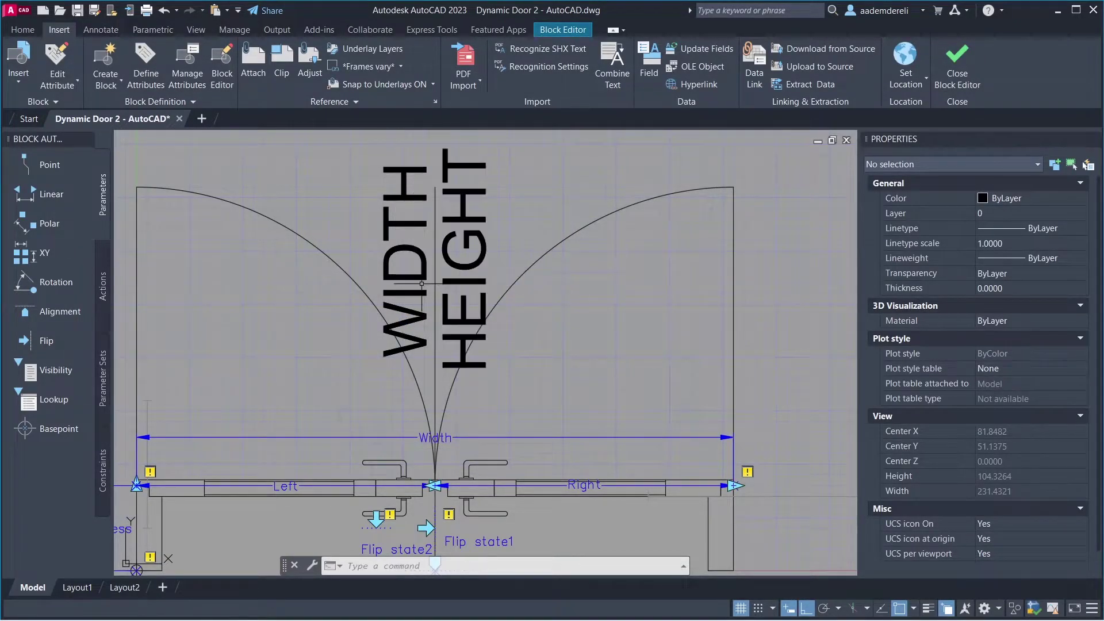
Move the Width and Height attributes together slightly upward
left_click(422, 283)
left_click(444, 263)
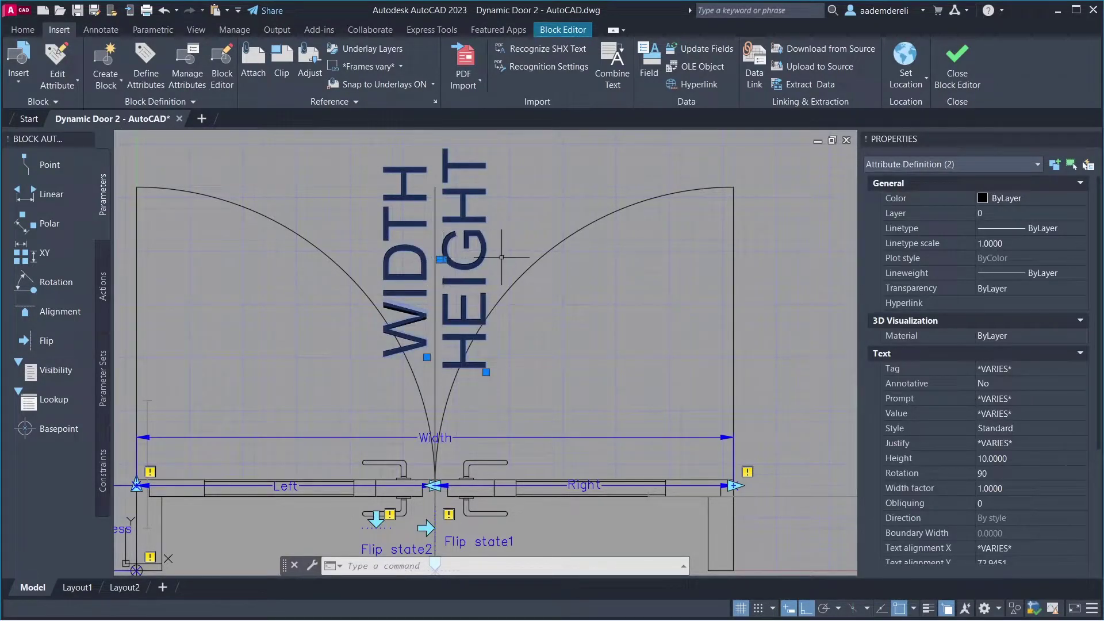
type("M")
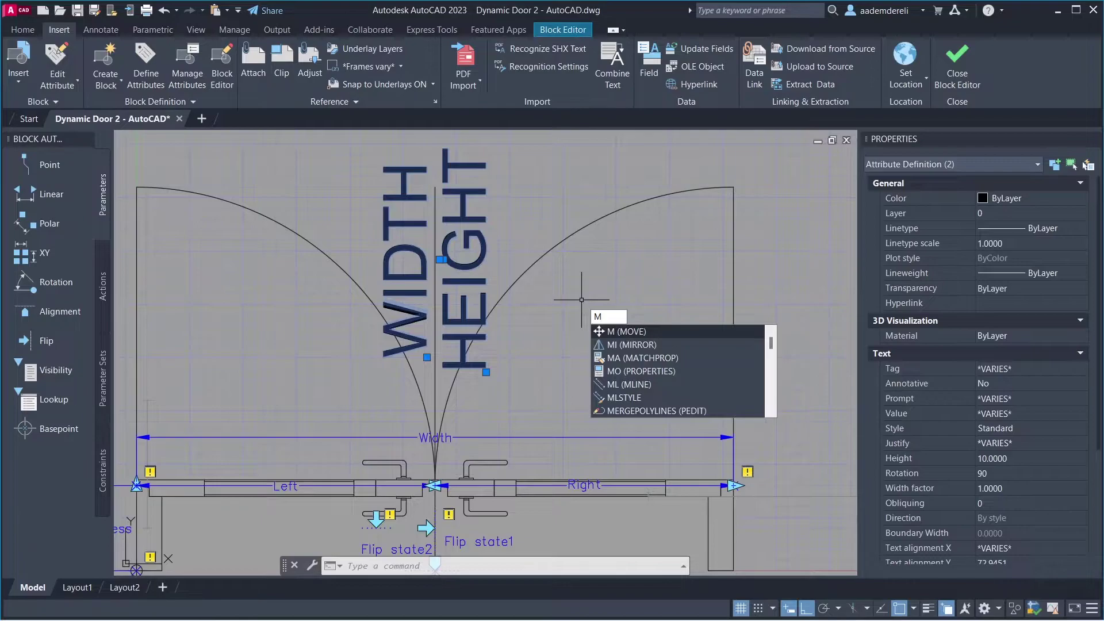
key("Return")
left_click(582, 303)
left_click(585, 296)
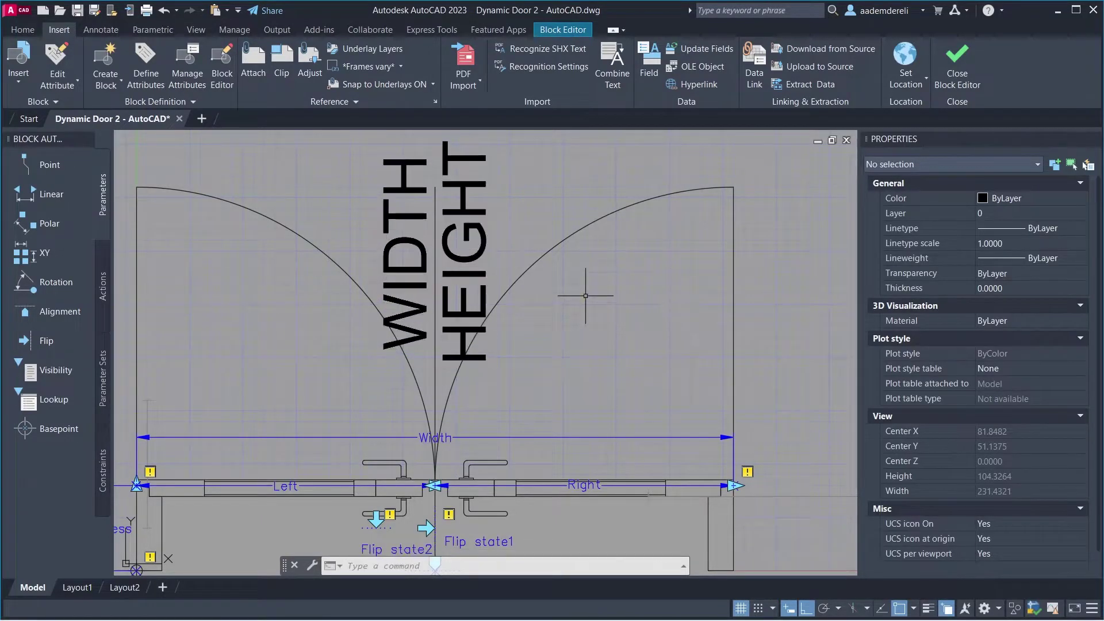
Add a stretch action to the Width parameter's right end point, framing the right jamb and including the objects that cross the frame
middle_click_drag(608, 350, 518, 242)
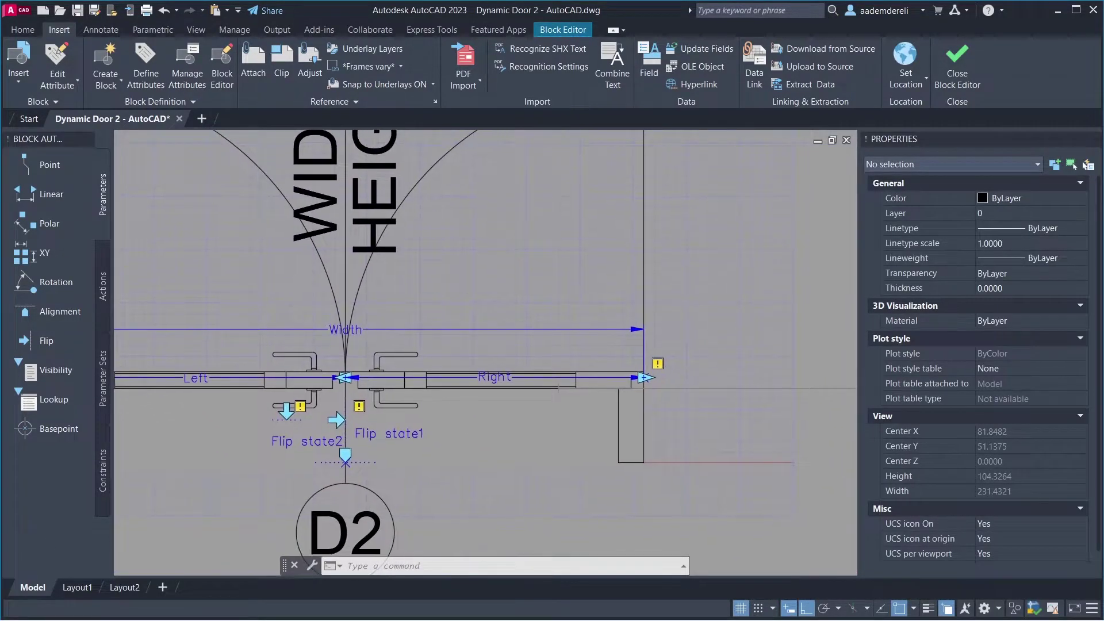
left_click(96, 255)
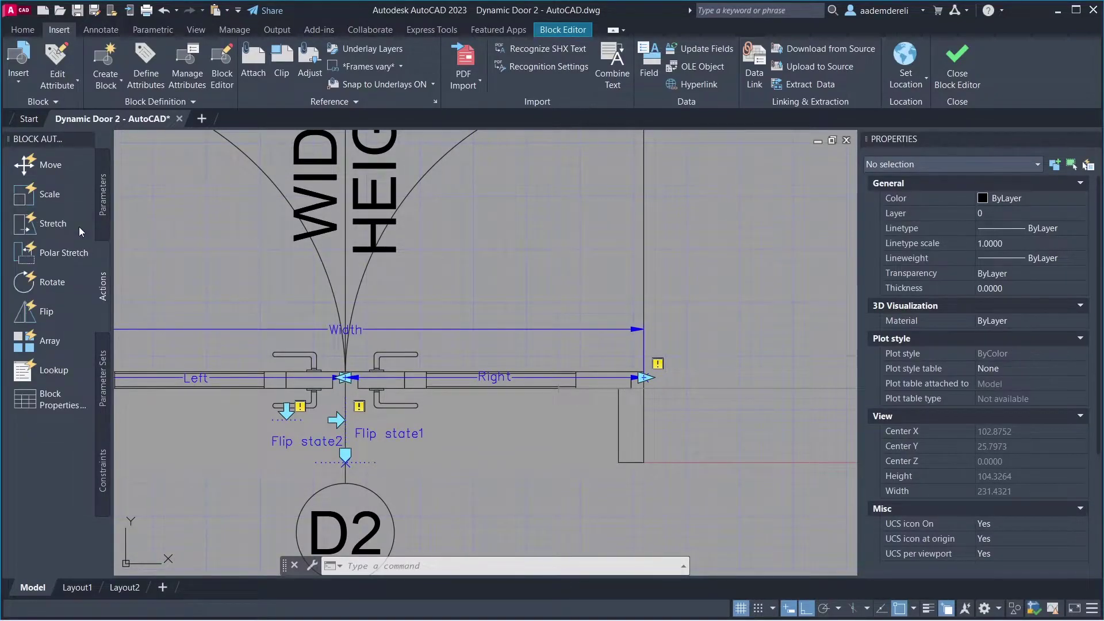
left_click(78, 226)
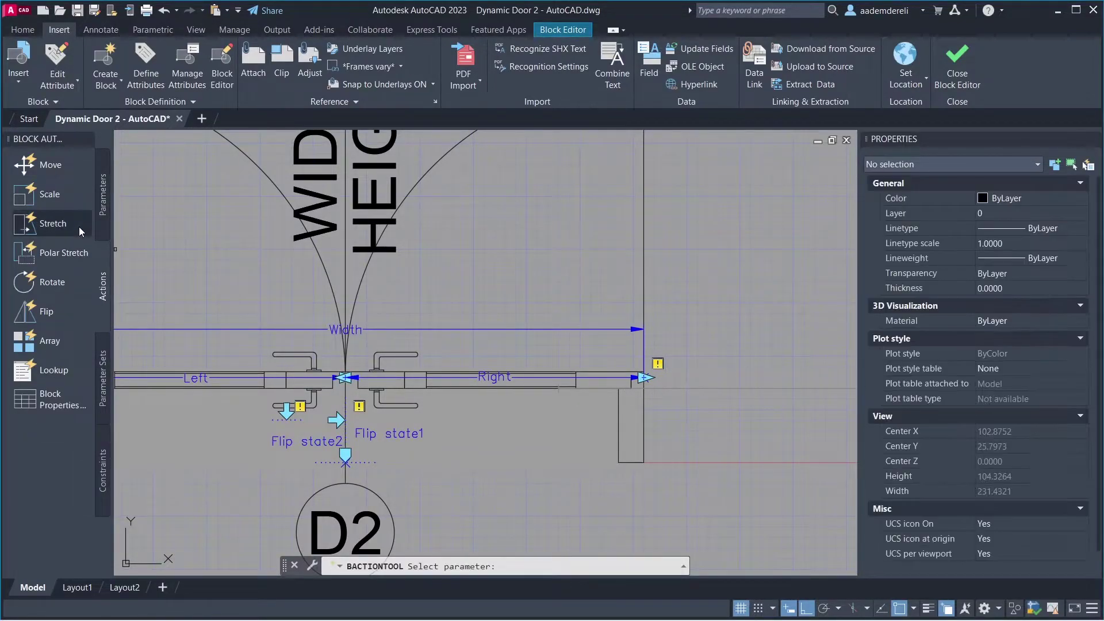
left_click(503, 328)
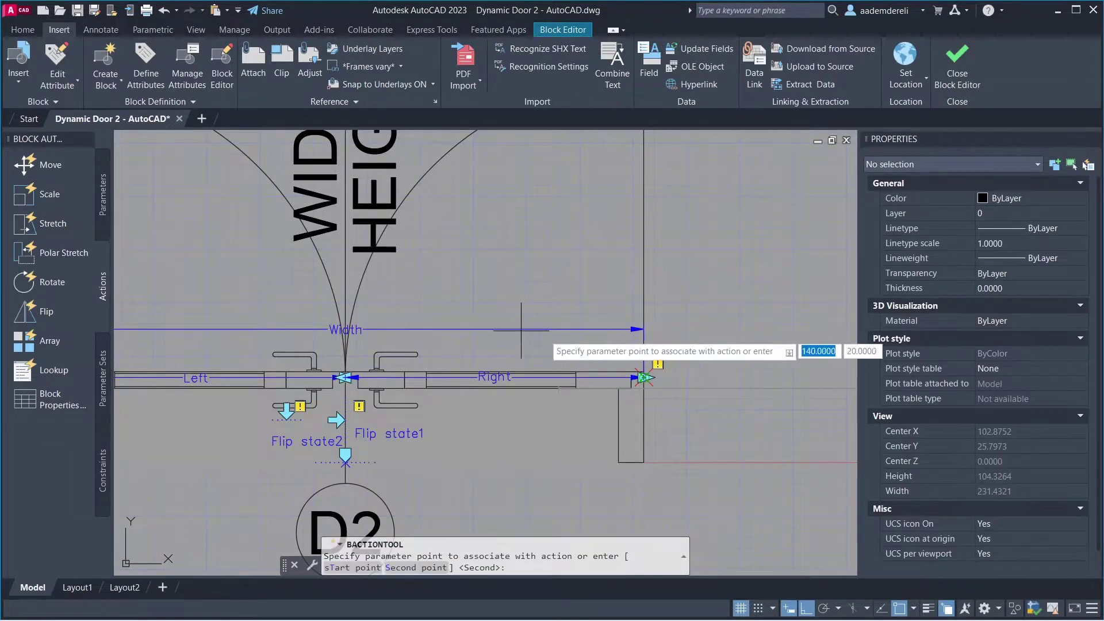
left_click(643, 377)
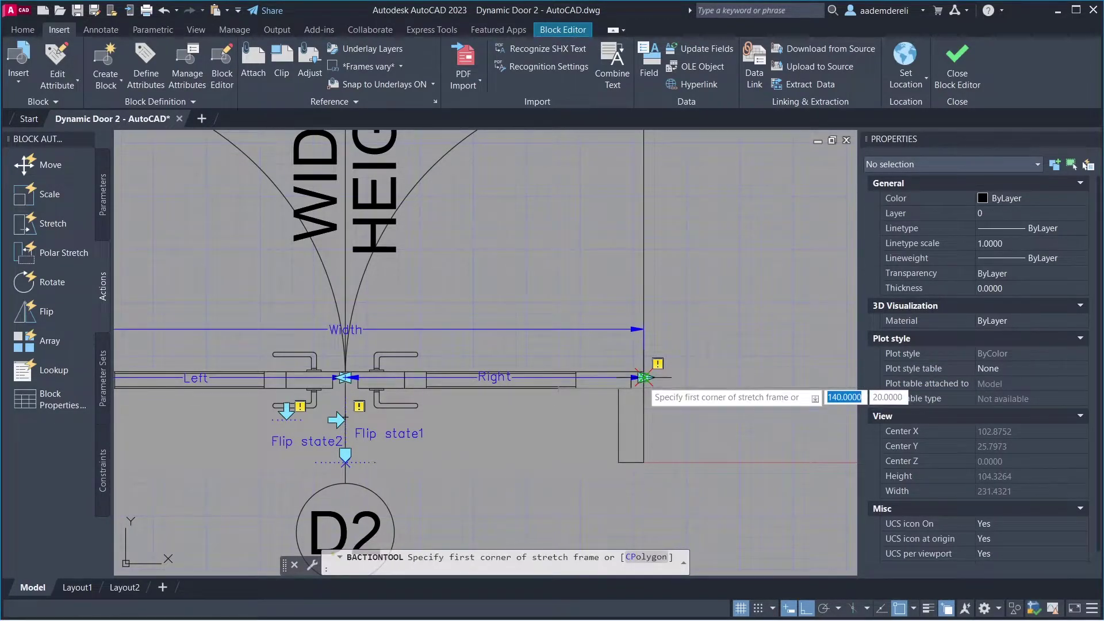
left_click(697, 279)
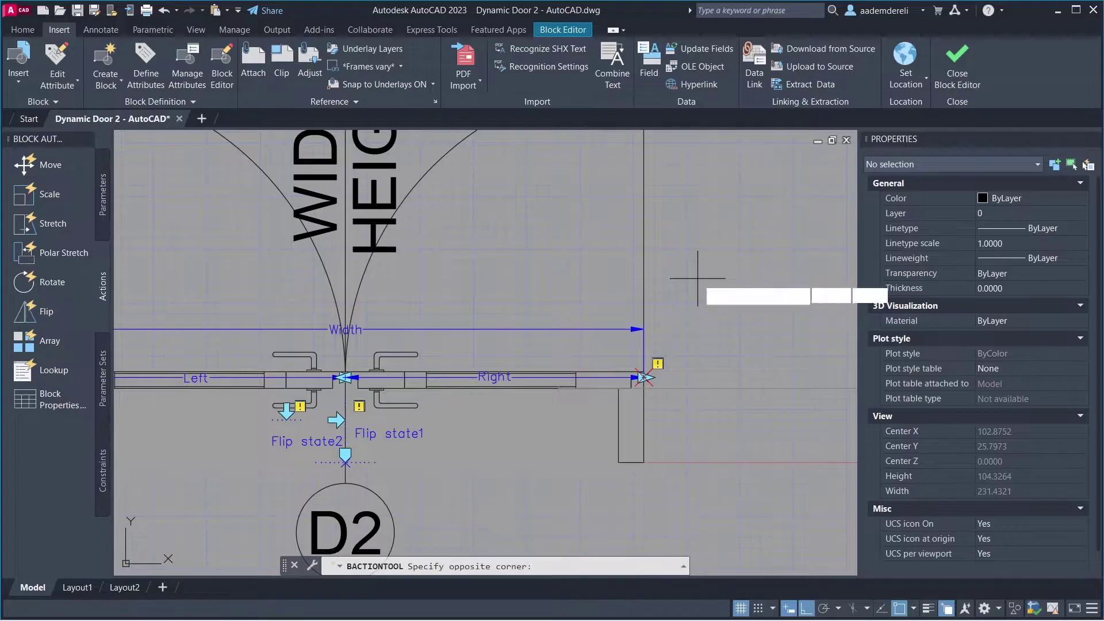
left_click(556, 488)
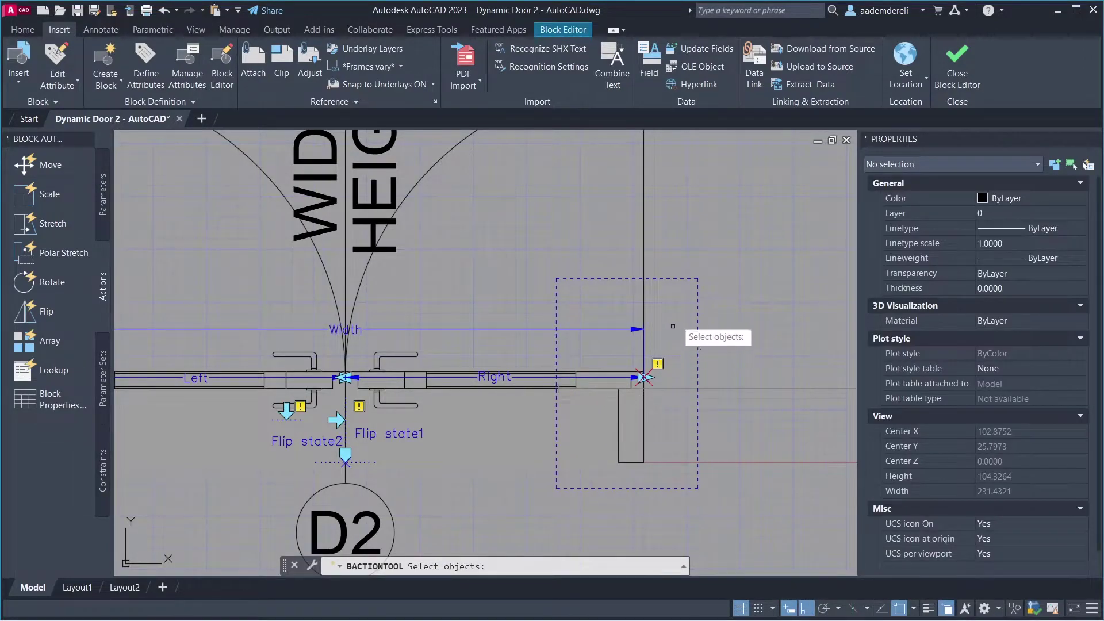
left_click(685, 299)
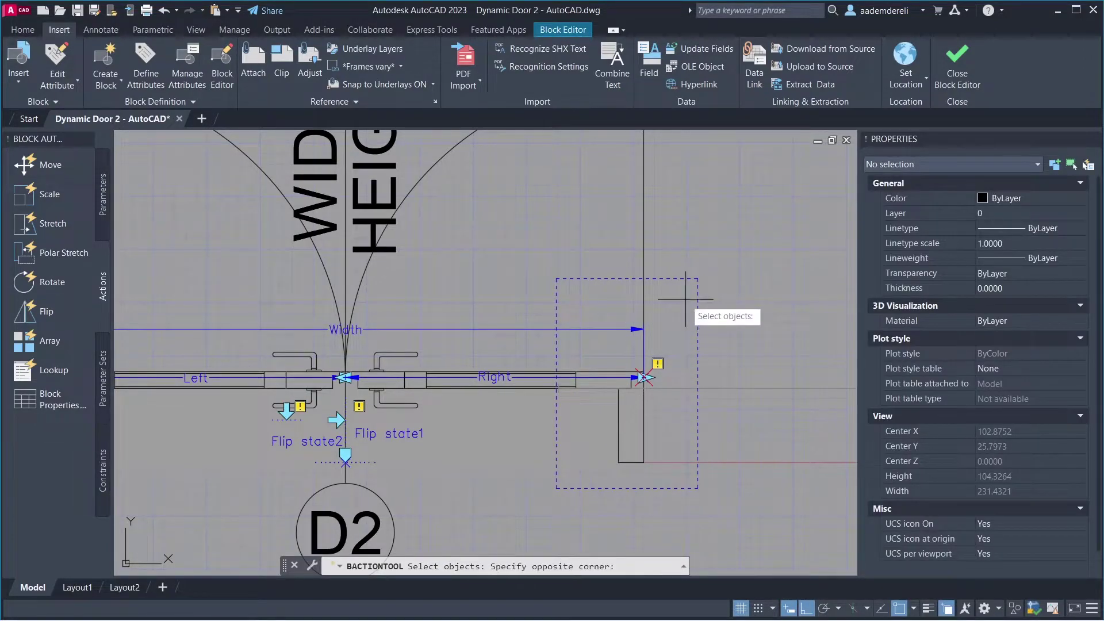
left_click(561, 483)
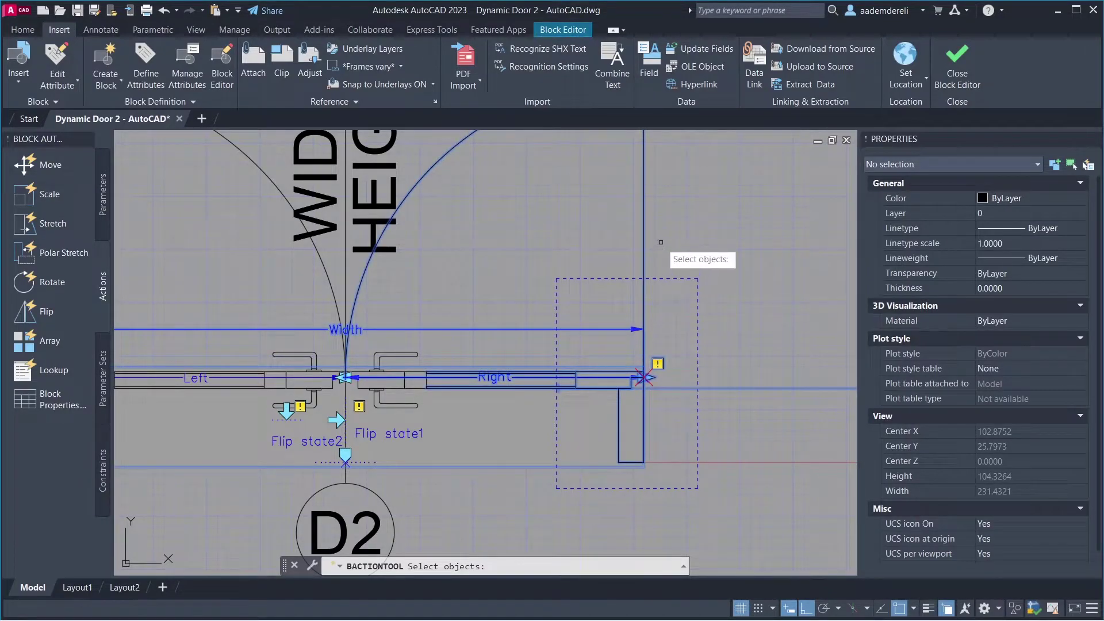
left_click(623, 260)
key("Return")
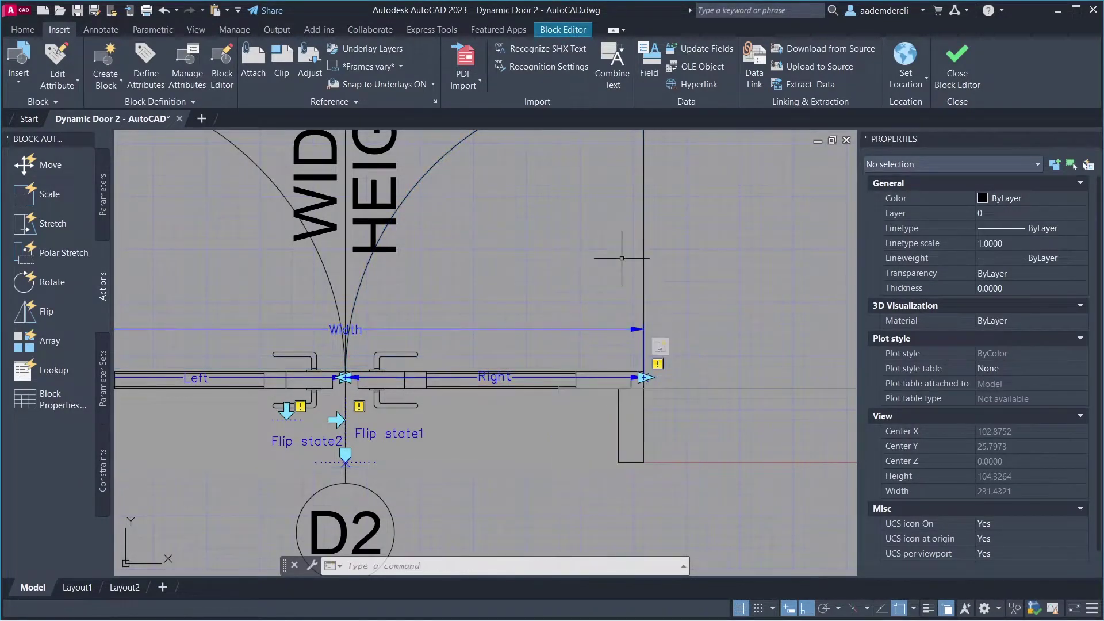
Start a second stretch action on the Width parameter's right end point, framing and selecting the central handles, attributes, flip parameters and D2 circle
scroll(617, 250, "down", 2)
middle_click_drag(579, 226, 535, 288)
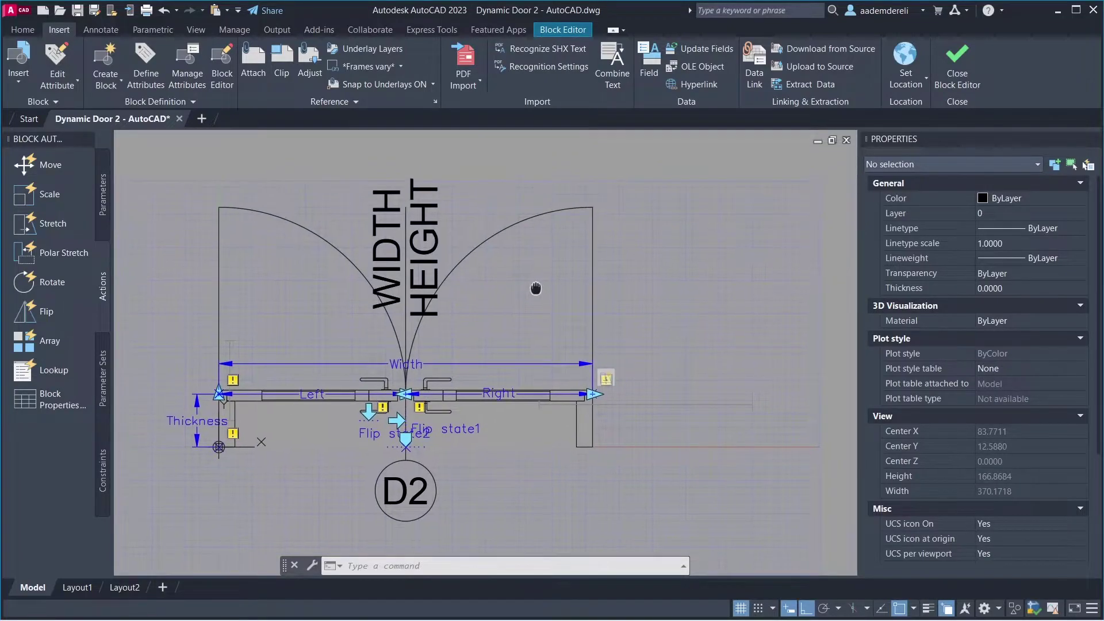
left_click(74, 227)
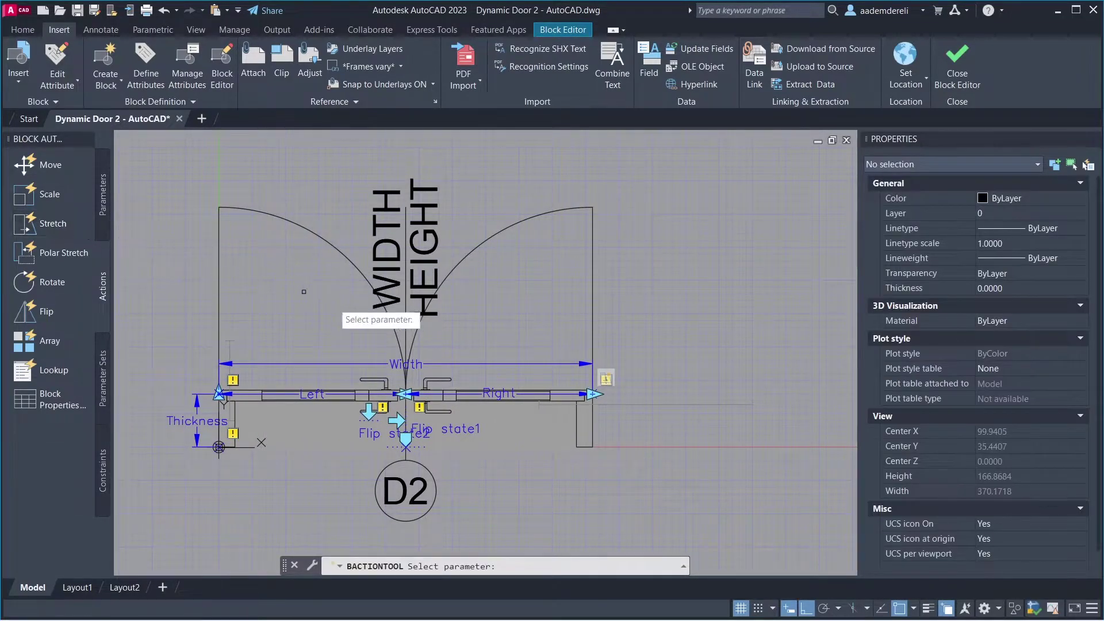
left_click(418, 371)
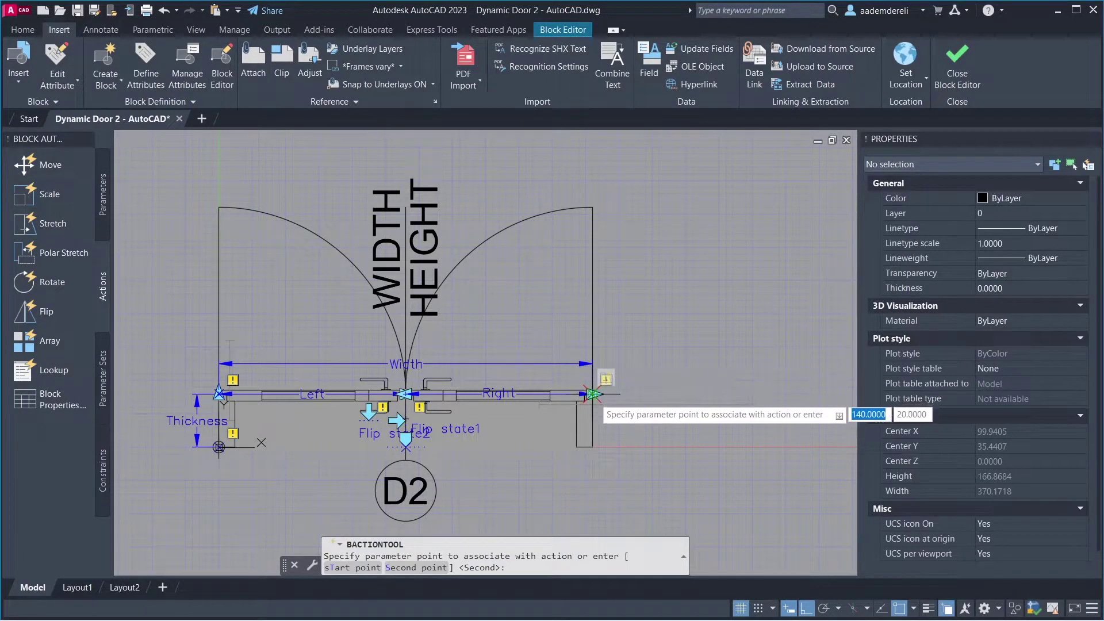
left_click(591, 394)
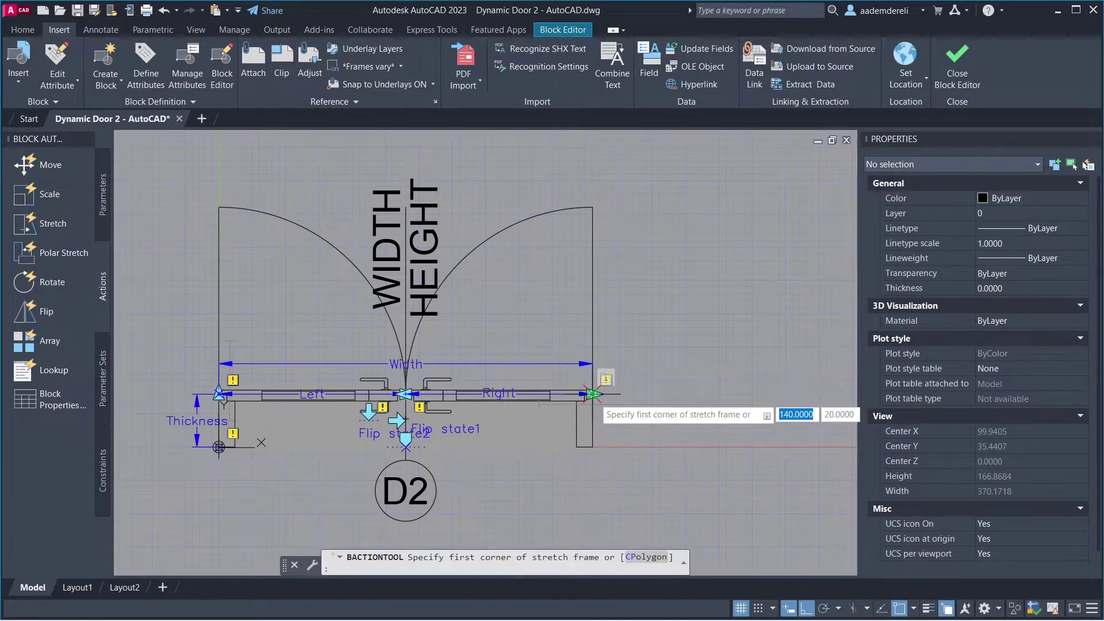
left_click(466, 161)
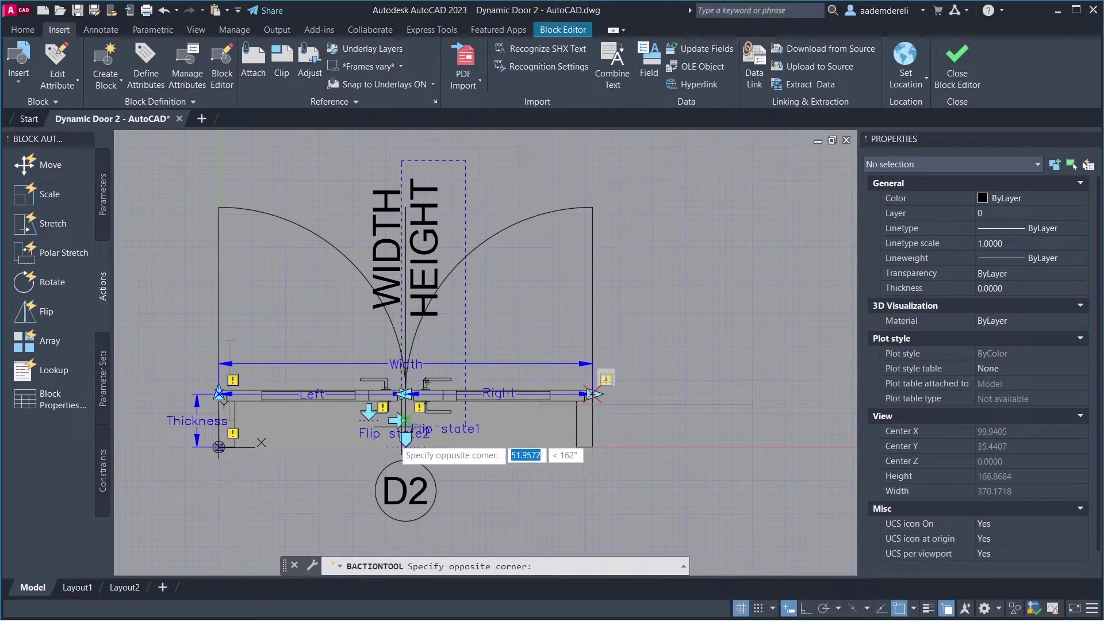
left_click(337, 530)
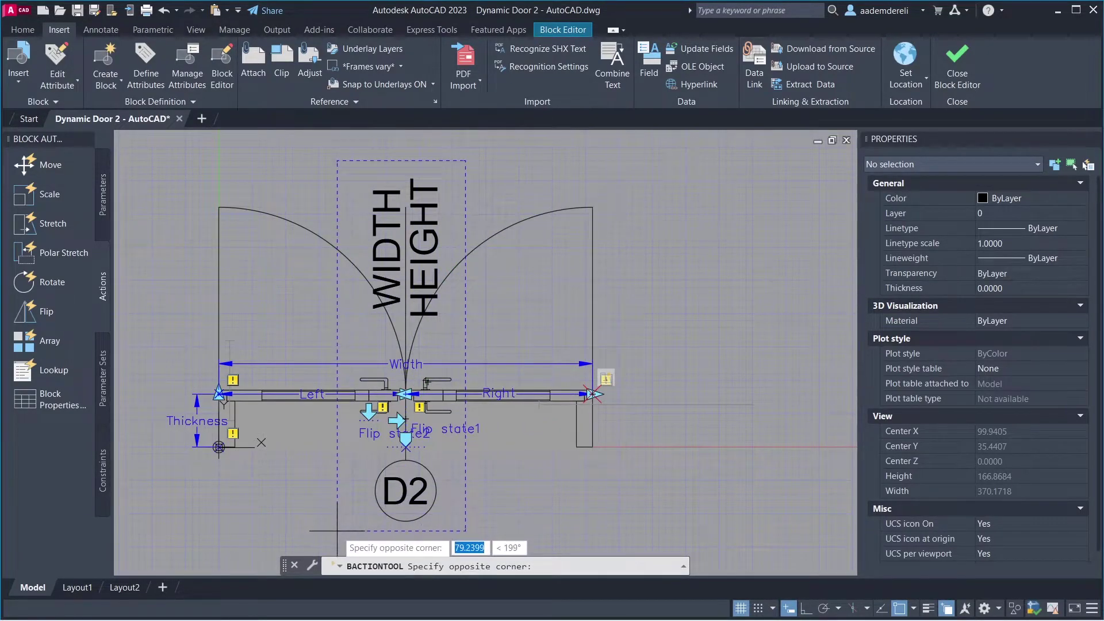
left_click(457, 171)
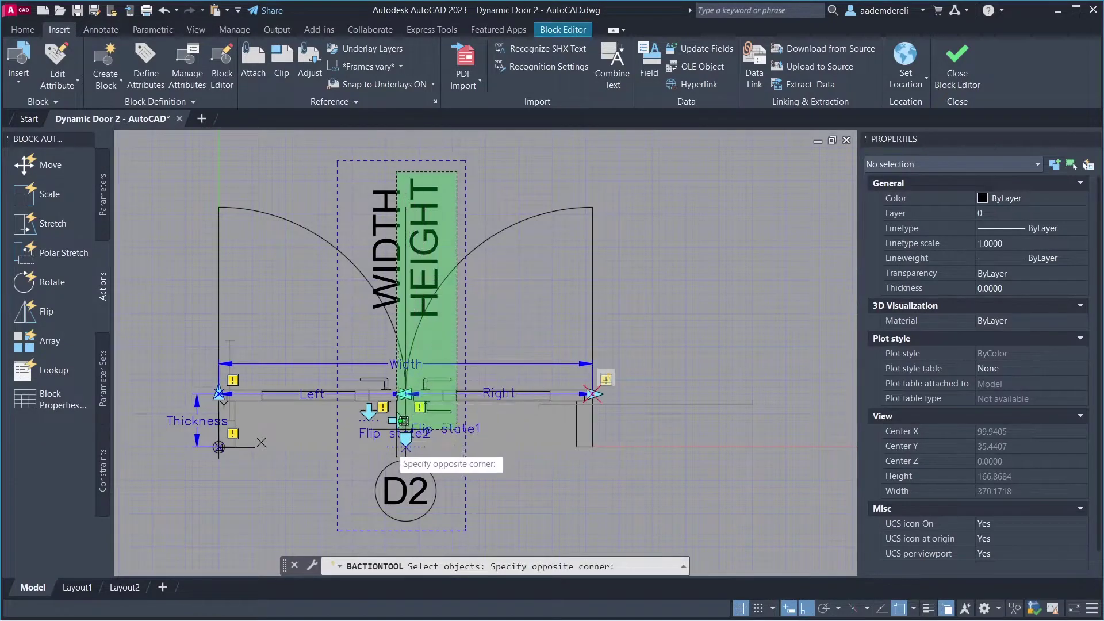
left_click(344, 526)
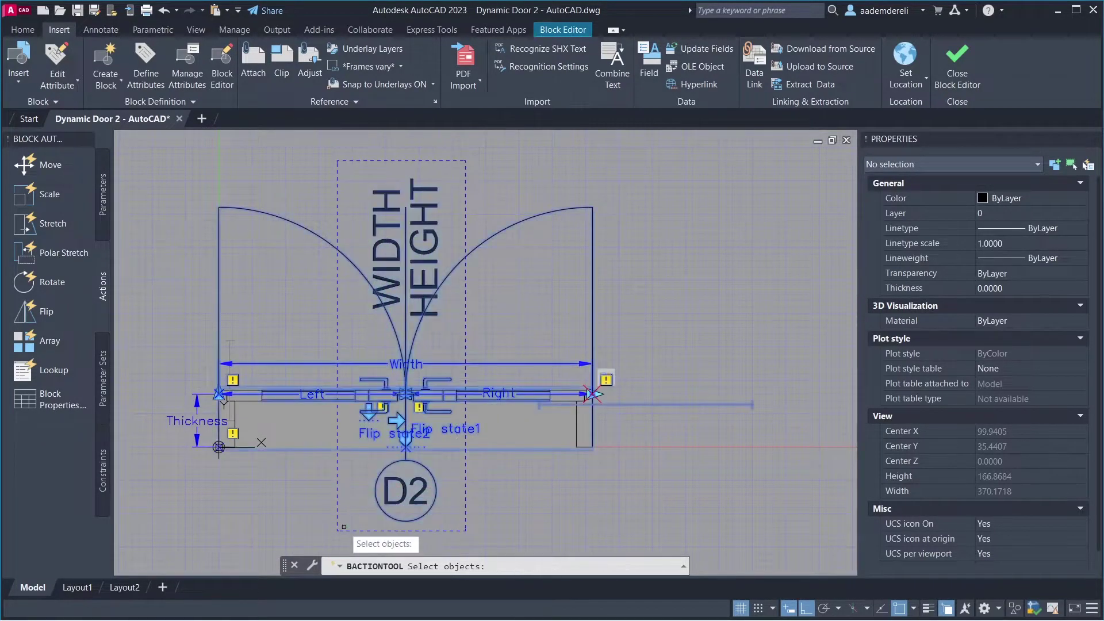
Exclude the wipeout and both door swing arcs from the selection and complete the central stretch action
left_click(355, 460)
left_click(350, 441)
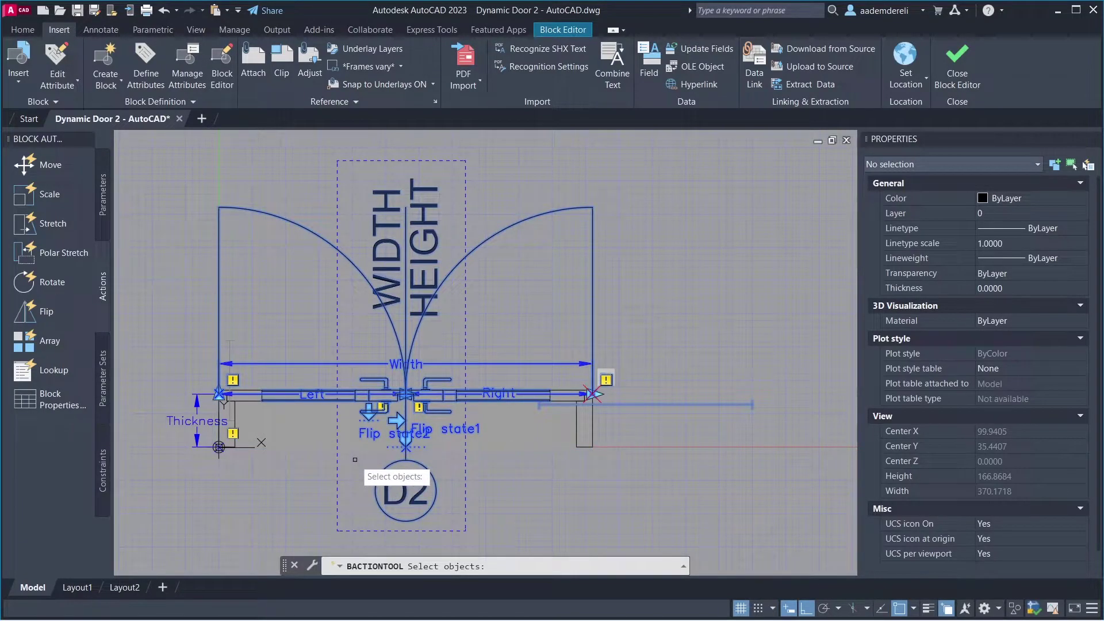
left_click(429, 335)
left_click(415, 328)
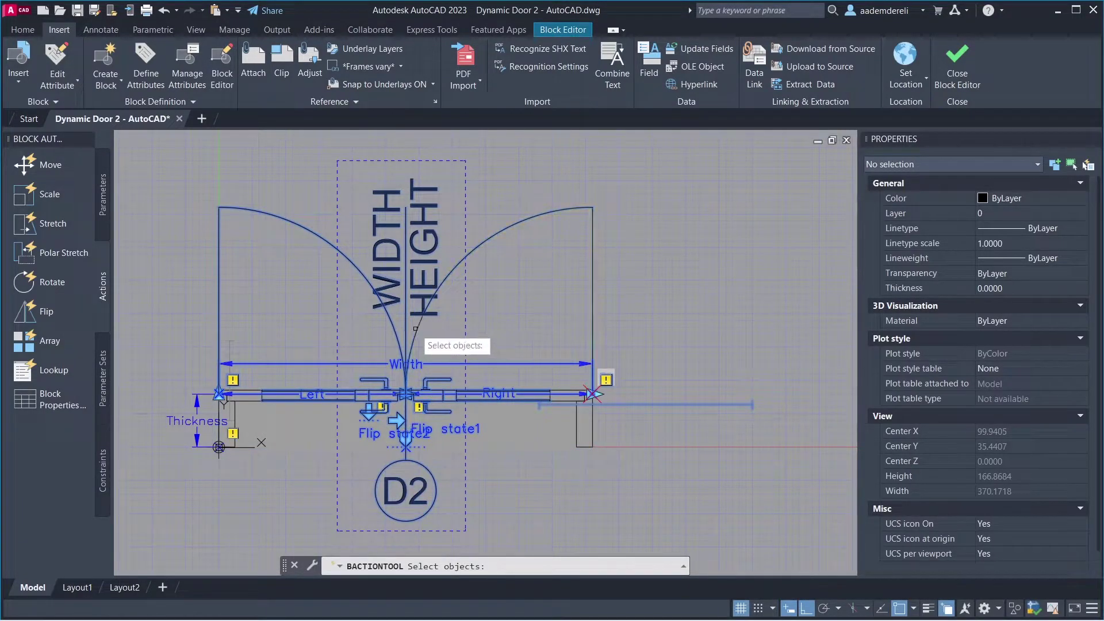
left_click(395, 325)
left_click(381, 329)
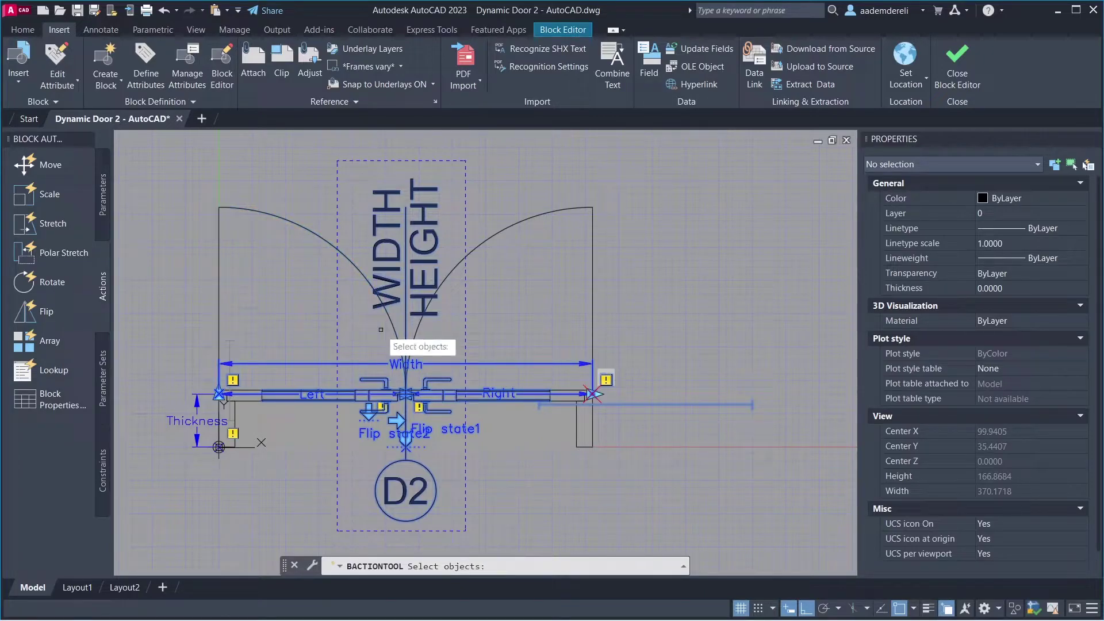
key("Return")
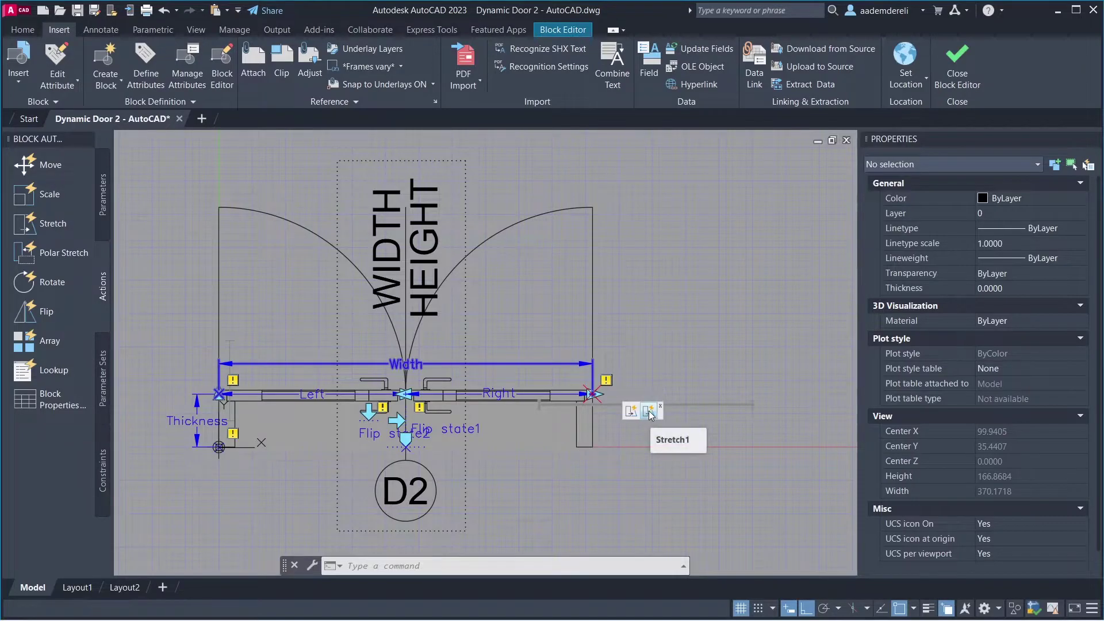
Set the central Width stretch action's distance multiplier to 0.5 and add a scale action to the Width parameter for both door swings
left_click(648, 411)
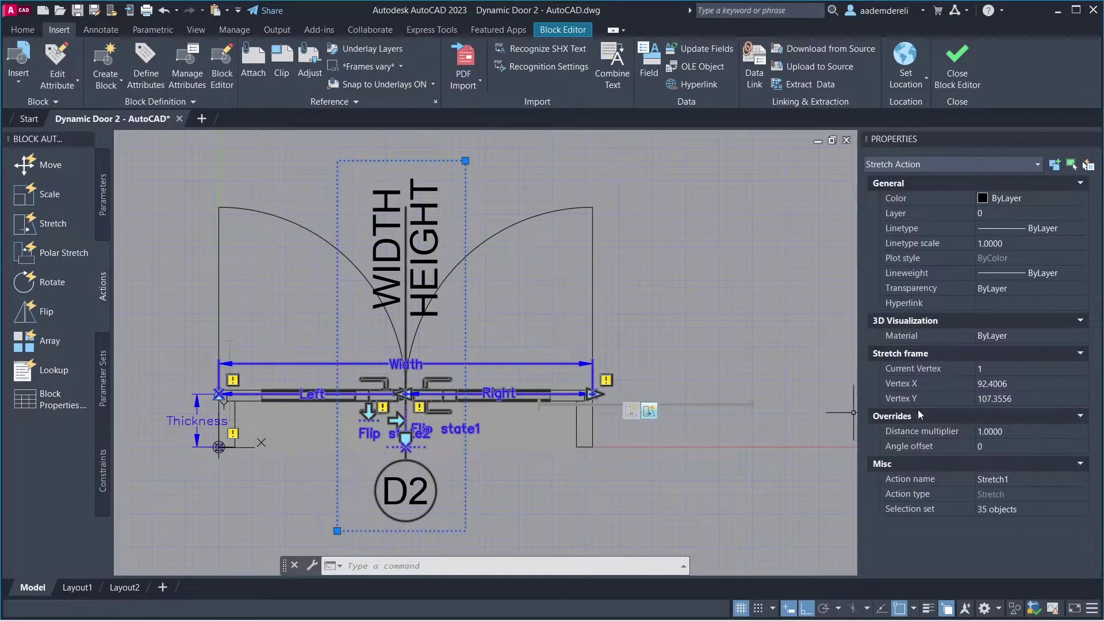
left_click(1016, 434)
type(".5")
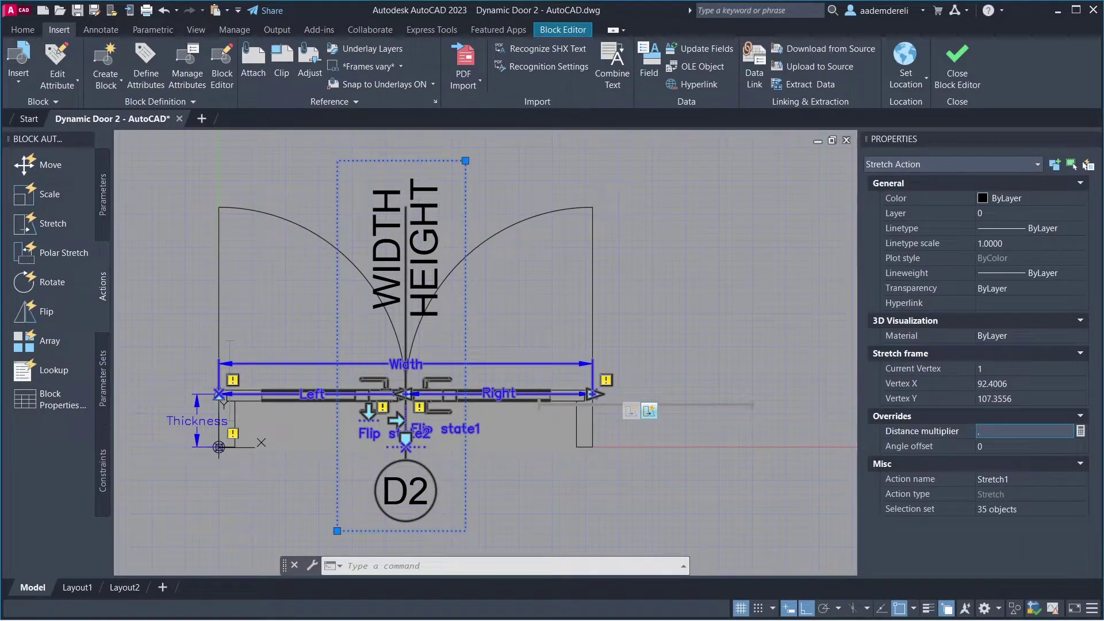
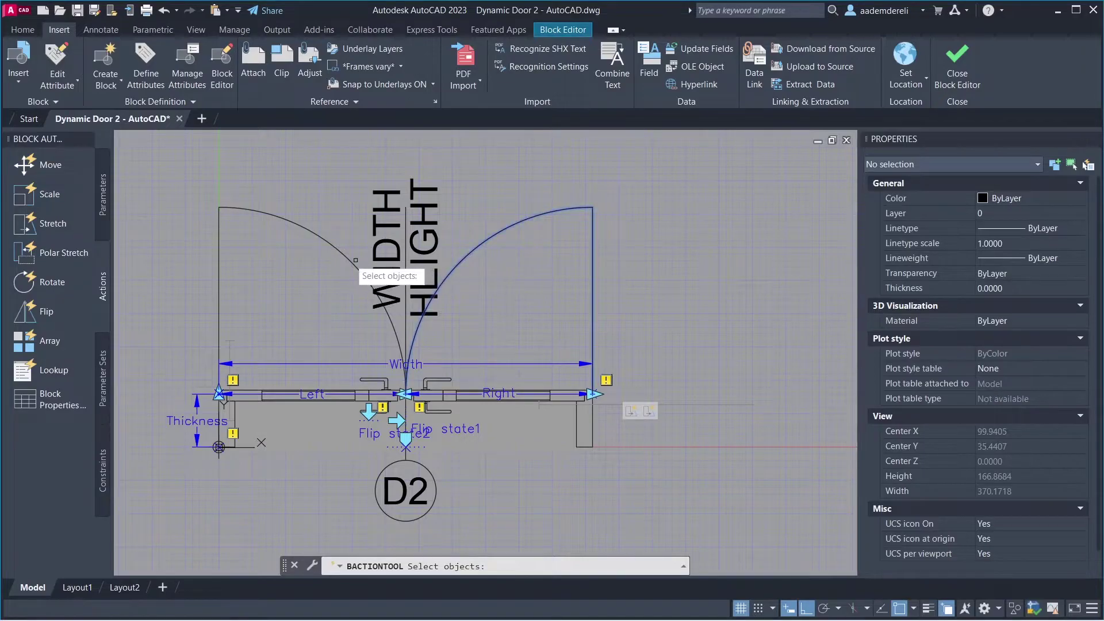
key("Return")
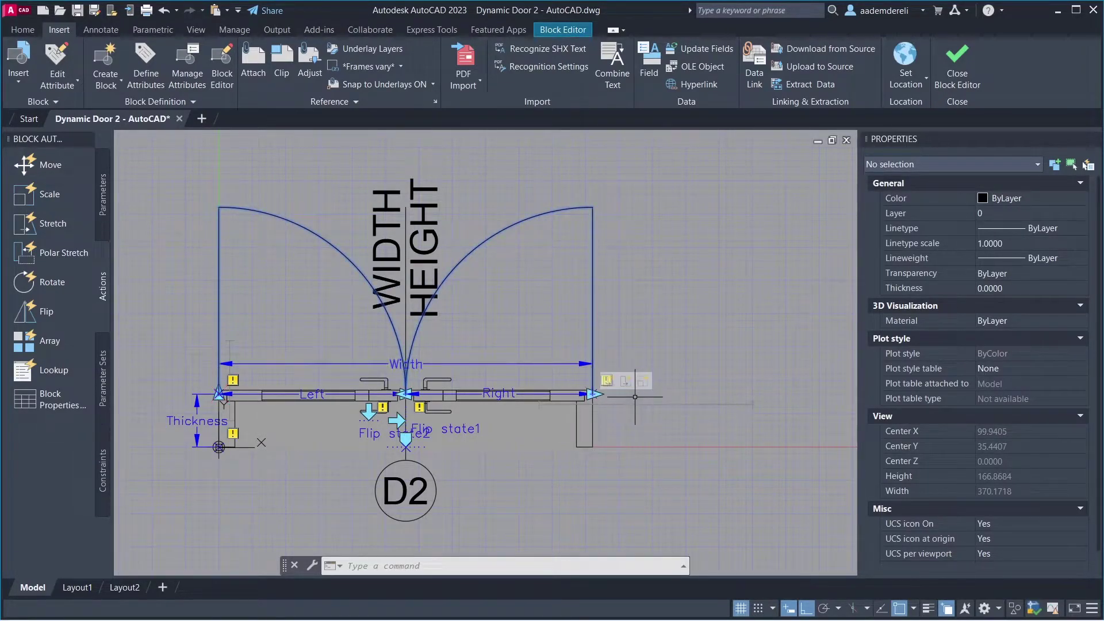
Start a stretch action on the Right parameter's point at the door centre, framing the area around the right handle
scroll(455, 393, "up", 3)
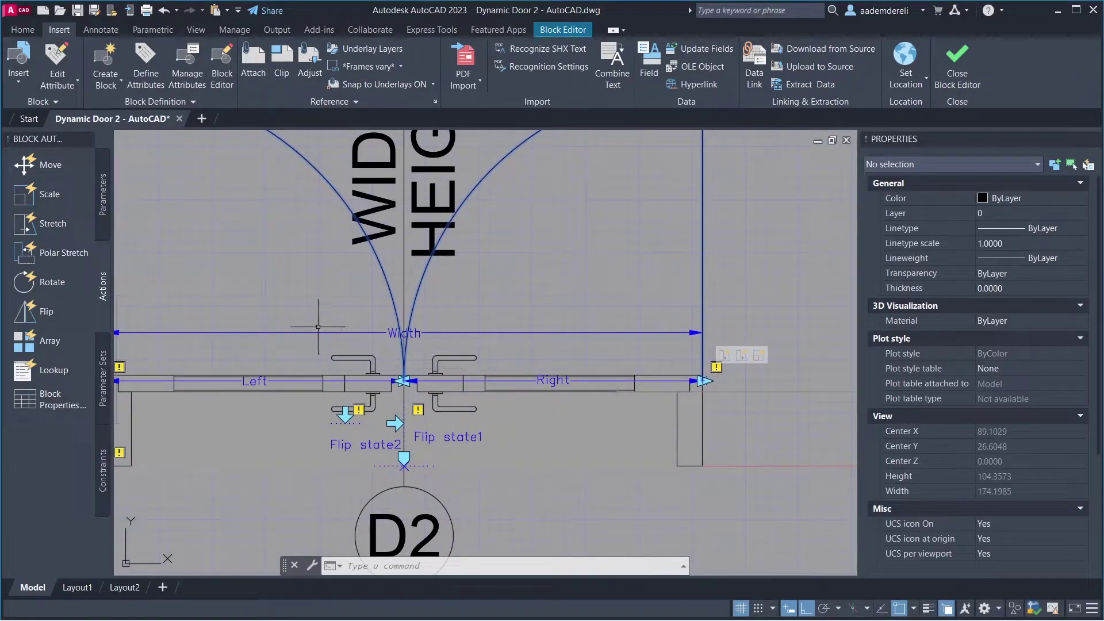
left_click(74, 218)
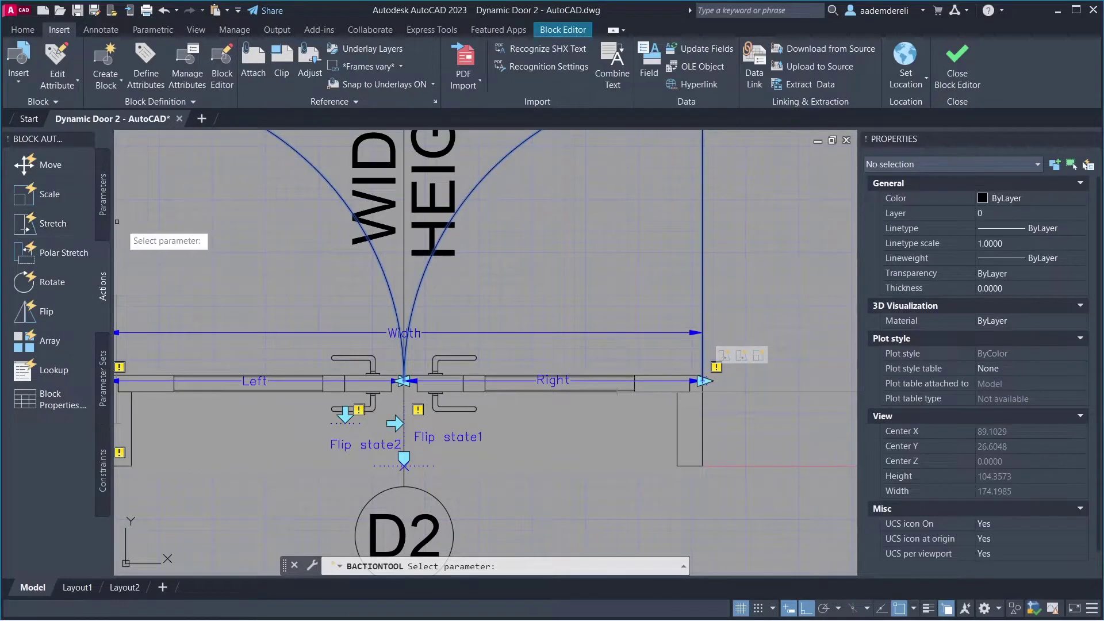
left_click(551, 380)
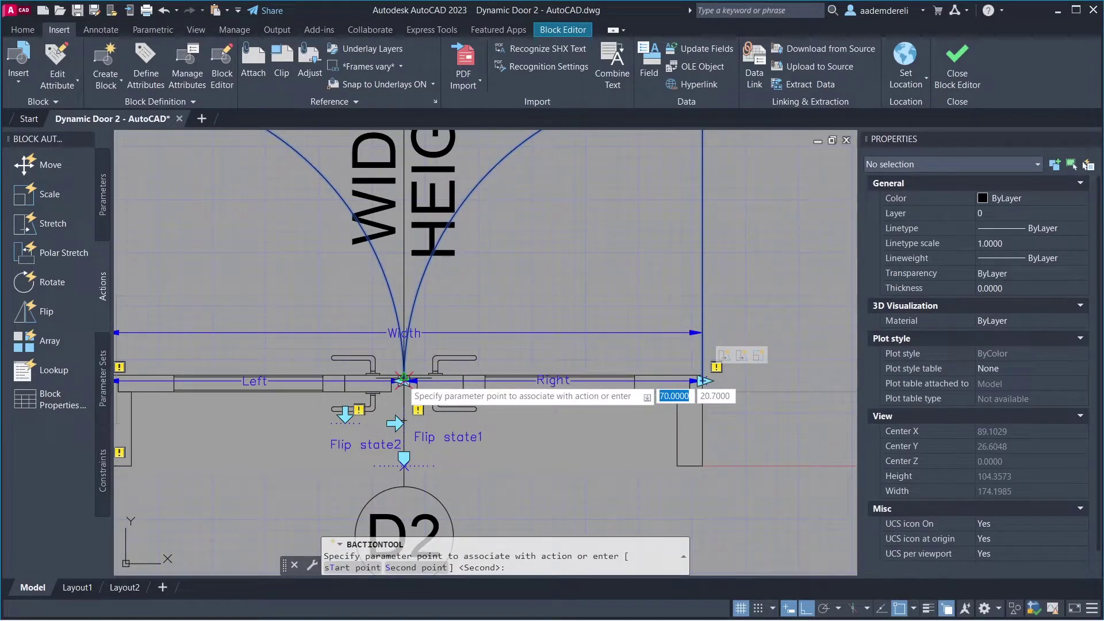
left_click(405, 378)
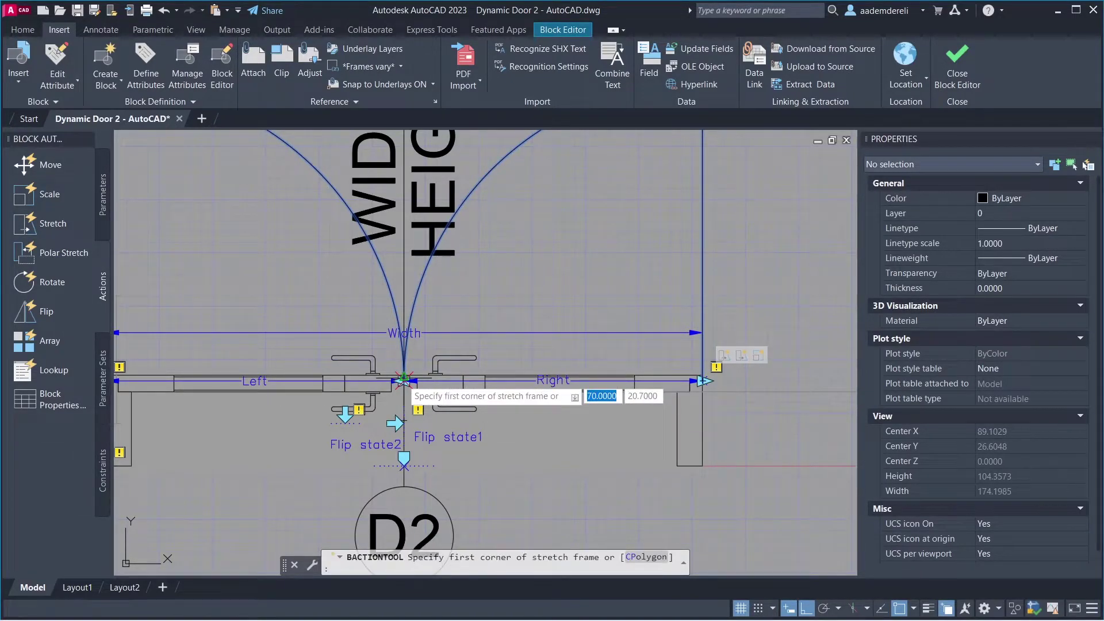
left_click(530, 275)
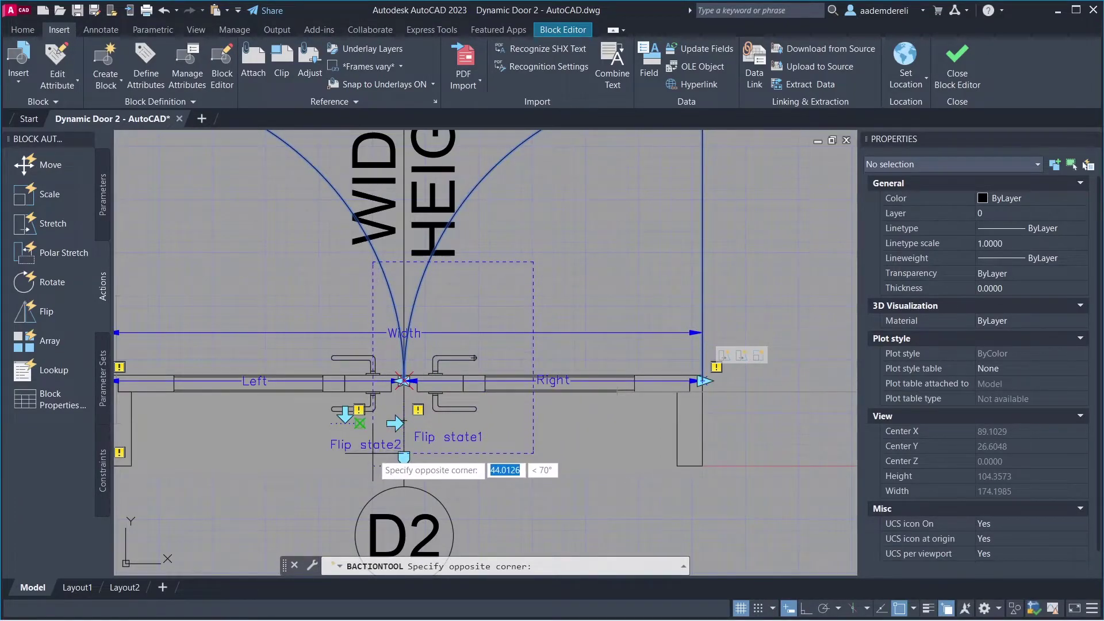
left_click(373, 458)
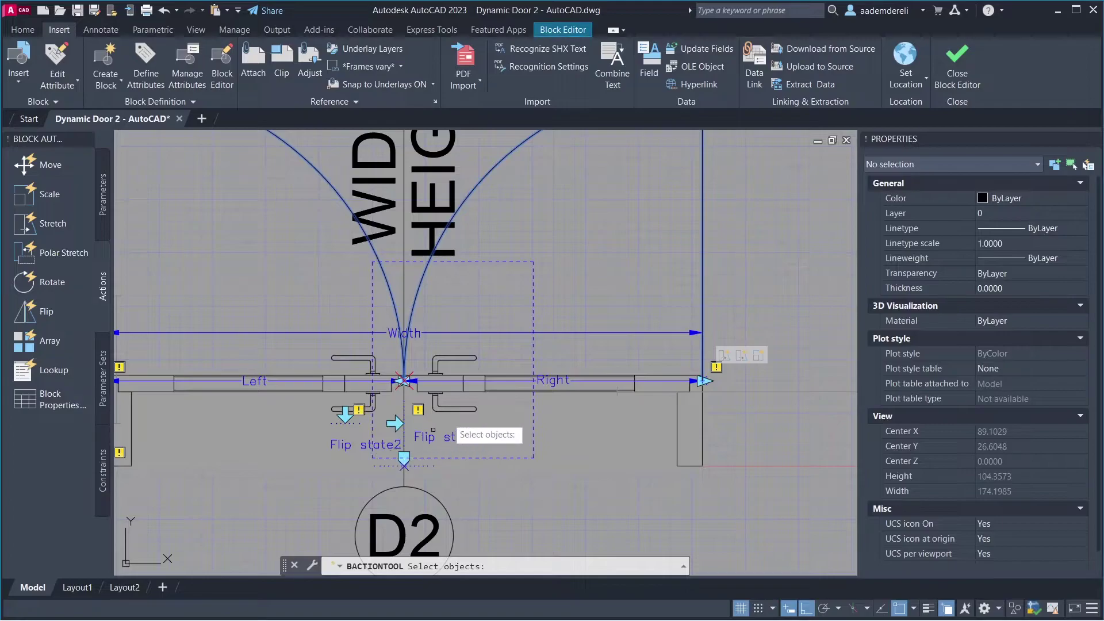
Select the right door leaf and handle for the stretch, exclude the wipeout and Flip state1 parameter, and complete the action
left_click(499, 348)
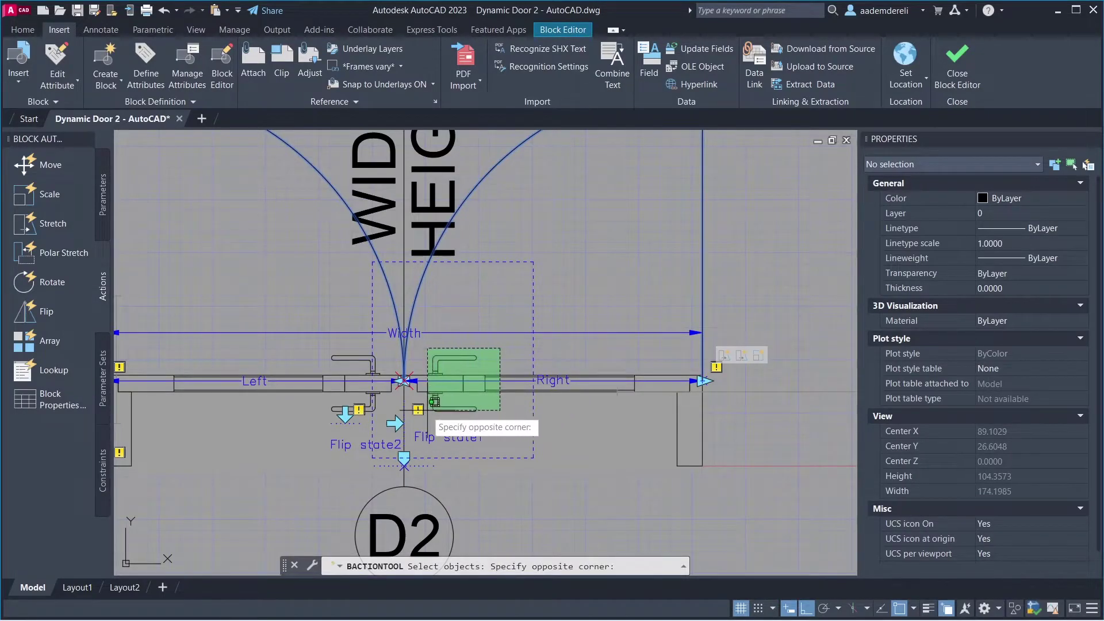
left_click(421, 407)
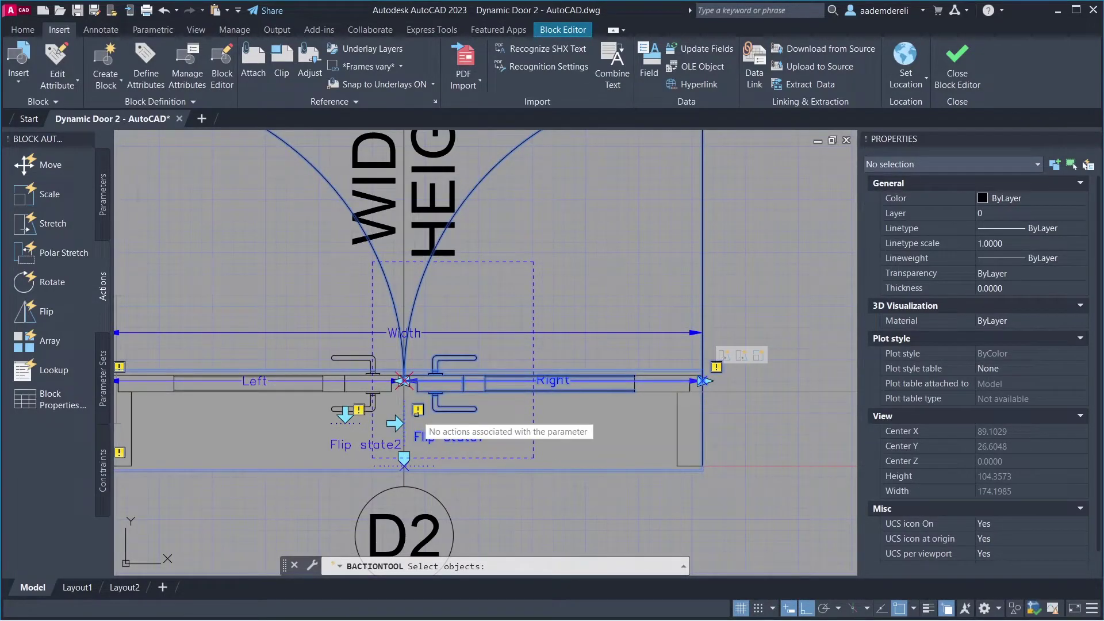
left_click(514, 480)
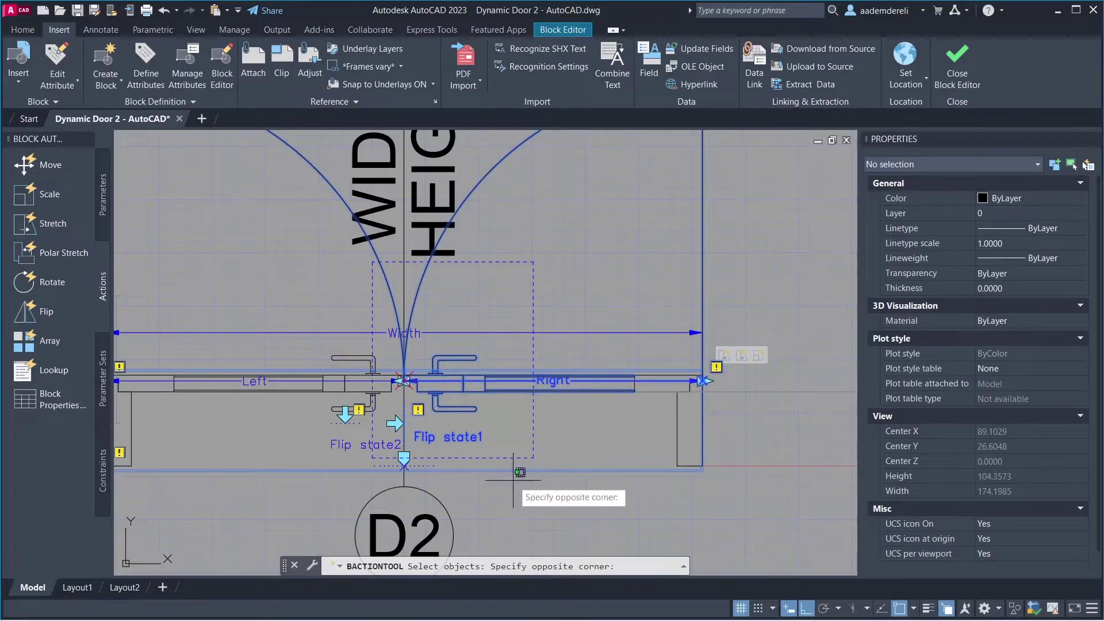
left_click(454, 428)
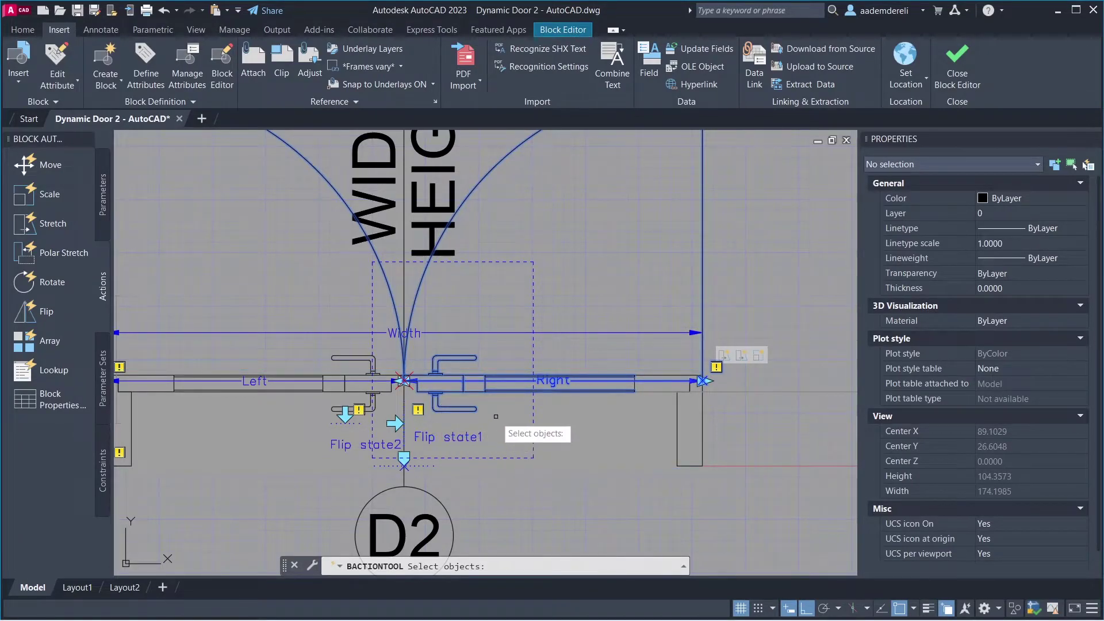
key("Return")
Start a stretch action on the Left parameter's point at the door centre, framing from above the attributes to below the D2 circle
scroll(518, 423, "down", 2)
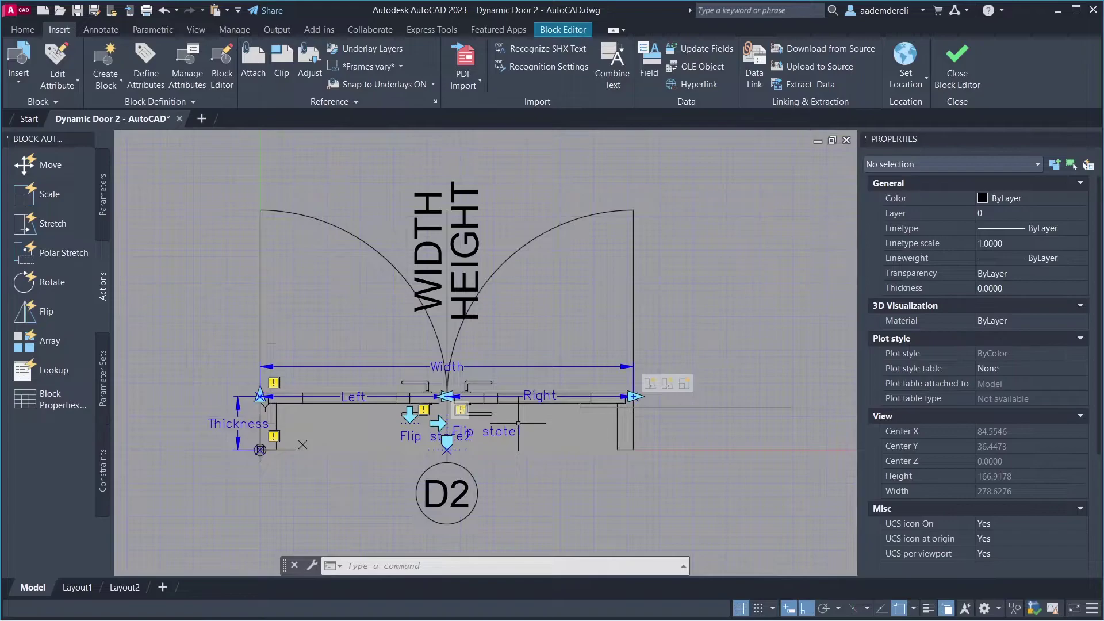
left_click(83, 219)
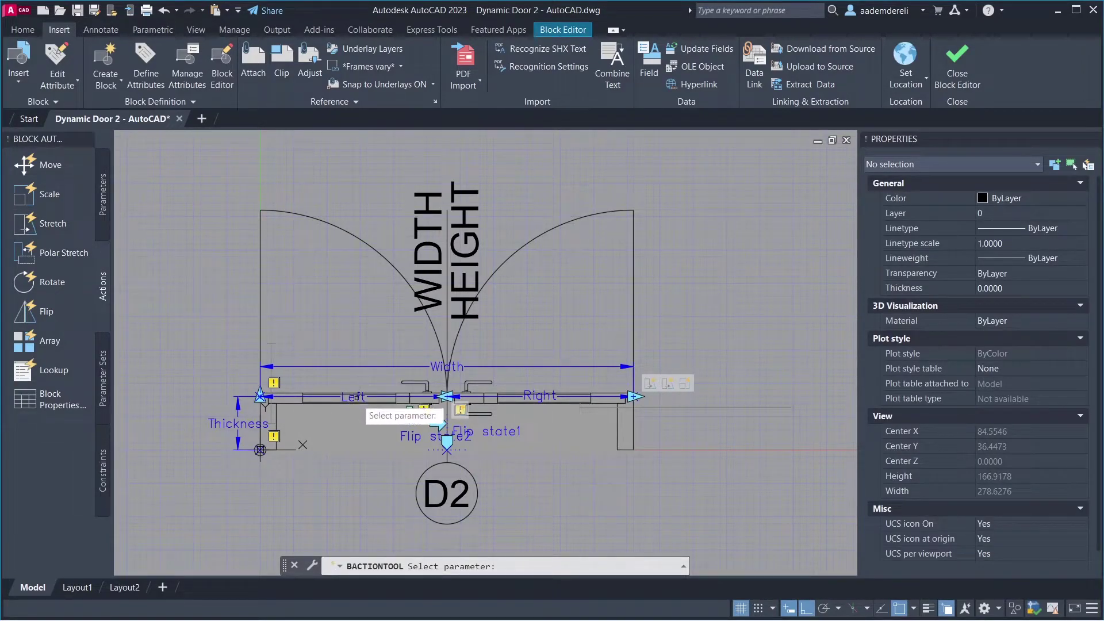
left_click(352, 396)
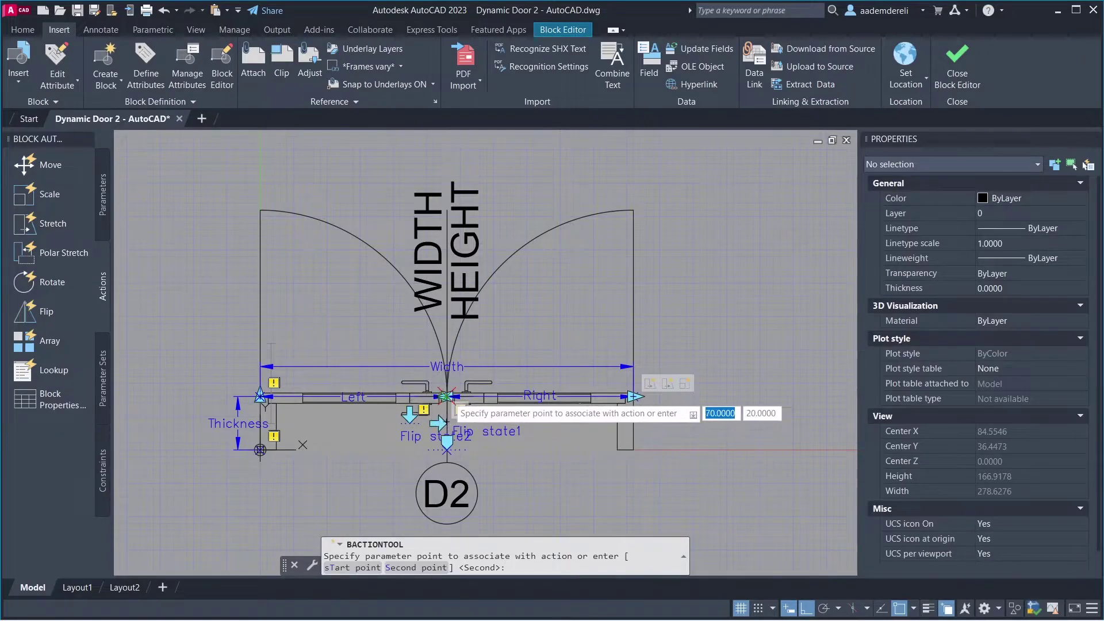
left_click(446, 396)
left_click(513, 162)
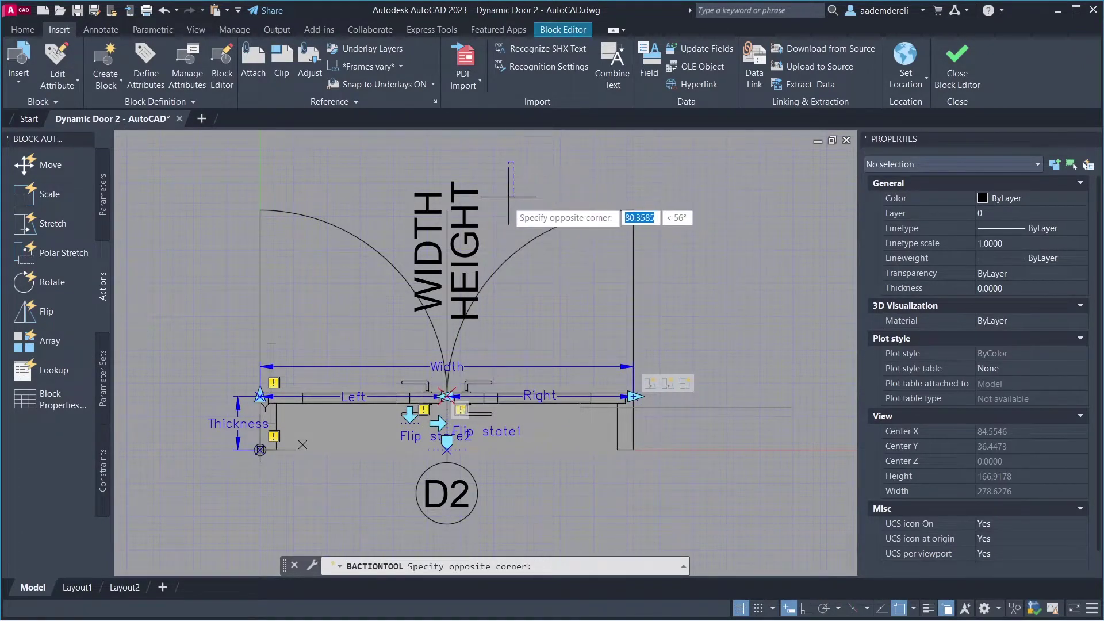
left_click(366, 529)
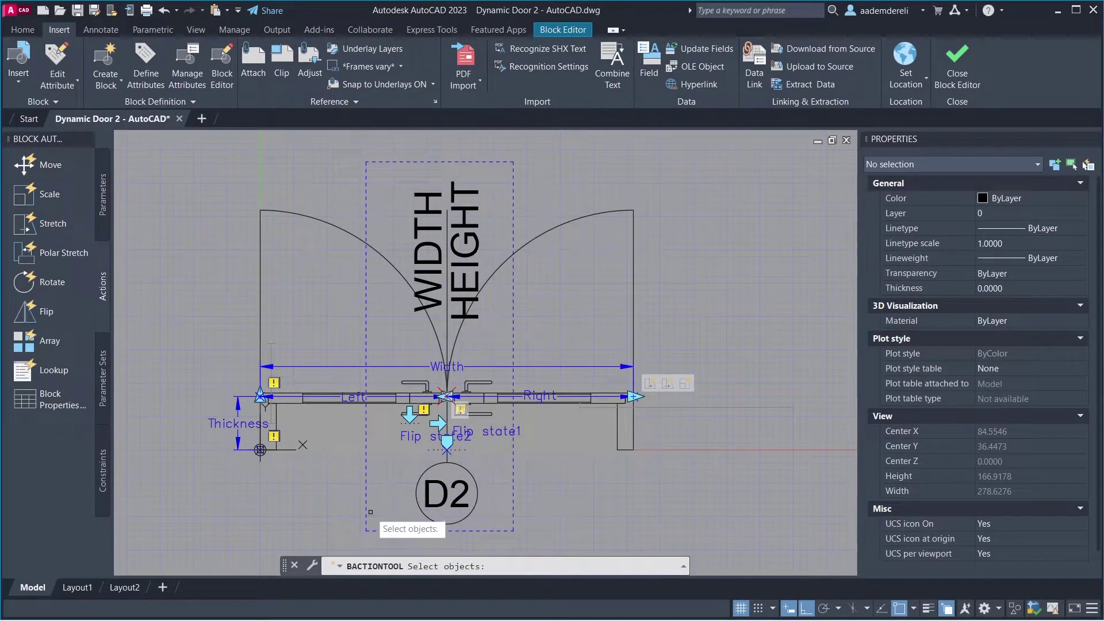
Select the left door leaf and the left handle on both sides of the door as objects to stretch
scroll(424, 402, "up", 3)
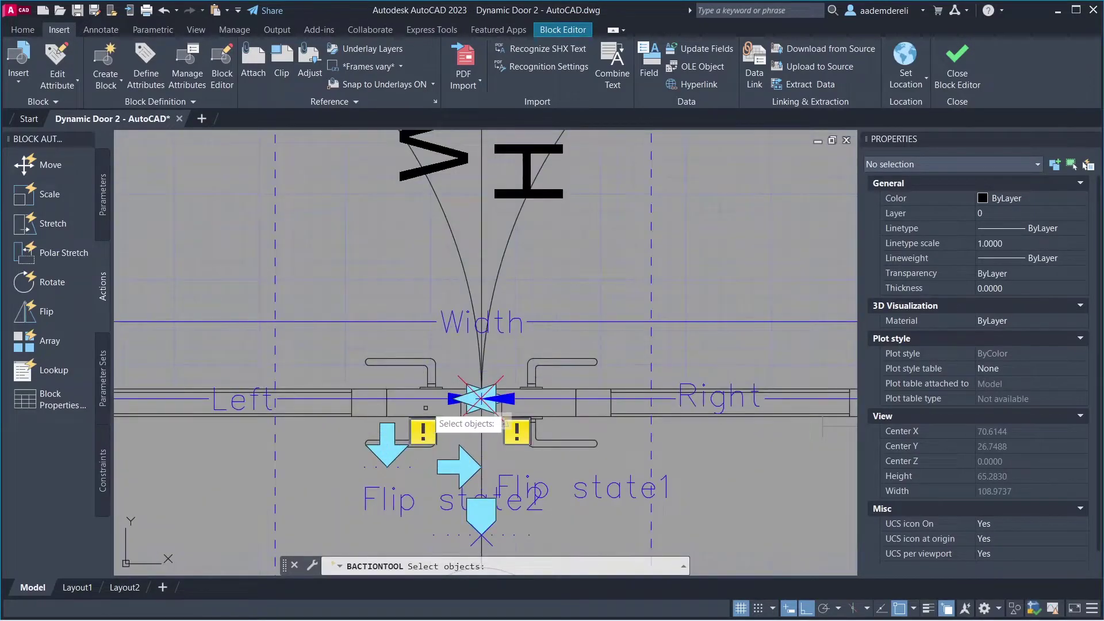
left_click(449, 348)
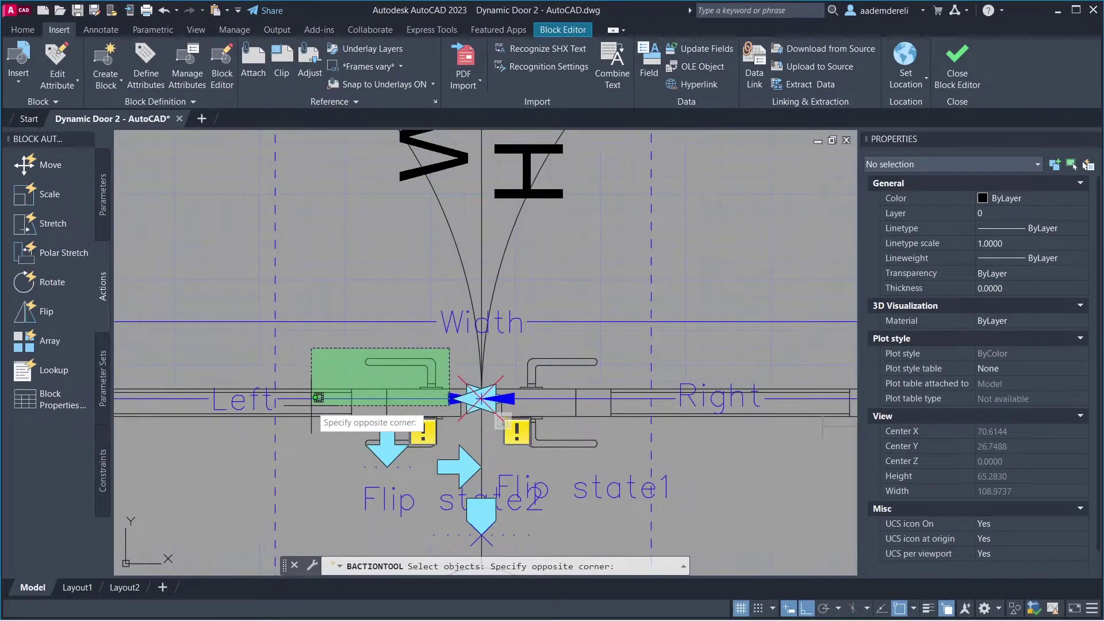
left_click(312, 407)
left_click(329, 425)
left_click(296, 387)
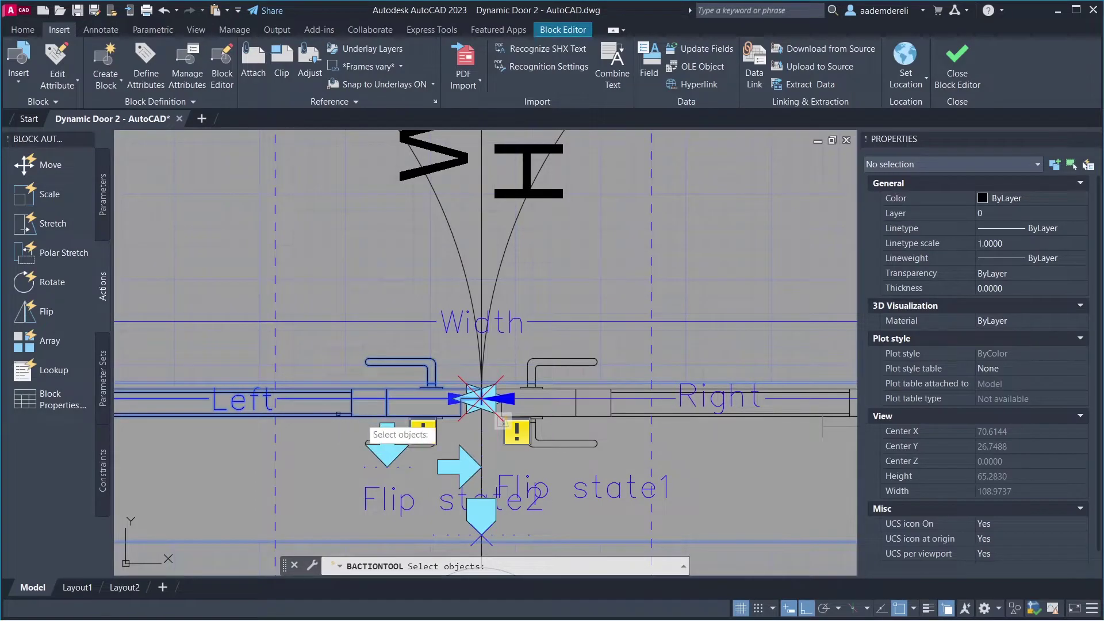
scroll(433, 437, "up", 2)
left_click(452, 459)
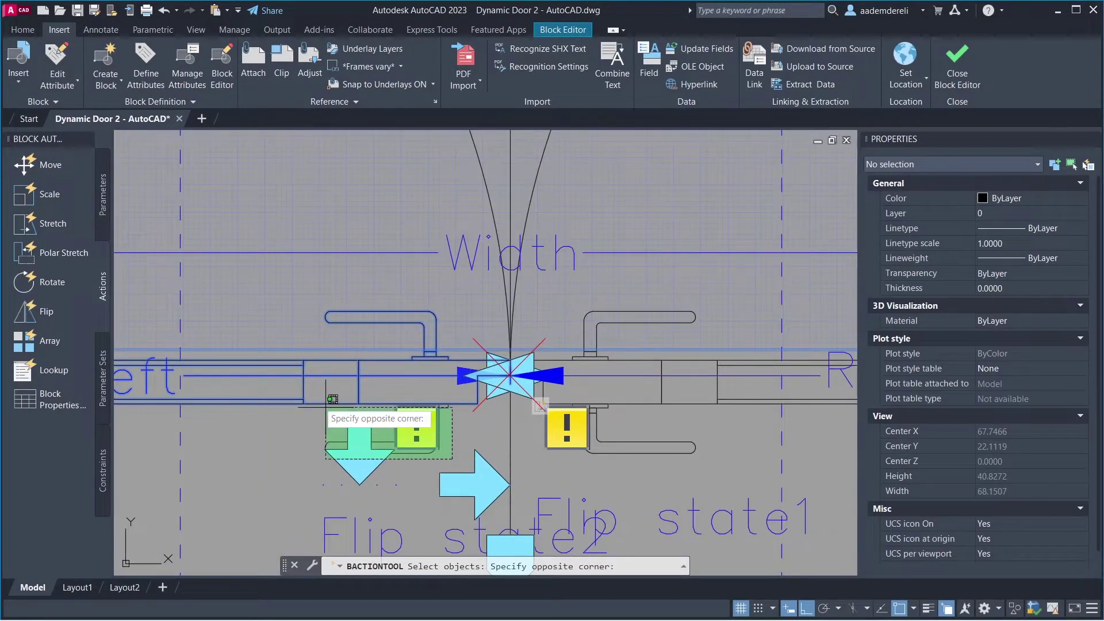
left_click(300, 382)
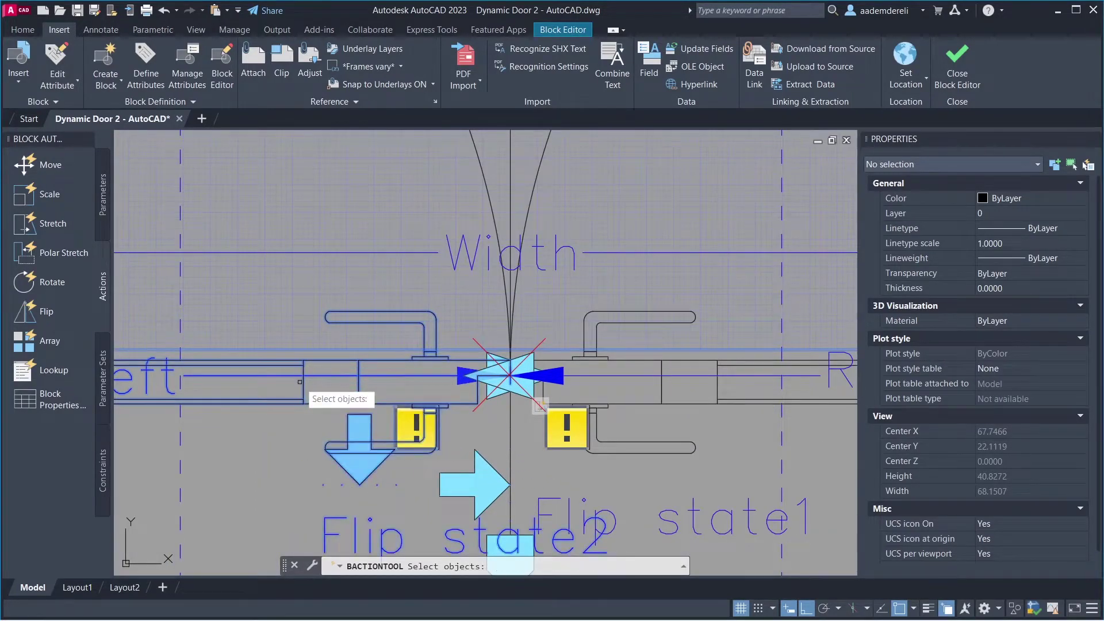
Exclude the Flip state2 parameter and the wipeout from the Left stretch selection
left_click(389, 472, "shift")
left_click(329, 500, "shift")
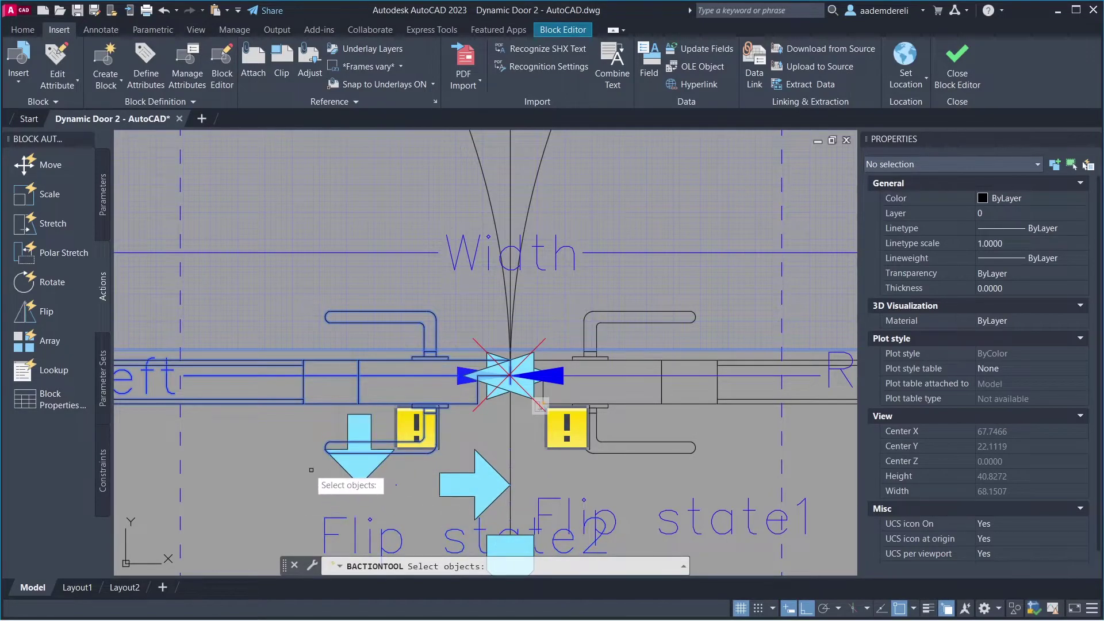
scroll(356, 322, "down", 3)
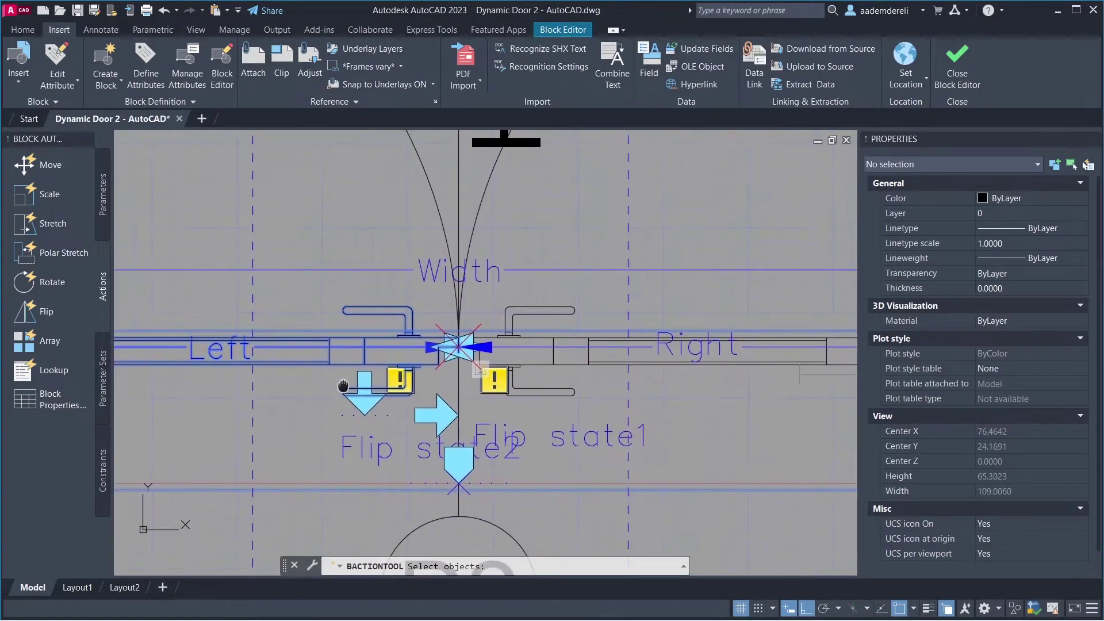
left_click(316, 447)
left_click(300, 494)
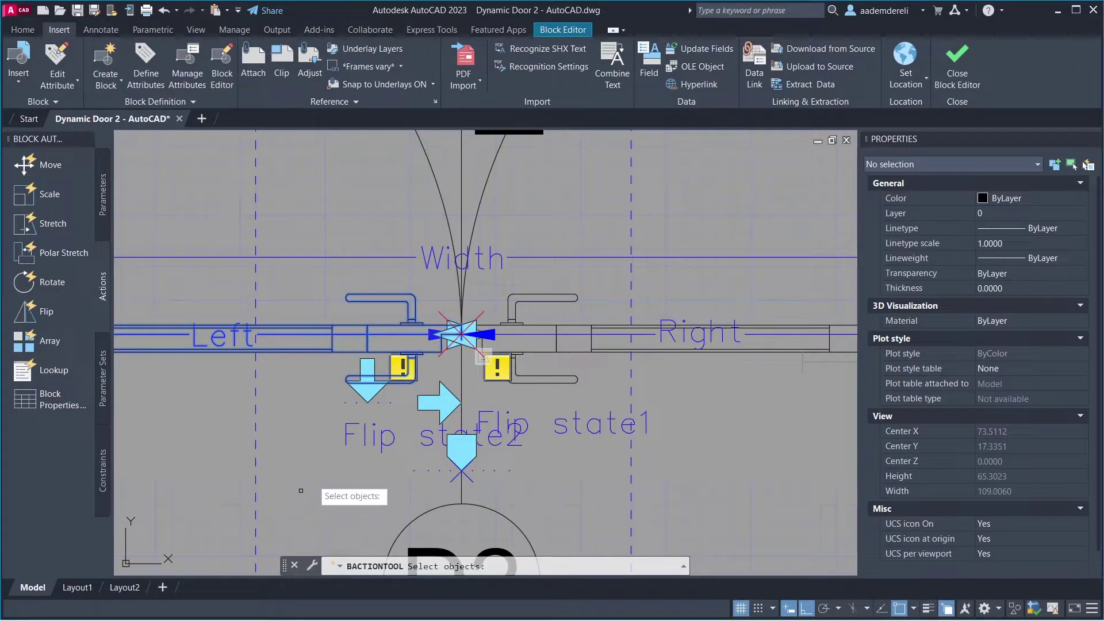
Add the Width and Height attributes, the centre line and the D2 circle to the selection and complete the Left stretch action
scroll(334, 441, "down", 4)
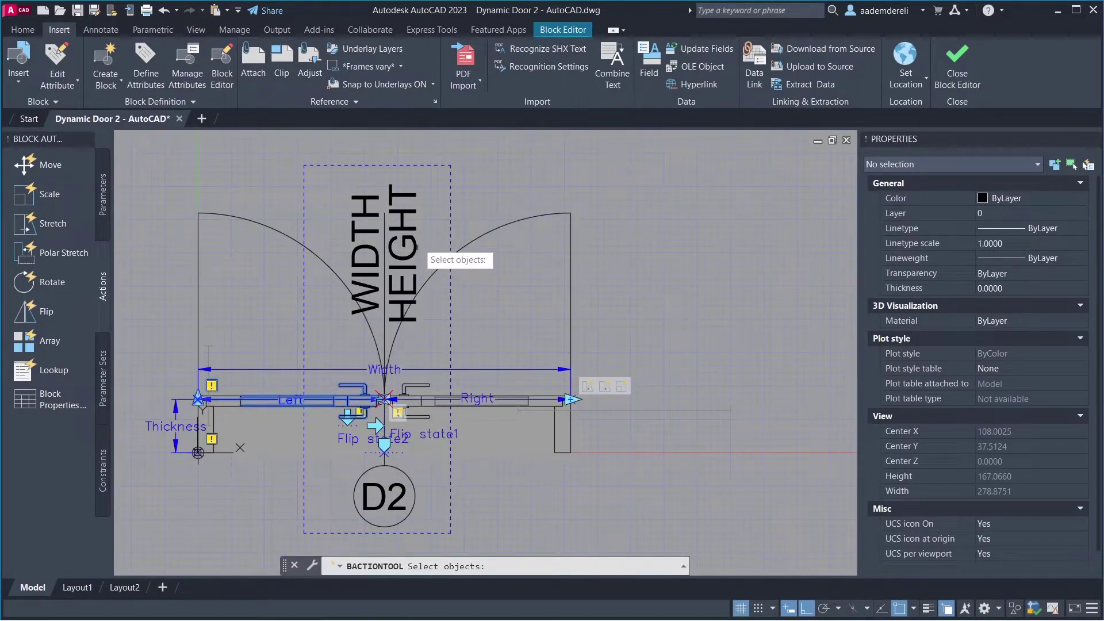
left_click(430, 218)
left_click(366, 245)
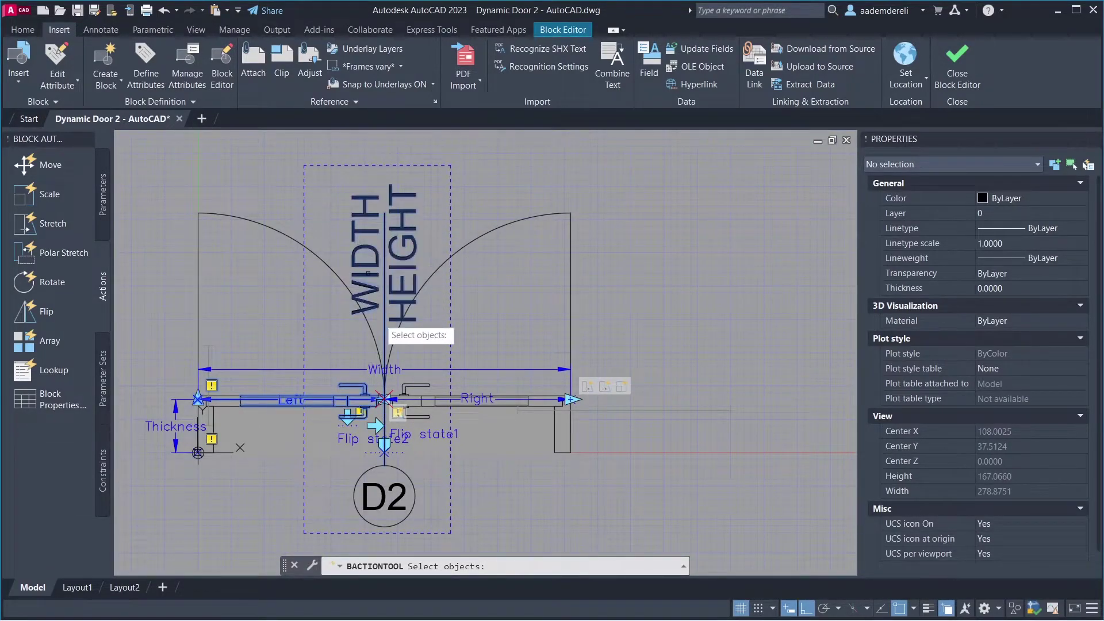
left_click(406, 459)
left_click(341, 528)
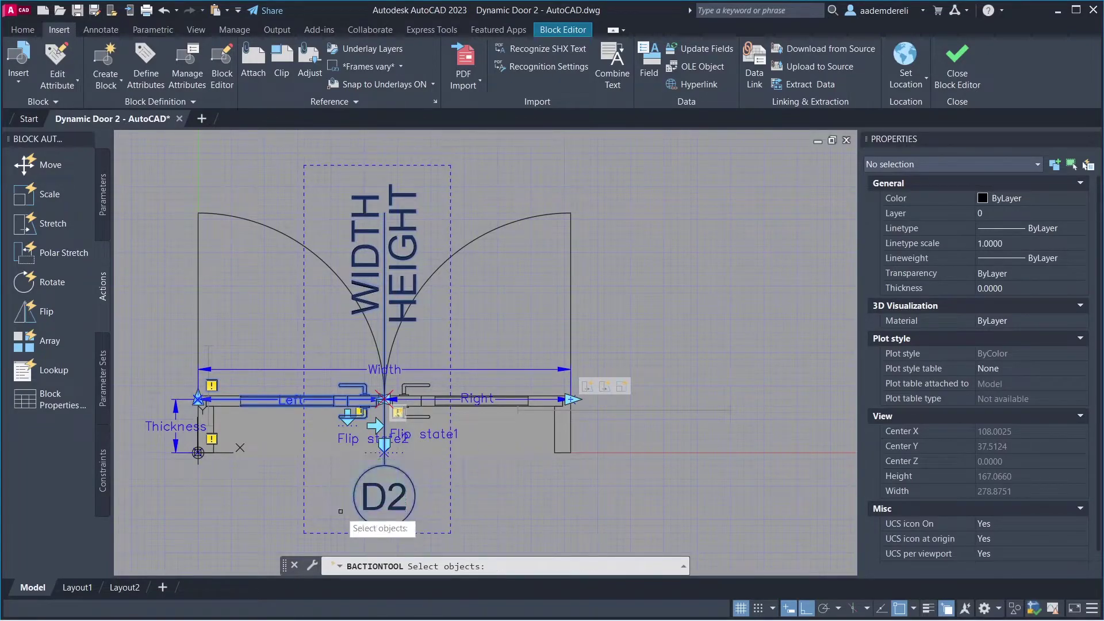
key("Return")
Check which objects and frame belong to the Left parameter's stretch action
scroll(337, 505, "up", 2)
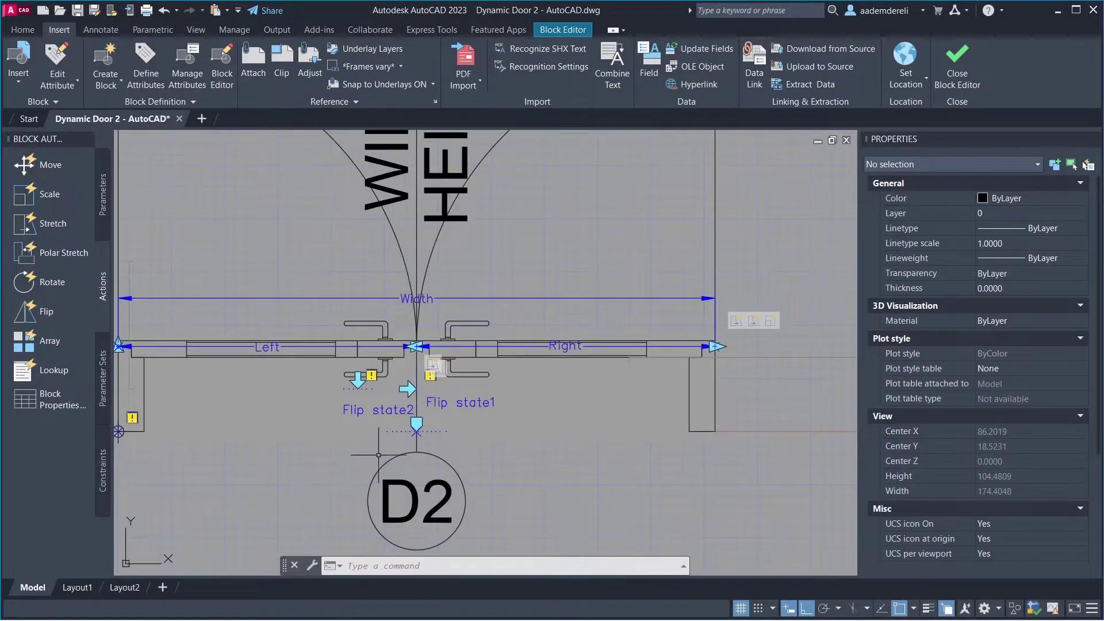
left_click(438, 369)
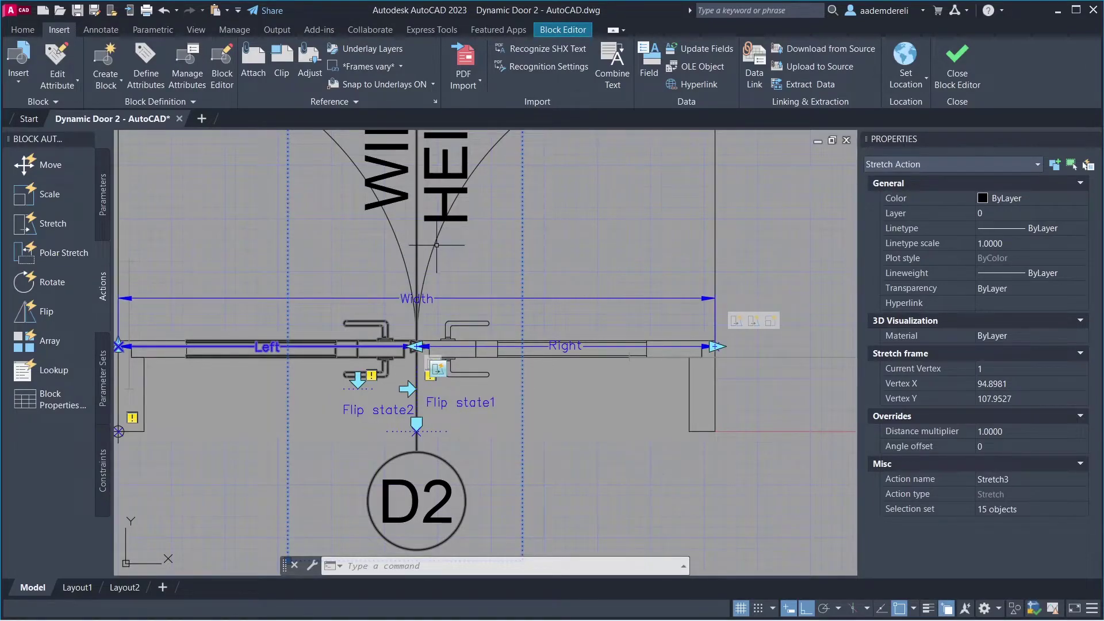
key("Escape")
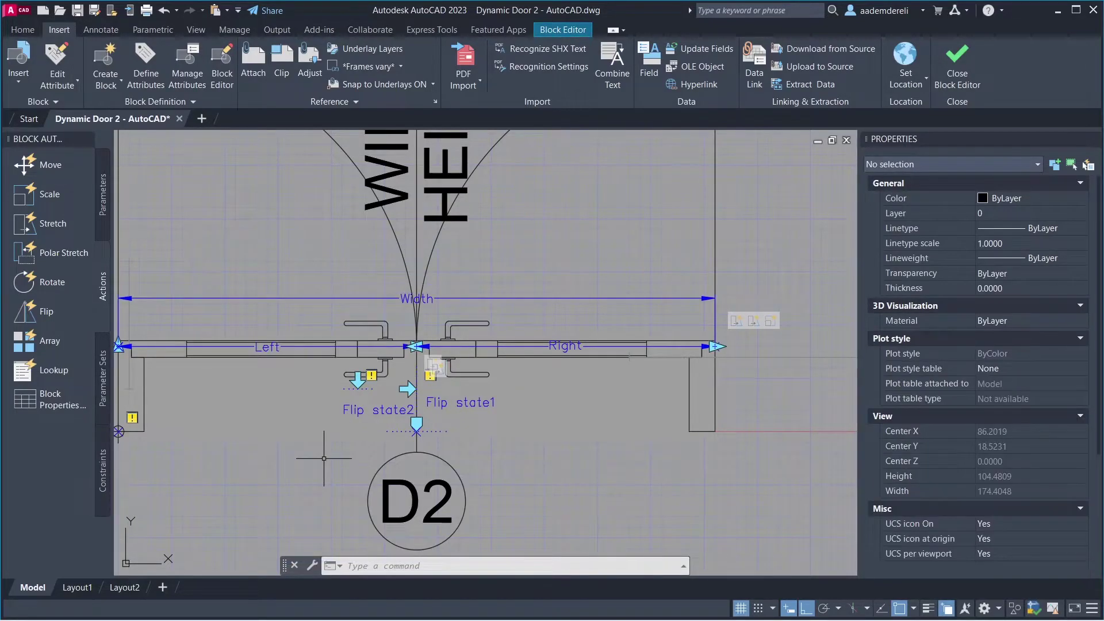
Assign a Scale action to the Left parameter with the left door swing as its object
left_click(70, 193)
mouse_move(195, 246)
middle_mouse_down()
mouse_move(247, 261)
mouse_move(305, 359)
middle_mouse_up()
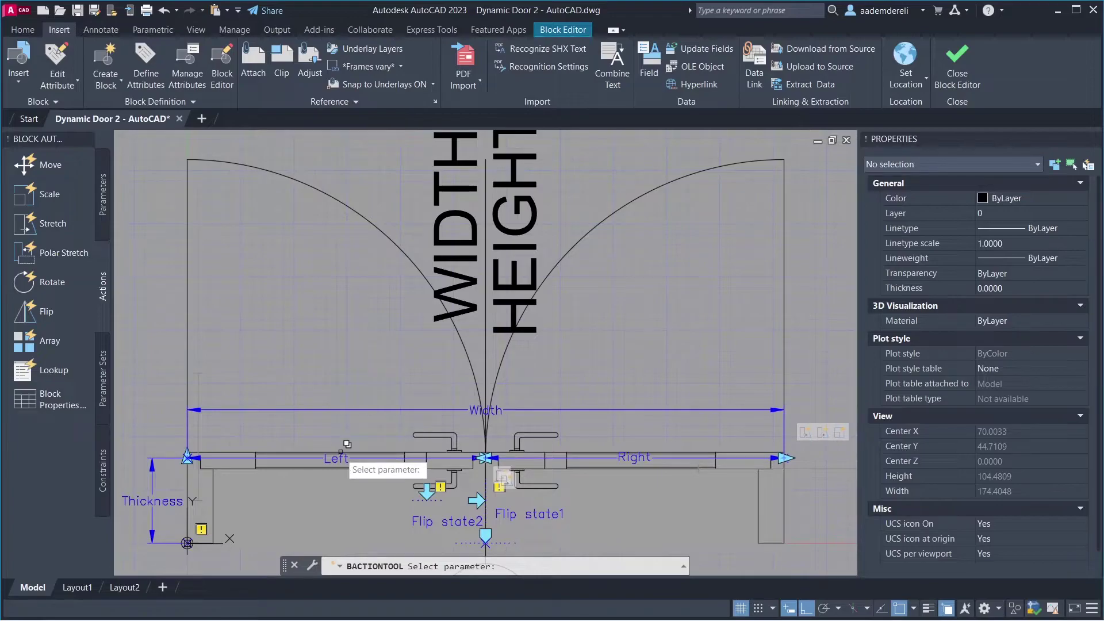
left_click(340, 459)
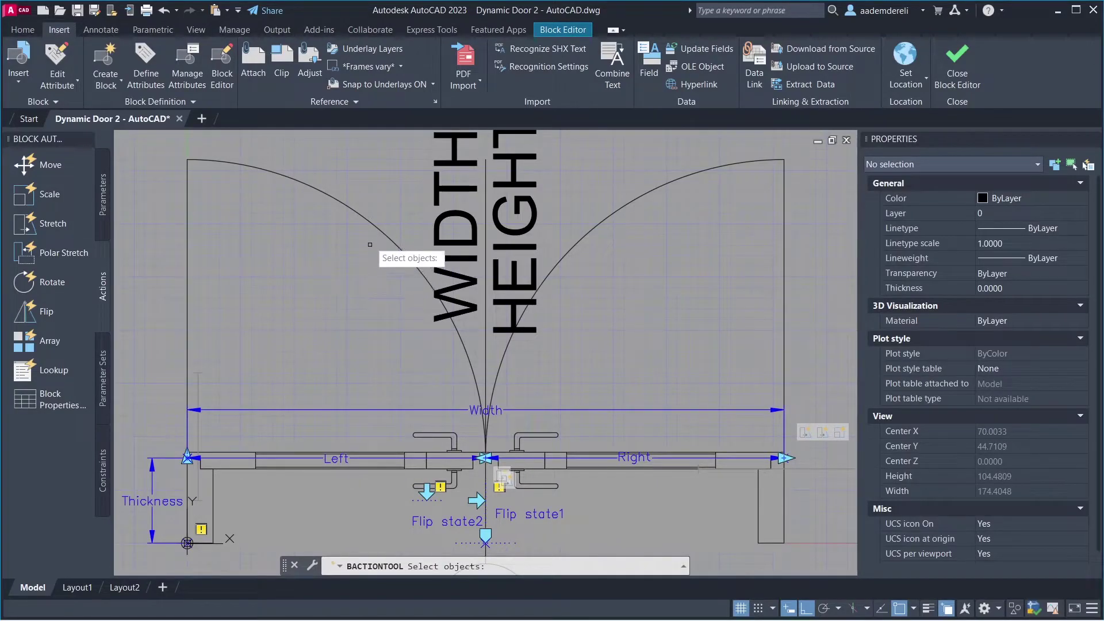
left_click(373, 221)
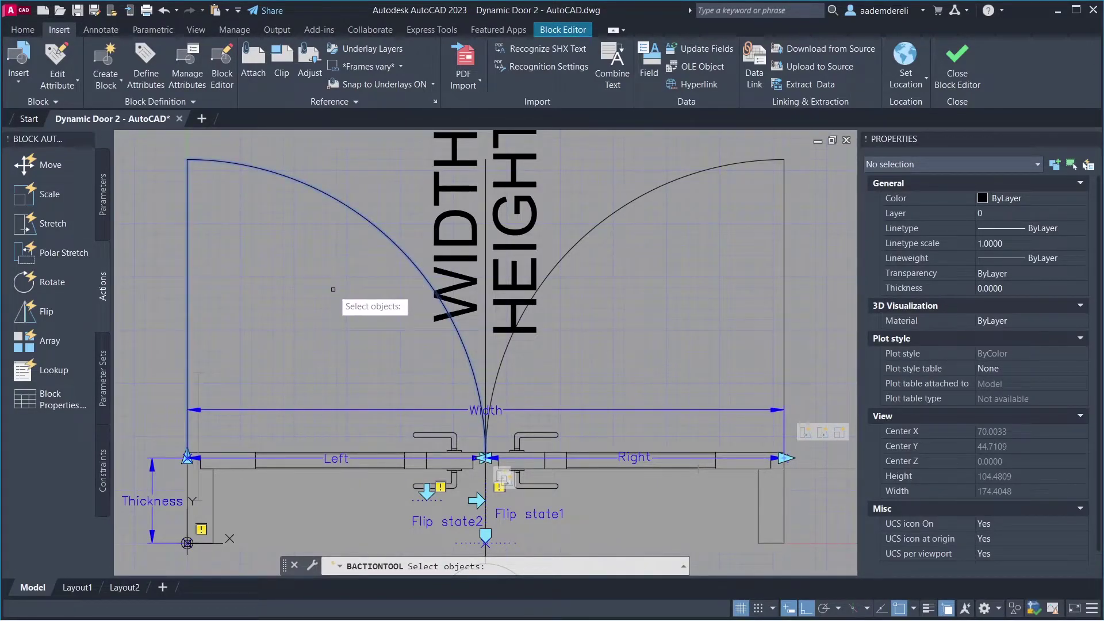
key("Return")
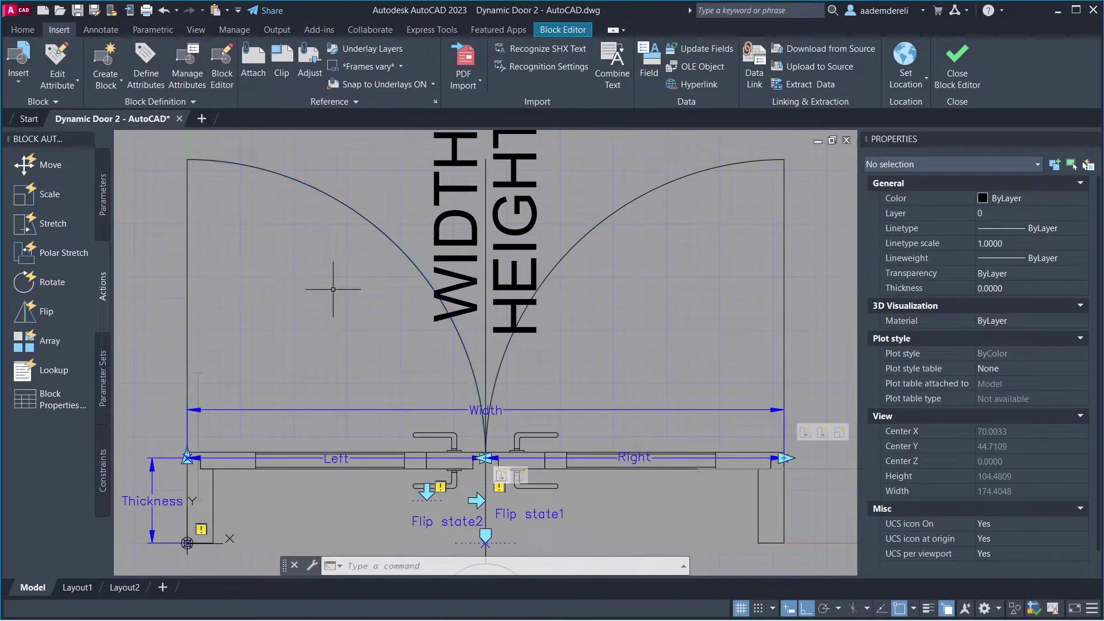
Assign a Scale action to the Right parameter with the right door swing as its object
left_click(77, 194)
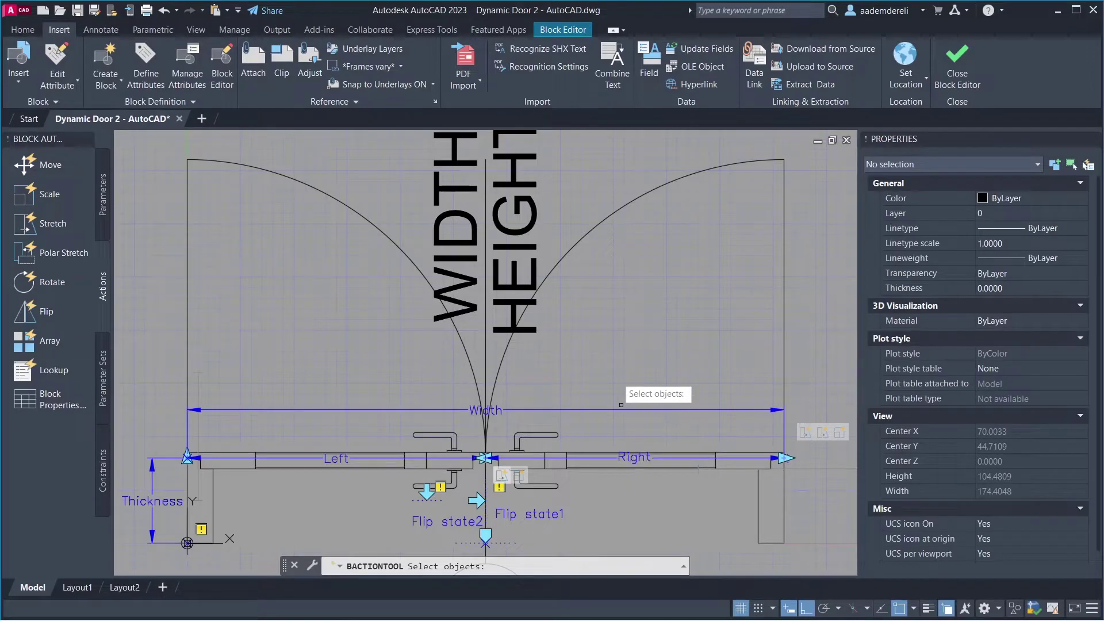
left_click(581, 238)
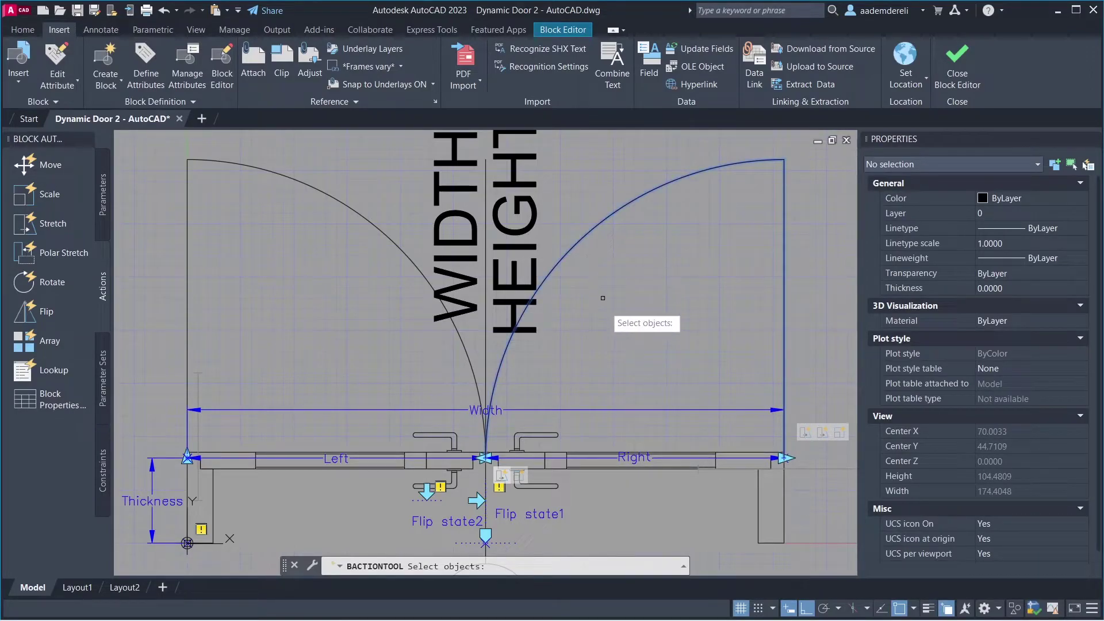
key("Return")
Begin a Stretch action on the Thickness parameter's upper point, with a stretch frame enclosing the door swings, attributes, leaves and handles
scroll(609, 315, "down", 2)
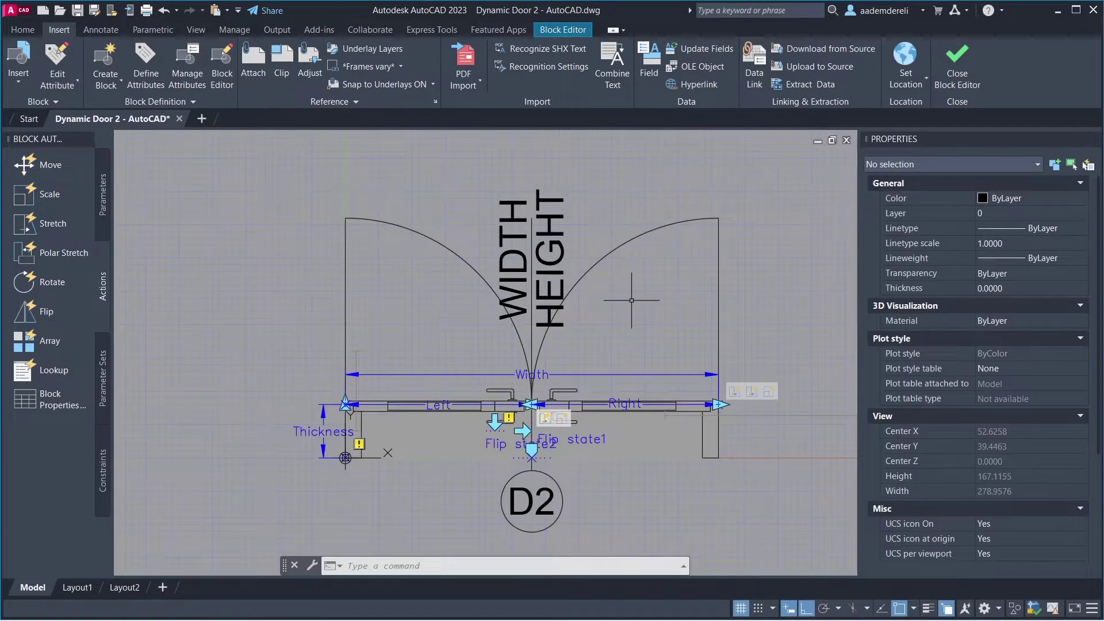
middle_click_drag(631, 300, 542, 325)
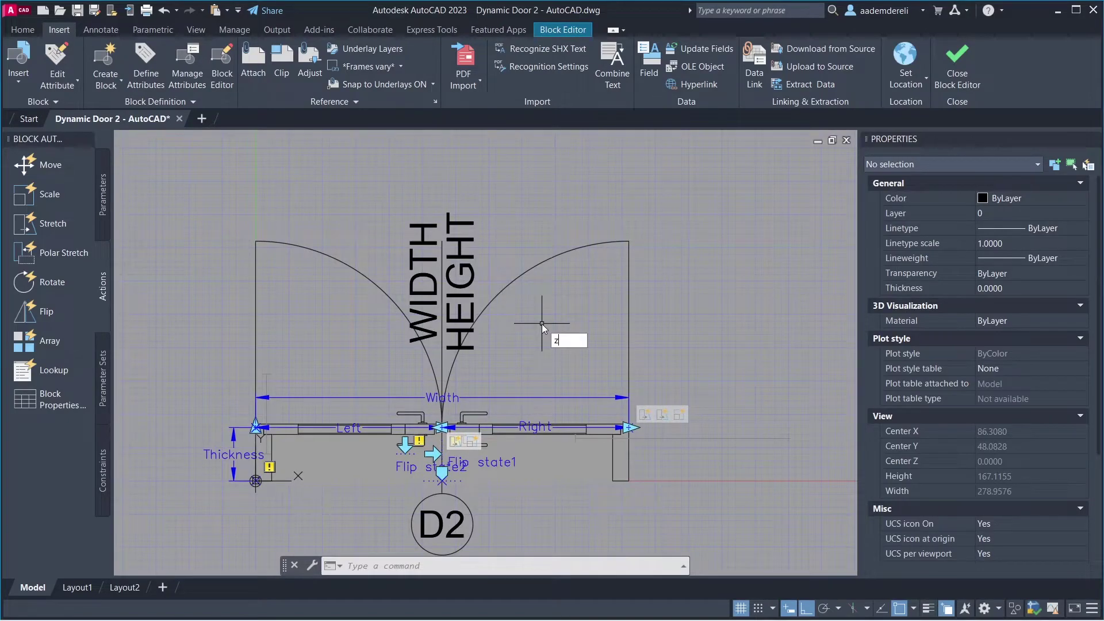
key("Return")
left_click(657, 185)
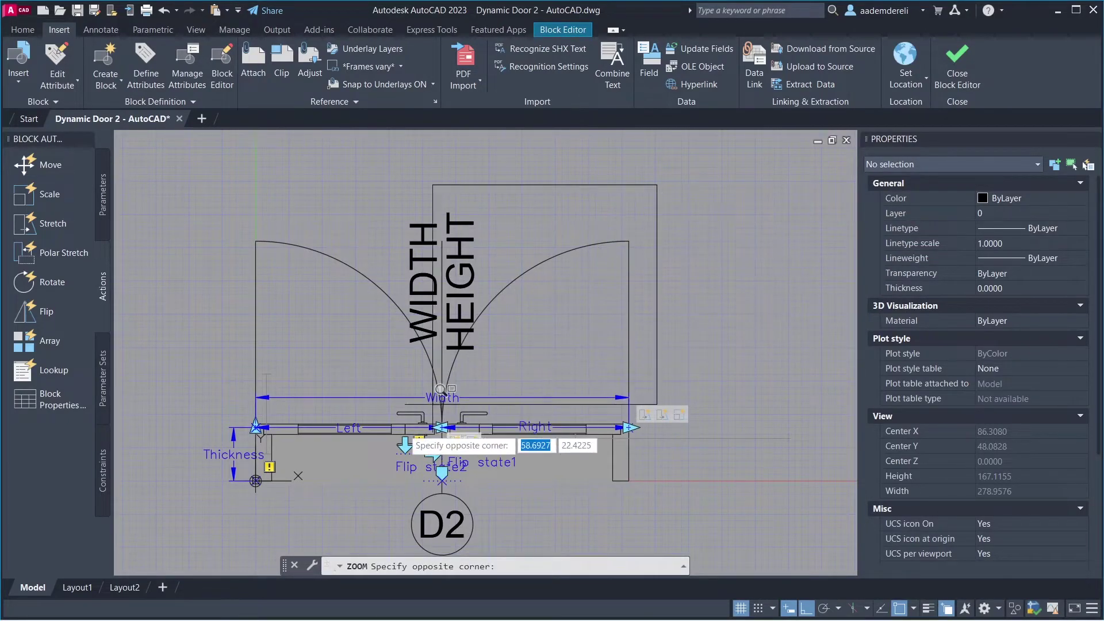
left_click(234, 531)
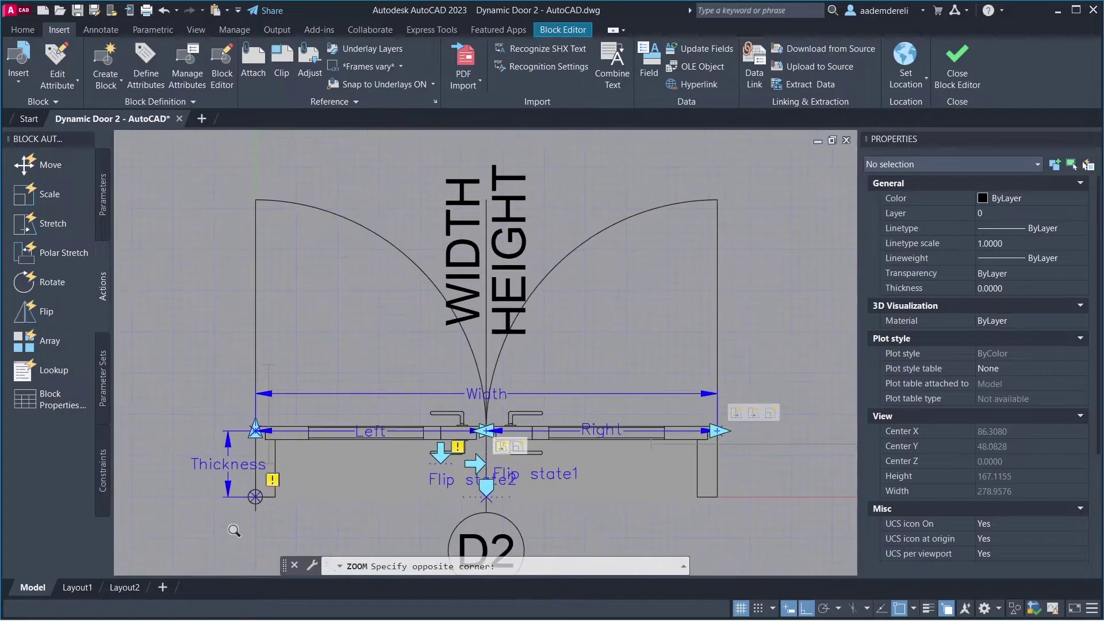
middle_click_drag(318, 534, 281, 512)
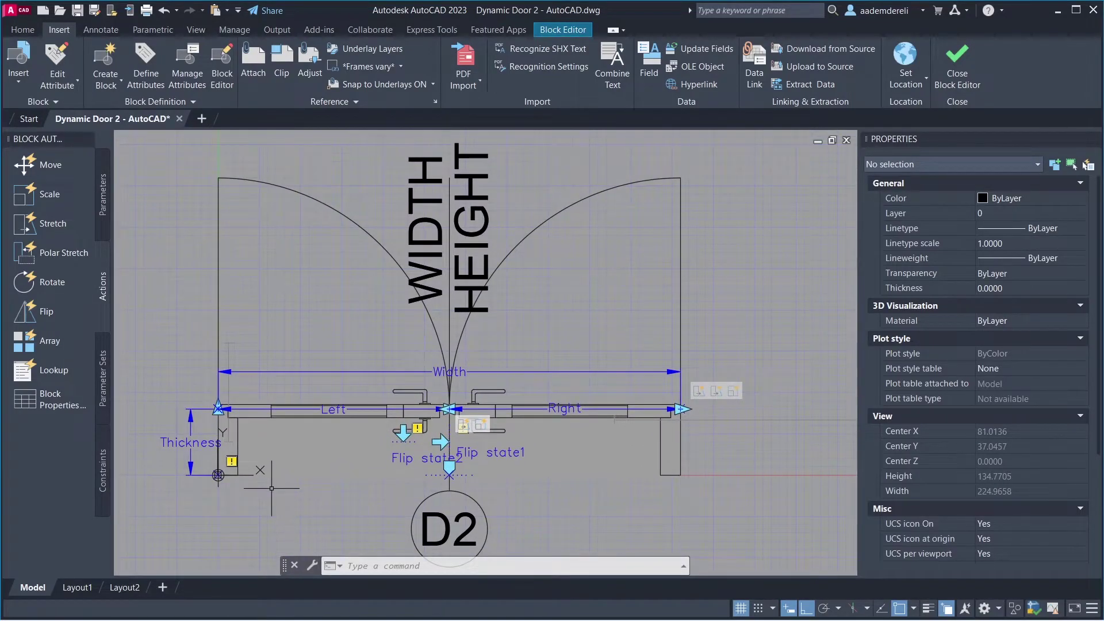
left_click(82, 221)
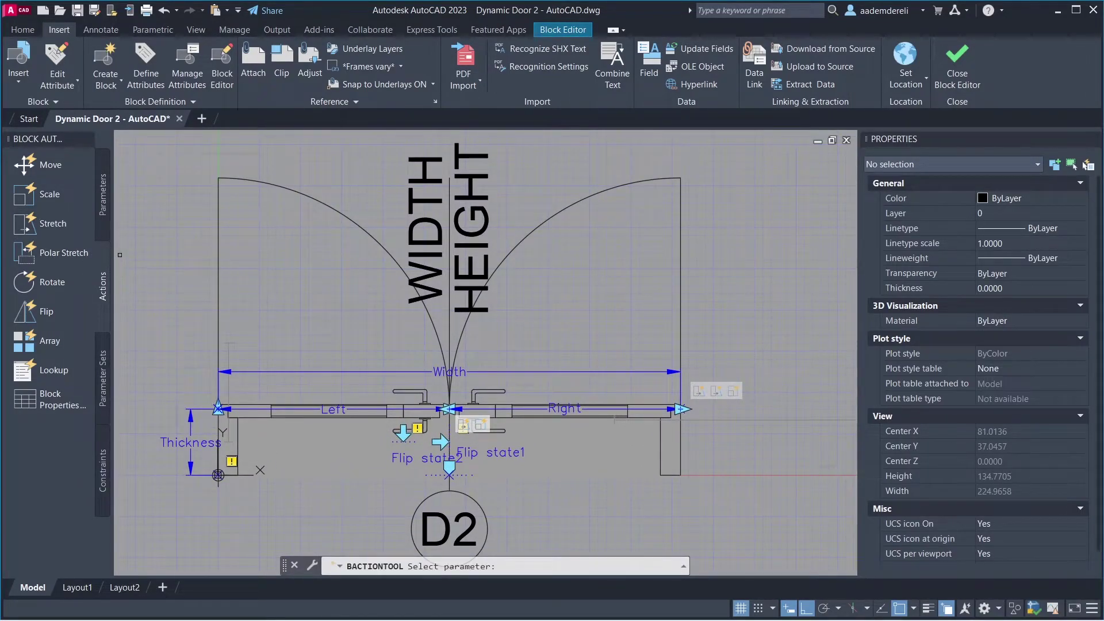
left_click(171, 444)
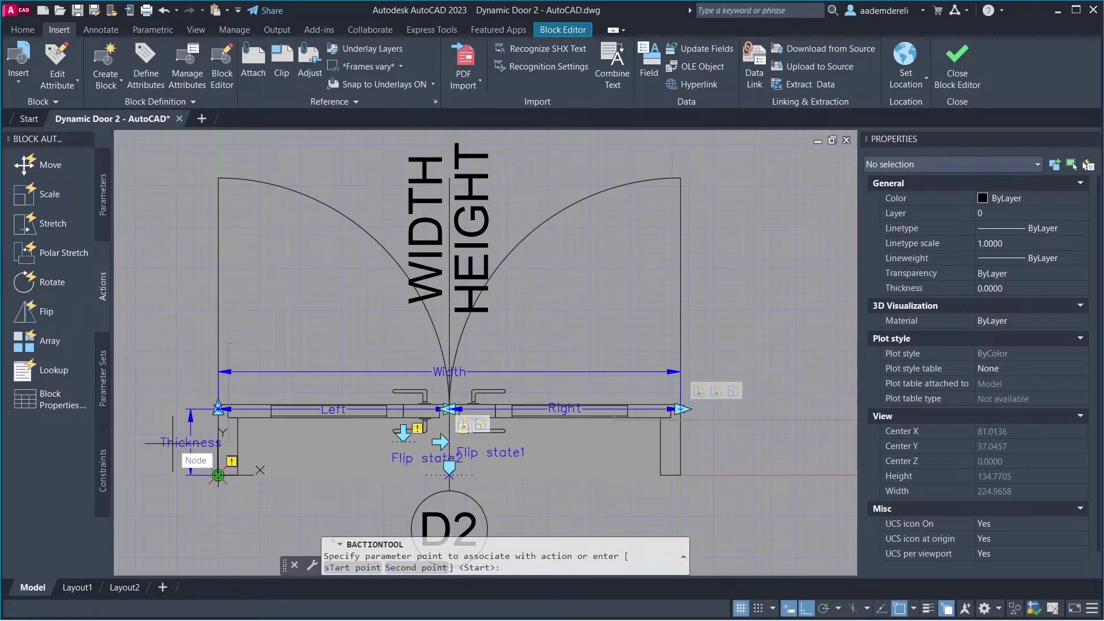
left_click(218, 408)
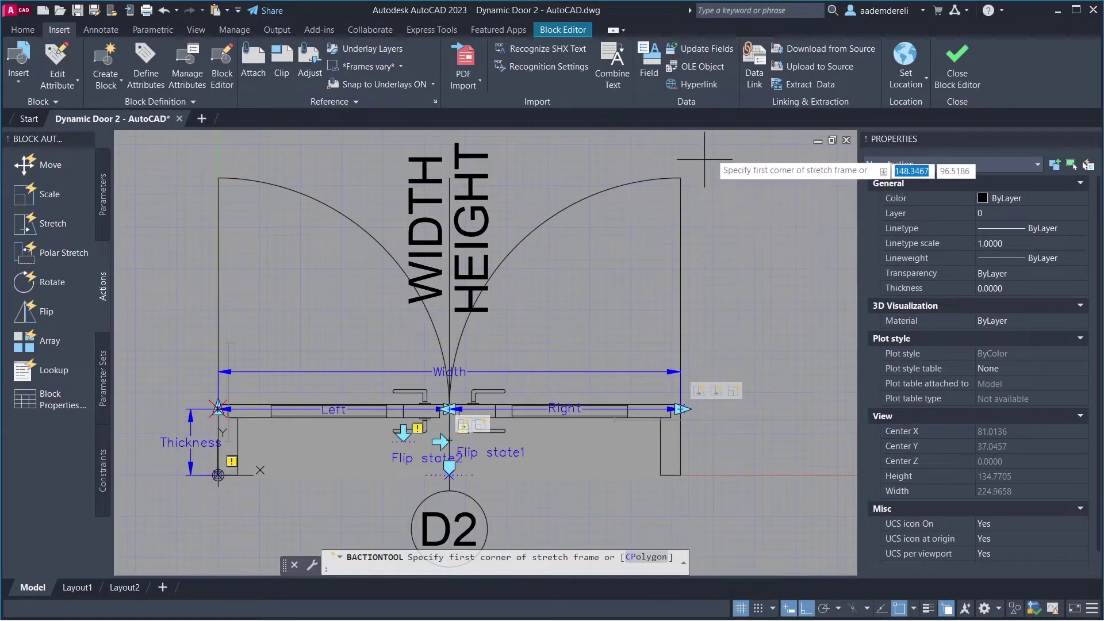
left_click(724, 133)
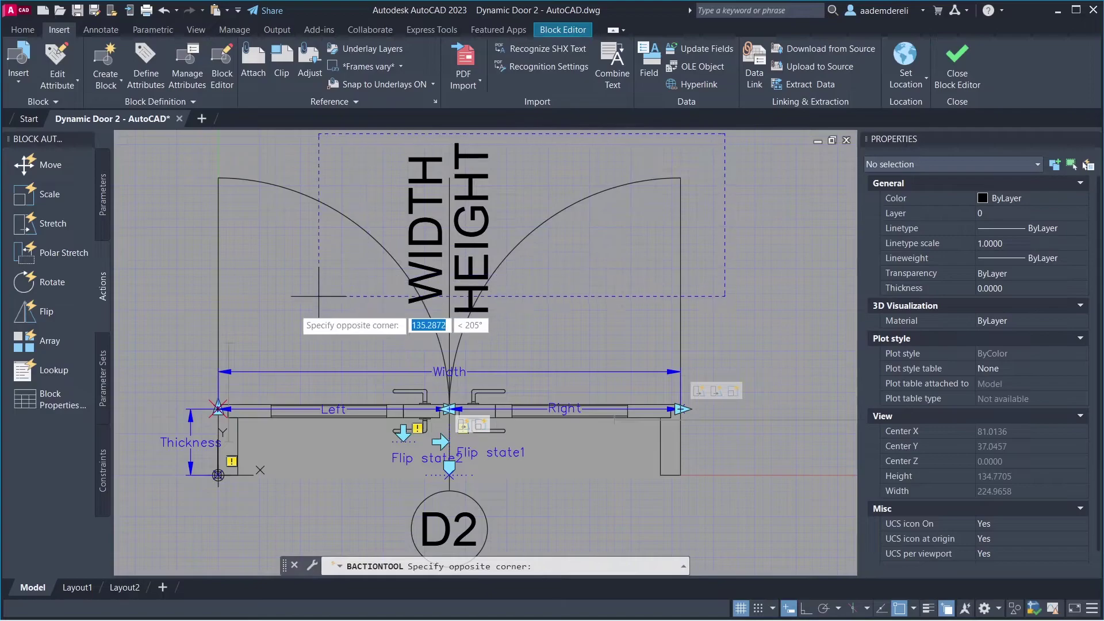
left_click(142, 437)
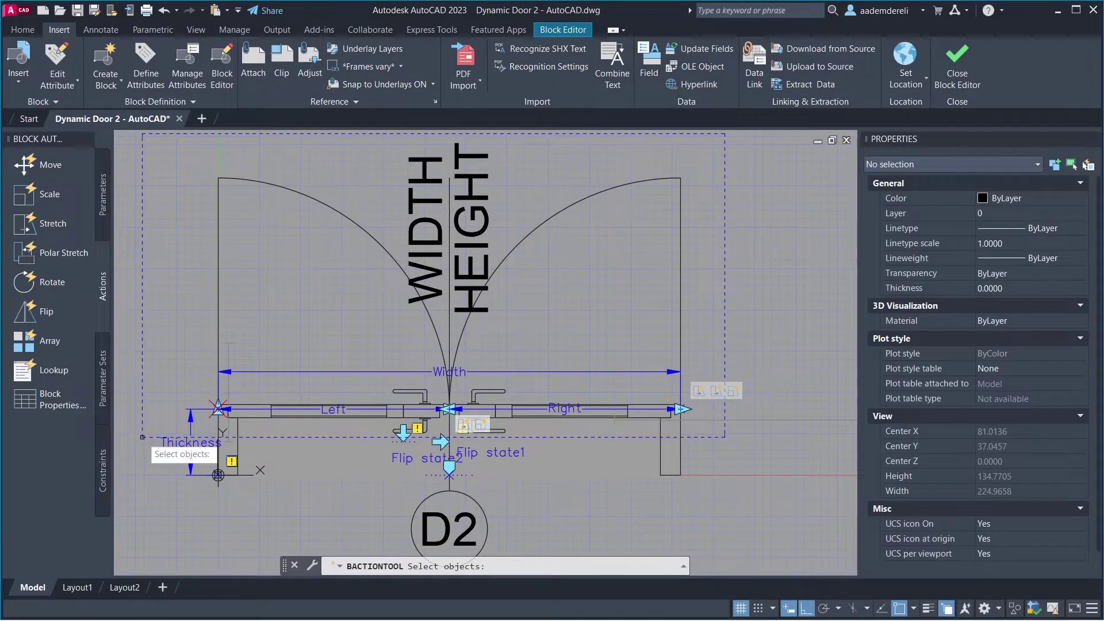
Select the objects within the stretch frame without the two flip parameters, complete the Thickness stretch action and check its selection
left_click(714, 143)
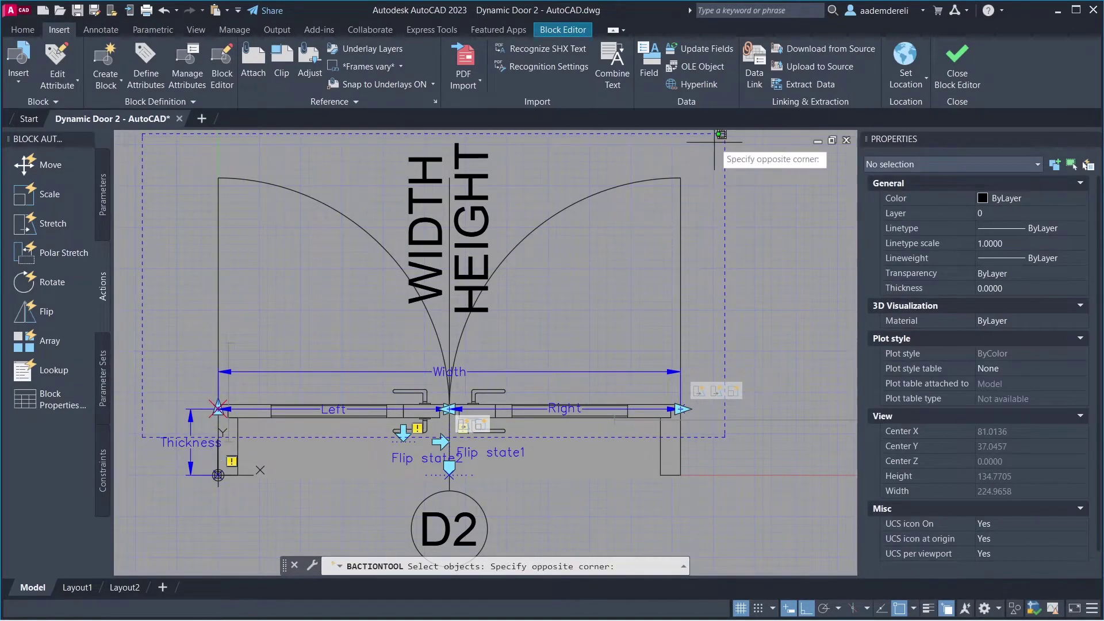
left_click(167, 428)
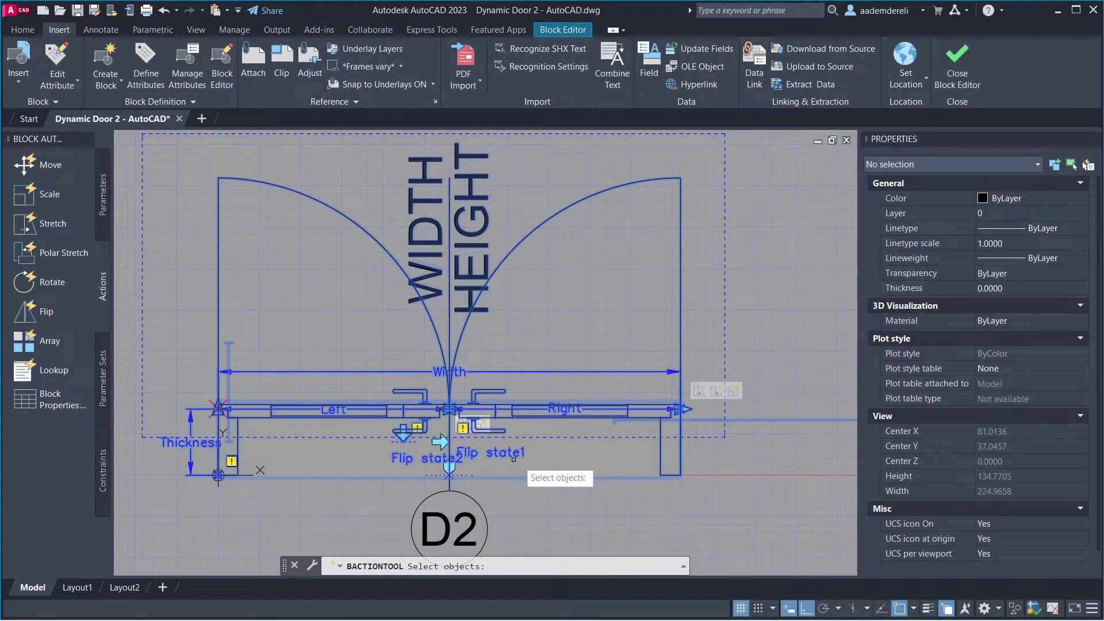
left_click(532, 463)
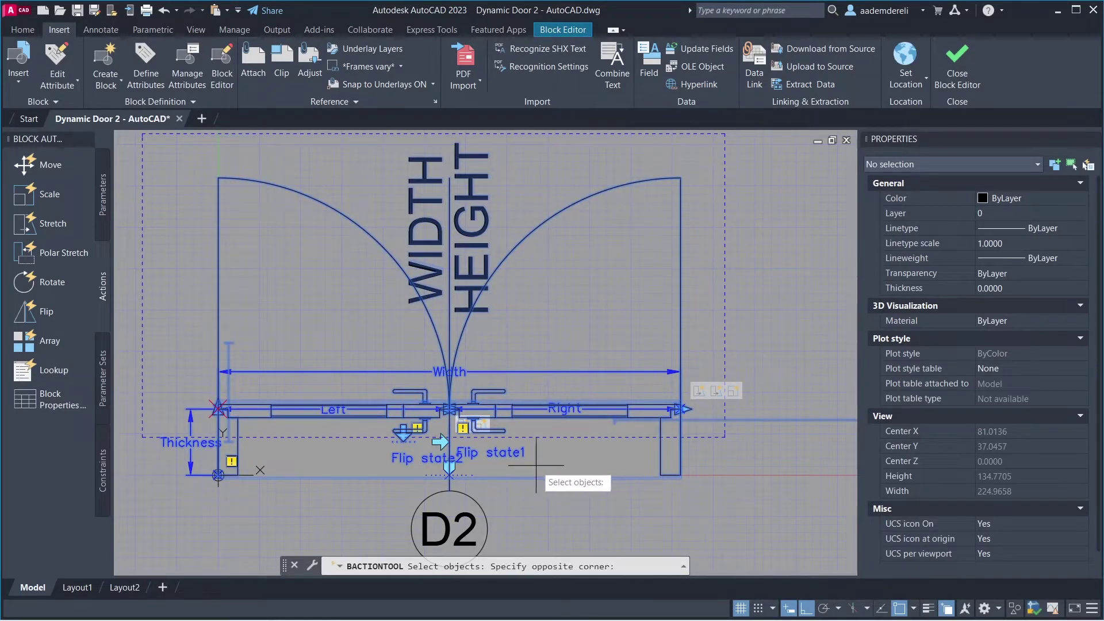
left_click(321, 444)
key("Return")
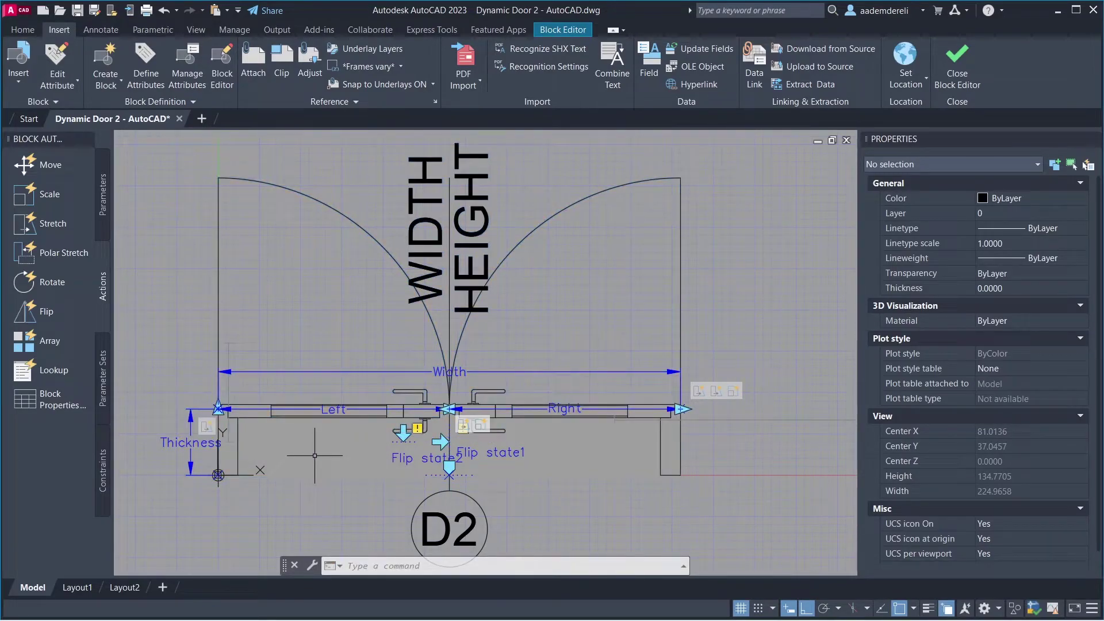
left_click(207, 427)
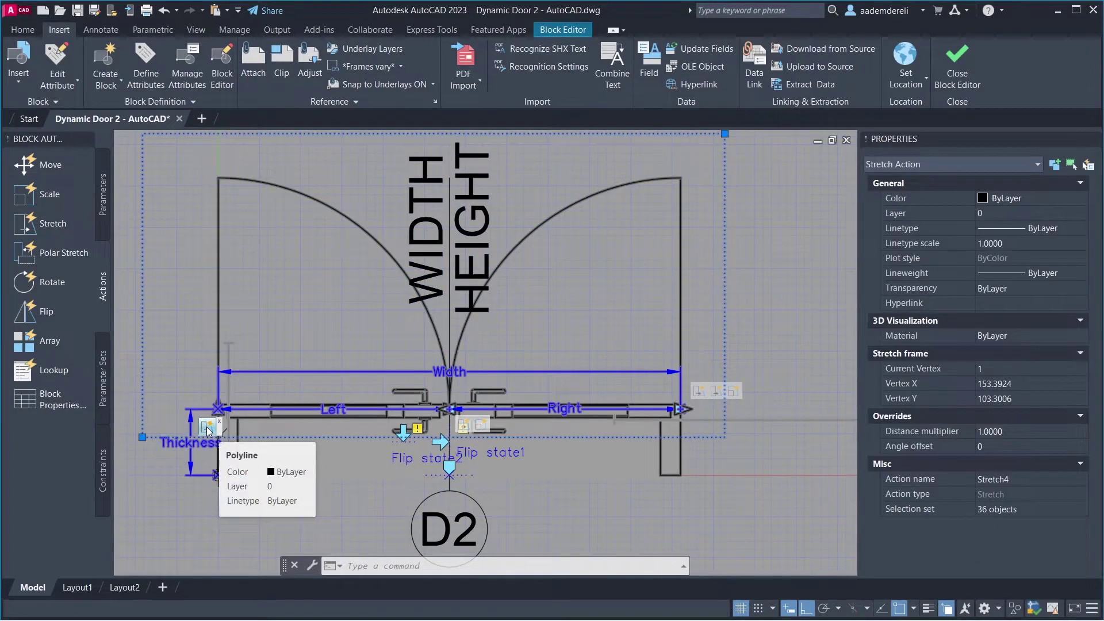
key("Escape")
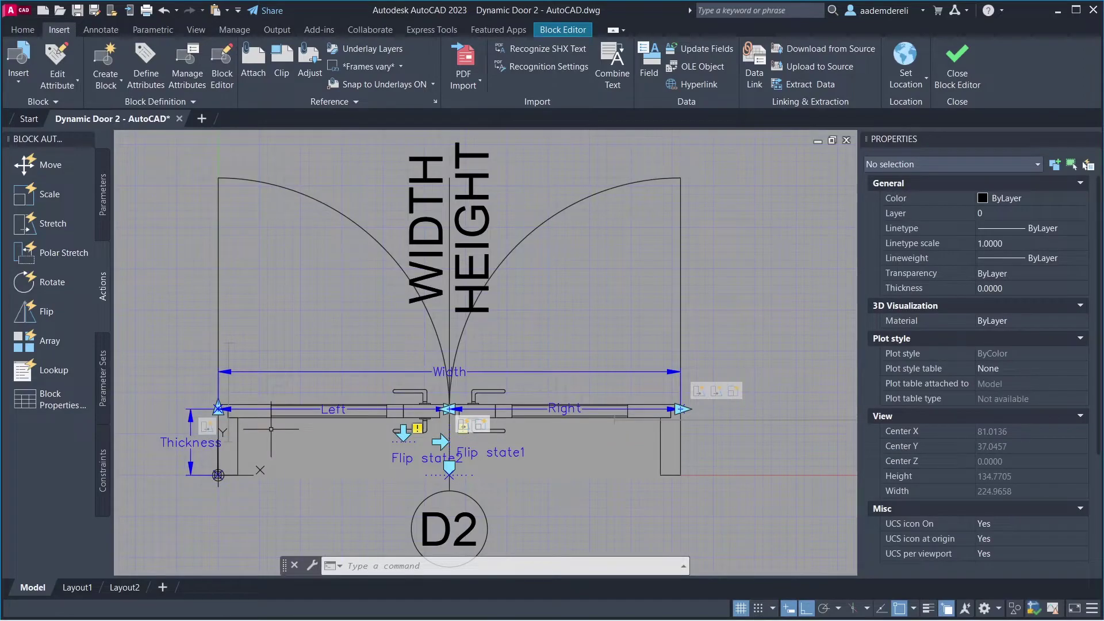
Add a second Stretch action at the Thickness parameter's upper point, framing and selecting the Flip state1 and Flip state2 parameters
left_click(83, 222)
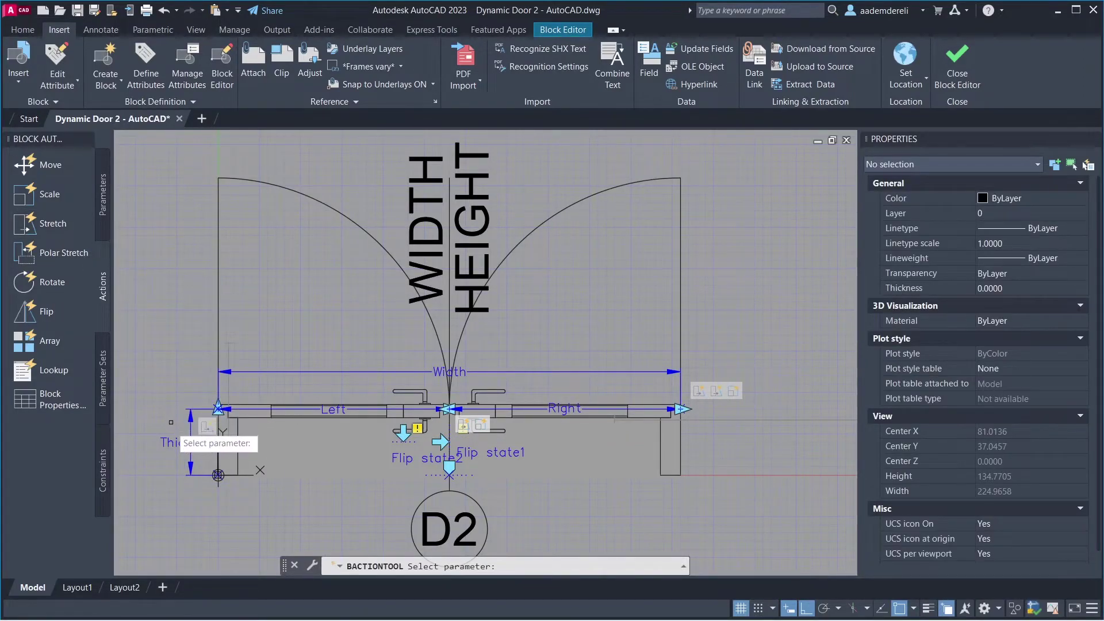
left_click(187, 442)
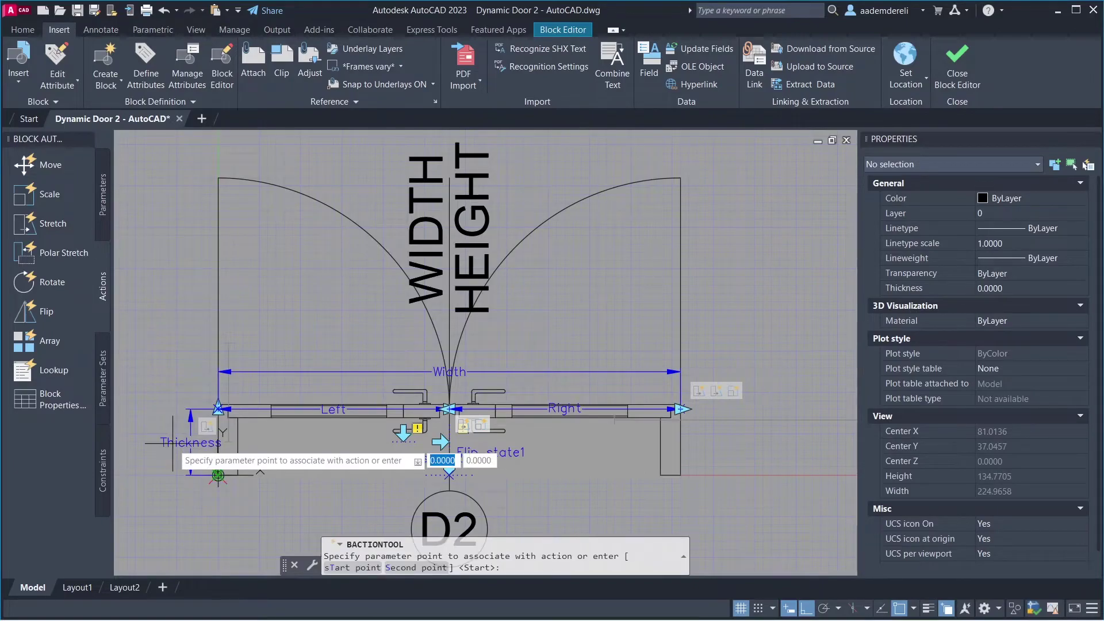
left_click(218, 408)
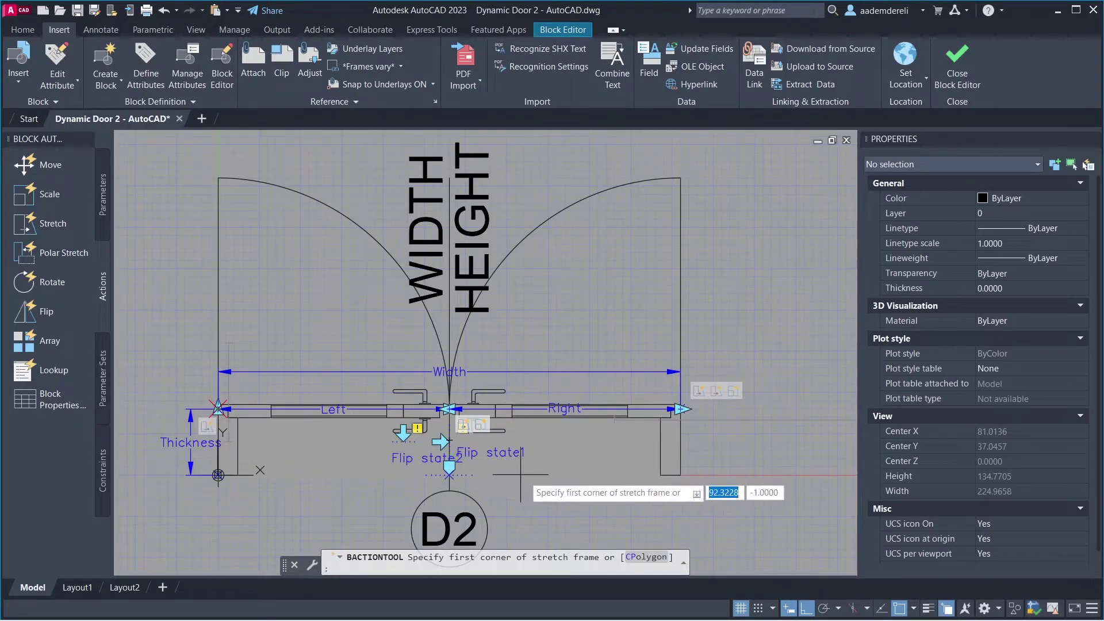
left_click(546, 492)
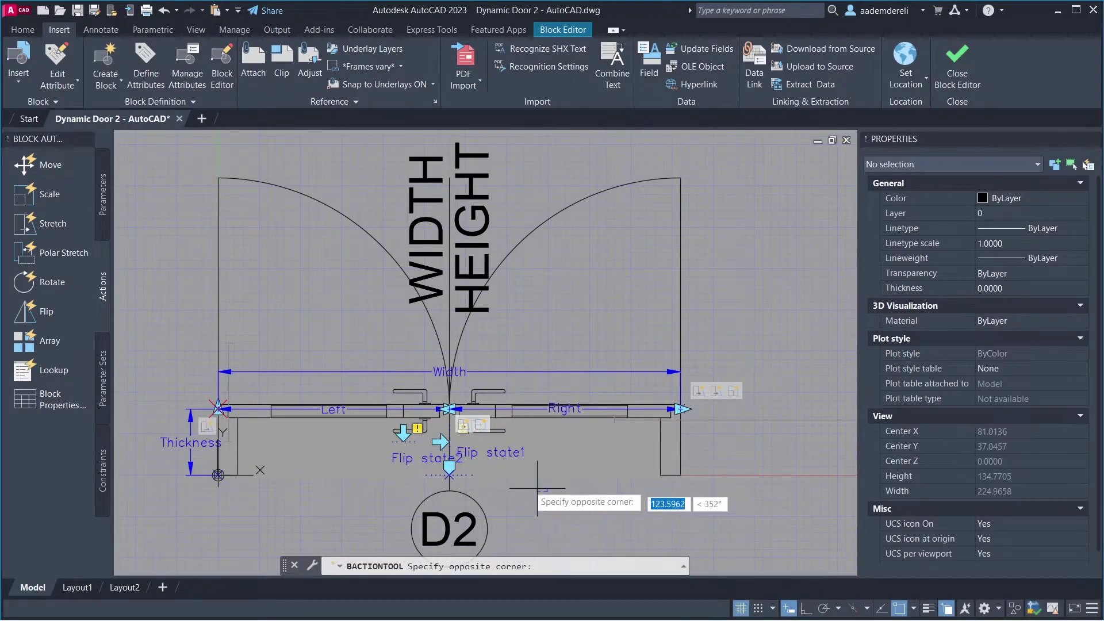
left_click(333, 426)
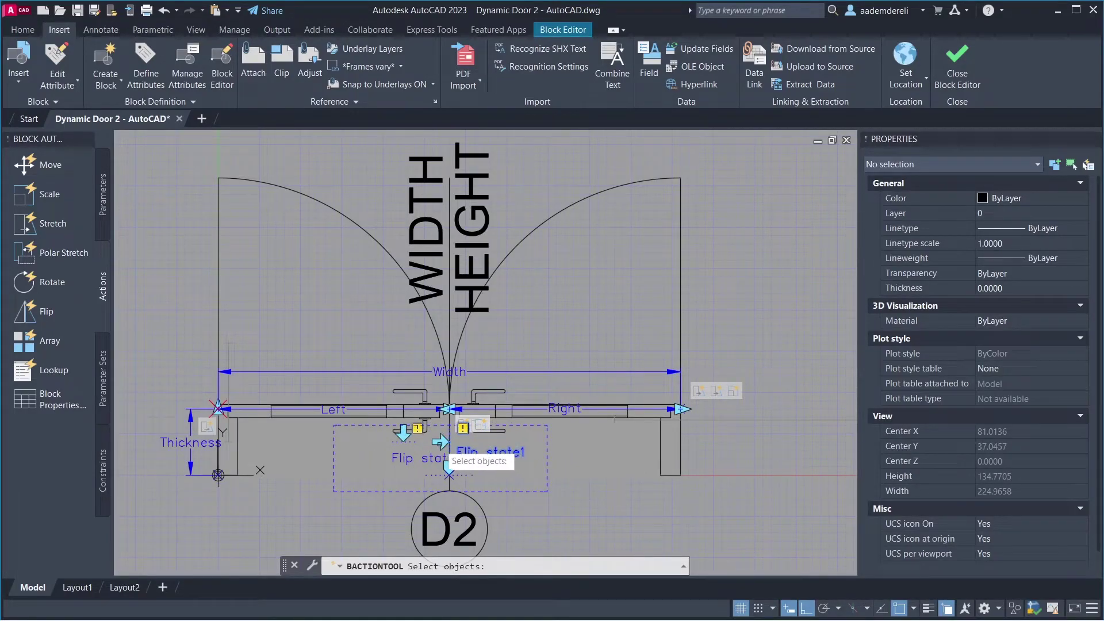
left_click(421, 446)
left_click(396, 443)
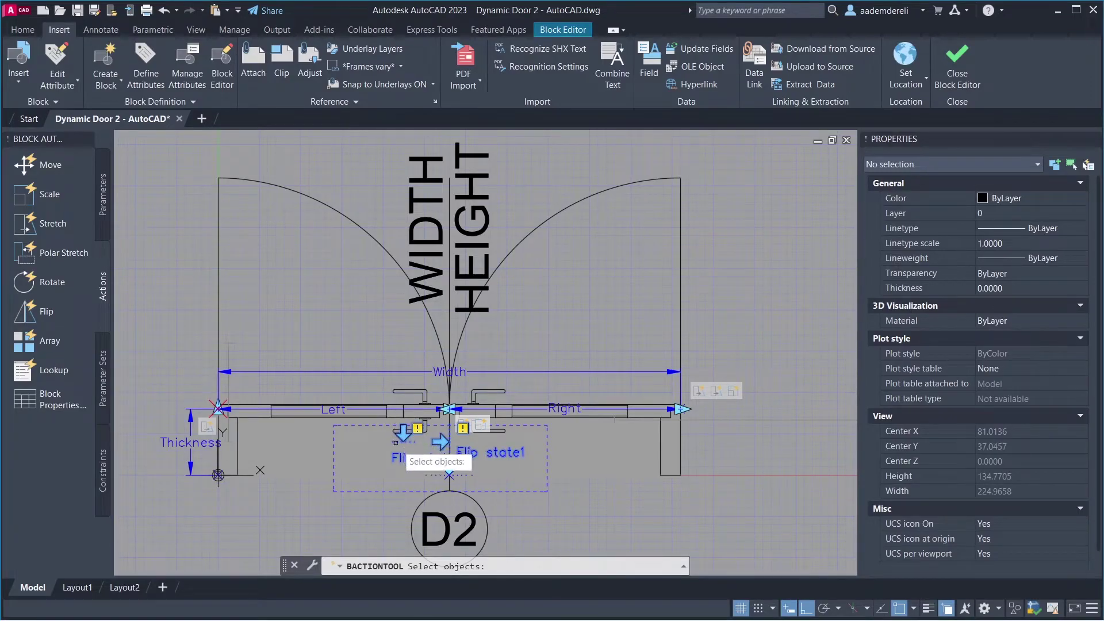
key("Return")
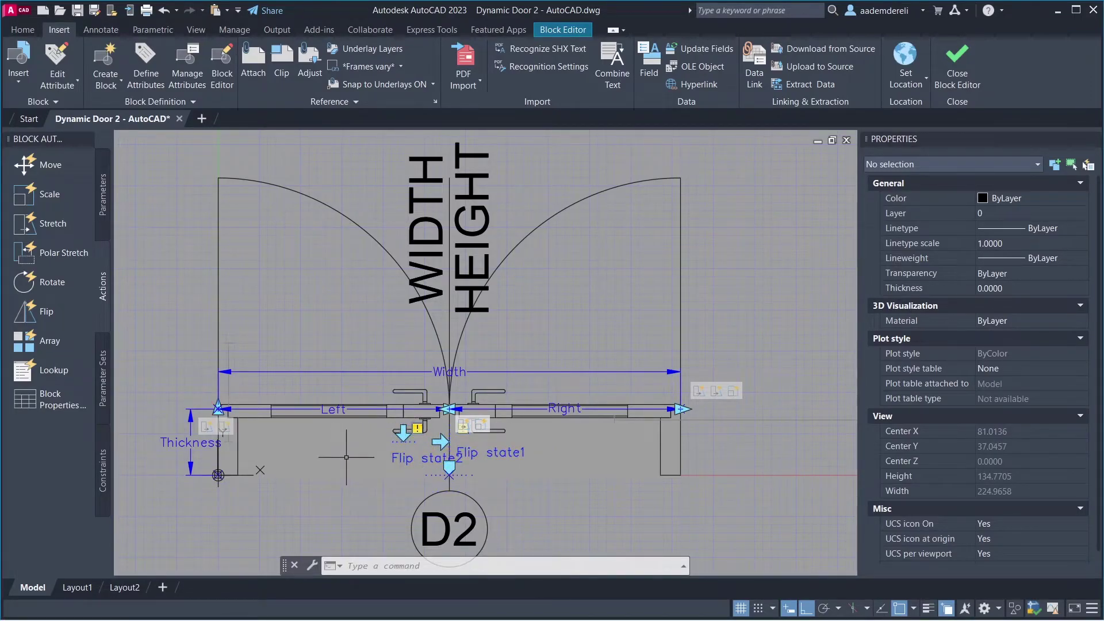
Set the distance multiplier of the flip parameters' stretch action to 0.5
left_click(225, 428)
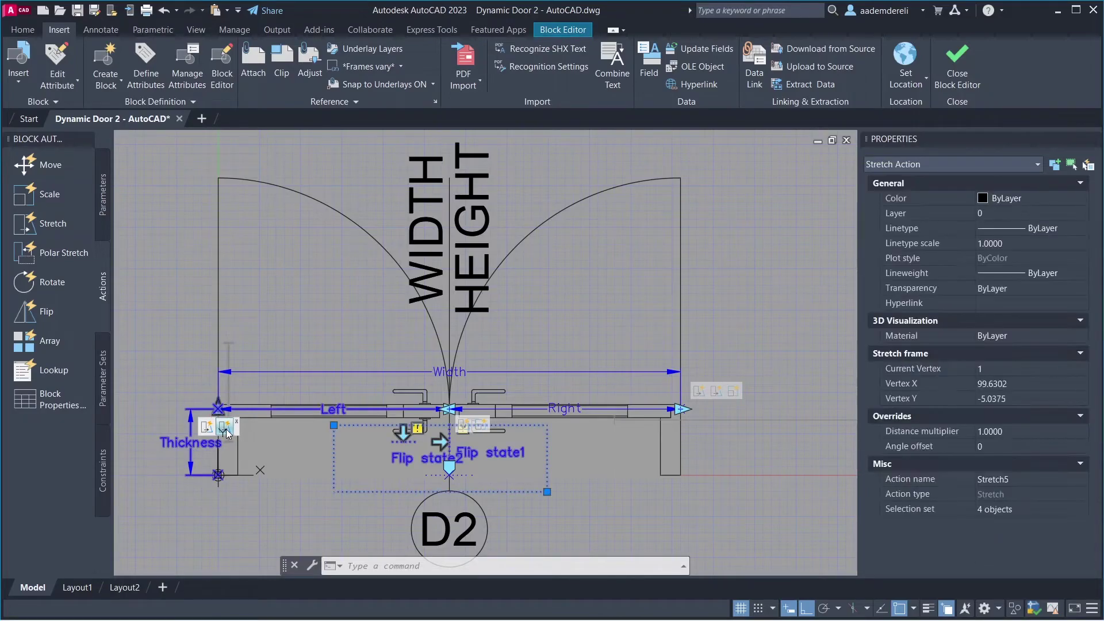
left_click(1014, 432)
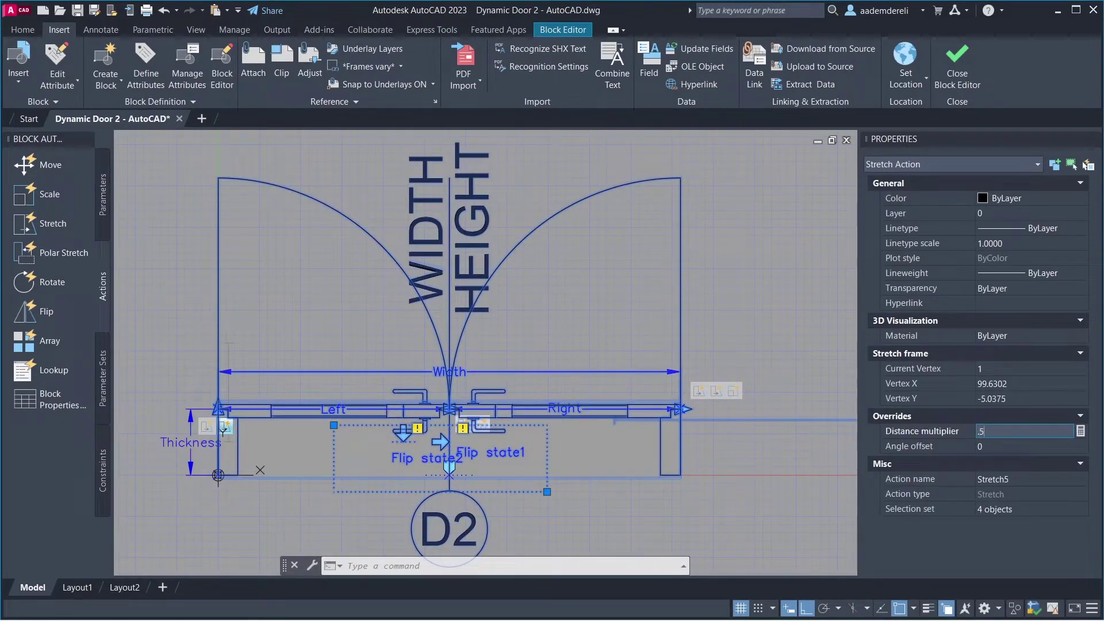
key("Return")
key("Escape")
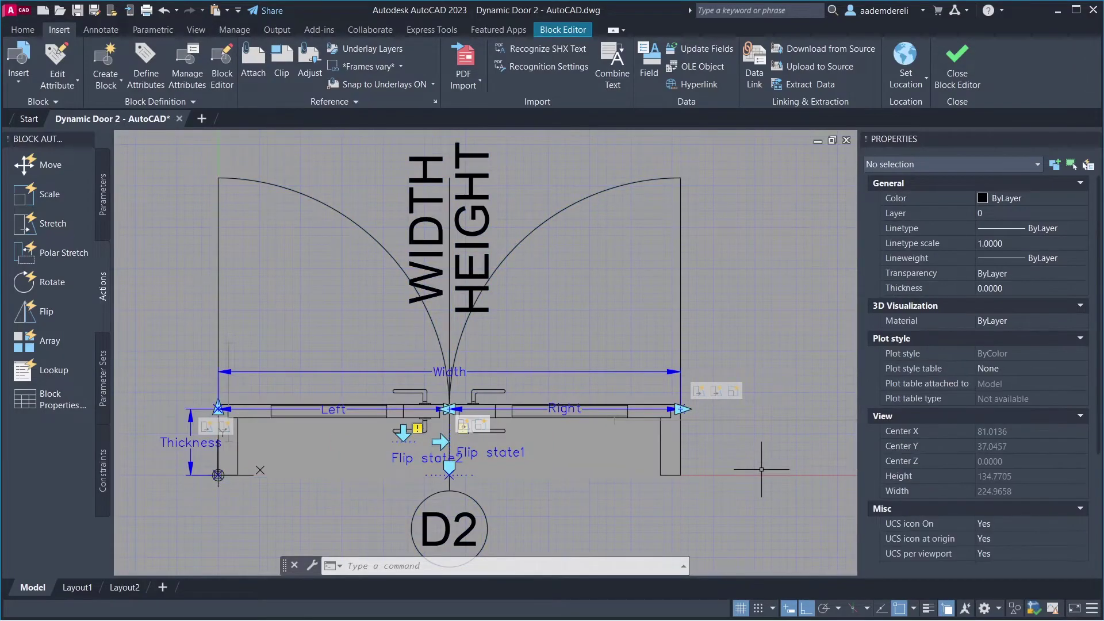
Add a Flip action to the Flip state2 parameter, selecting all the door block's geometry, attributes and parameters
left_click(72, 309)
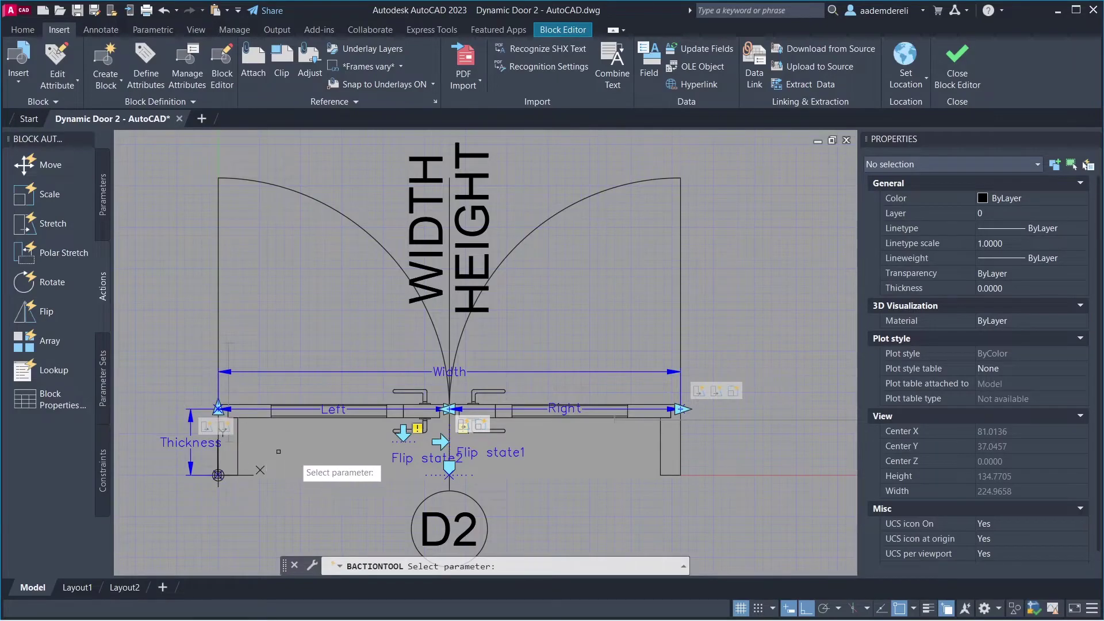
left_click(404, 457)
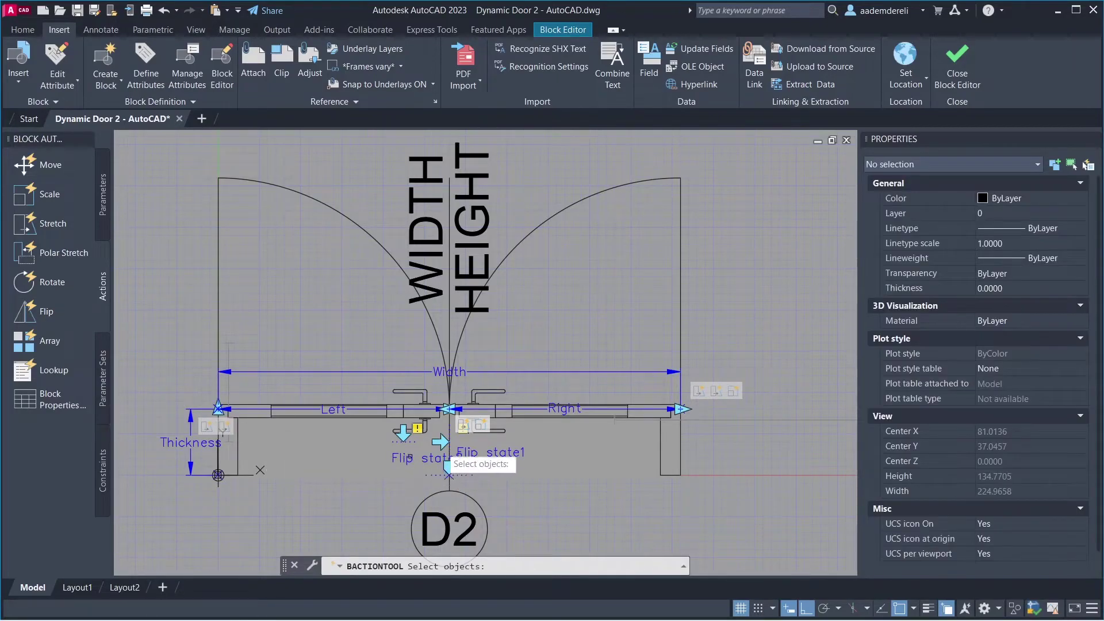
left_click(730, 146)
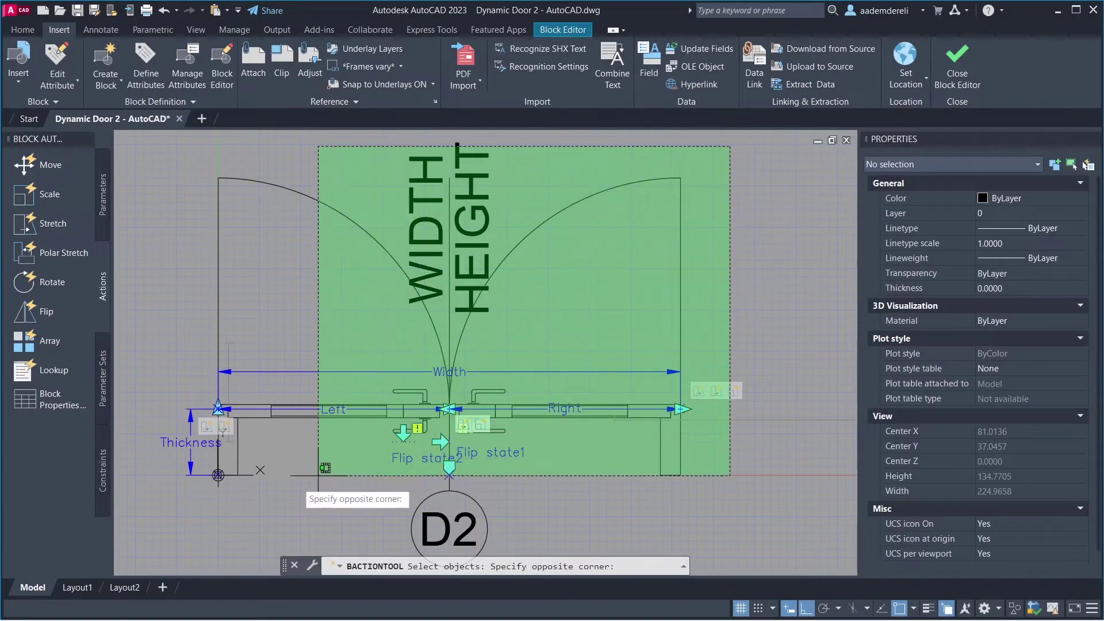
left_click(147, 544)
key("Return")
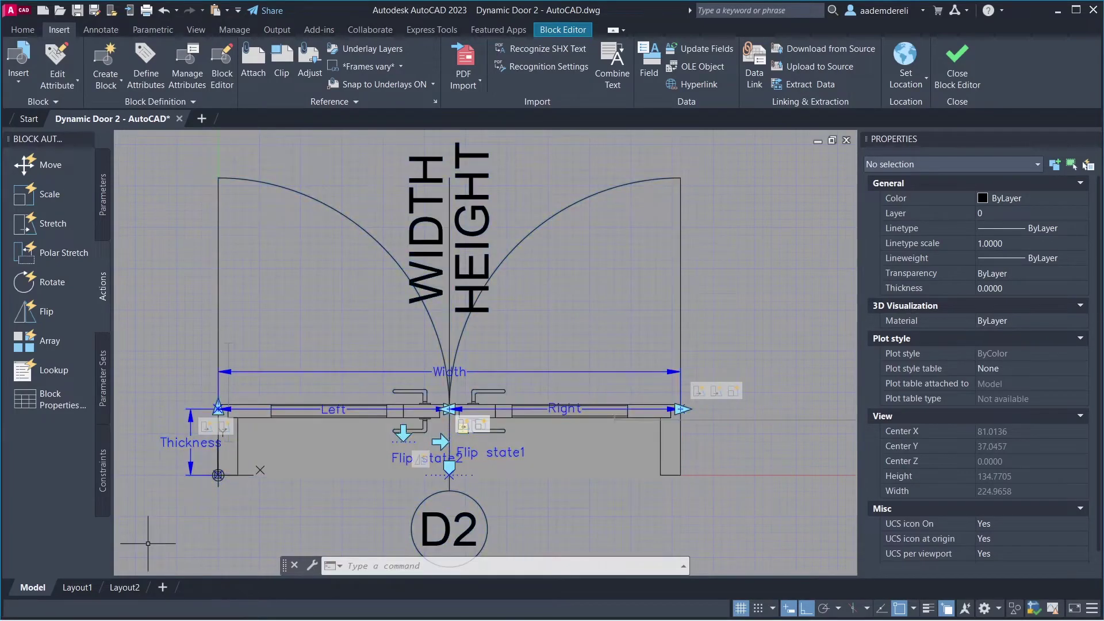
Add a Flip action to the Flip state1 parameter with the whole door block as its selection set
left_click(78, 311)
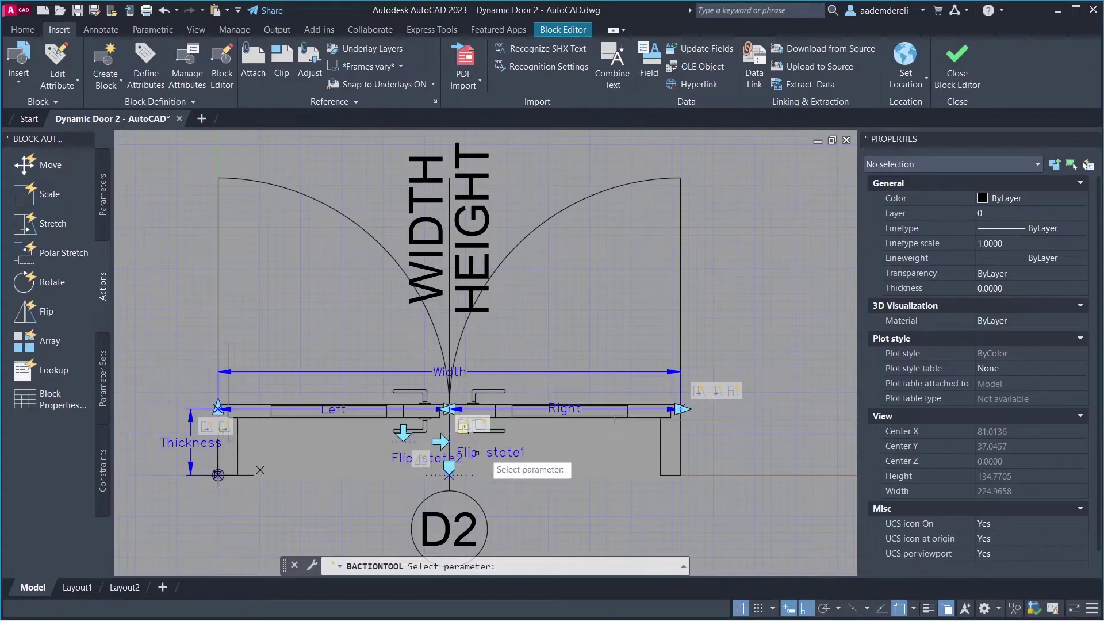
left_click(727, 140)
left_click(158, 538)
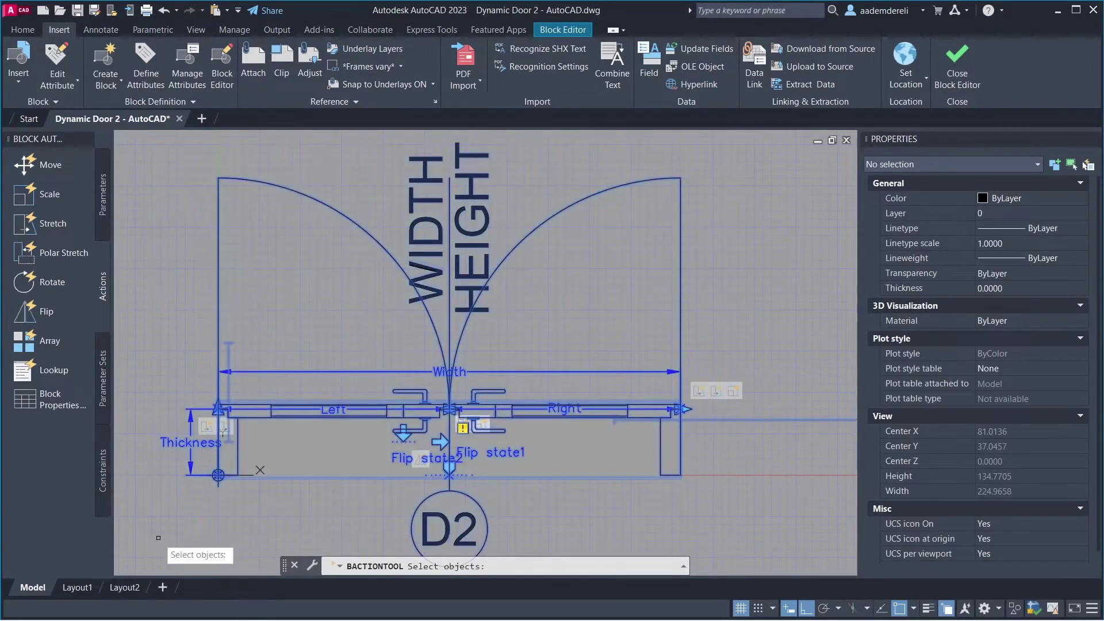
key("Return")
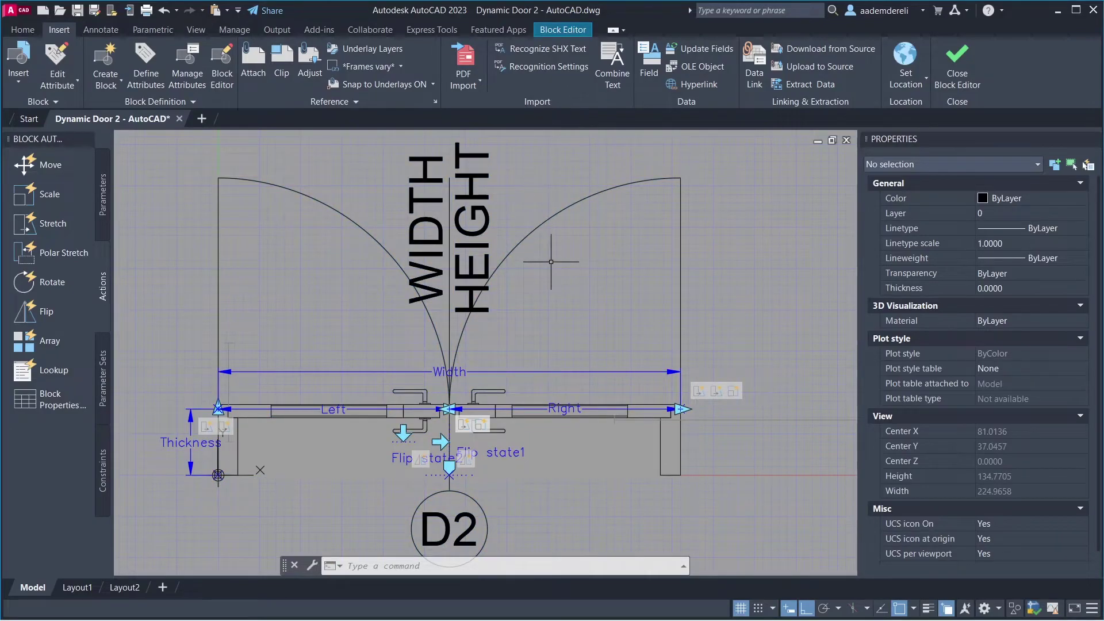
Close the Block Editor, saving the changes to Double_Door_Tutorial, and delete the old door block from the drawing
scroll(551, 261, "down", 2)
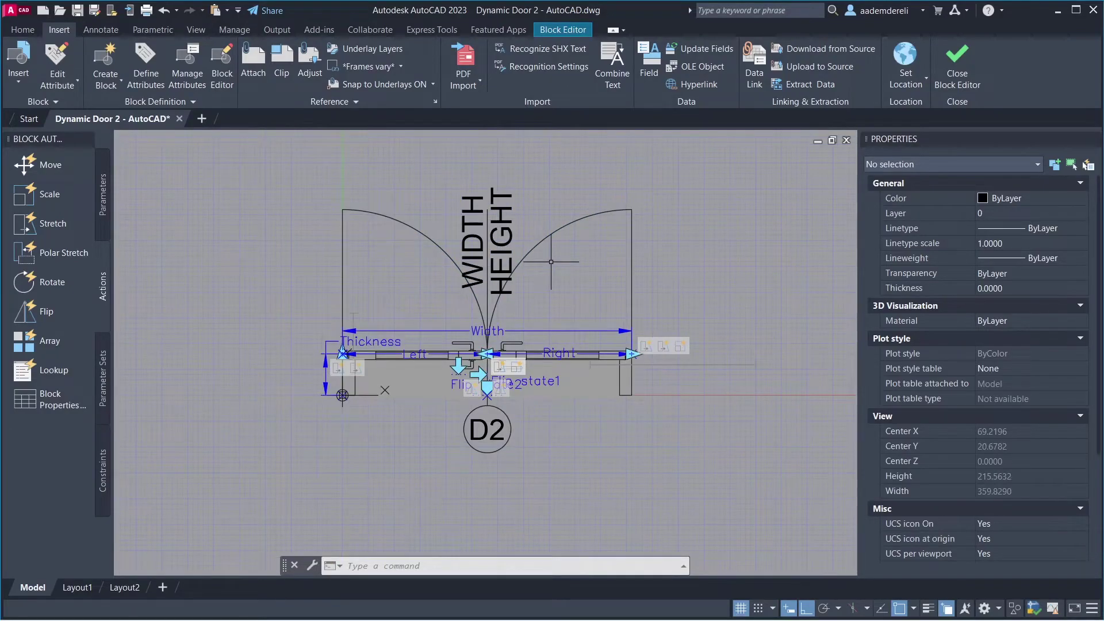
left_click(940, 64)
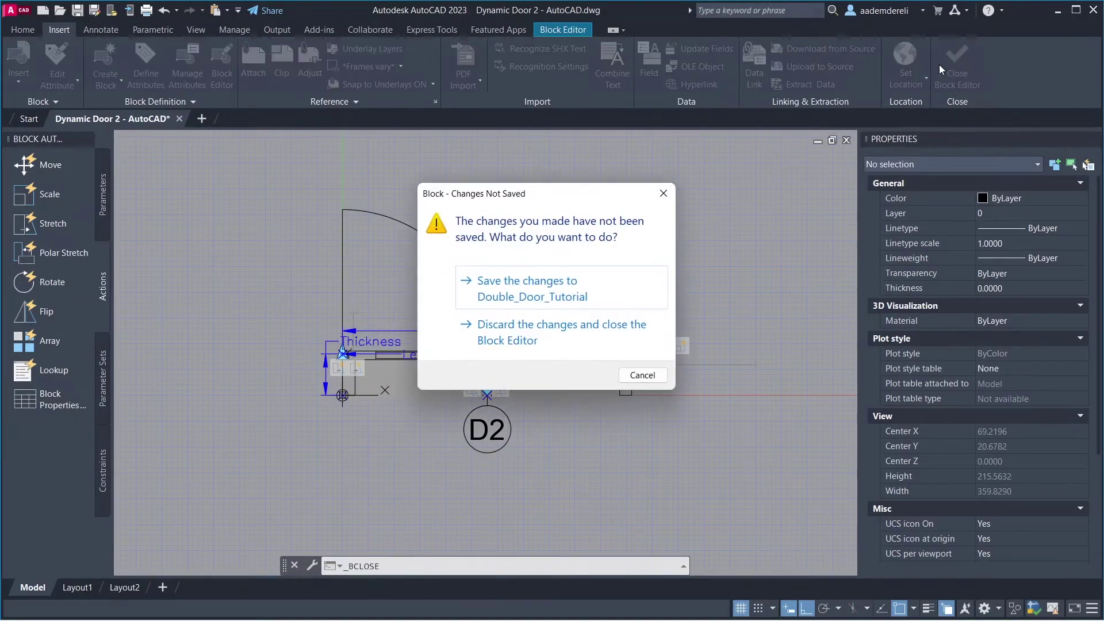
left_click(624, 287)
left_click(460, 329)
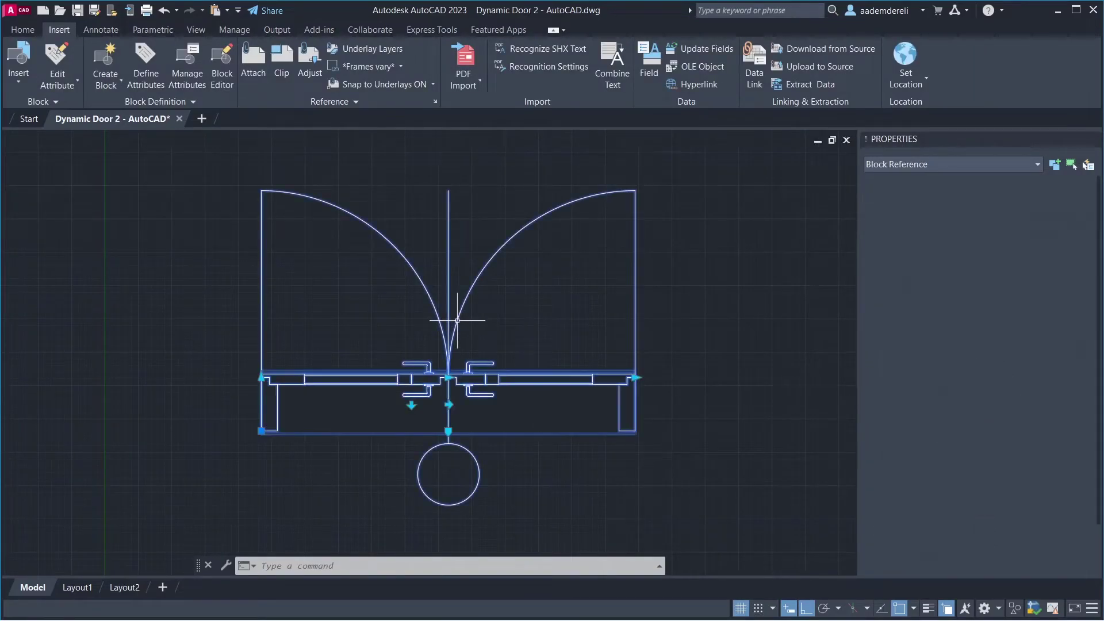
key("Delete")
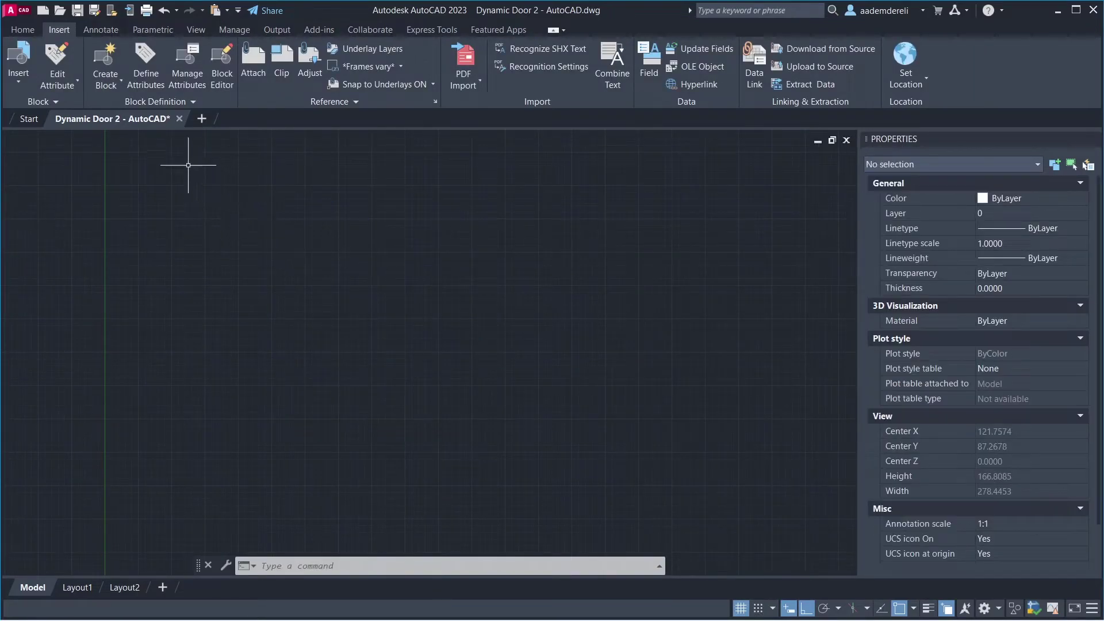
Insert a fresh Double_Door_Tutorial block in the empty drawing, accepting door type D2, width 140 and height 210
left_click(19, 87)
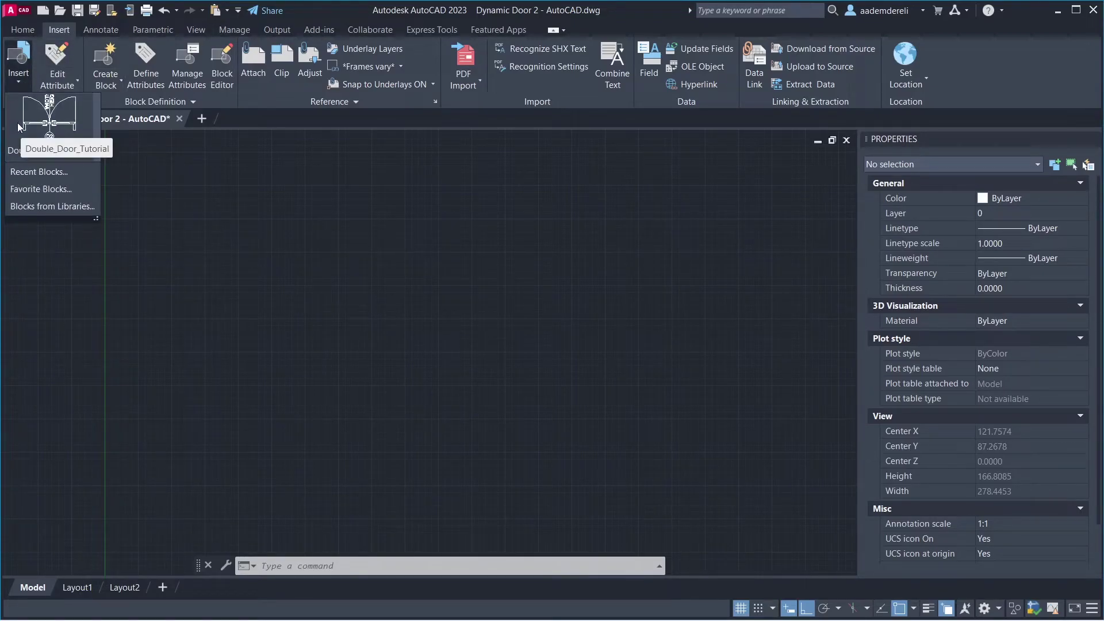
left_click(49, 124)
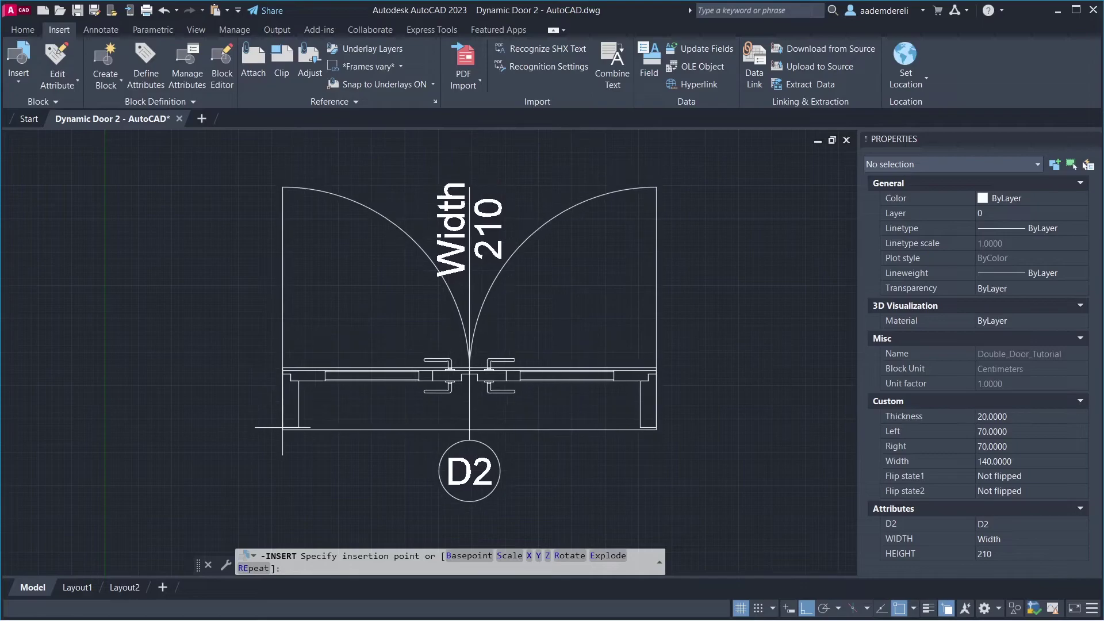
left_click(282, 430)
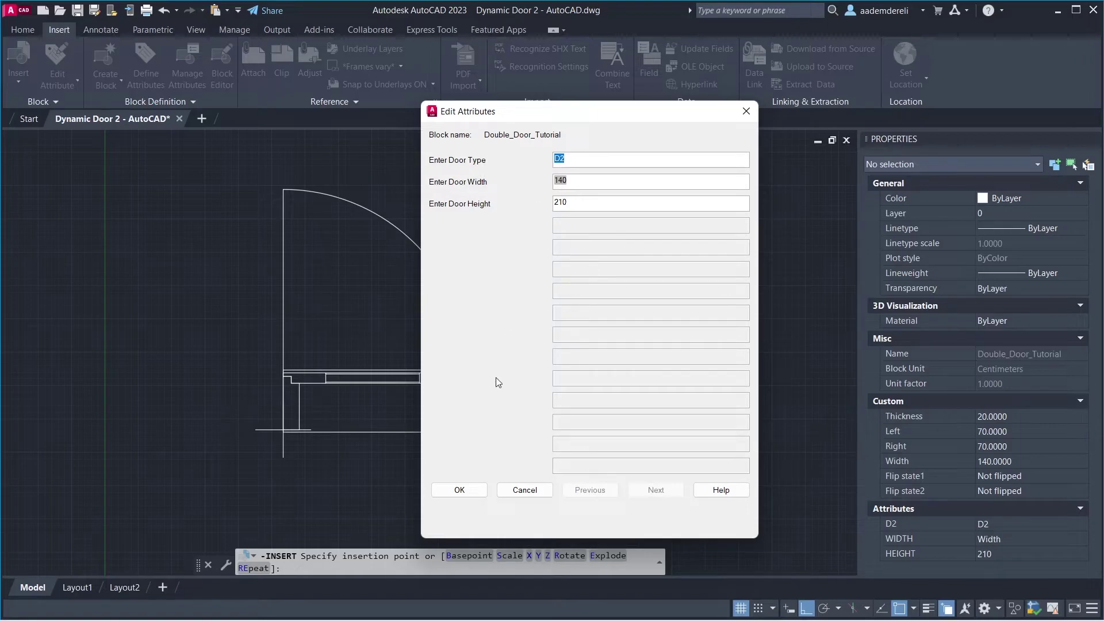
left_click(475, 493)
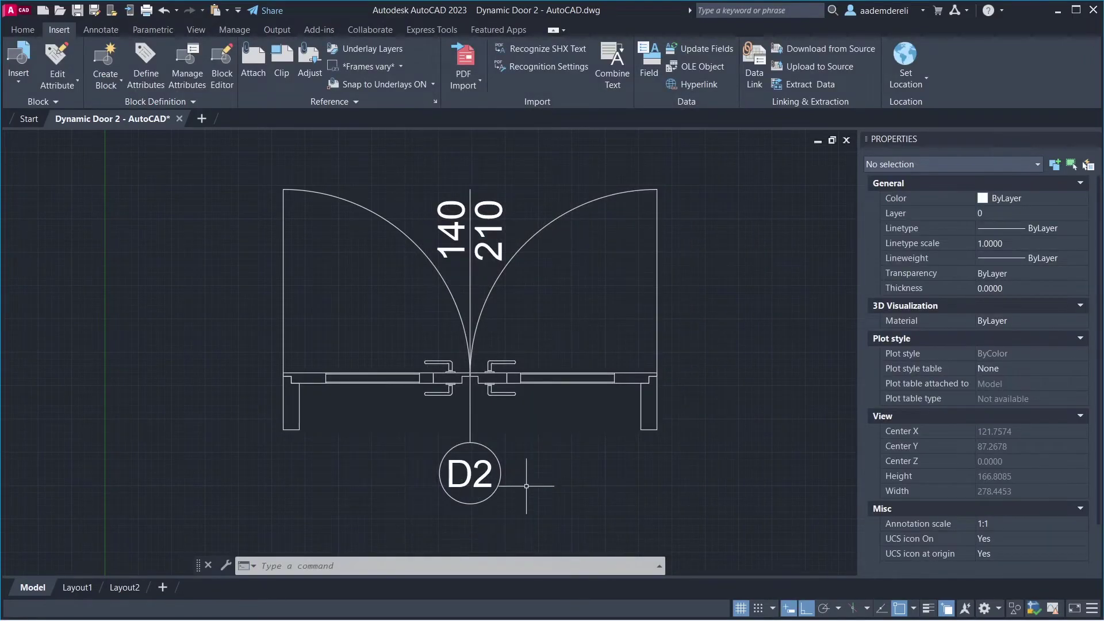
Try unequal leaf widths by shifting the meeting point of the two leaves to either side, and reset the block
left_click(471, 314)
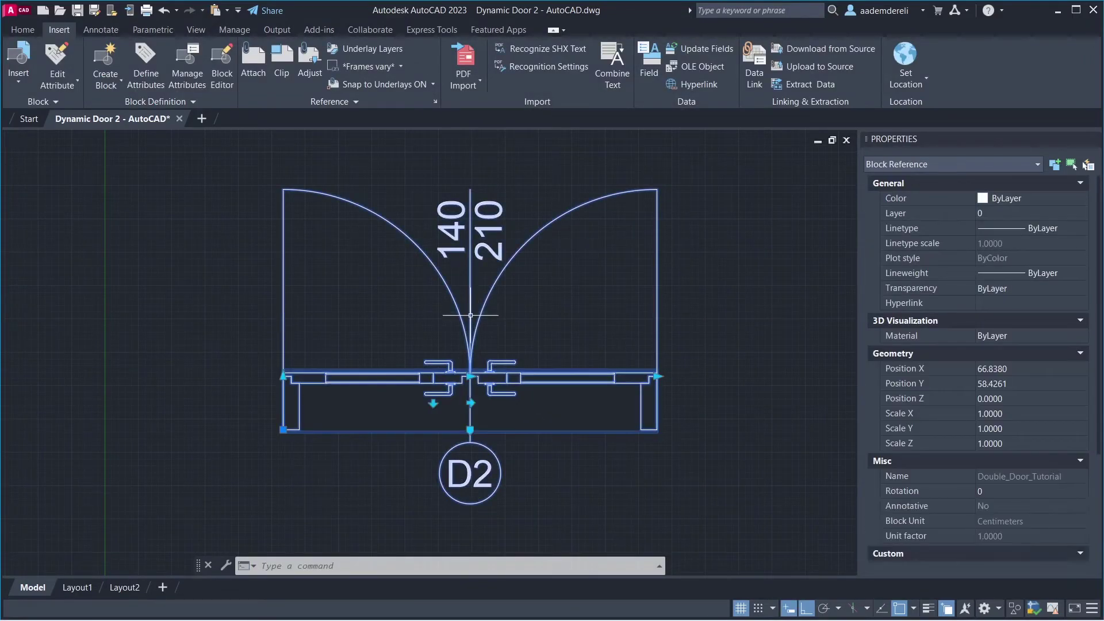
left_click(470, 377)
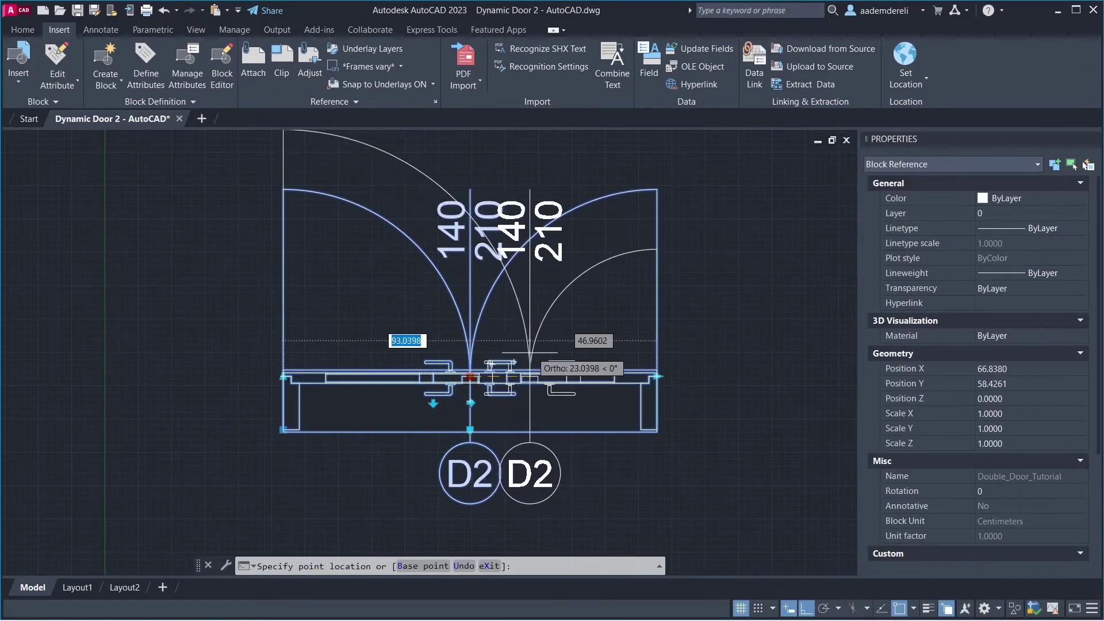
left_click(536, 349)
left_click(536, 377)
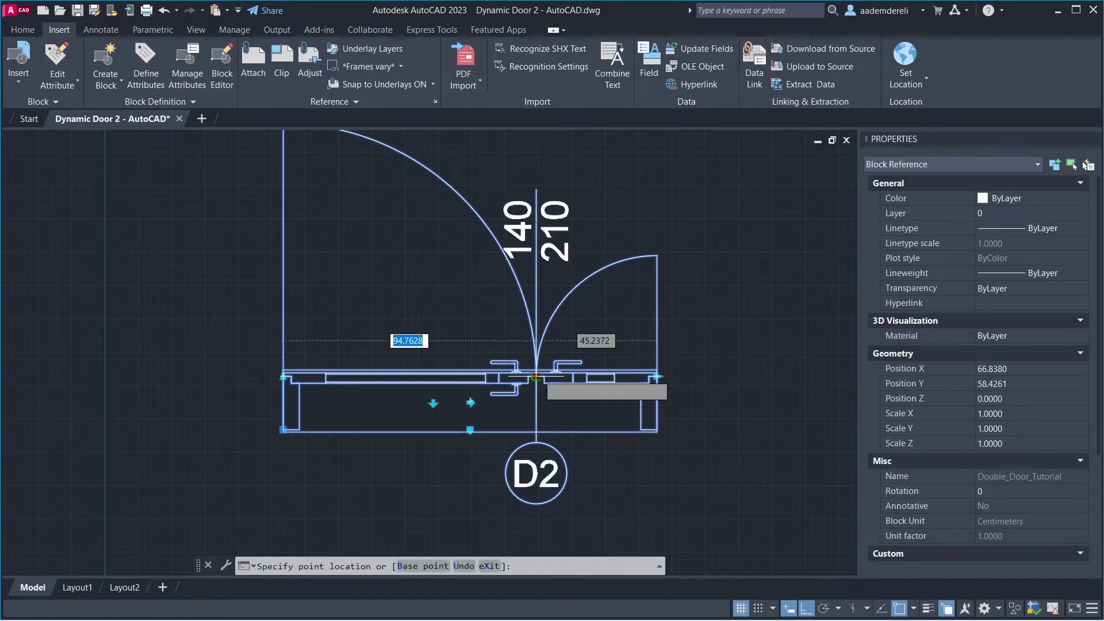
left_click(413, 367)
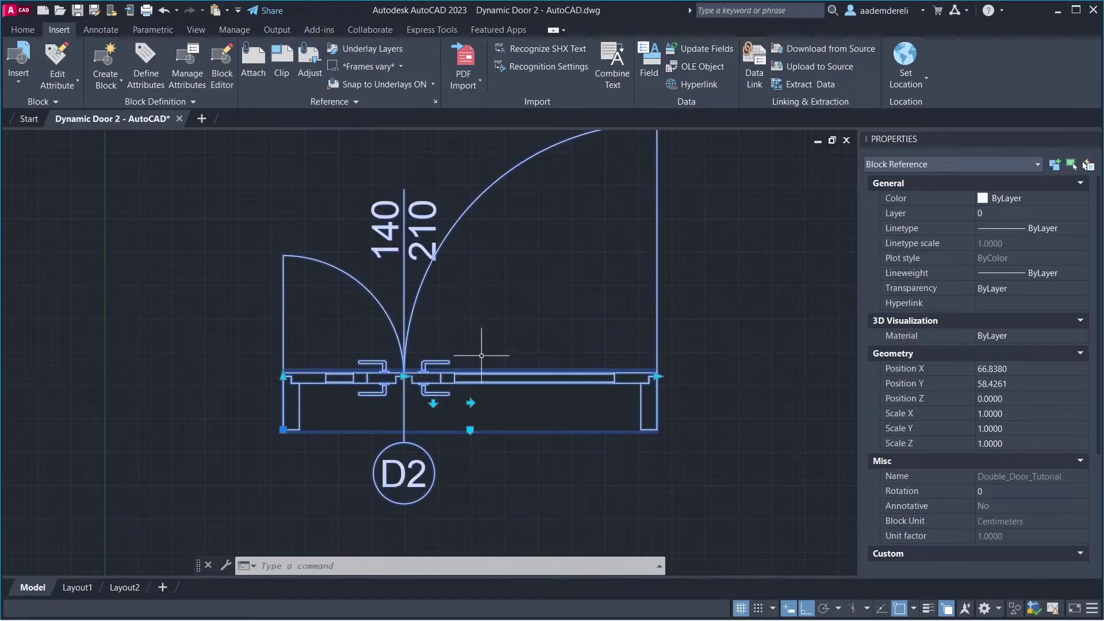
middle_click_drag(506, 311, 506, 314)
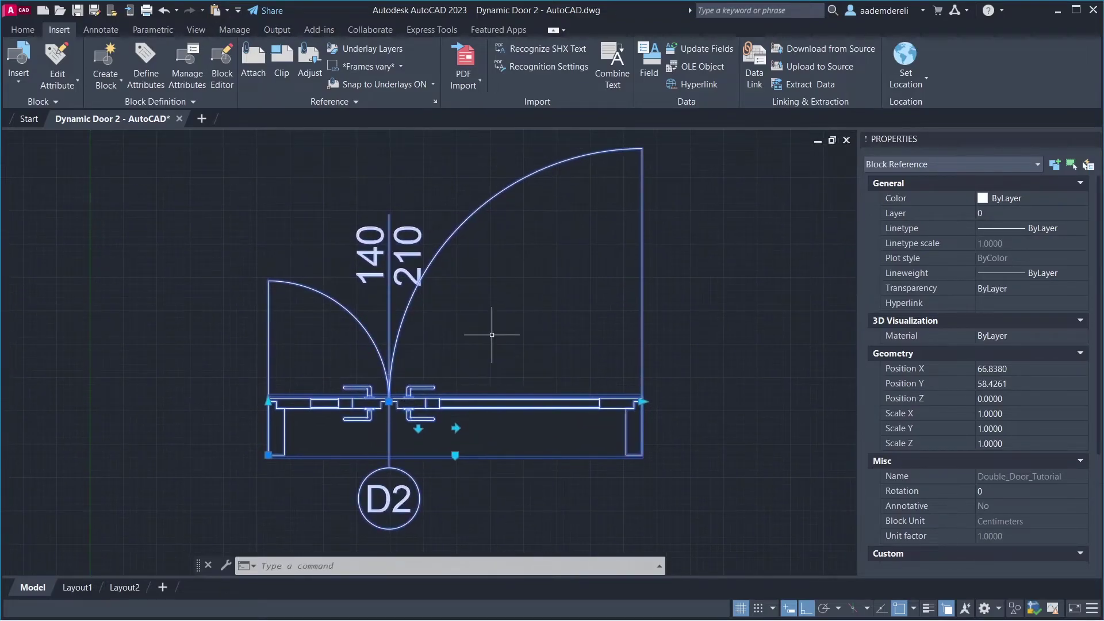
right_click(491, 334)
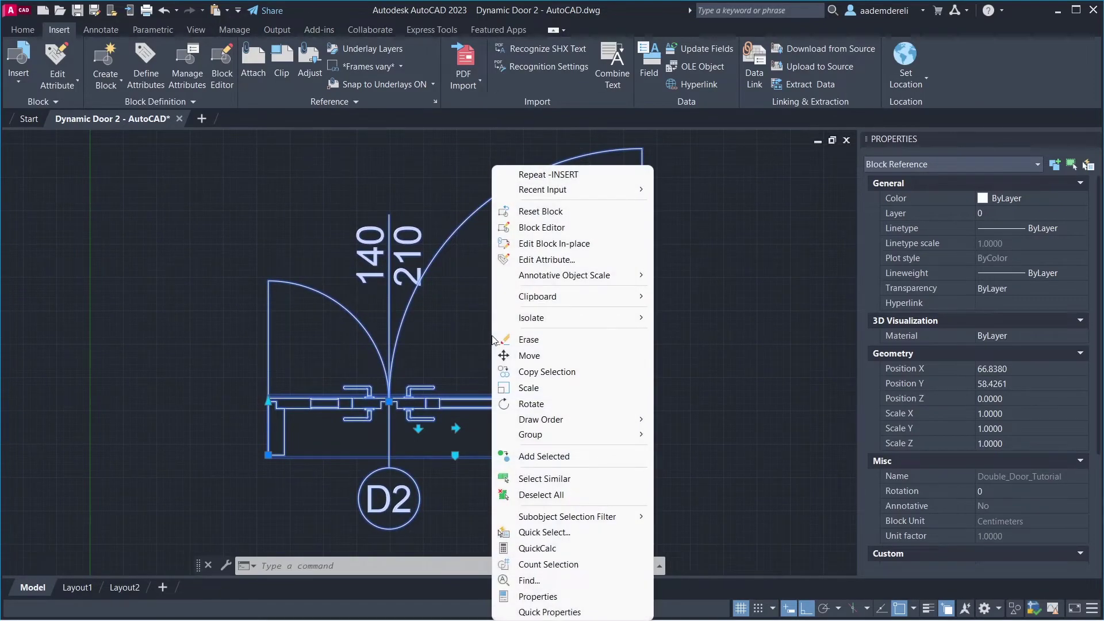
left_click(583, 213)
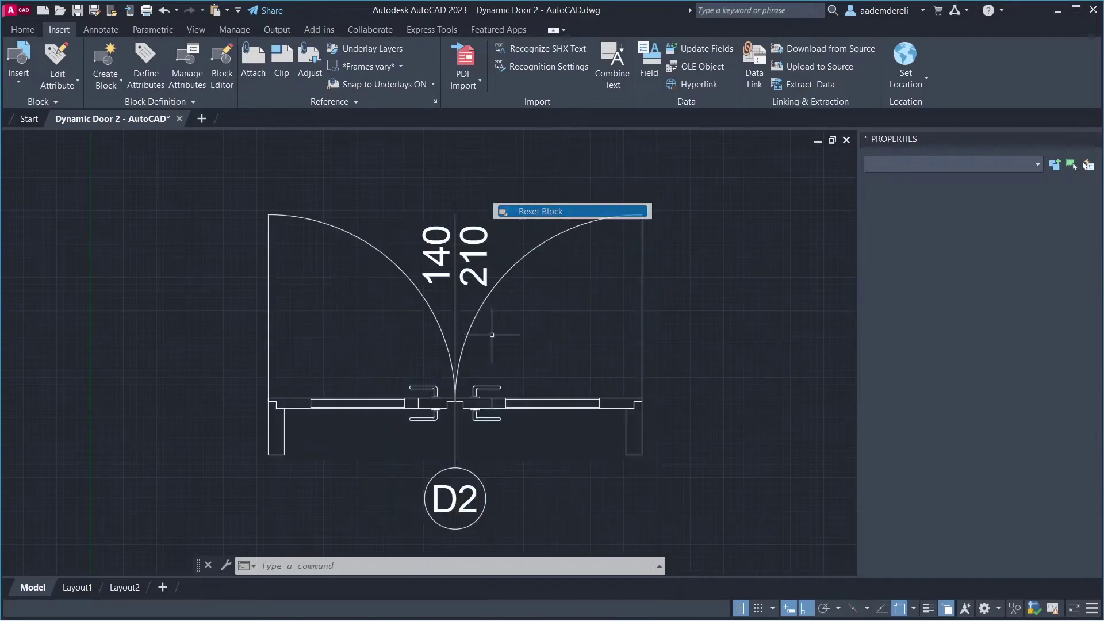
Stretch the door block to a total width of 160 and regenerate the drawing to update its width attribute
left_click(641, 334)
middle_click_drag(565, 334, 472, 324)
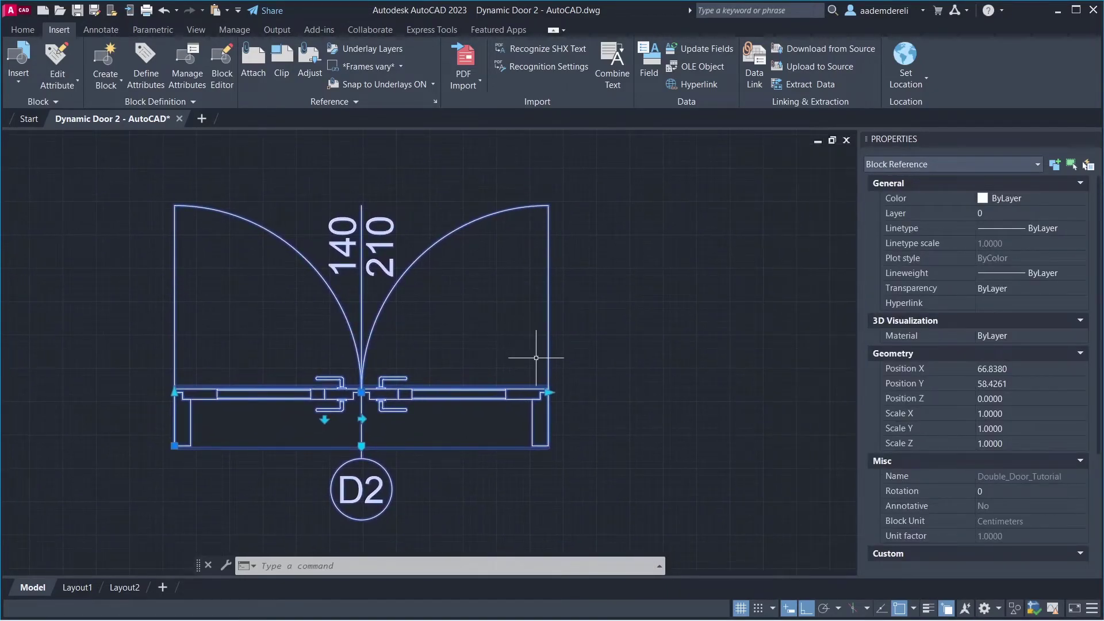
left_click(548, 392)
type("1")
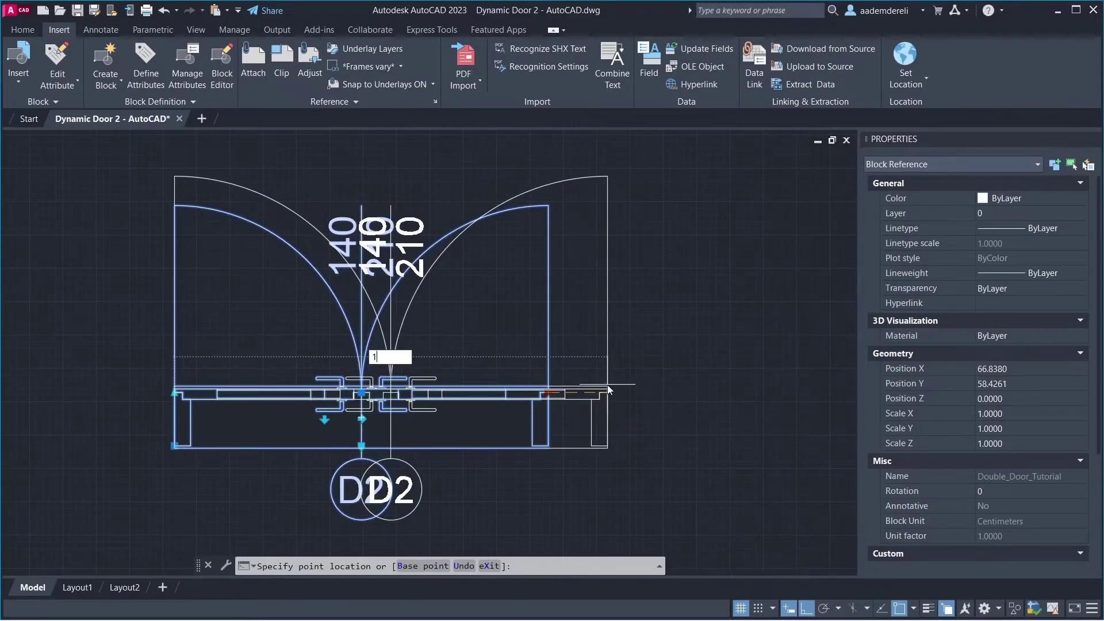
type("60")
key("Return")
type("RE")
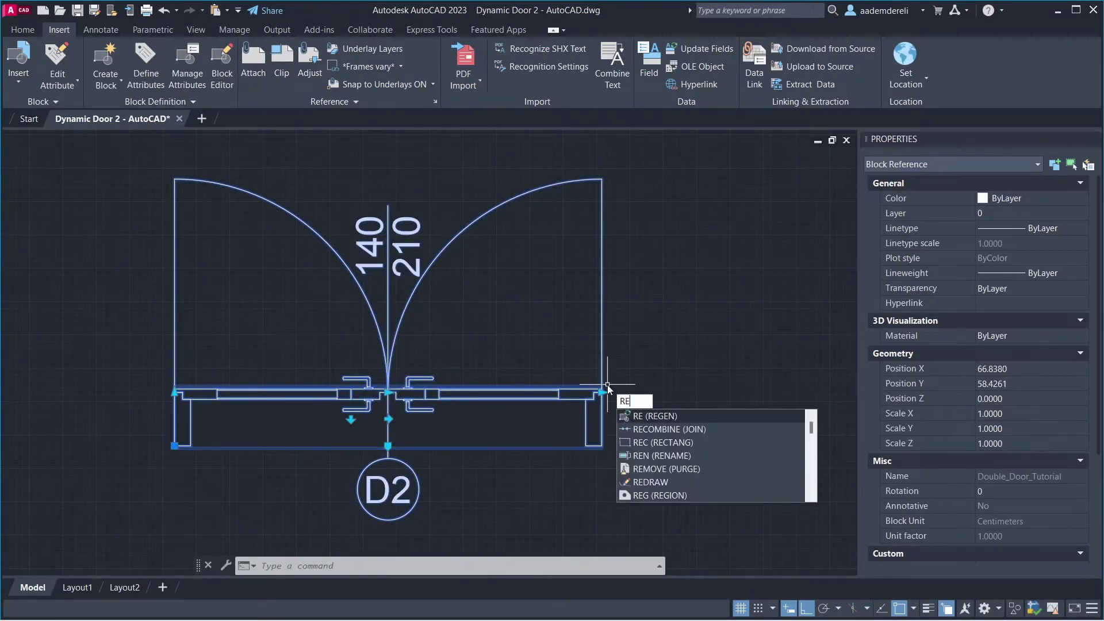
key("Return")
key("Escape")
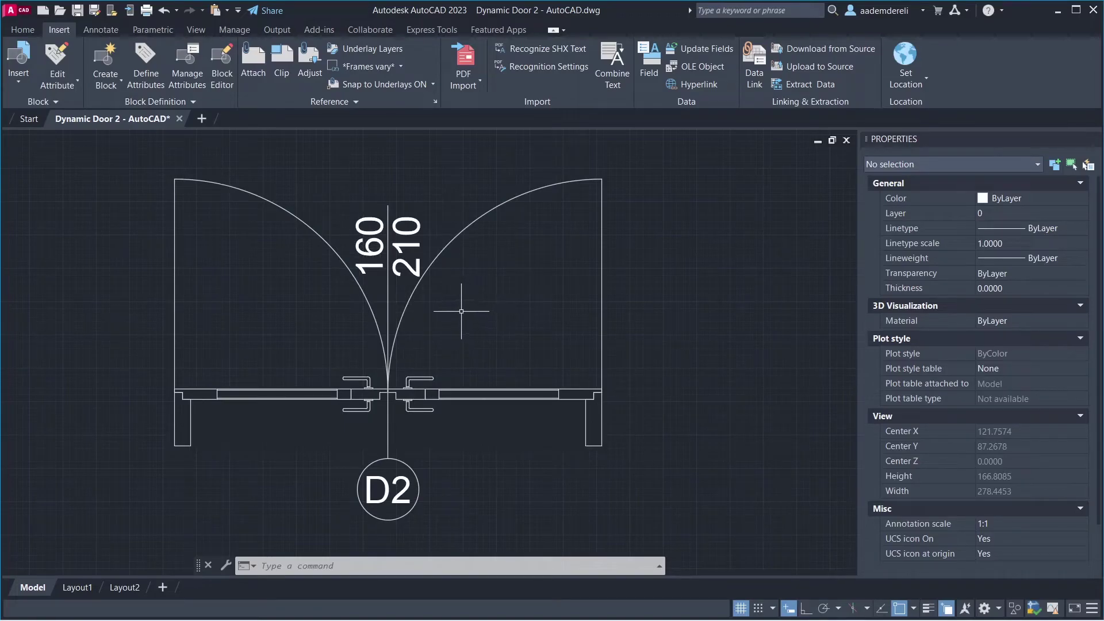
Draw a large rectangle rotated 45 degrees in the empty area above and beside the door
scroll(451, 310, "down", 5)
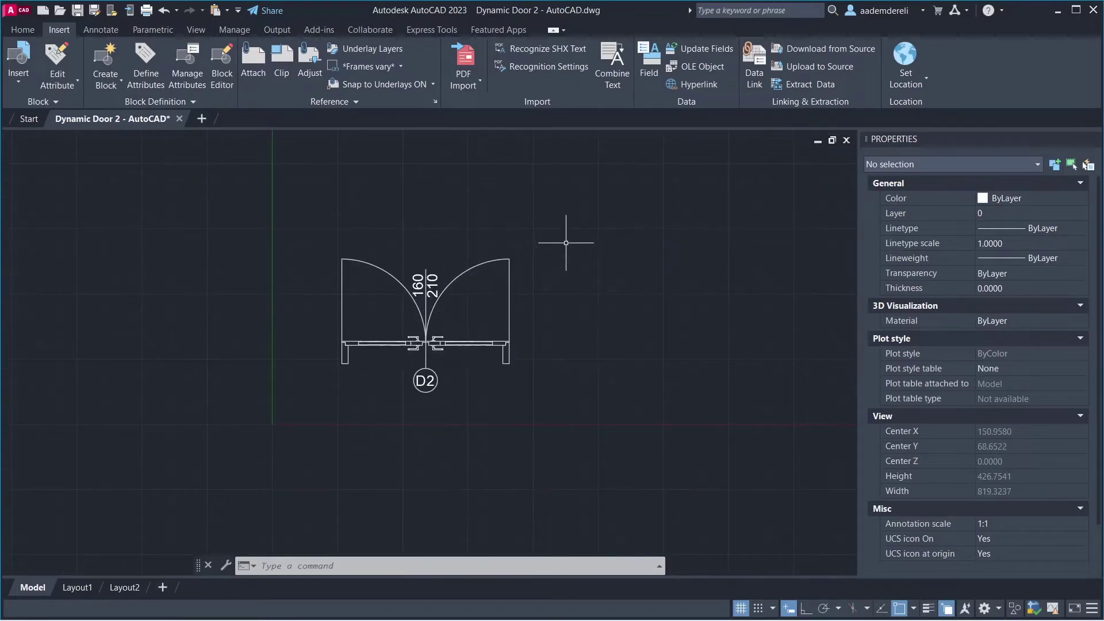
middle_click_drag(566, 241, 398, 334)
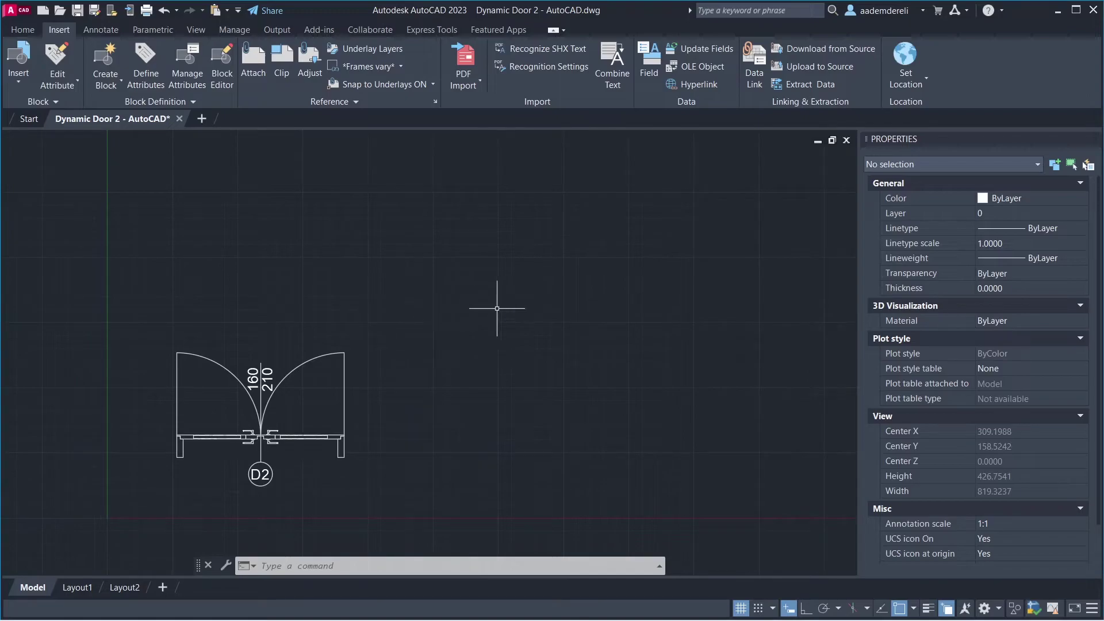
type("rec")
key("Return")
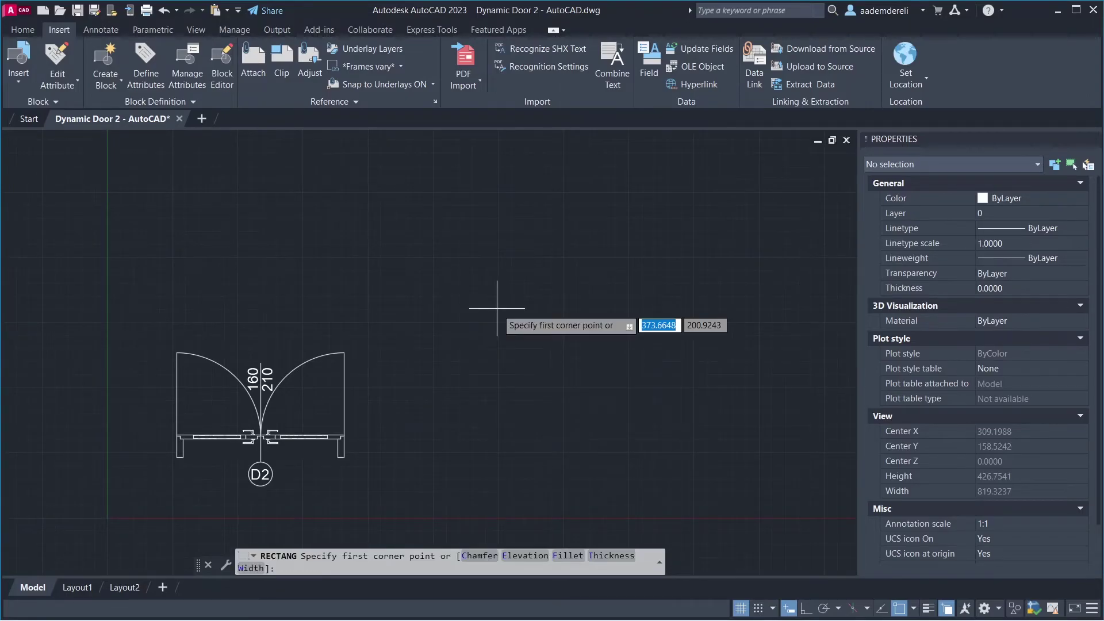
left_click(449, 421)
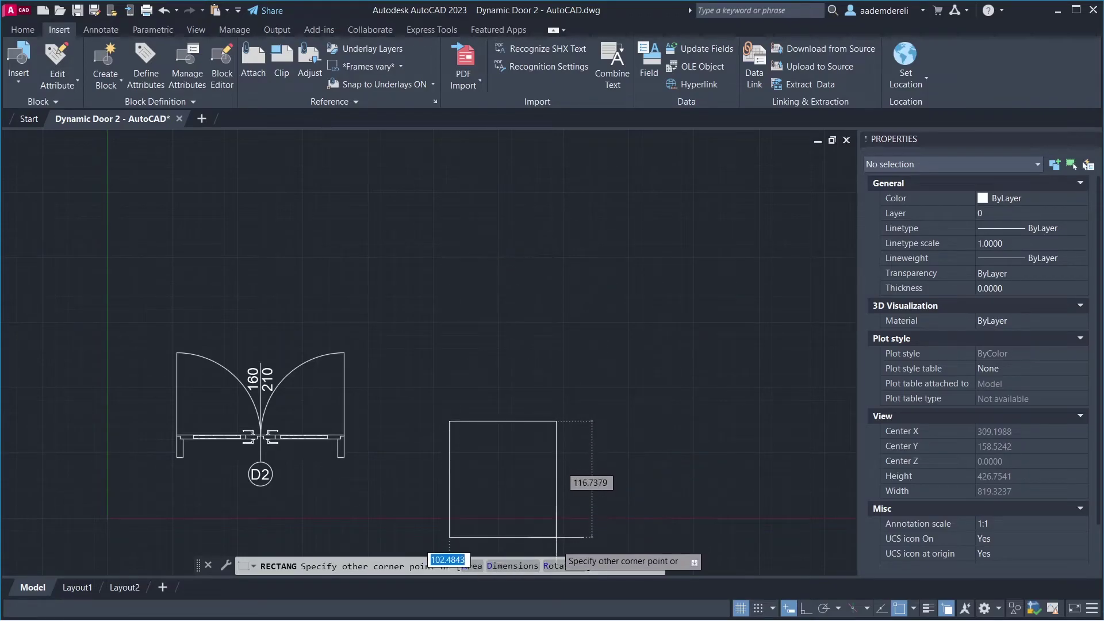
left_click(562, 566)
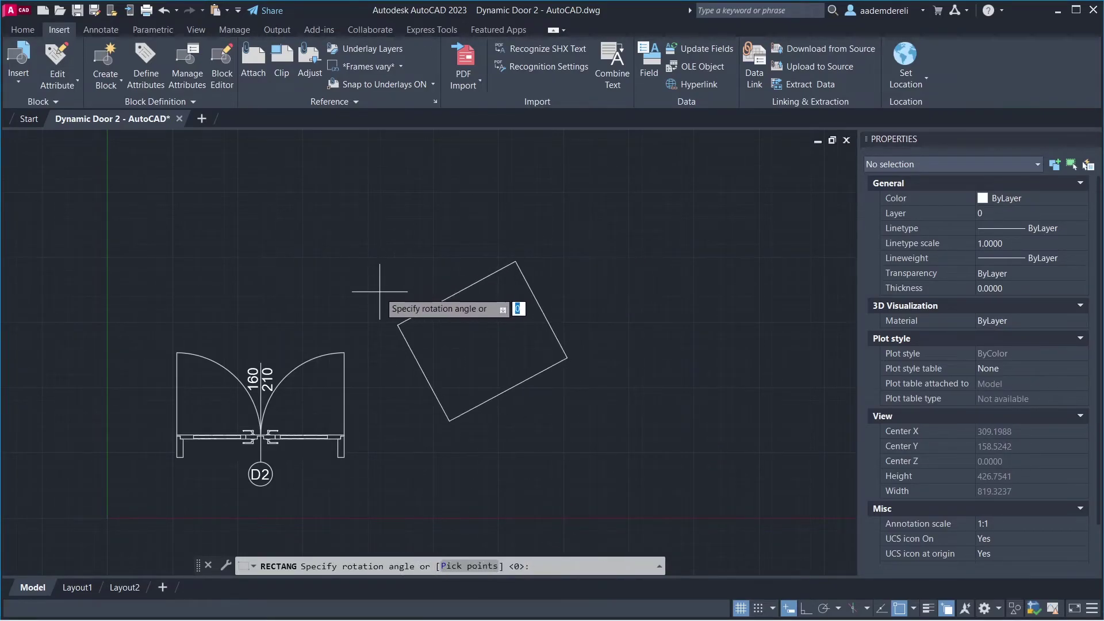
type("45")
key("Return")
middle_click_drag(481, 168, 508, 251)
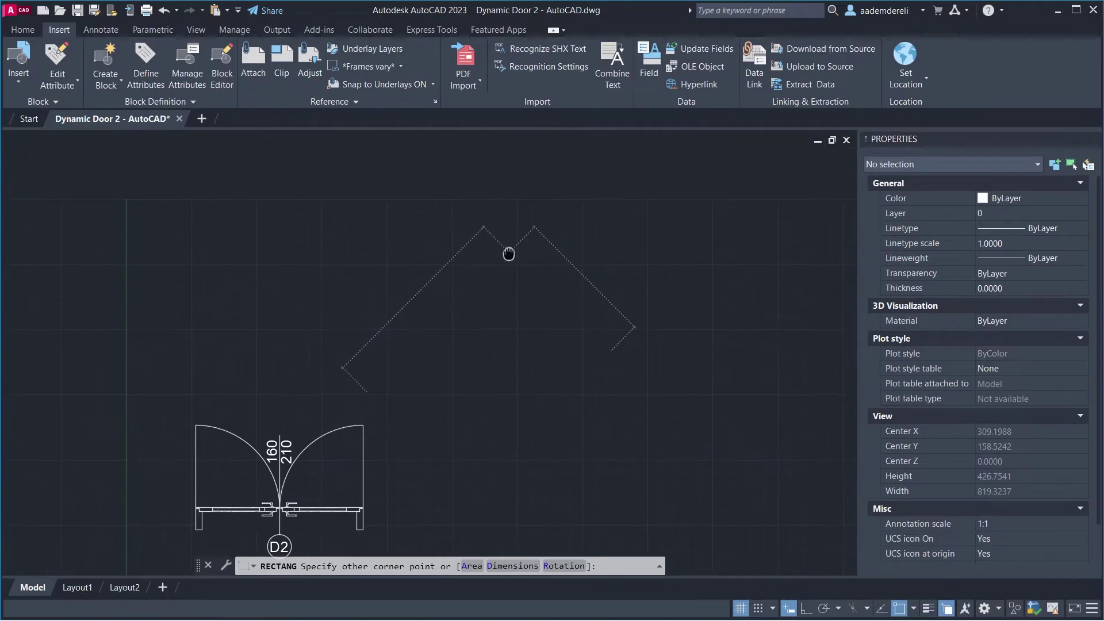
left_click(522, 145)
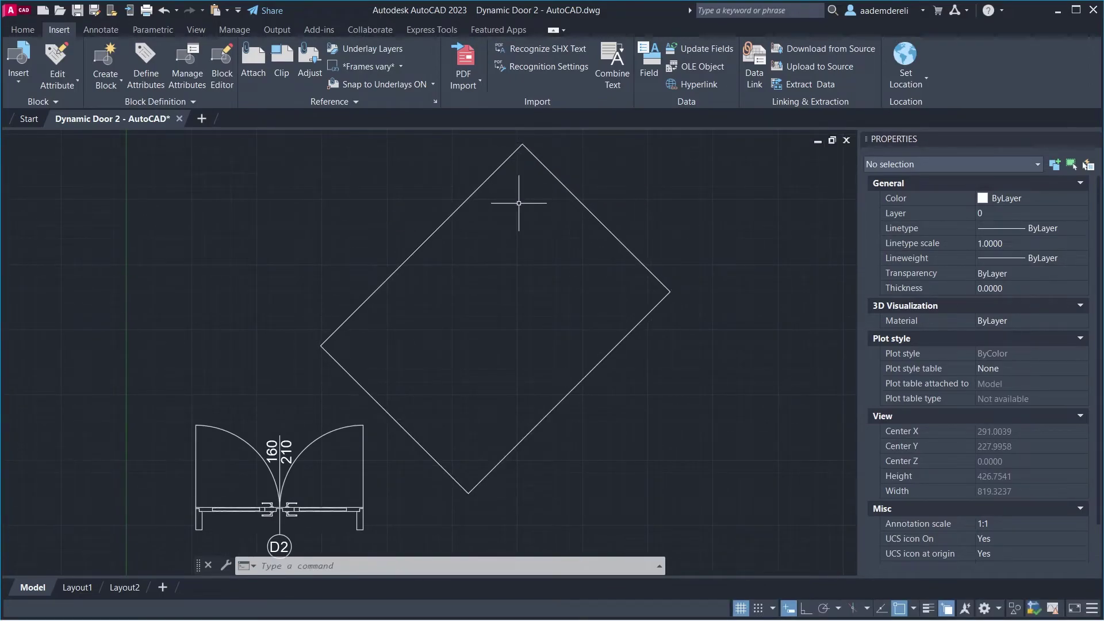
Offset the rotated rectangle outward by 20 to form the wall outline
type("o")
key("Return")
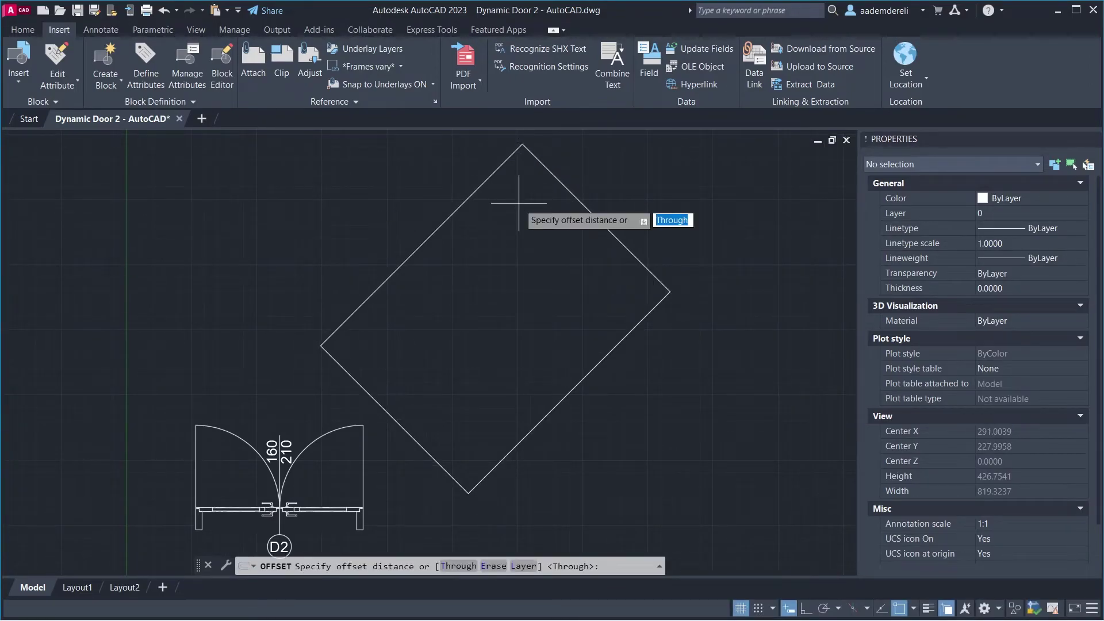
type("20")
key("Return")
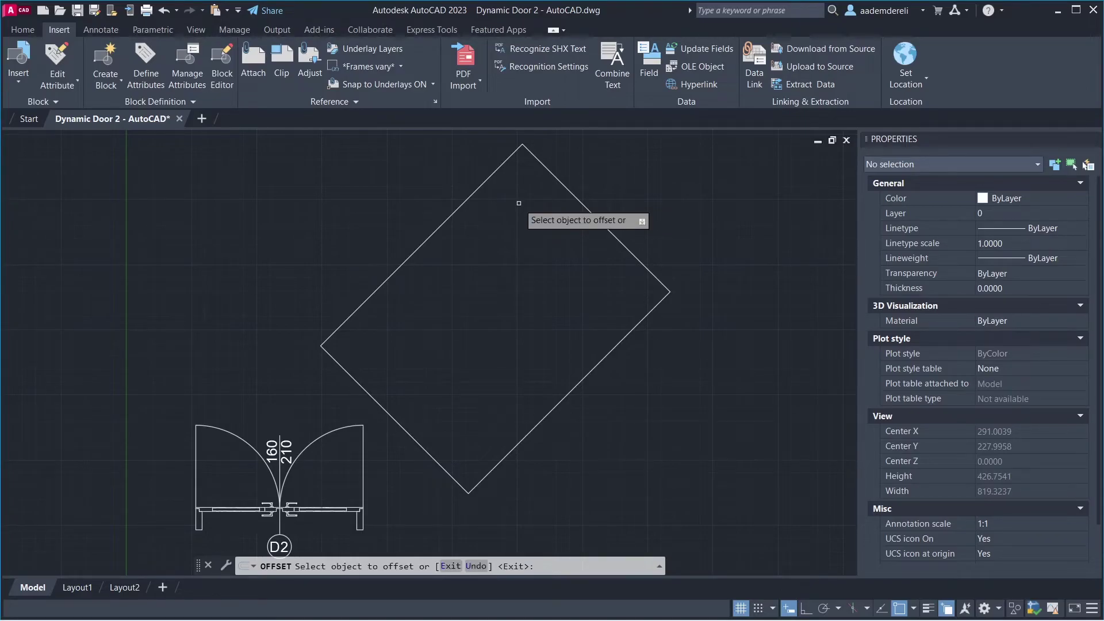
left_click(561, 185)
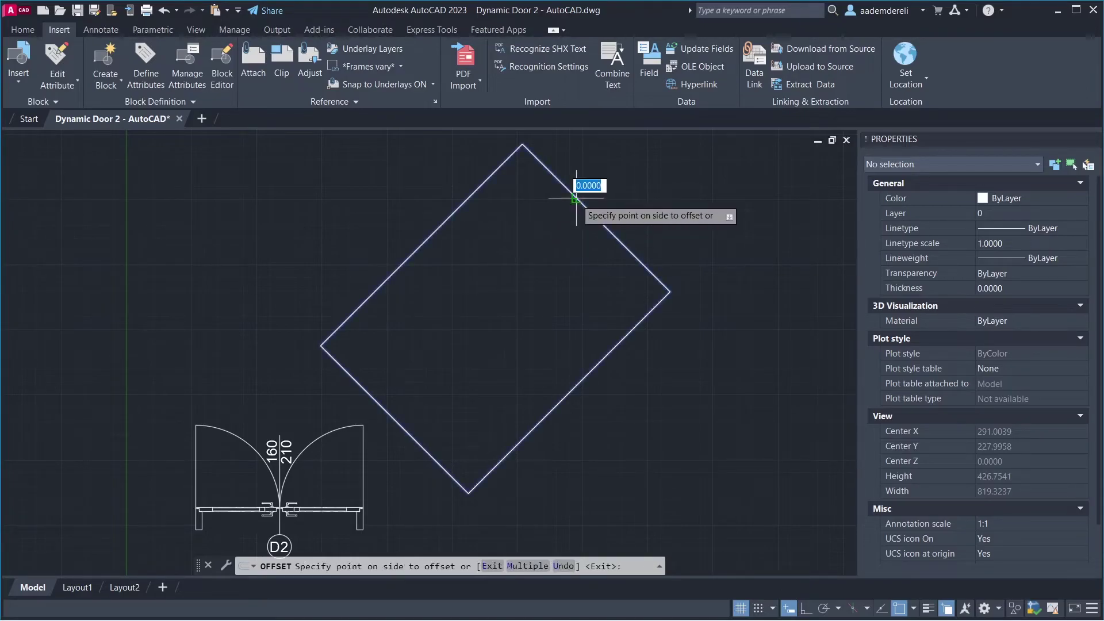
left_click(625, 181)
key("Return")
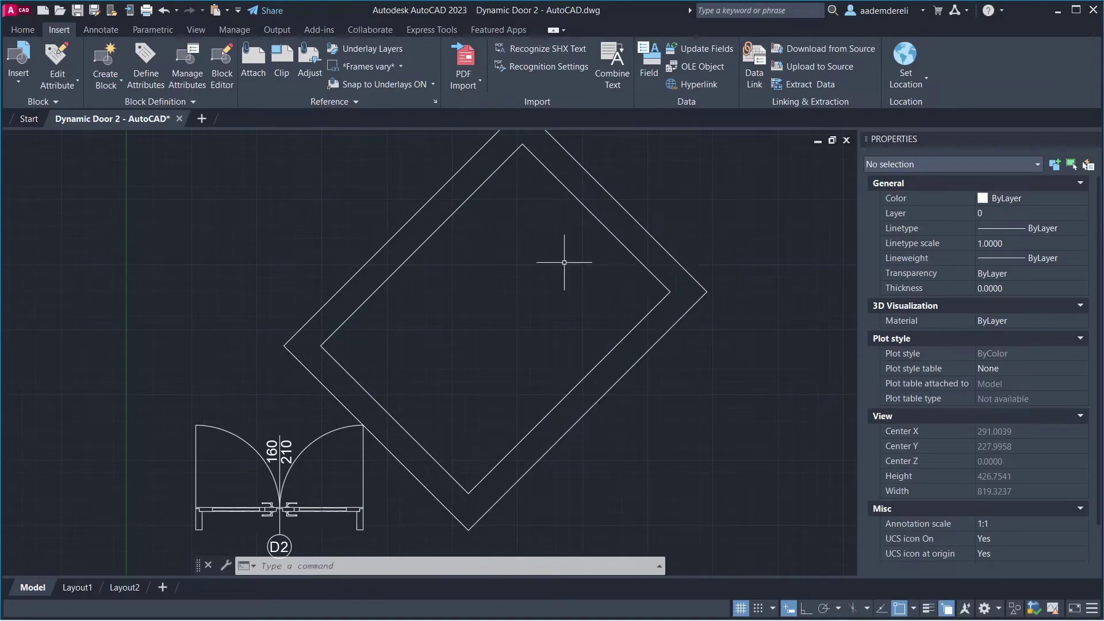
Hatch the band between the two rotated rectangles with the SOLID pattern in green 19,155,72
type("h")
key("Return")
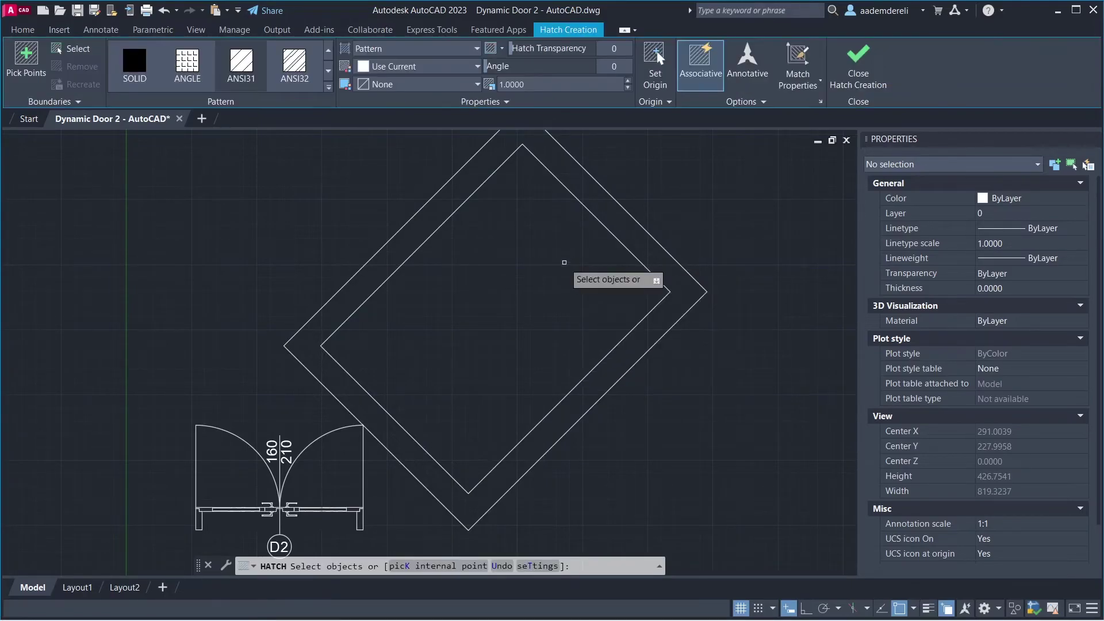
left_click(624, 179)
left_click(568, 244)
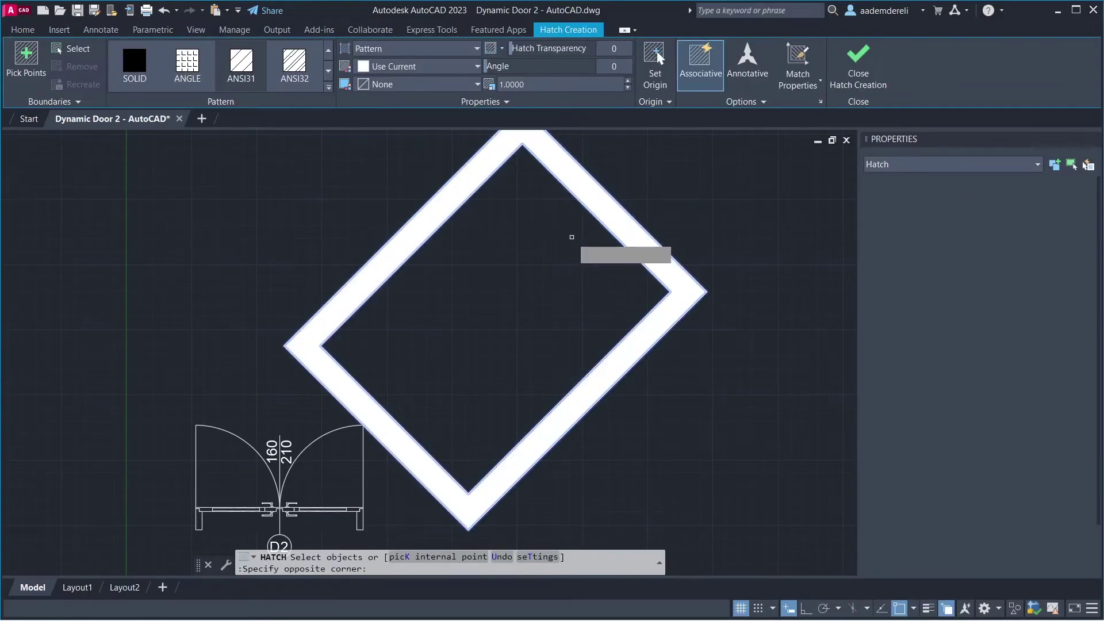
left_click(147, 54)
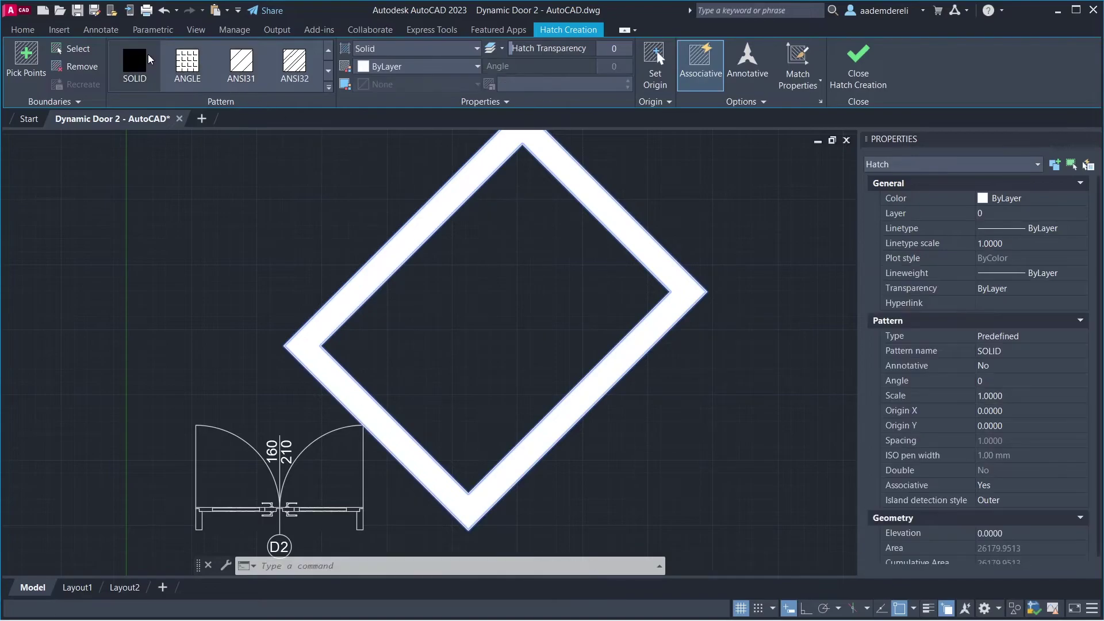
left_click(429, 67)
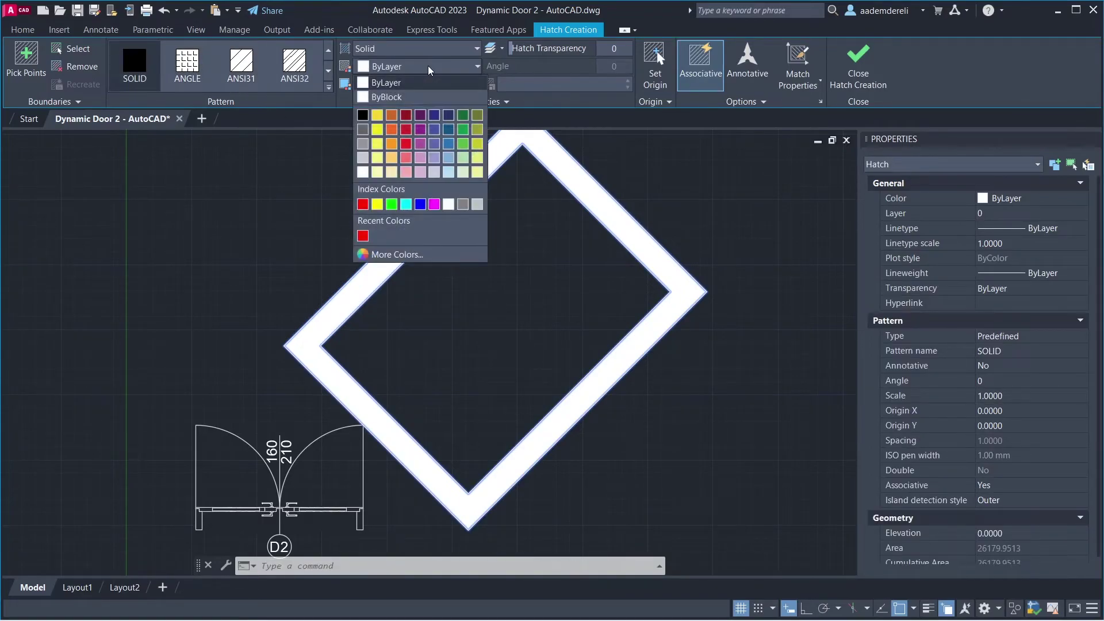
left_click(465, 131)
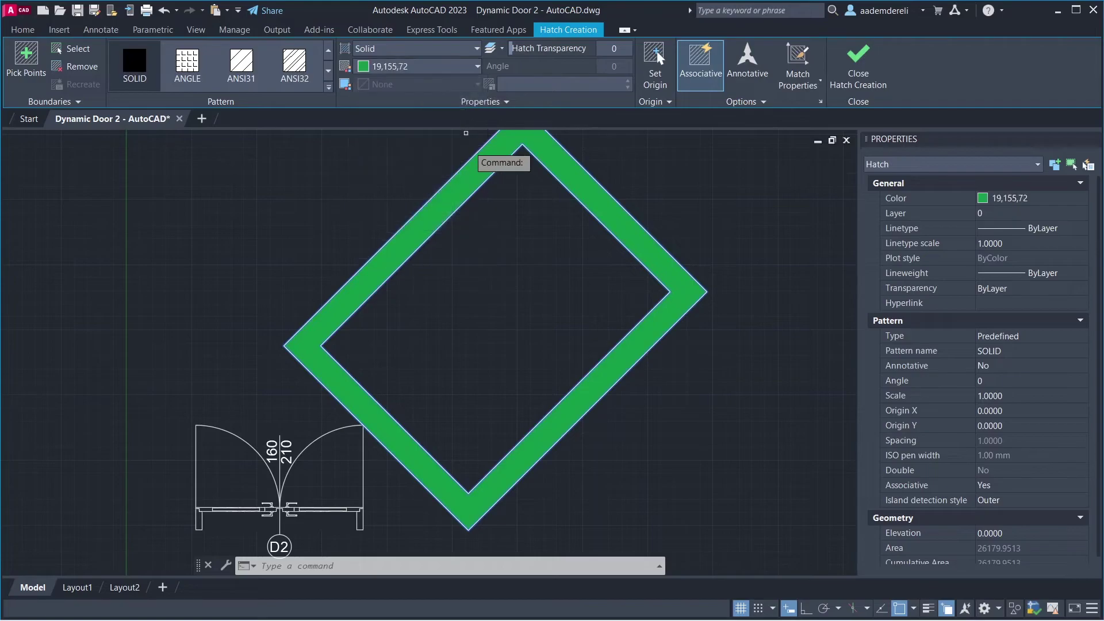
key("Return")
Match the properties of both wall outlines to those of the green hatch
type("m")
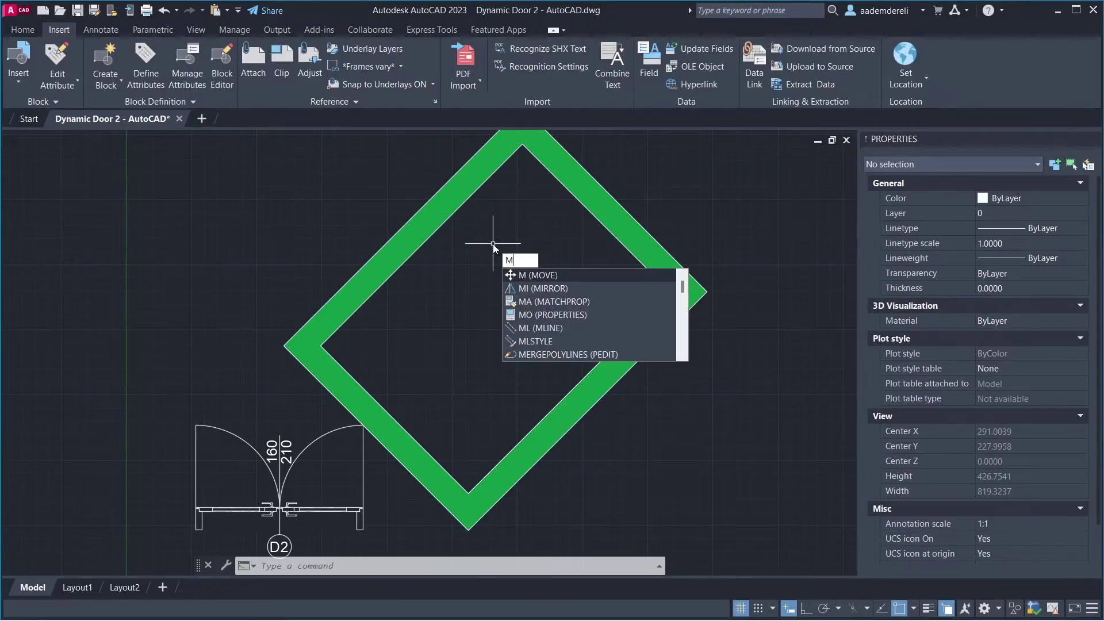
type("a")
key("Return")
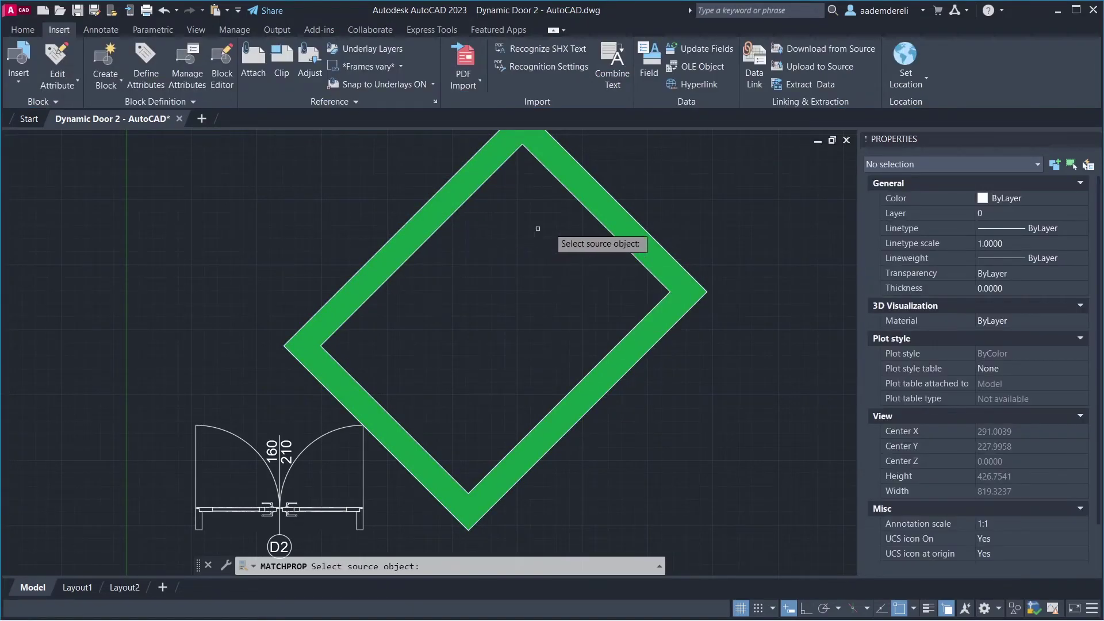
left_click(603, 204)
left_click(632, 190)
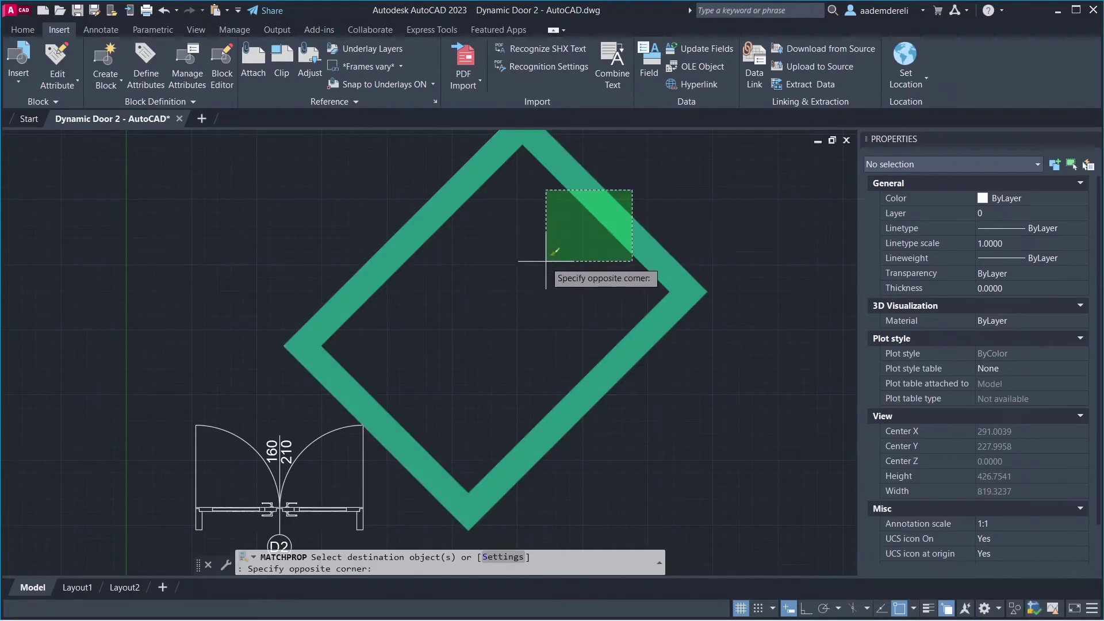
left_click(545, 253)
key("Return")
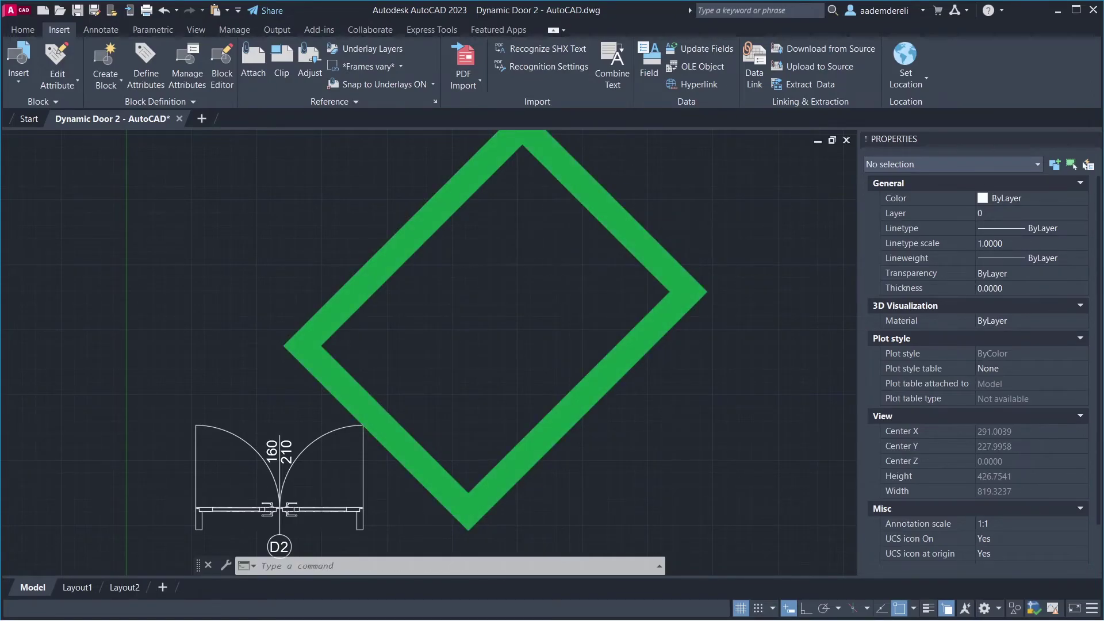
Send the wall hatch and both wall outlines to the back of the draw order
middle_click_drag(442, 345, 423, 361)
left_click(568, 200)
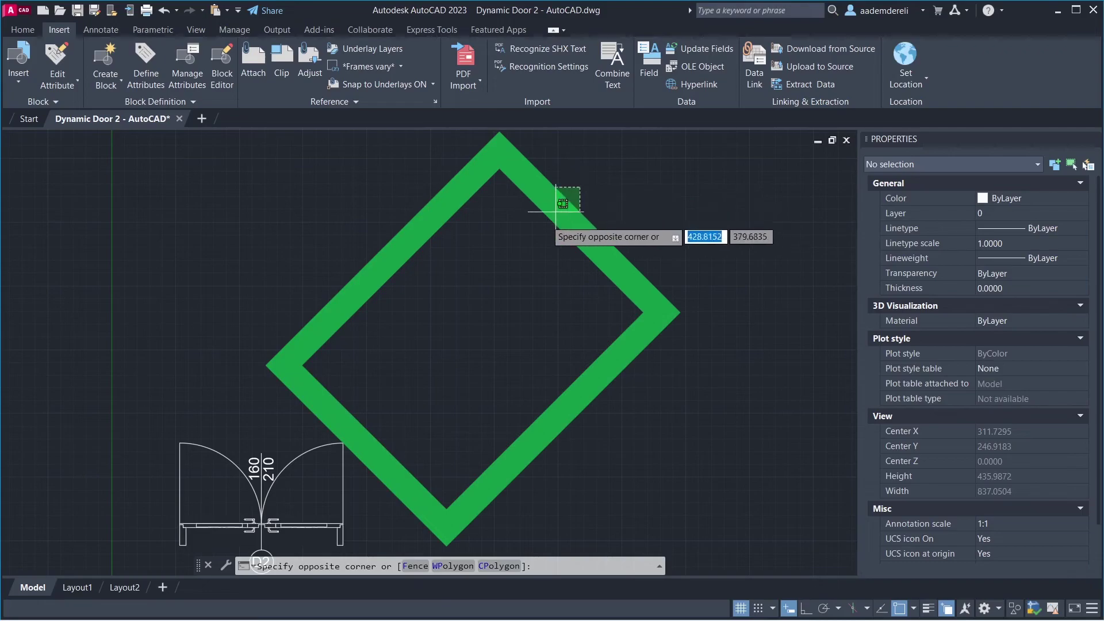
left_click(525, 234)
right_click(527, 236)
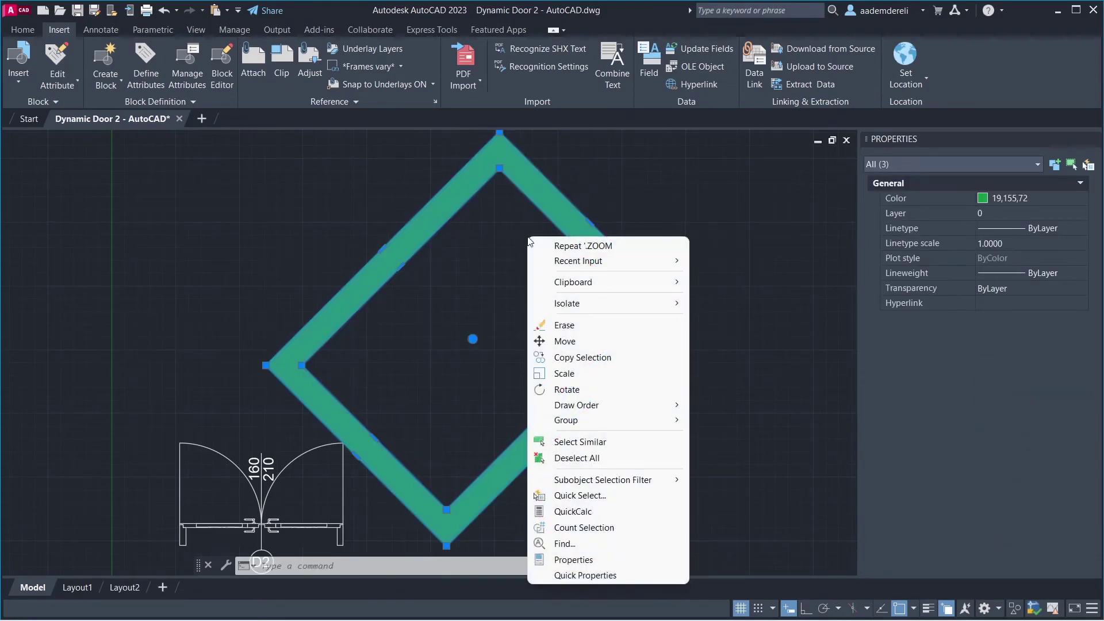
mouse_move(613, 406)
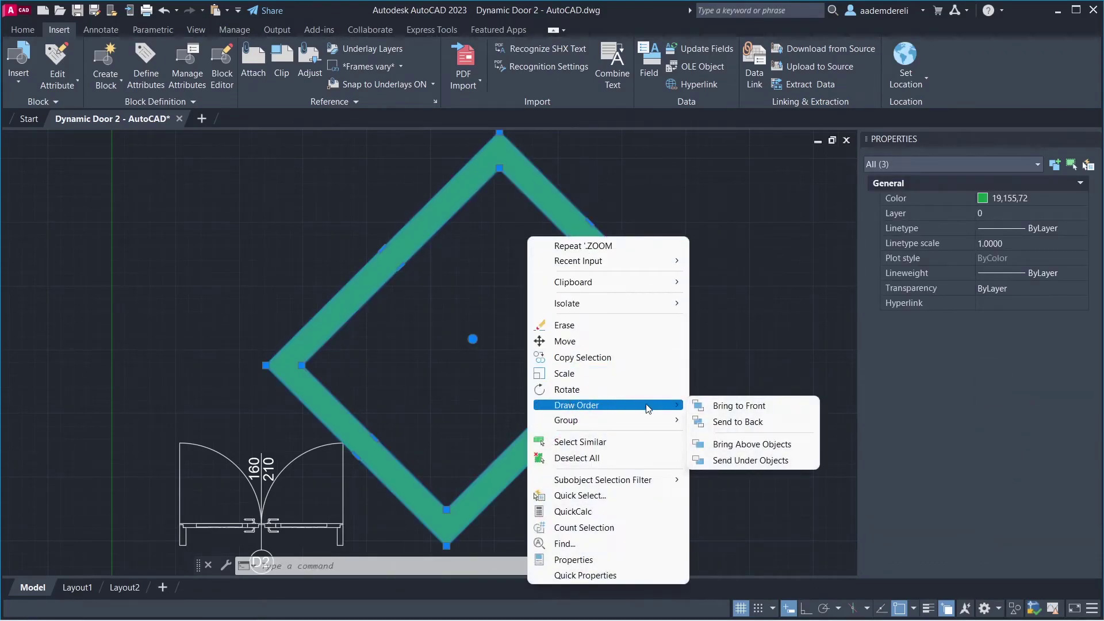
left_click(770, 429)
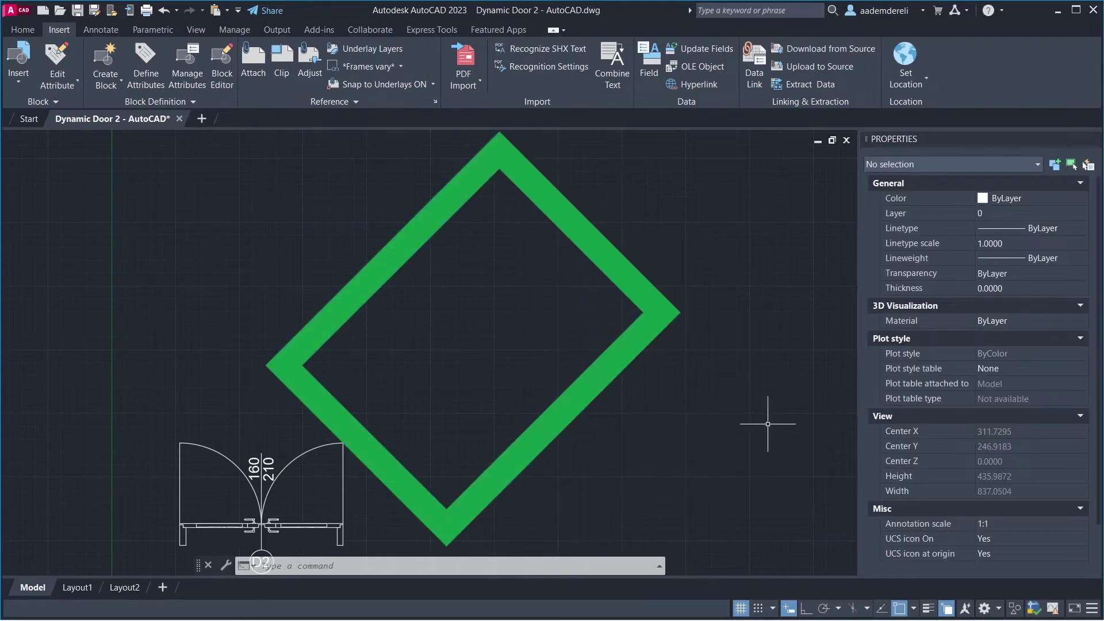
Move the D2 door block by its alignment point onto the outer edge of the upper-left wall, aligned with the wall
middle_click_drag(458, 387, 456, 343)
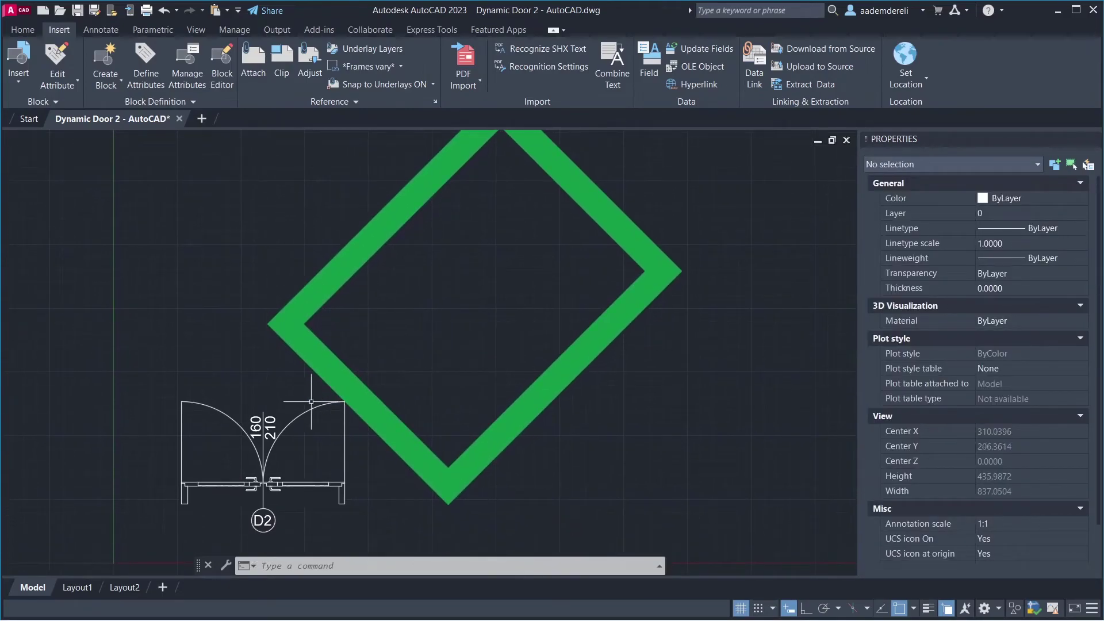
left_click(280, 402)
left_click(250, 435)
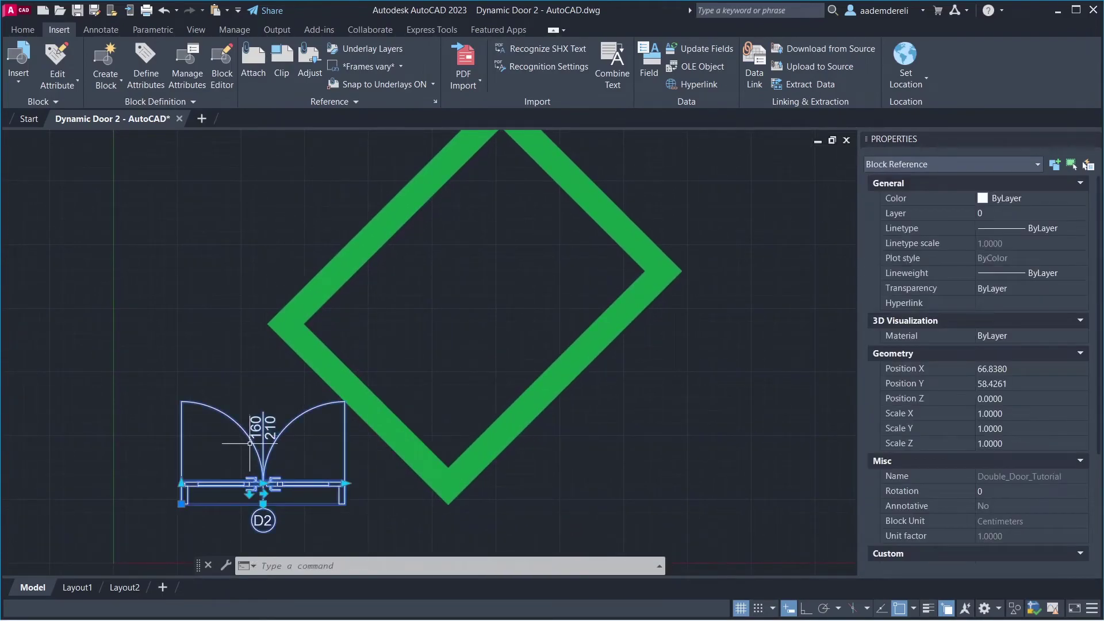
left_click(263, 504)
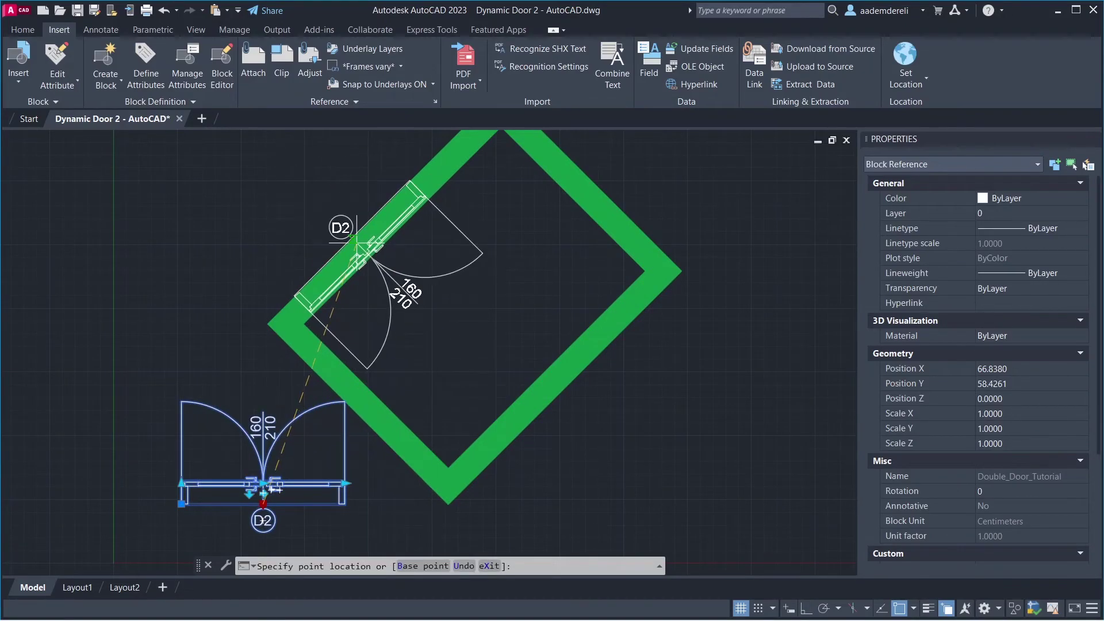
left_click(353, 238)
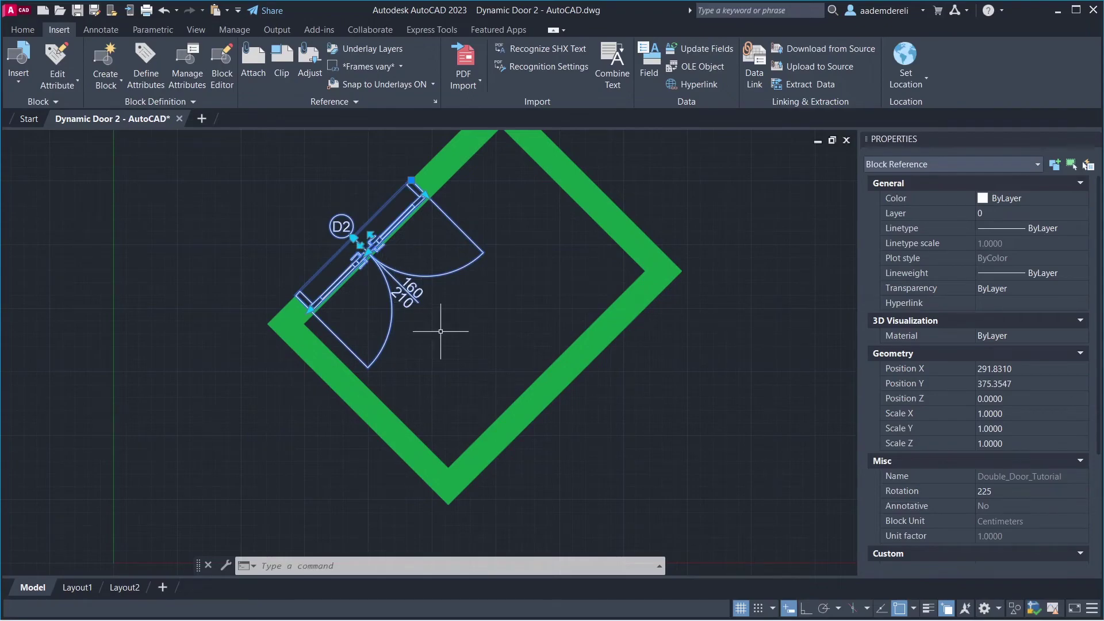
Stretch the door frame's depth to the inner corner of the wall opening so it matches the wall thickness
scroll(428, 203, "up", 5)
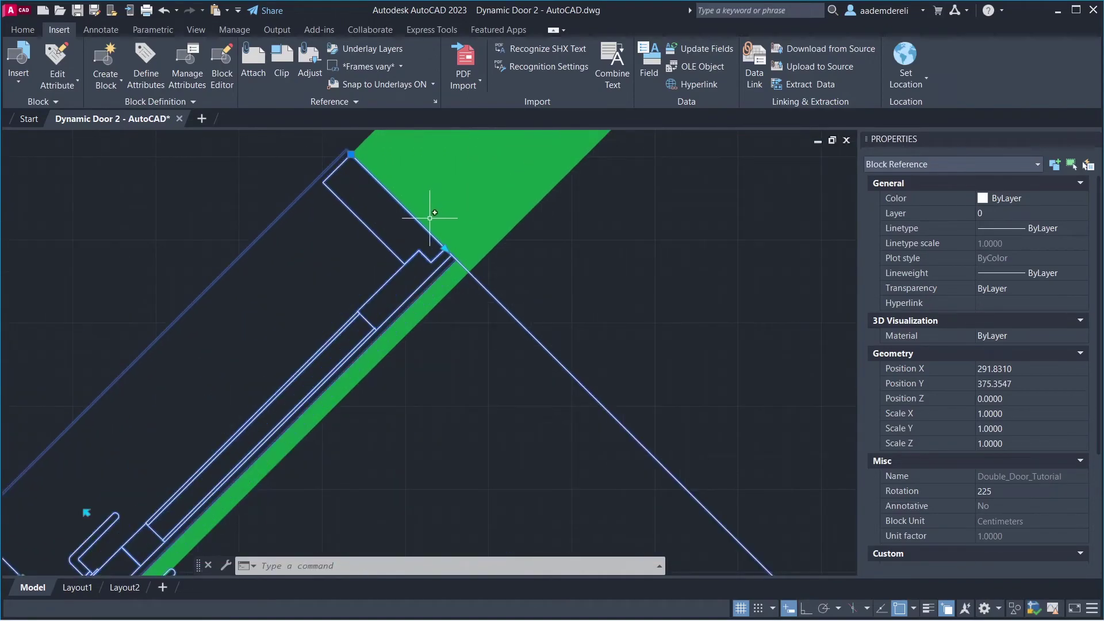
left_click(445, 249)
left_click(468, 272)
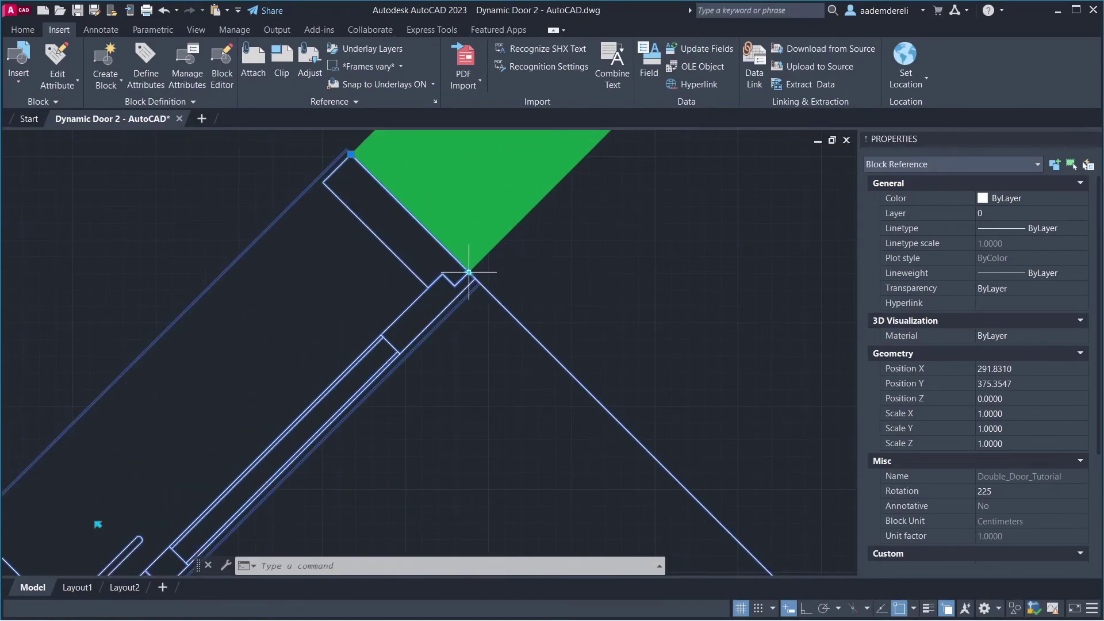
key("Escape")
Set the door block's total width to 150 and regenerate the drawing to update its width attribute
scroll(519, 269, "down", 3)
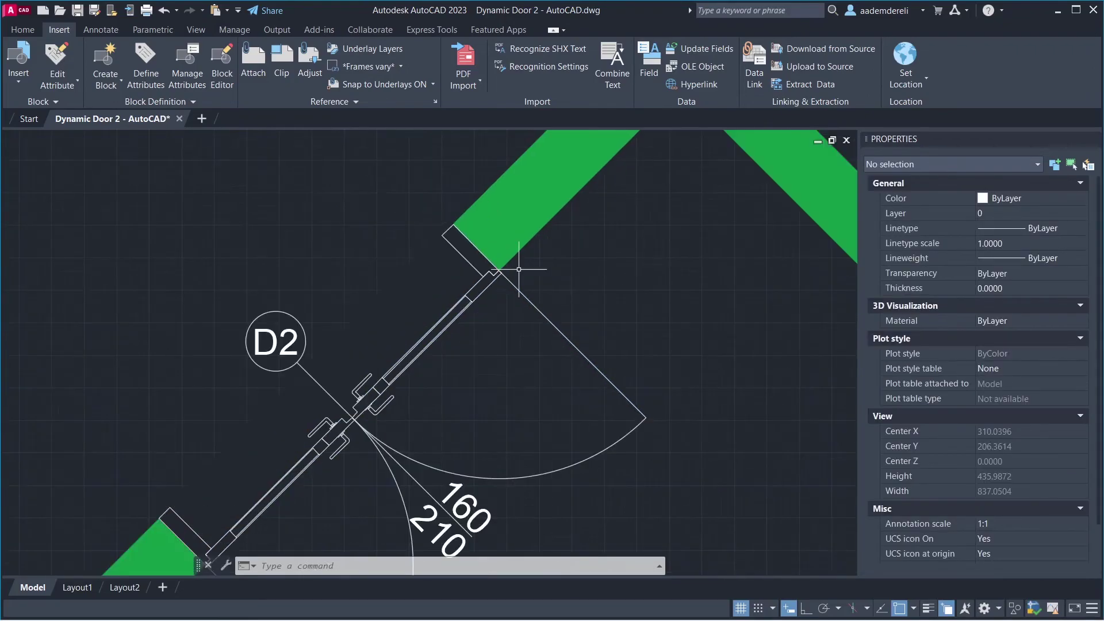
mouse_move(513, 329)
middle_mouse_down()
mouse_move(504, 385)
mouse_move(422, 331)
mouse_move(411, 278)
middle_mouse_up()
left_click(345, 314)
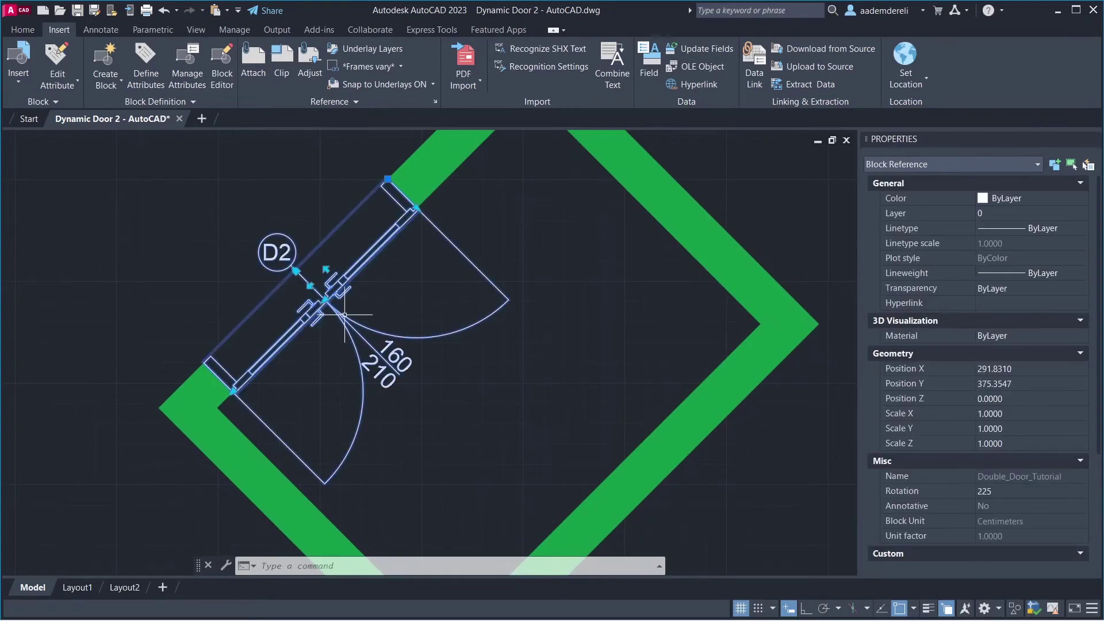
left_click(235, 386)
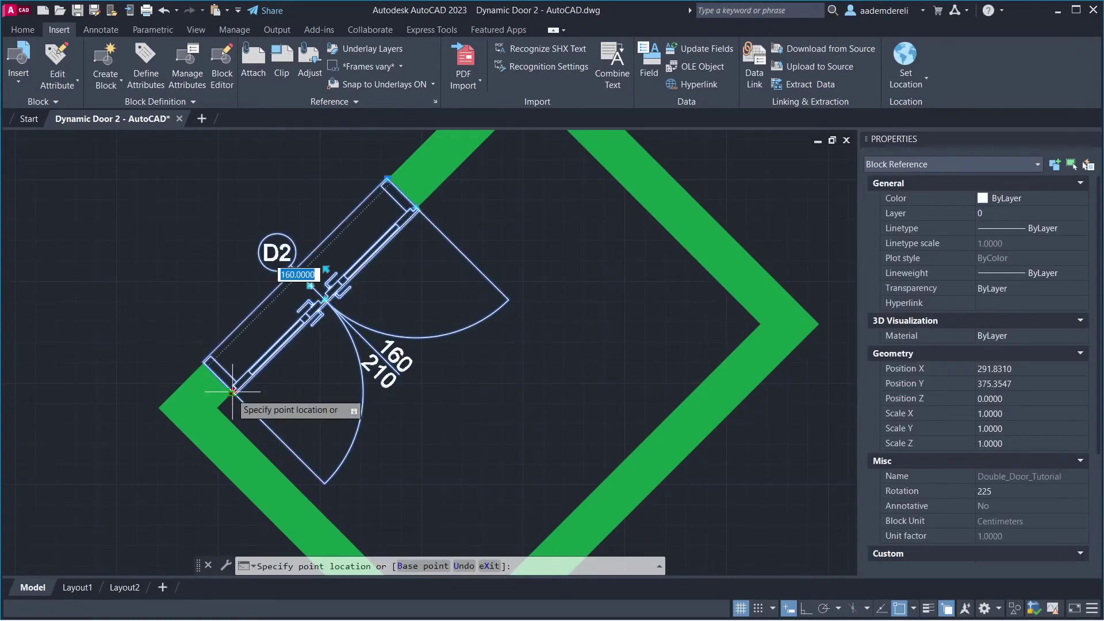
type("150")
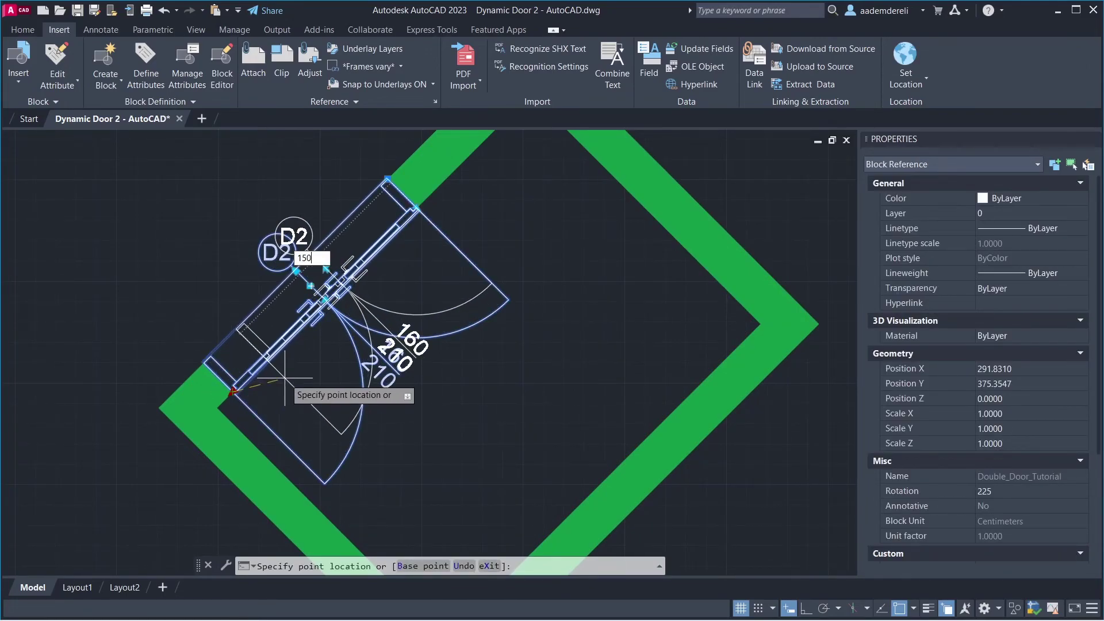
key("Return")
type("RE")
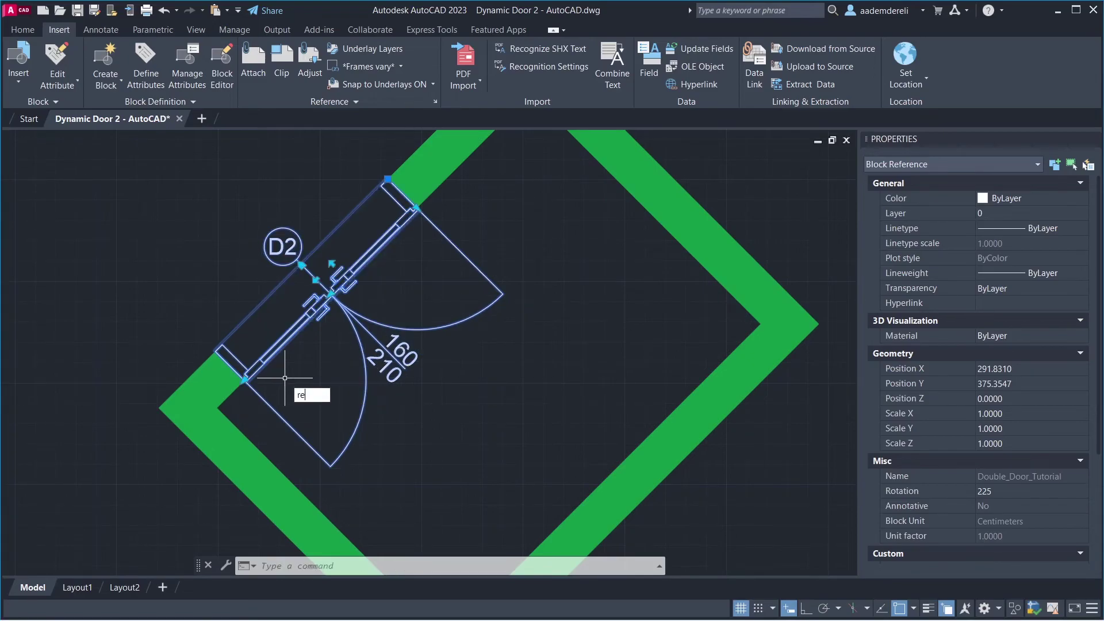
key("Return")
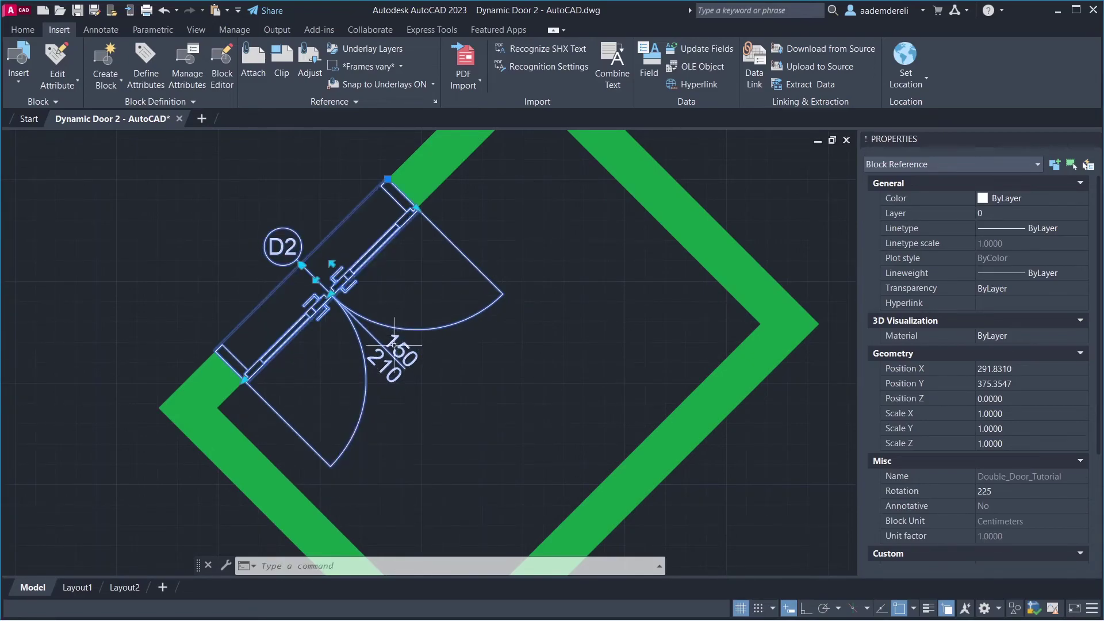
Shift the meeting point of the leaves toward the lower jamb and back past center toward the upper jamb, leaving the upper leaf narrower
left_click(330, 295)
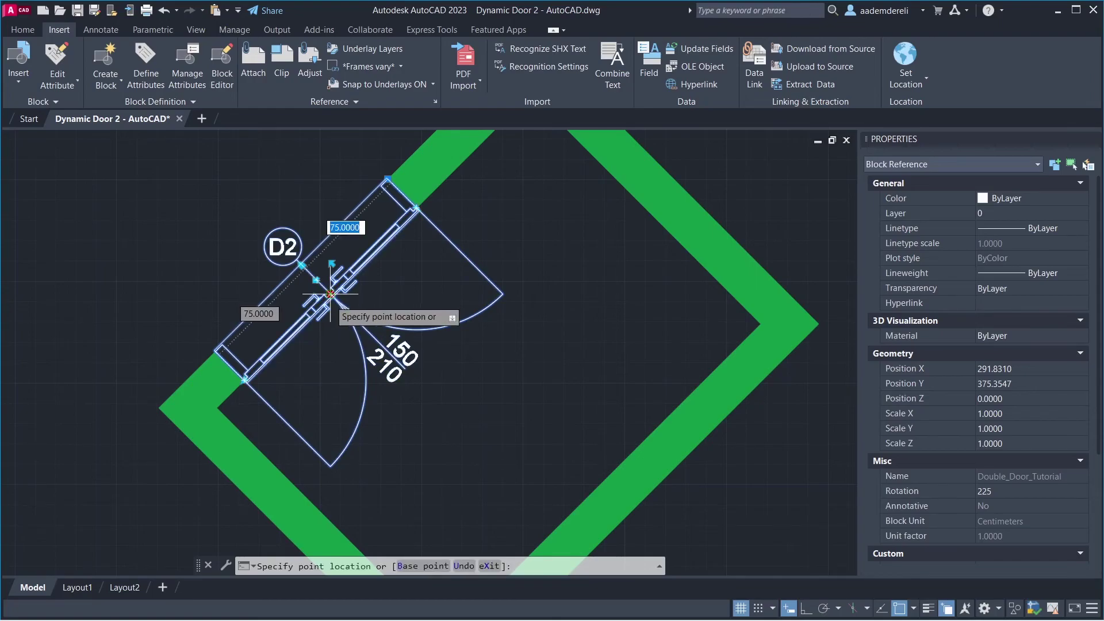
left_click(319, 354)
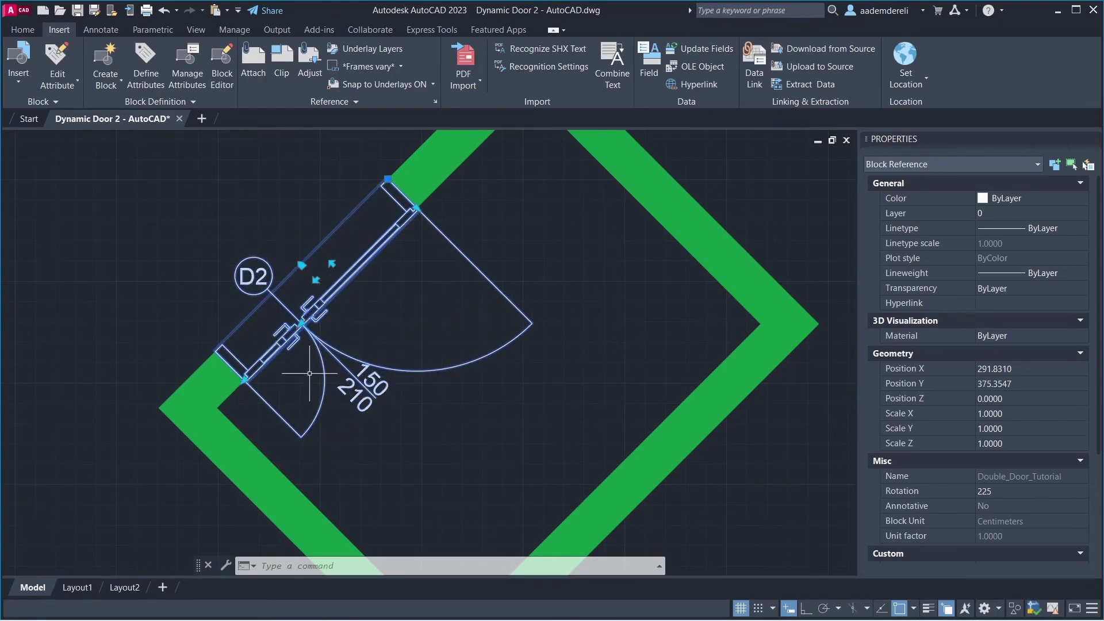
left_click(301, 323)
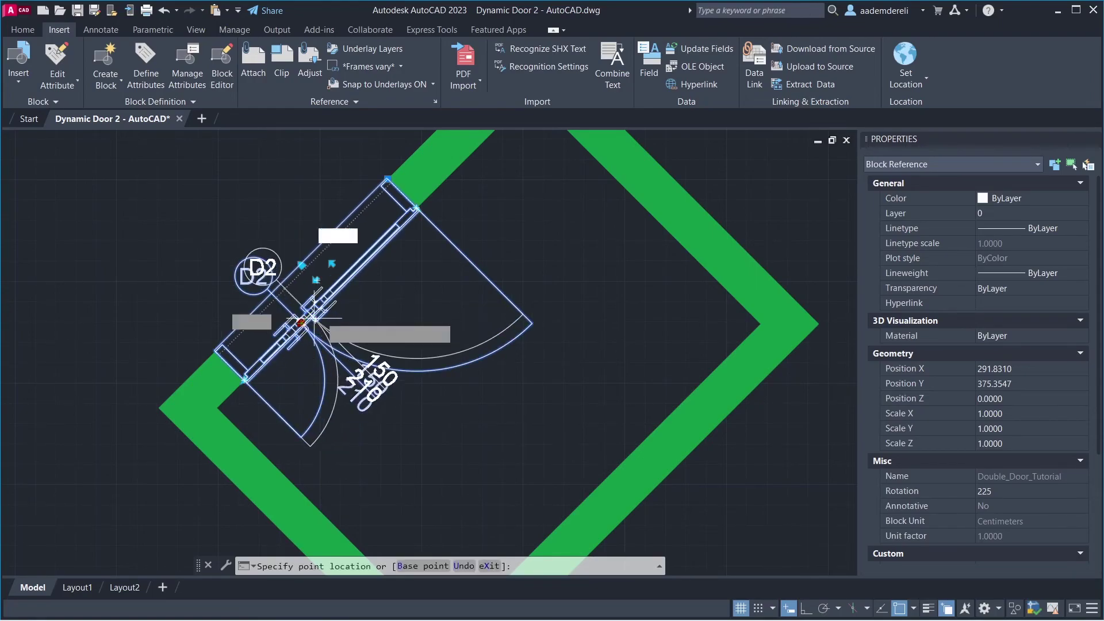
left_click(374, 294)
key("Escape")
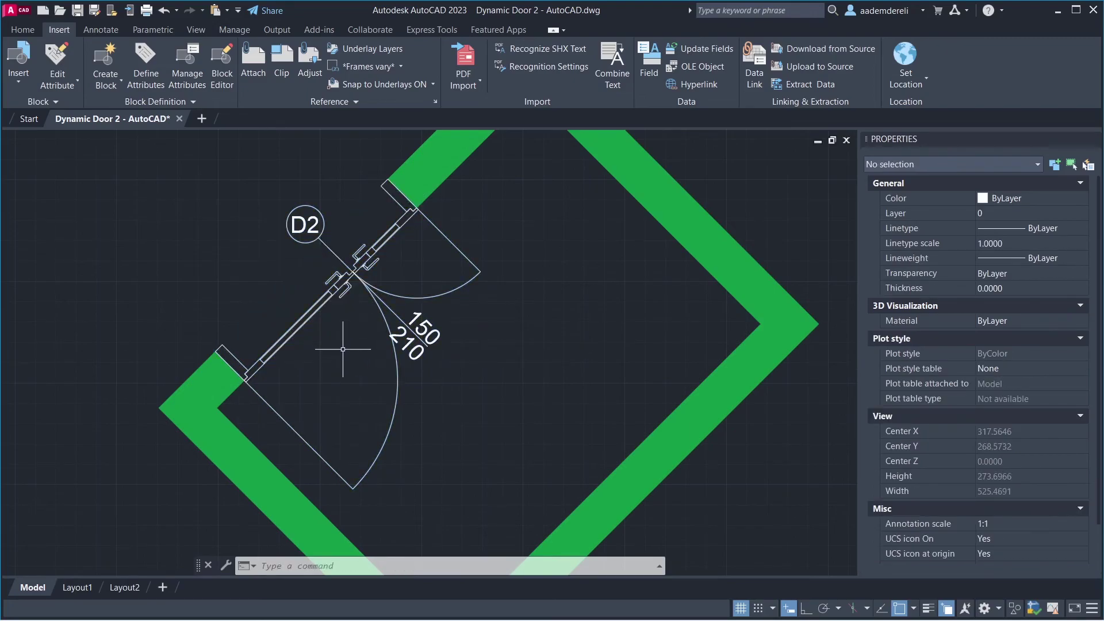
Move the door block along the upper-left wall, closer to the wall's top corner
left_click(320, 309)
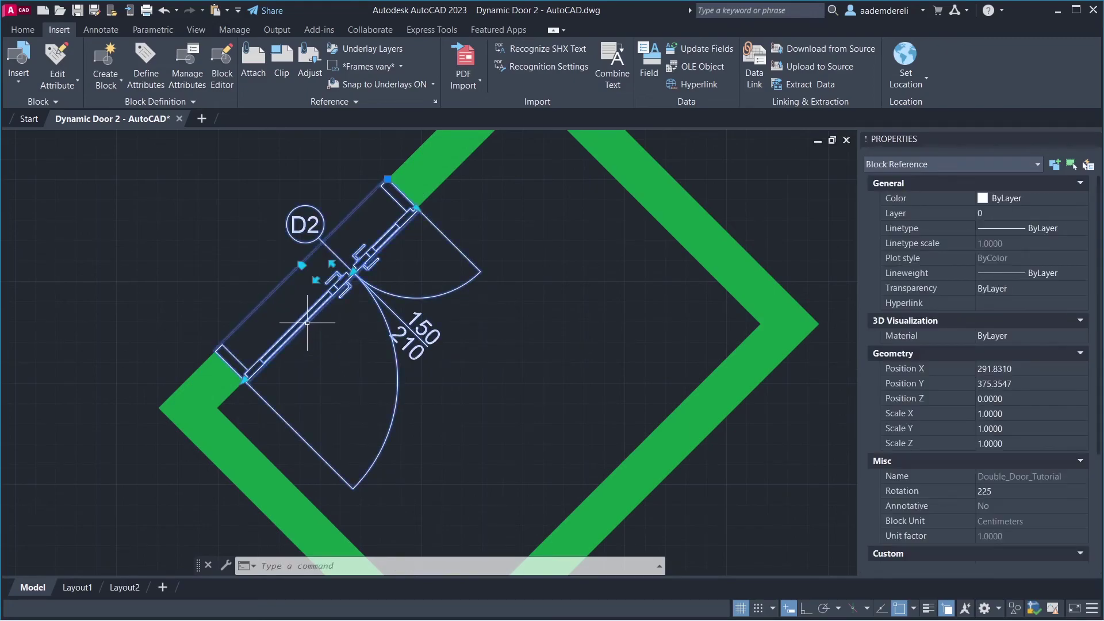
middle_click_drag(380, 193, 332, 298)
left_click(339, 288)
left_click(443, 184)
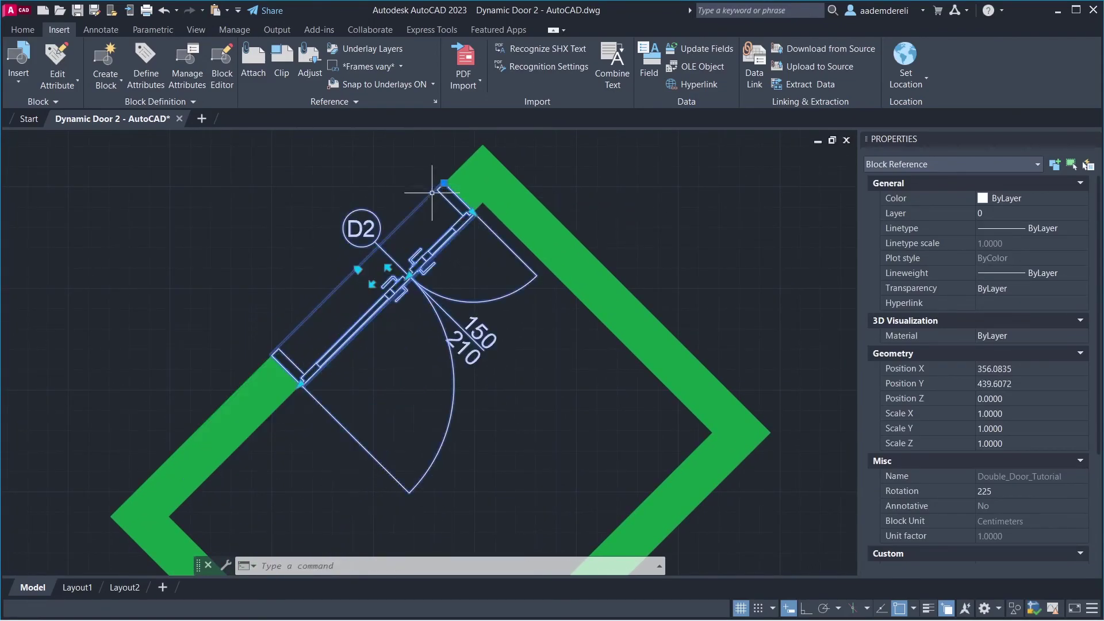
Flip the double door block so its leaves swing to the opposite side of the upper-left wall
left_click(388, 267)
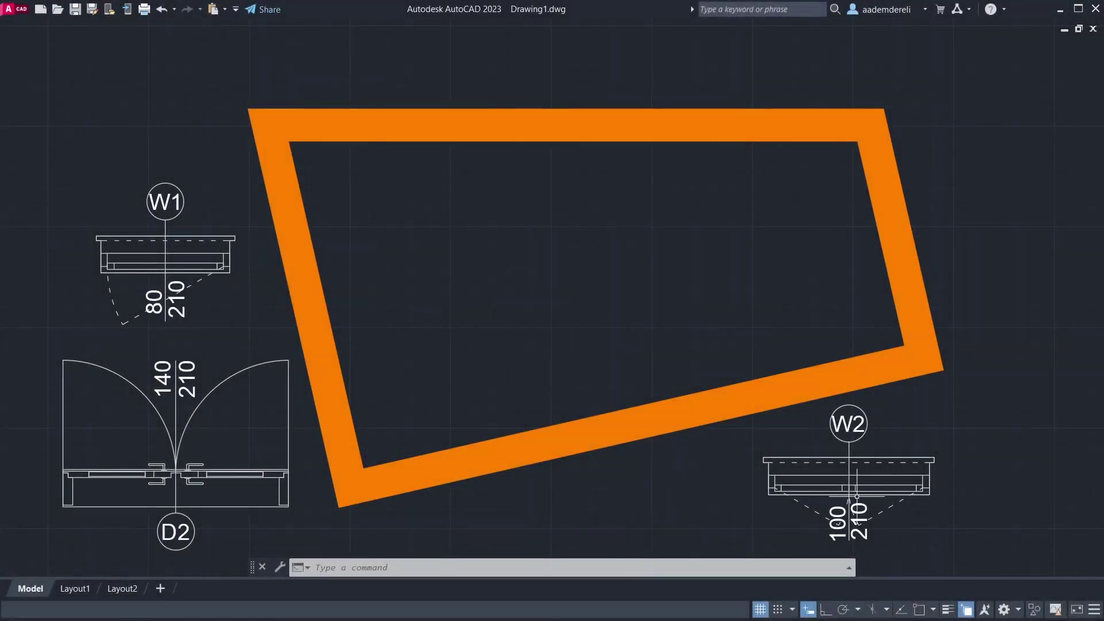
Move the W2 window block into the right sloped wall, aligned to the wall's inner face about midway along it
left_click(849, 477)
left_click(849, 494)
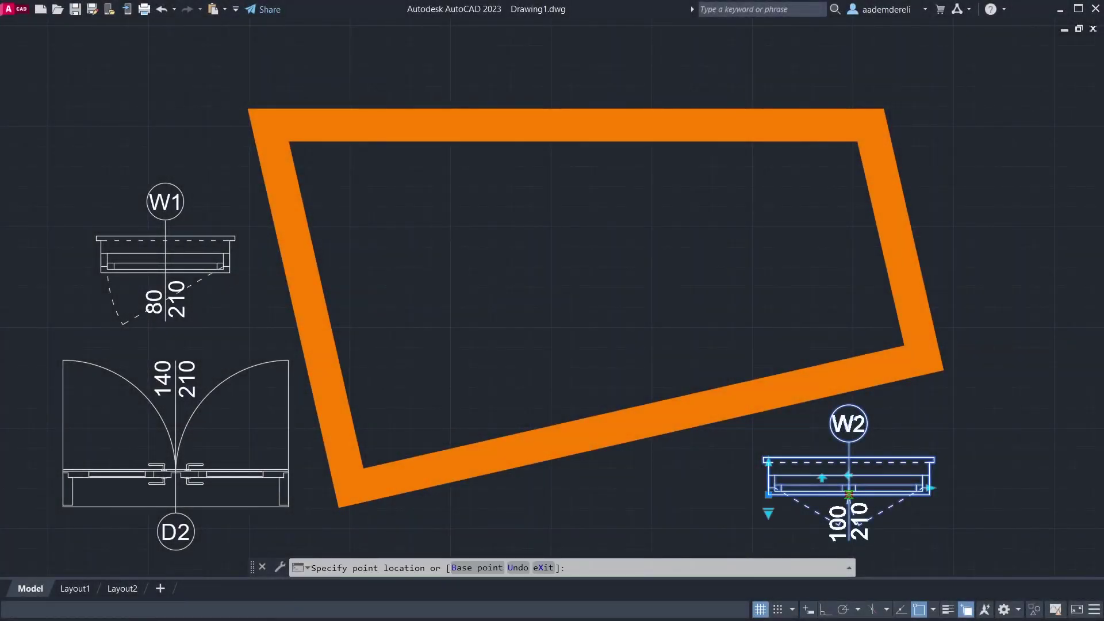
left_click(883, 249)
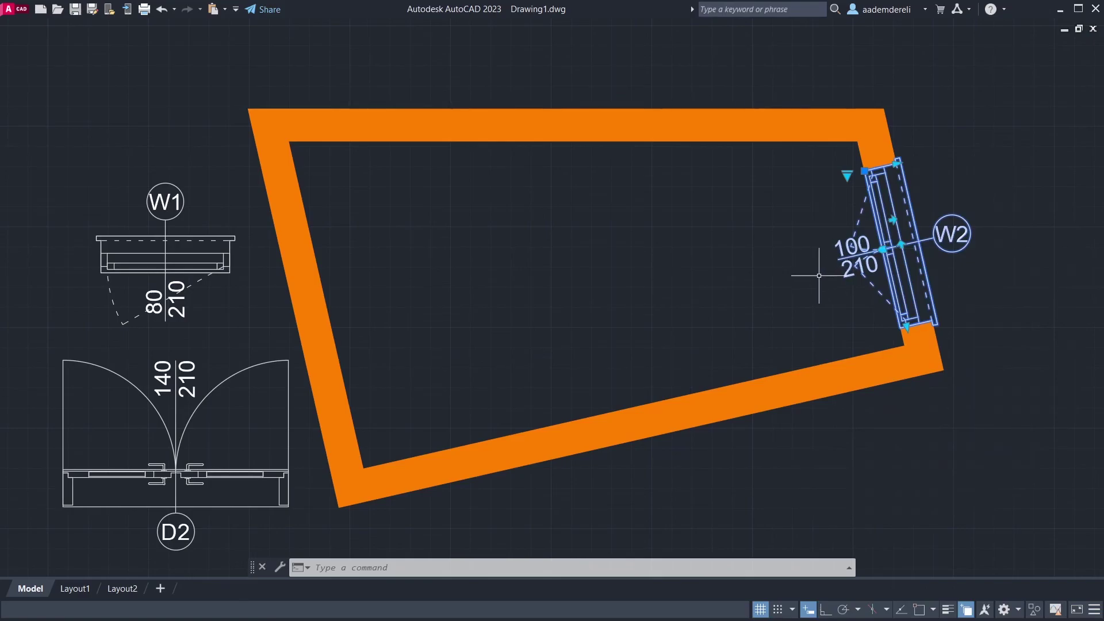
Move the D2 double door into the left sloped wall and shift its leaves' meeting point toward the upper jamb, making the upper leaf narrower
left_click(242, 469)
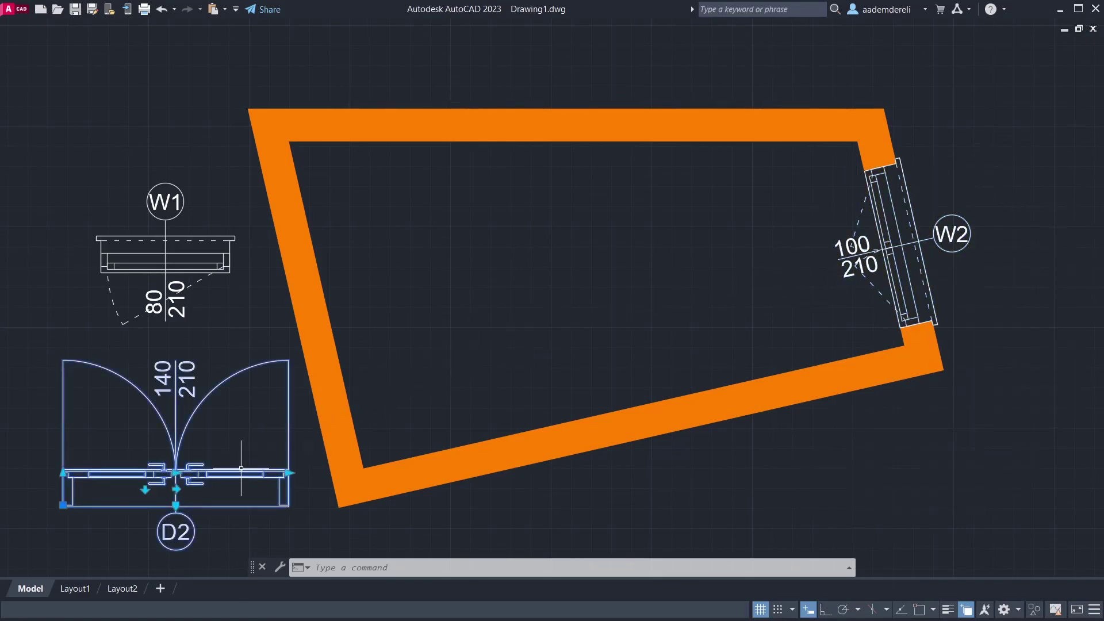
left_click(176, 505)
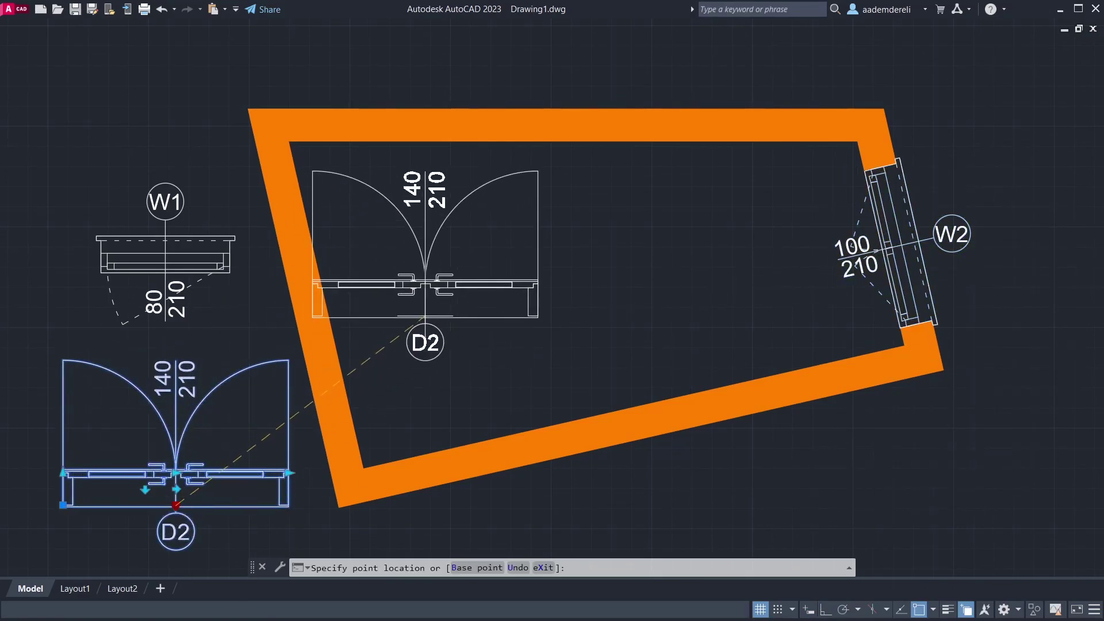
left_click(303, 353)
left_click(336, 347)
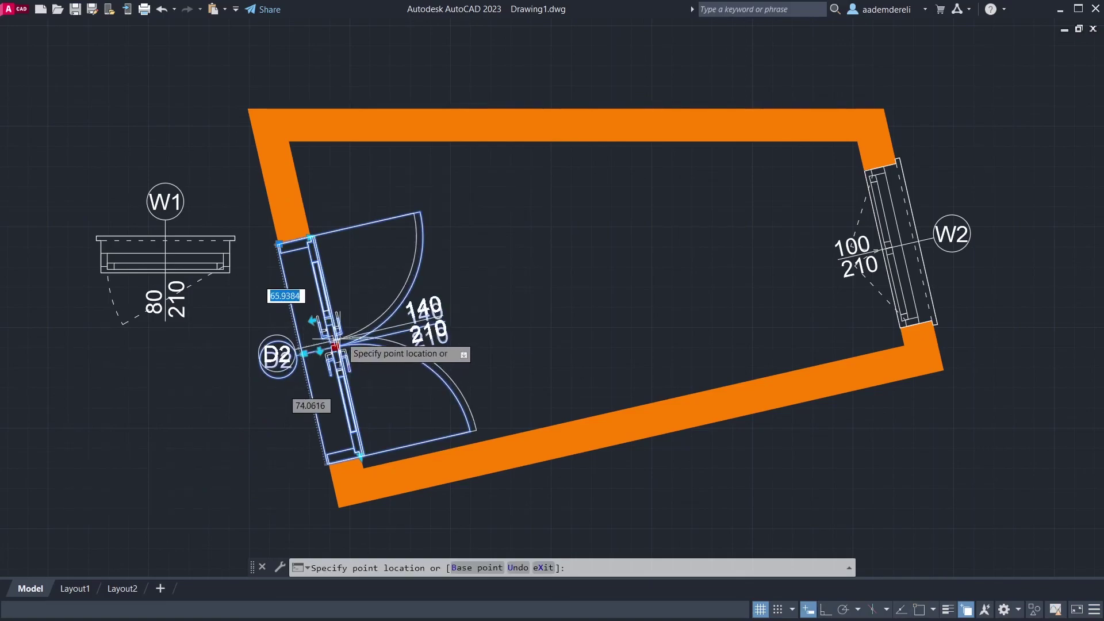
left_click(349, 307)
key("Escape")
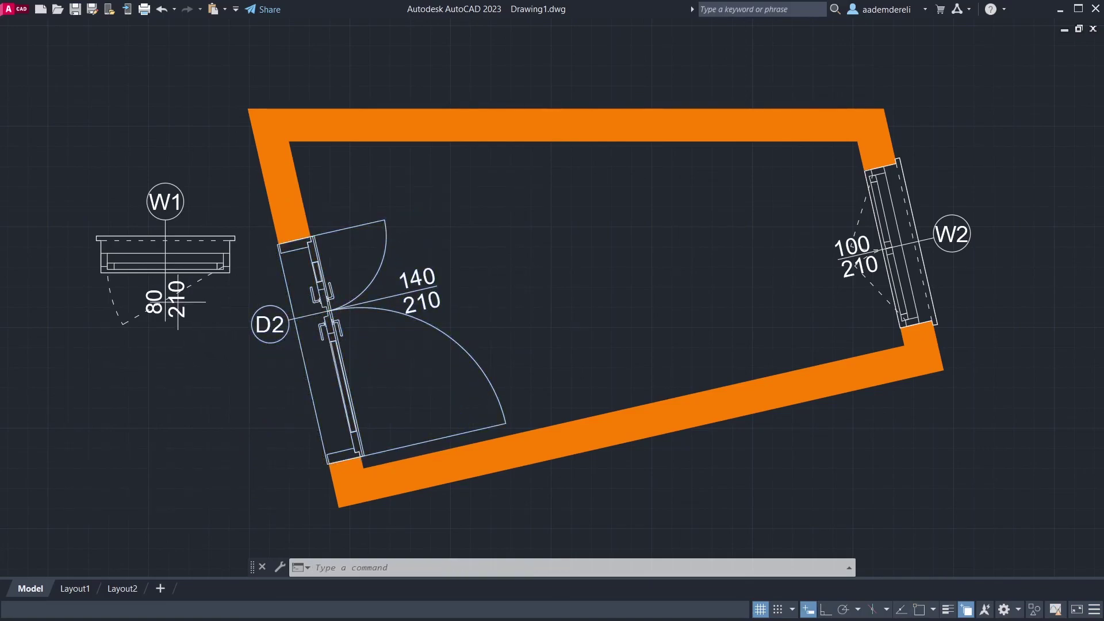
Move the W1 window block into the top horizontal wall, aligned to the wall's inner face near its middle
left_click(175, 296)
left_click(166, 273)
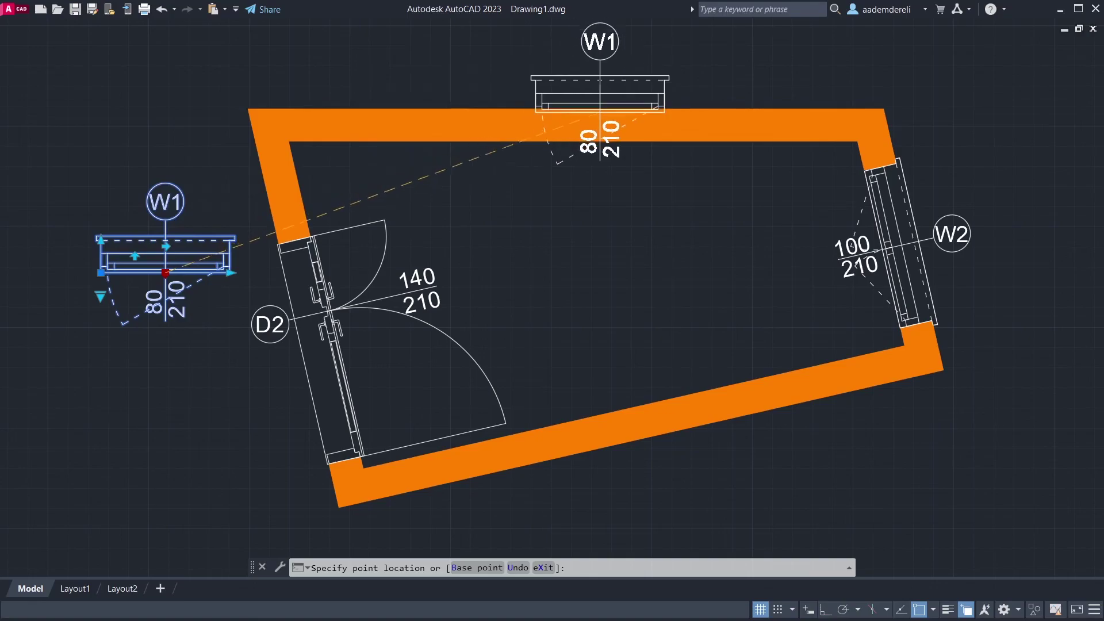
left_click(610, 141)
key("Escape")
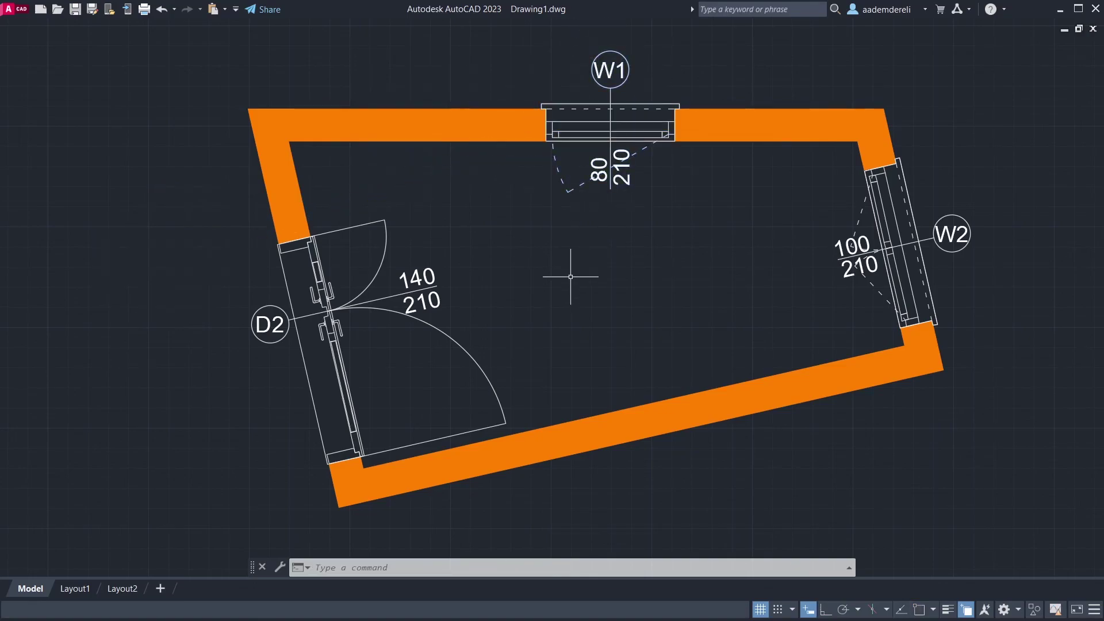